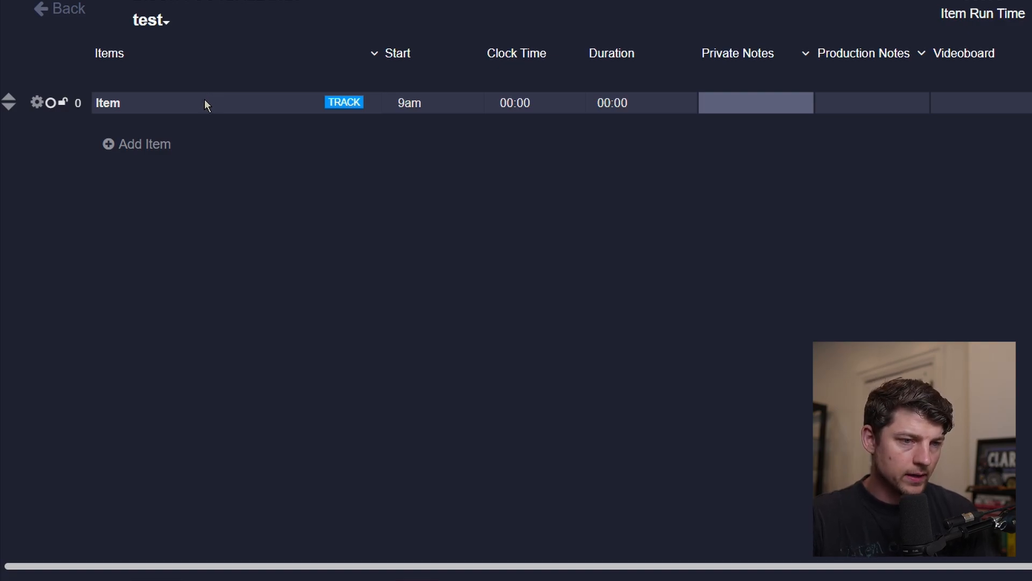
left_click(204, 102)
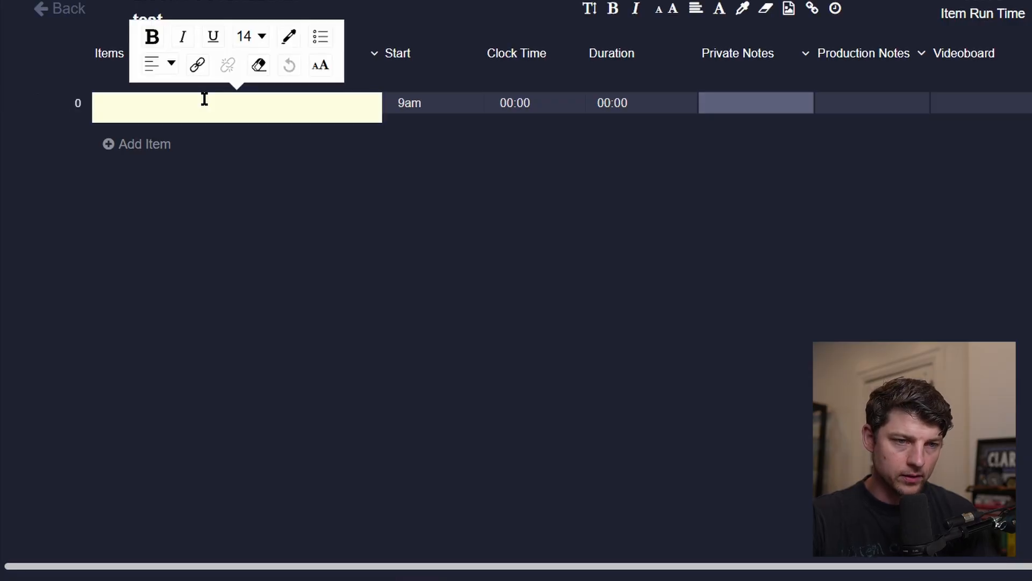
key("Escape")
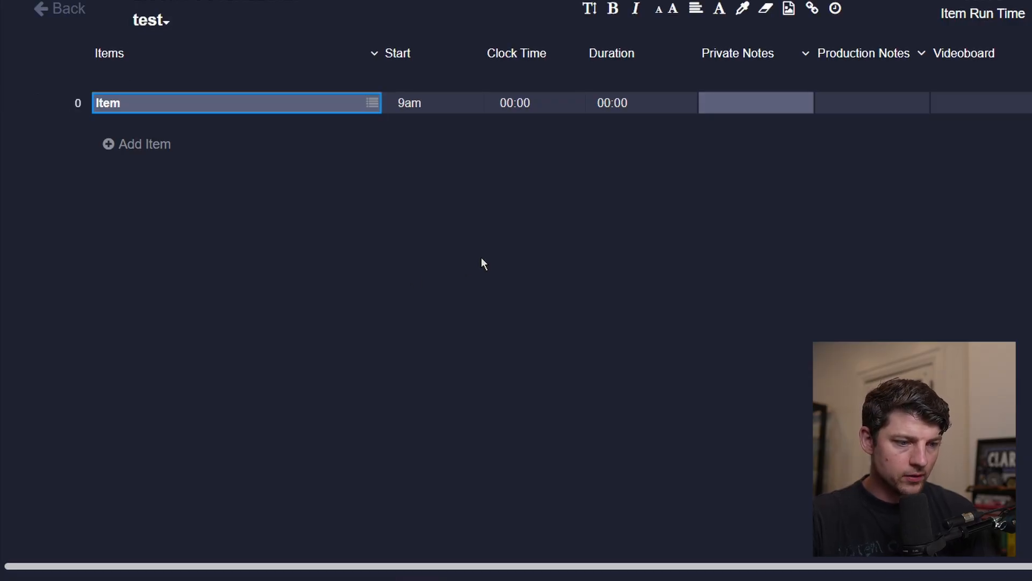
mouse_move(253, 101)
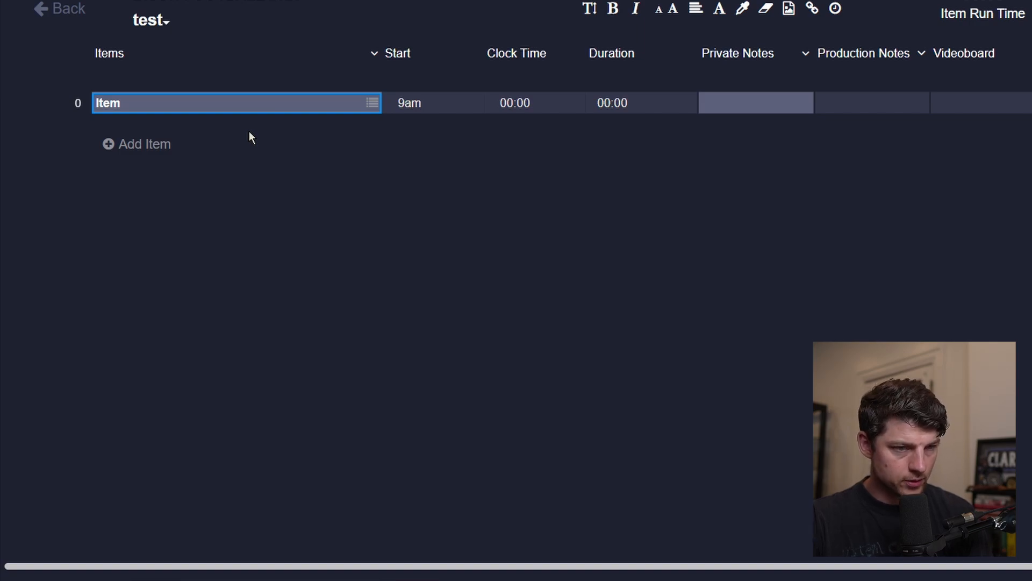
Rename the first rundown item to DOORS OPEN.
mouse_move(214, 95)
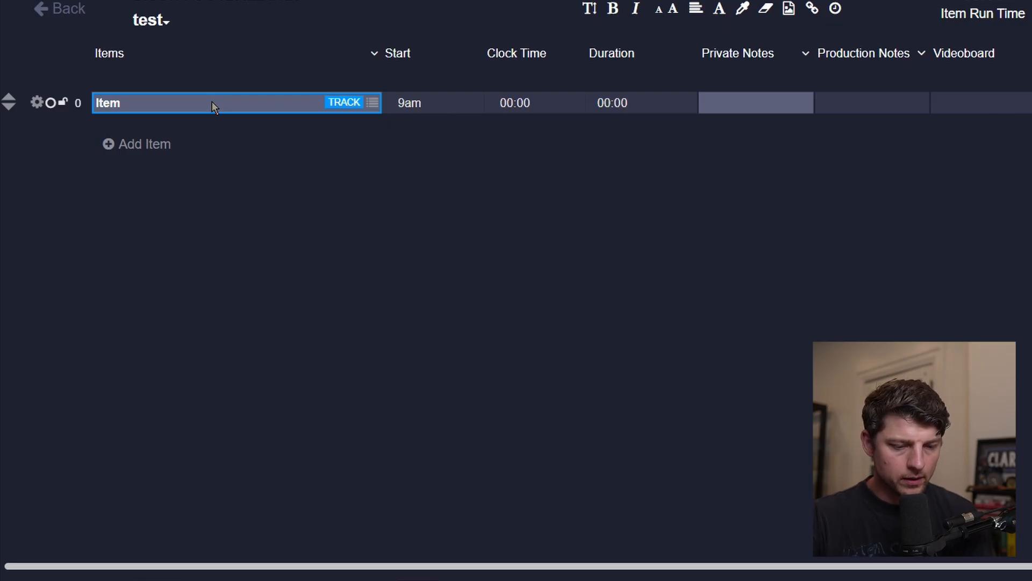
double_click(211, 102)
type("D")
key("BackSpace")
type("DOORS OPEN")
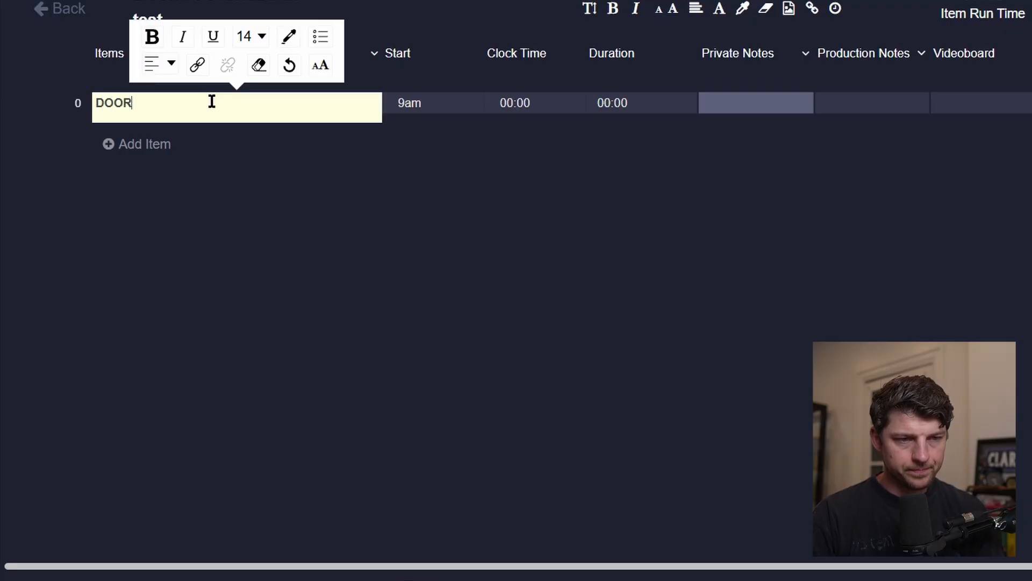
key("Tab")
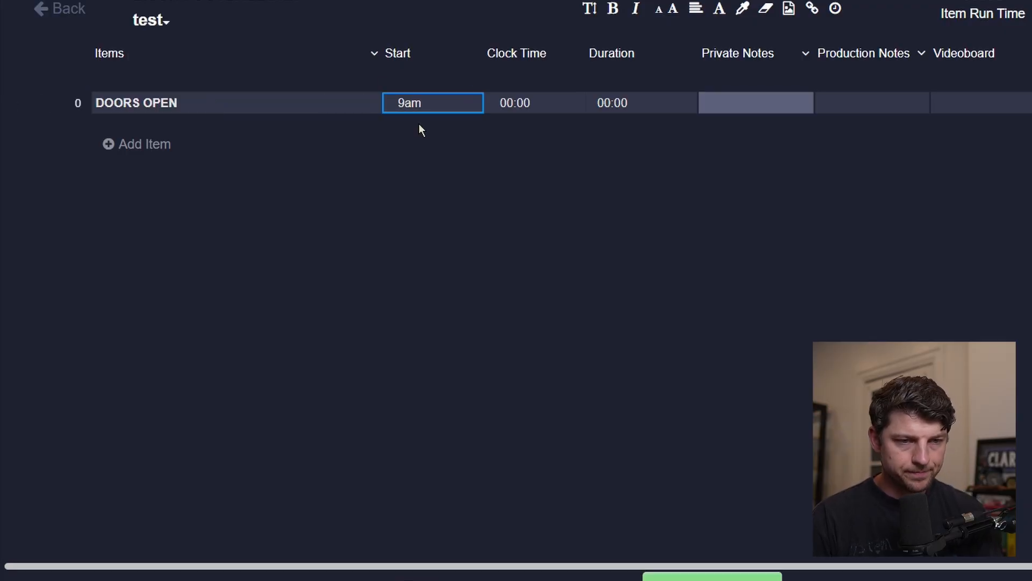
Set the DOORS OPEN start time to 6:30 pm.
left_click(409, 108)
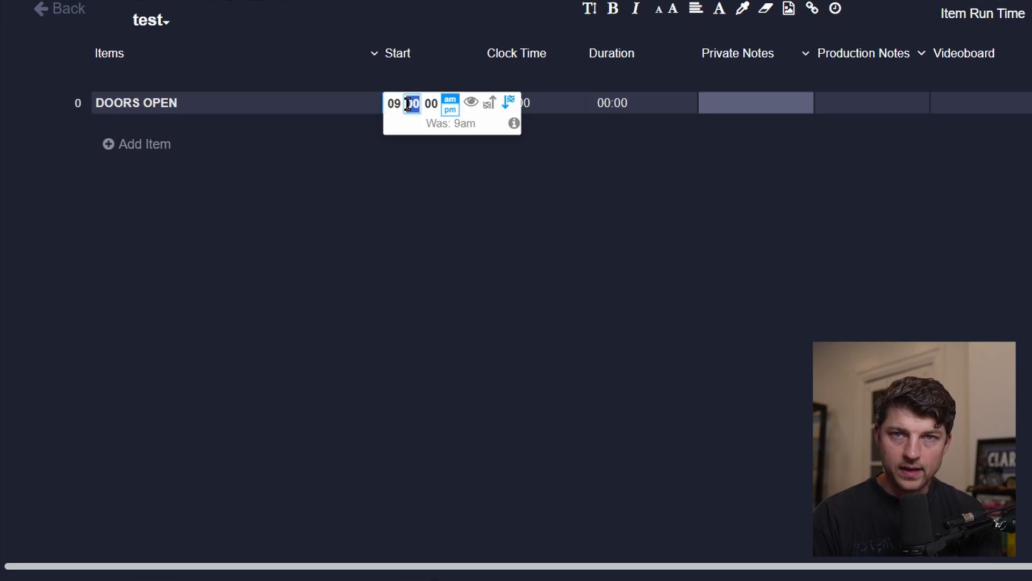
left_click(395, 104)
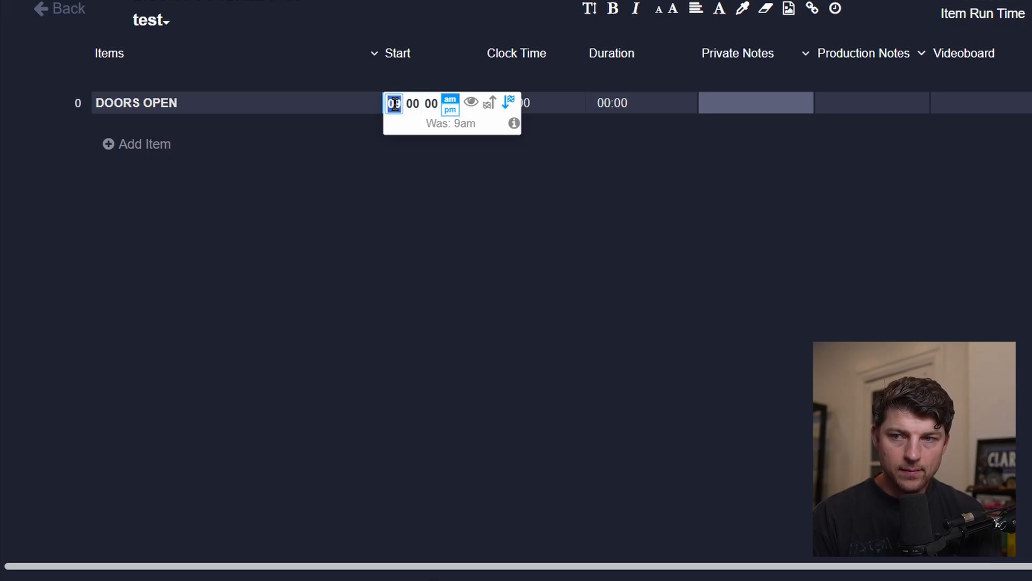
type("06 ")
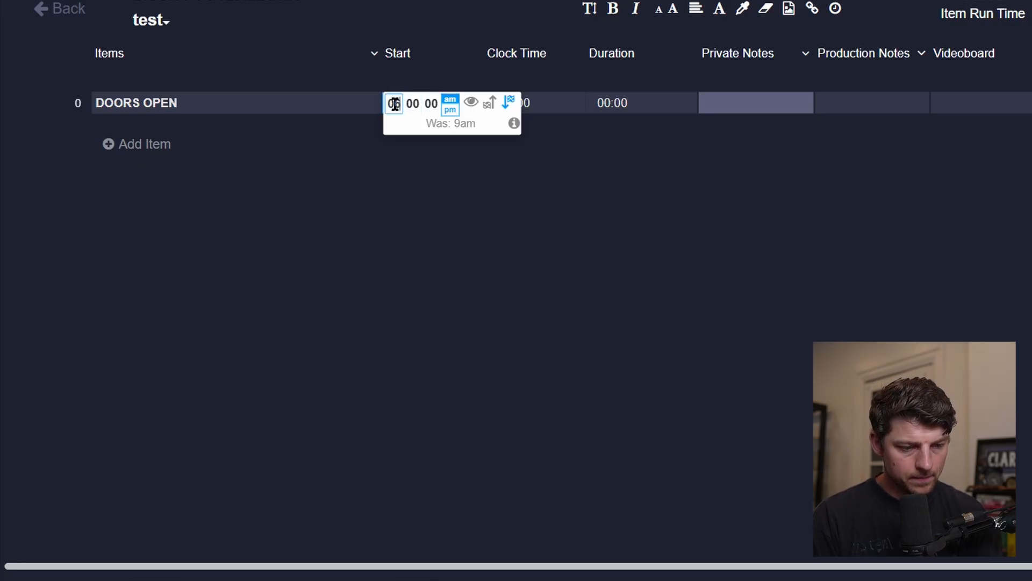
type("30 ")
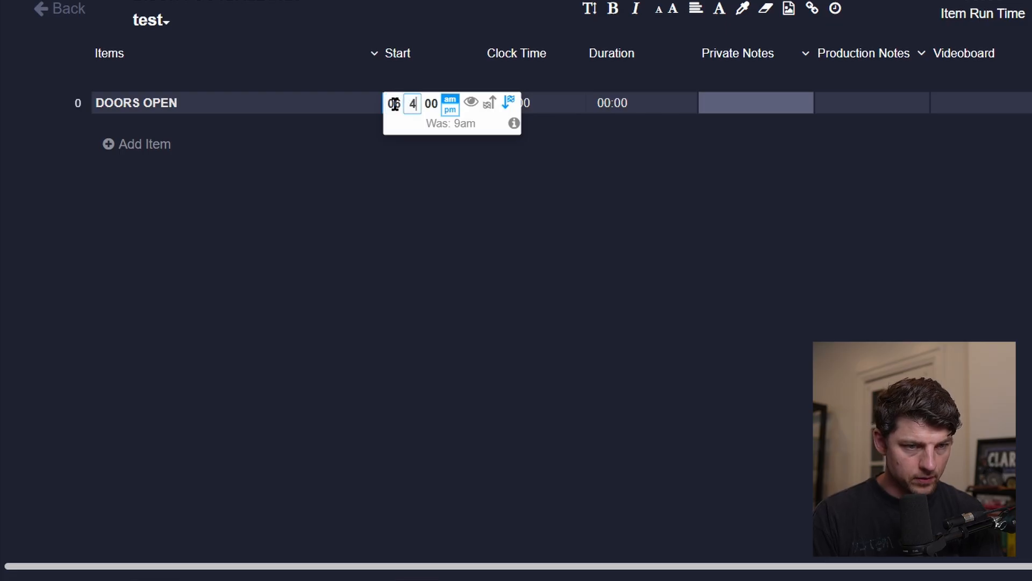
type("00")
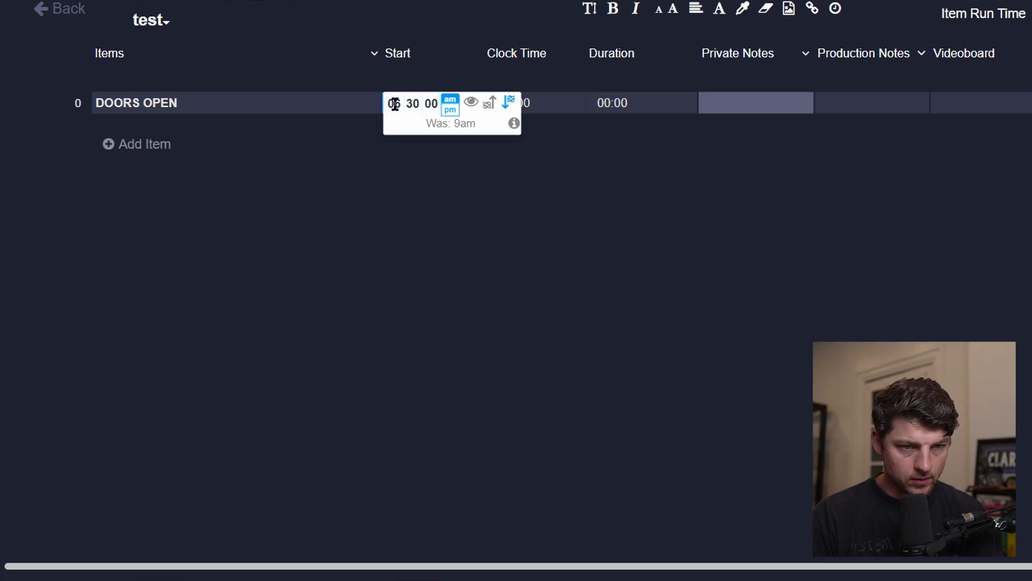
left_click(450, 110)
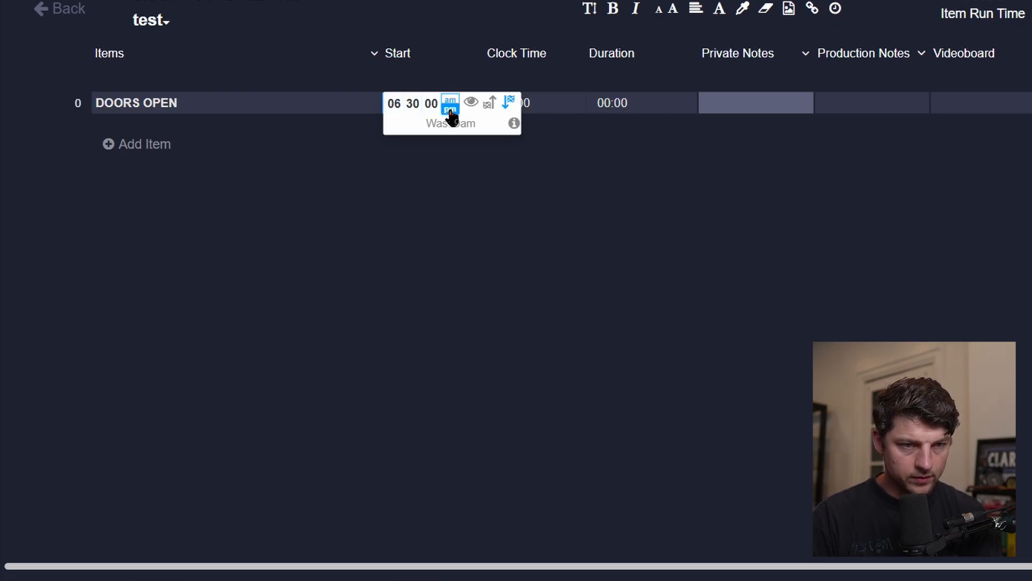
left_click(676, 106)
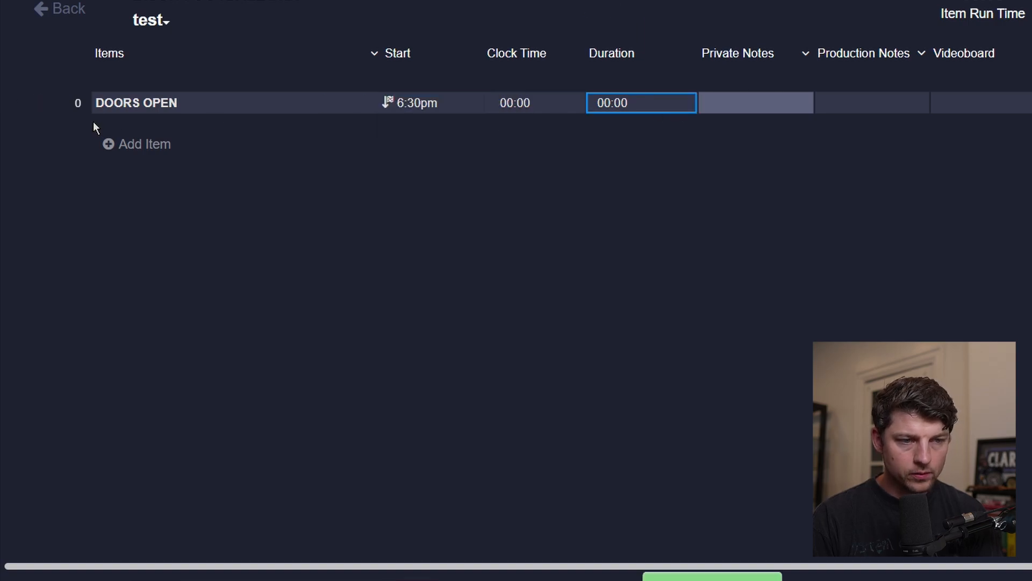
Add a second item named WARM-UPS.
left_click(131, 144)
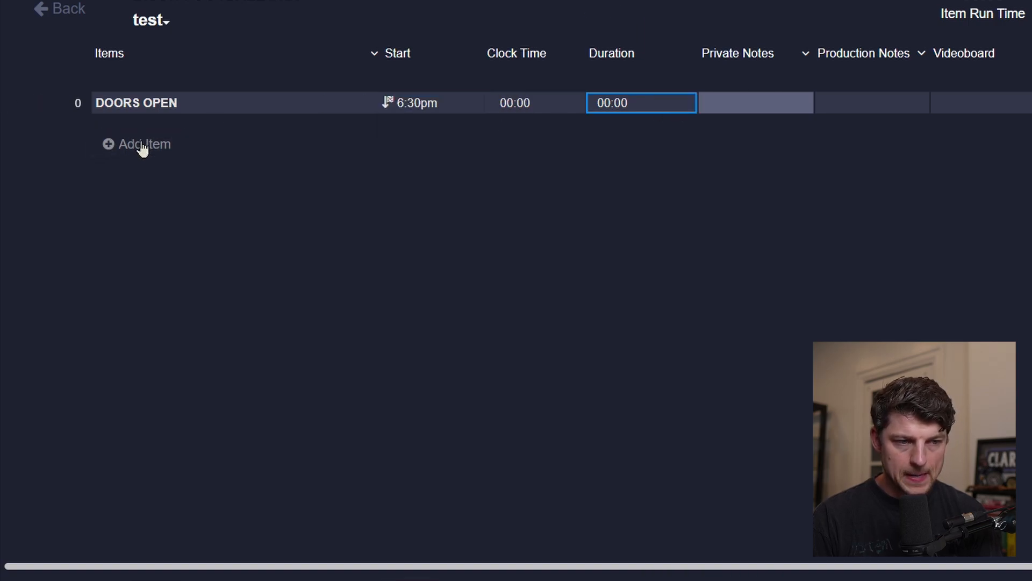
left_click(134, 129)
left_click(134, 129)
type("WARM")
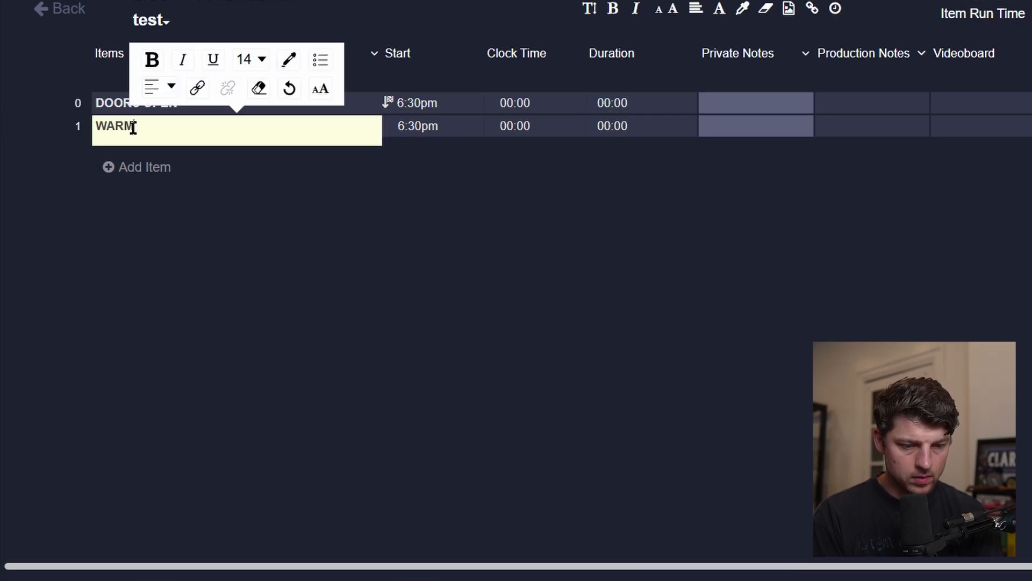
type("-UPS")
key("Tab")
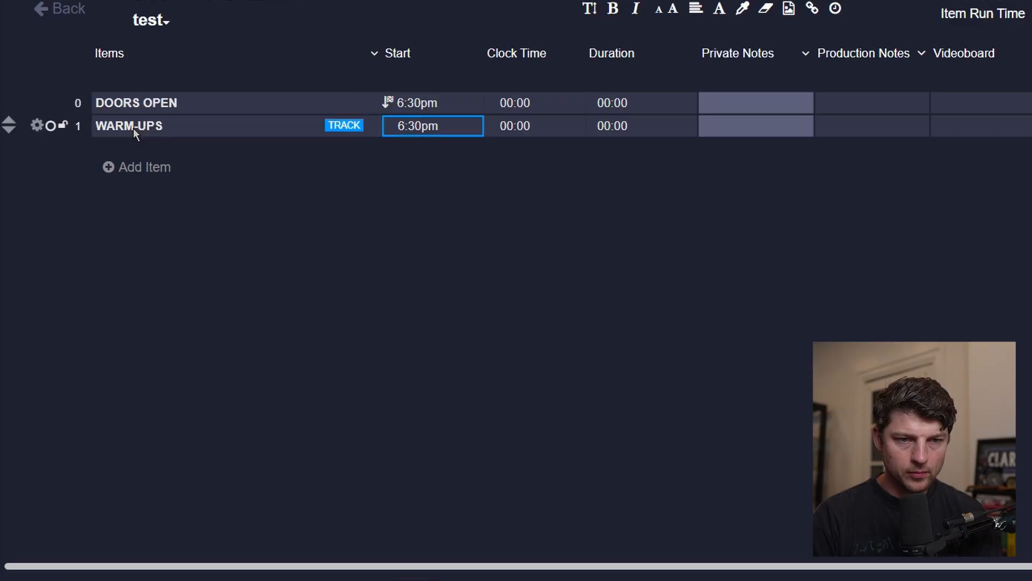
Enter 6:50PM in the WARM-UPS item's Private Notes.
left_click(714, 127)
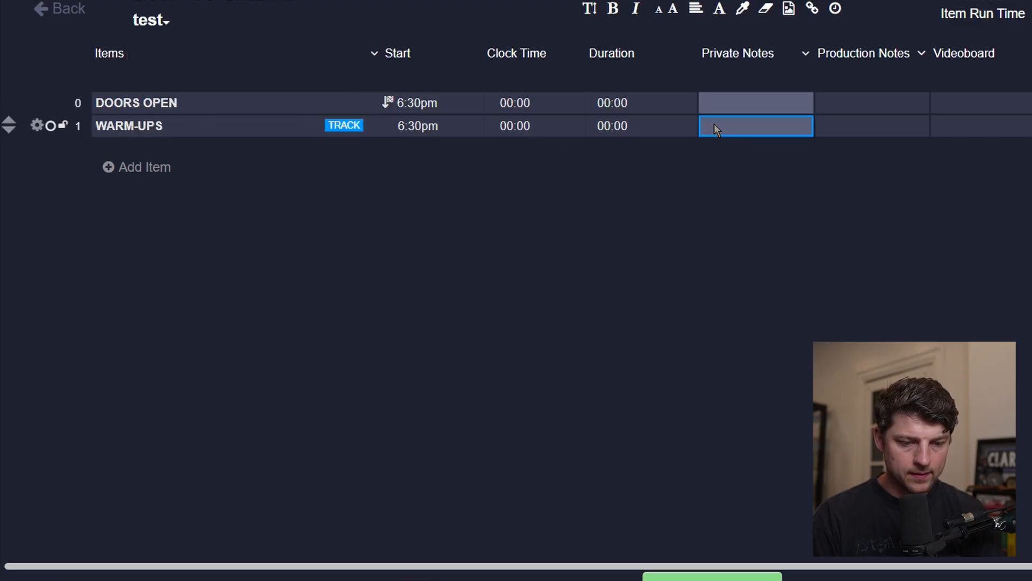
type("6:50")
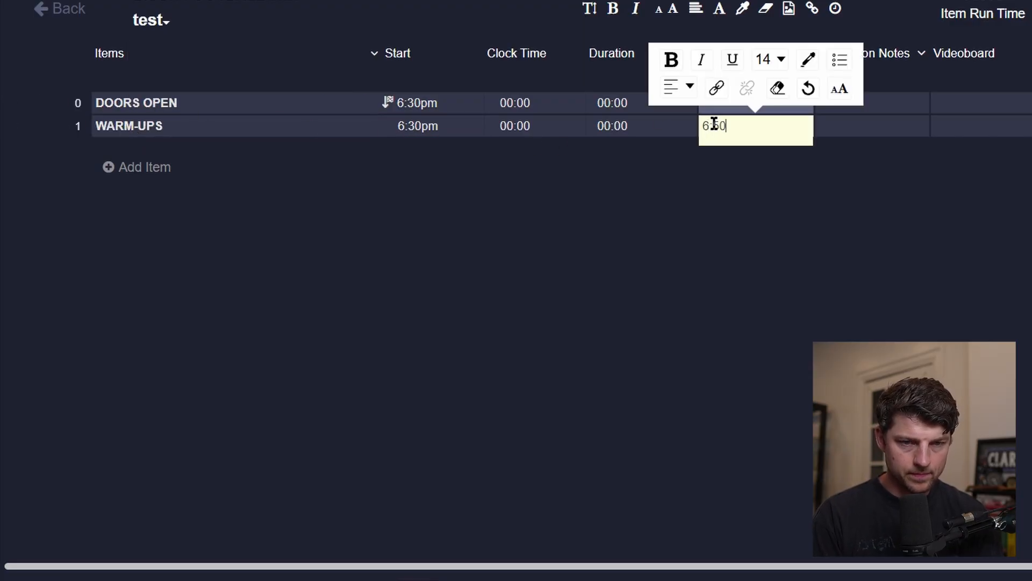
type("PM")
key("Tab")
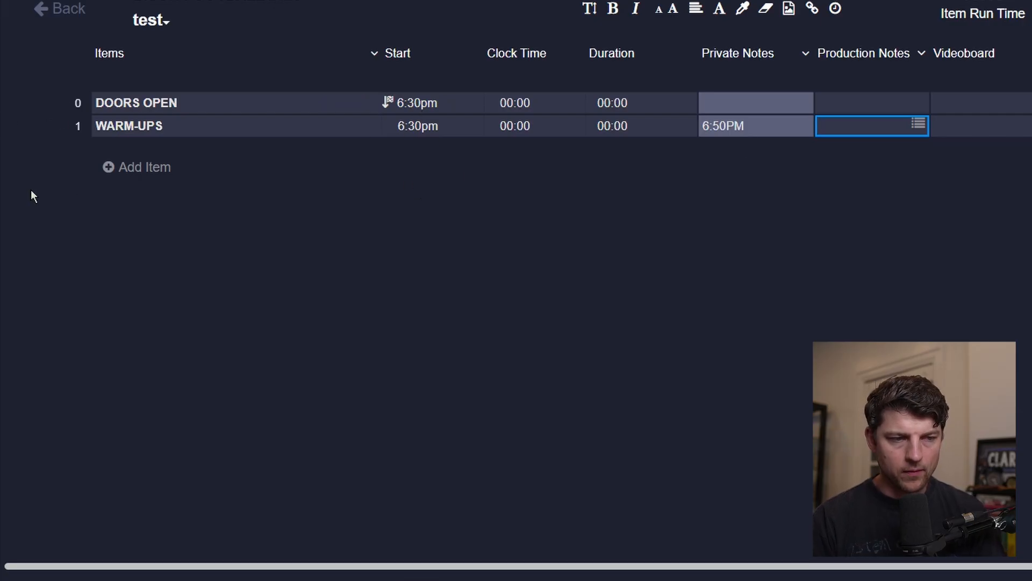
Add a third item and rename the second item to WARM-UPS BEGIN.
left_click(144, 168)
left_click(189, 127)
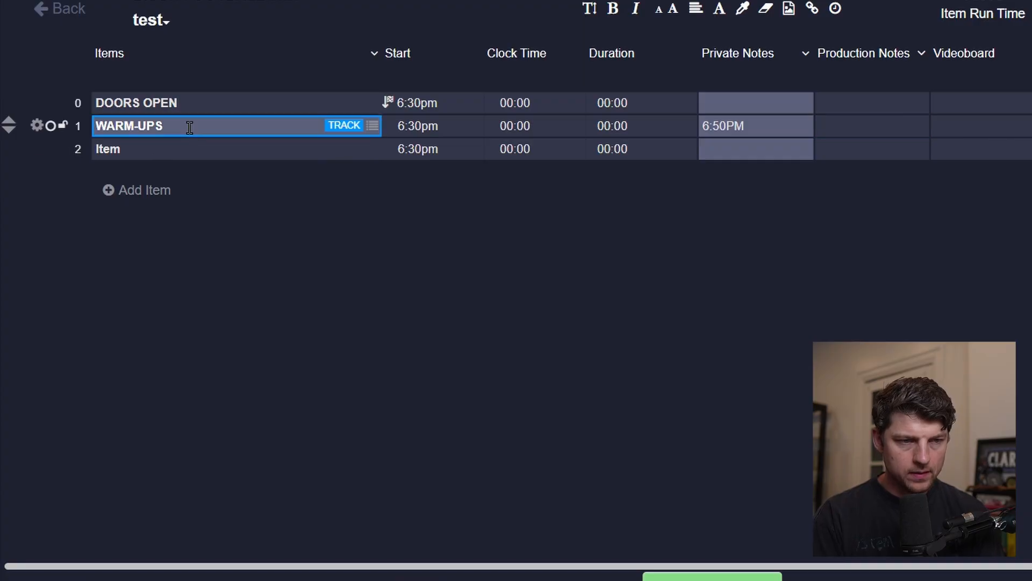
left_click(189, 127)
type("BEBIN")
key("Tab")
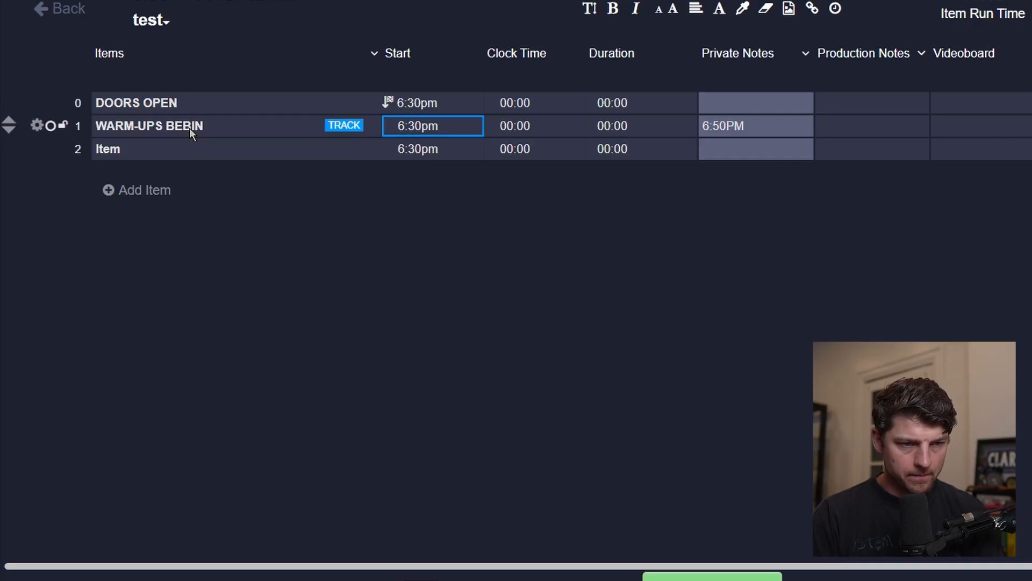
left_click(190, 128)
left_click(190, 130)
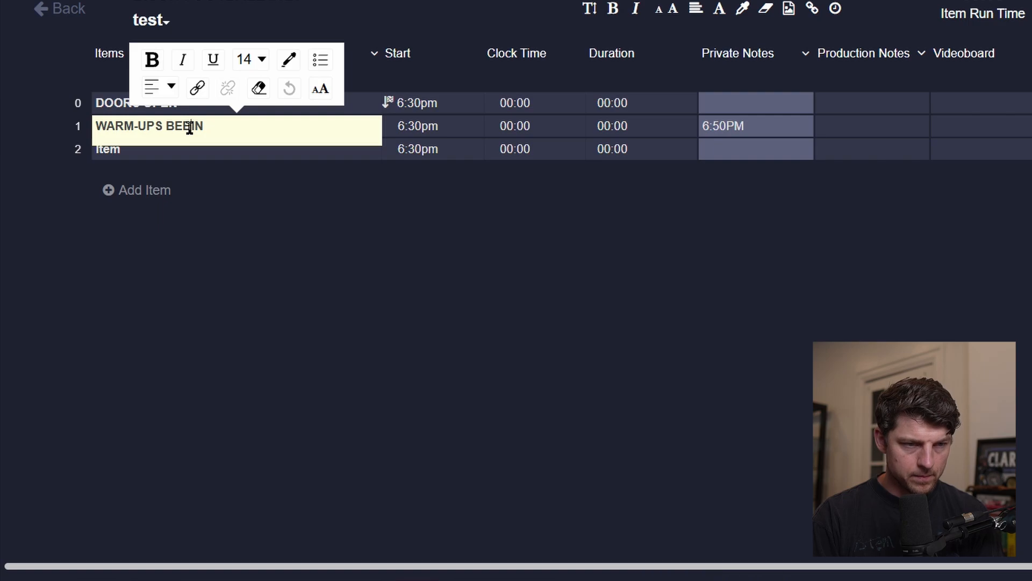
key("BackSpace")
type("G")
key("Tab")
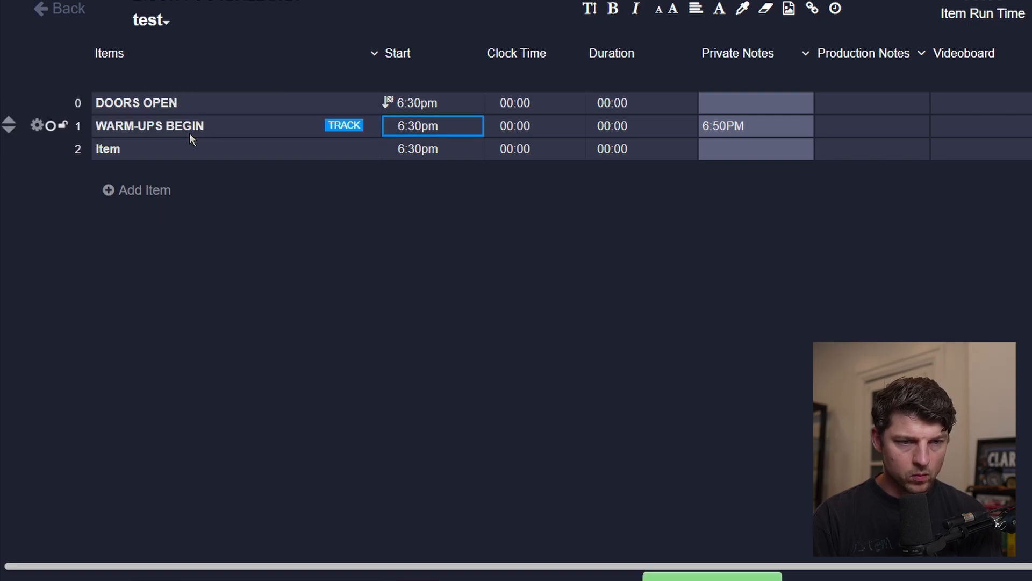
Name the third item WARM-UPS END.
double_click(182, 151)
key("BackSpace")
type("WA")
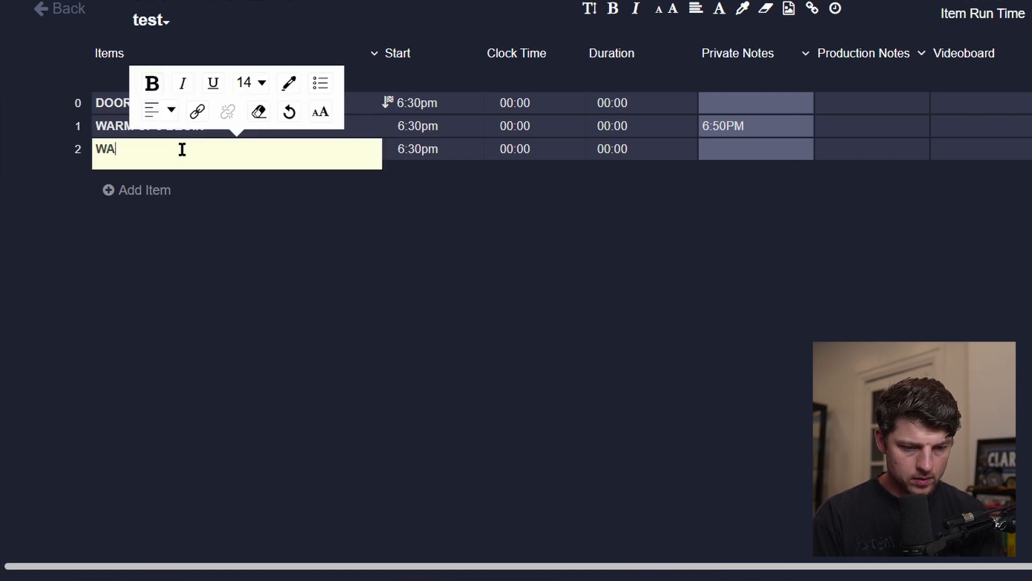
type("RM-UPS END")
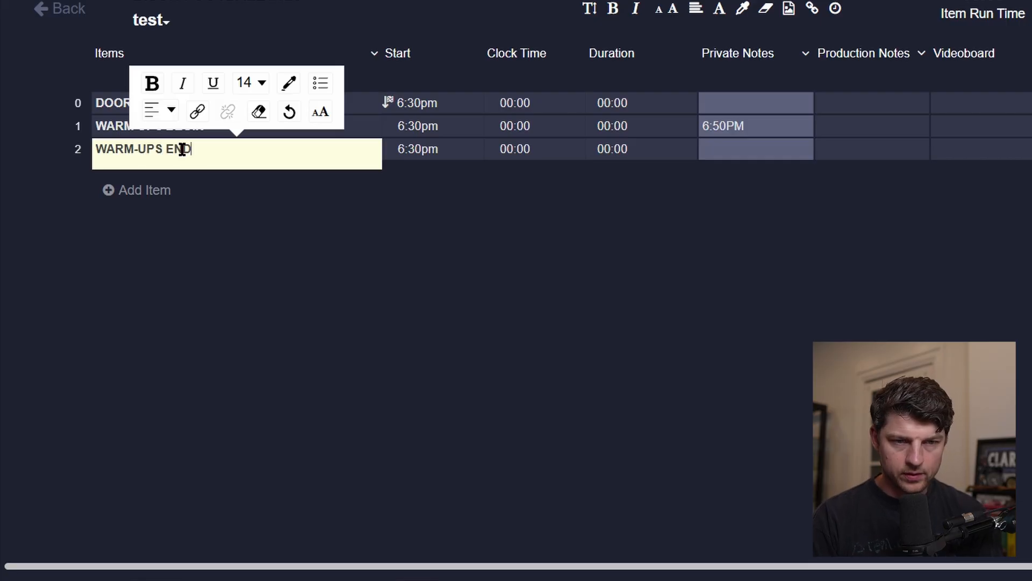
key("Tab")
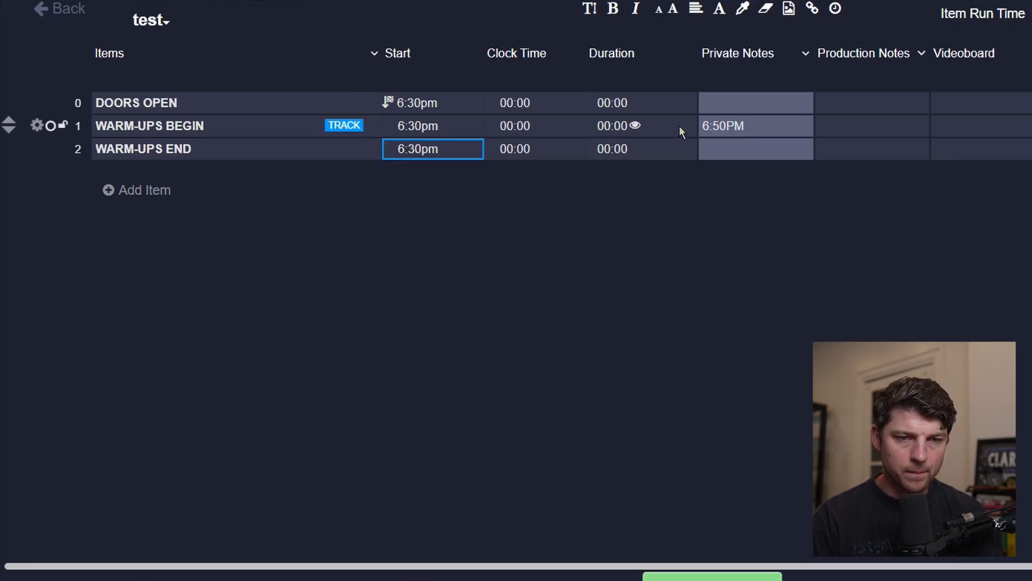
Enter 7:20PM in the WARM-UPS END item's Private Notes.
left_click(716, 145)
type("7")
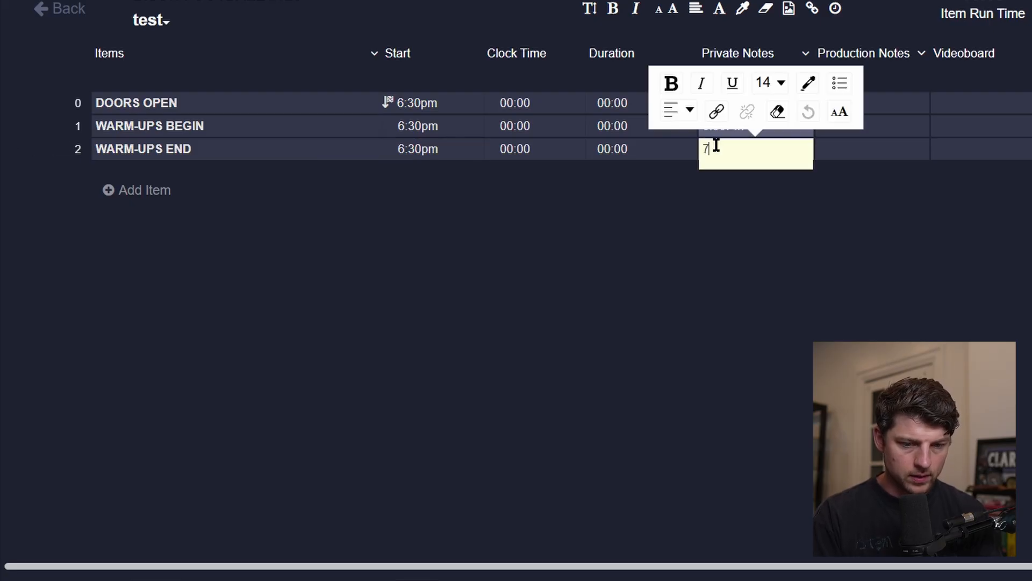
type(":20PM")
key("Tab")
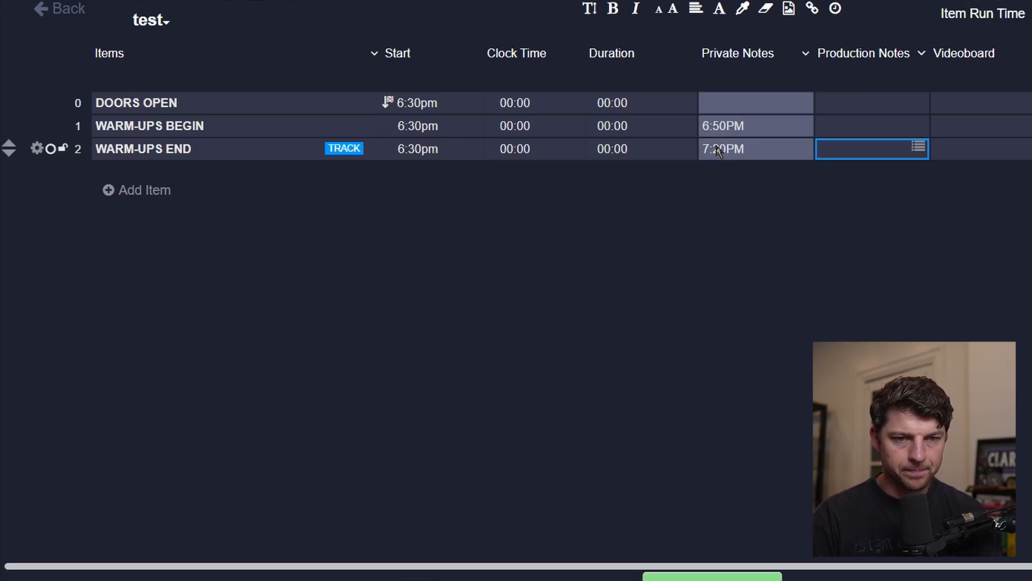
Add a fourth item named PLAYER INTRODUCTIONS.
left_click(171, 200)
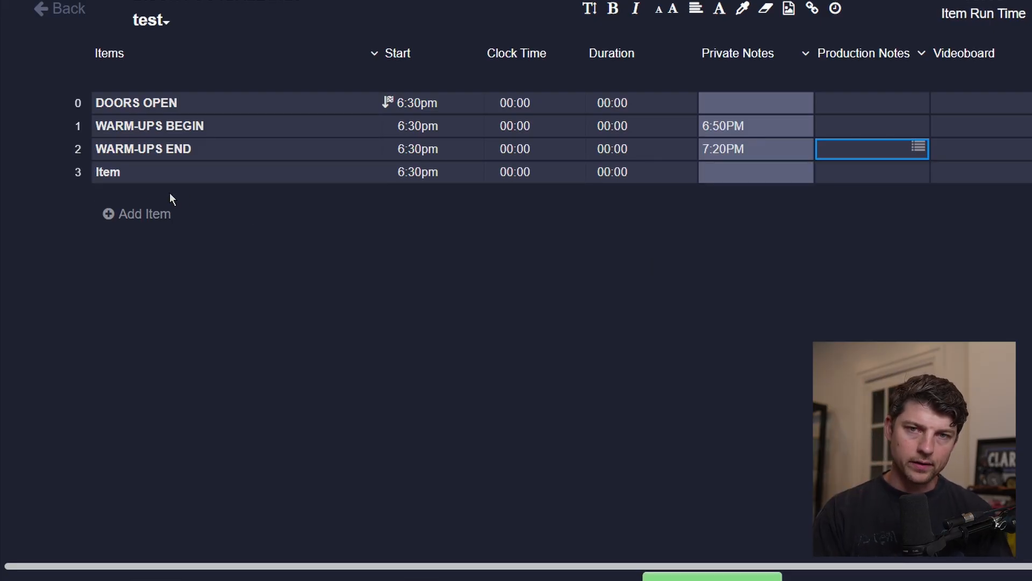
double_click(130, 178)
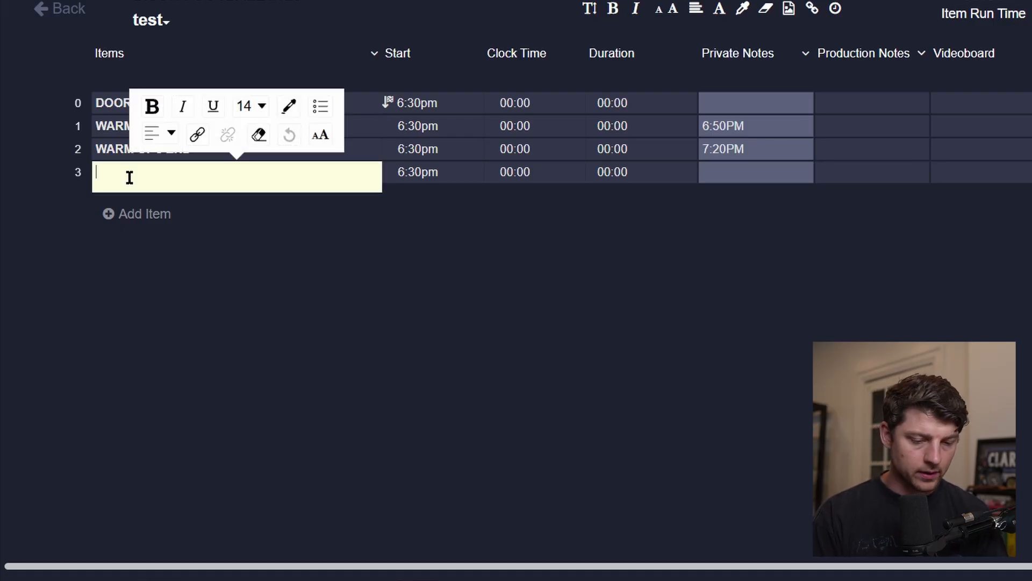
type("P")
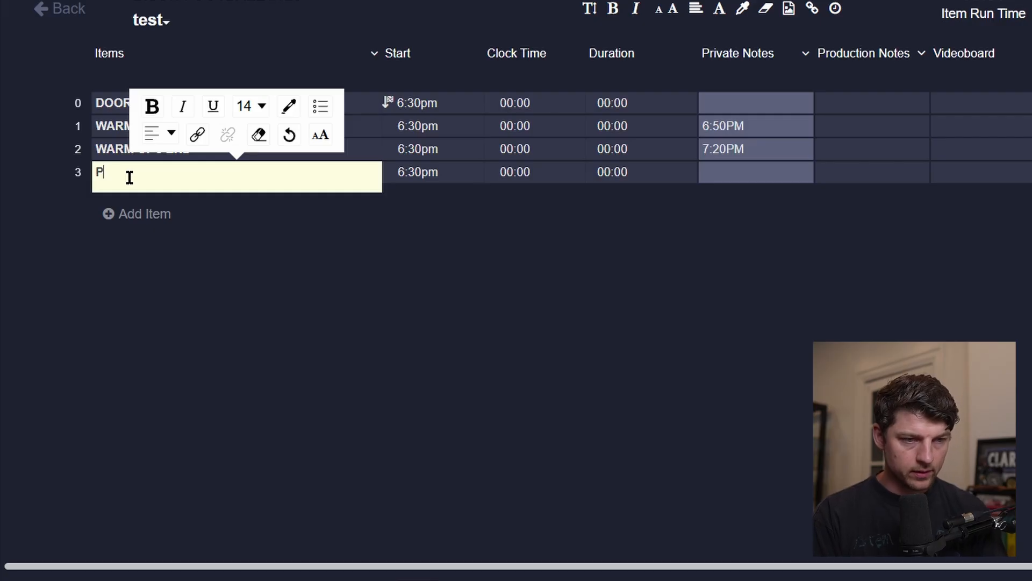
type("LAYER INTRODUCTIONS")
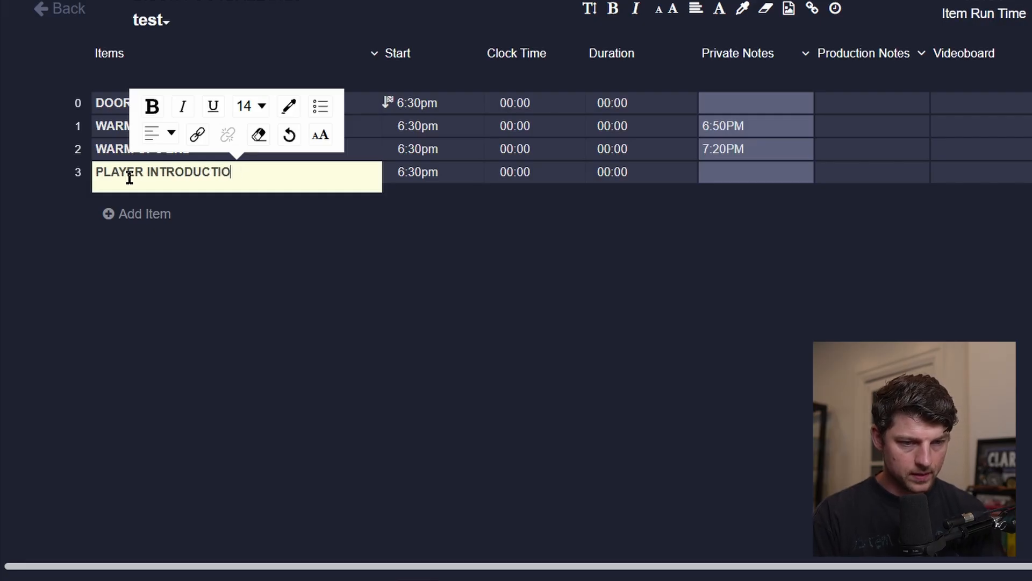
key("Tab")
key("Tab")
key("Tab")
key("Tab")
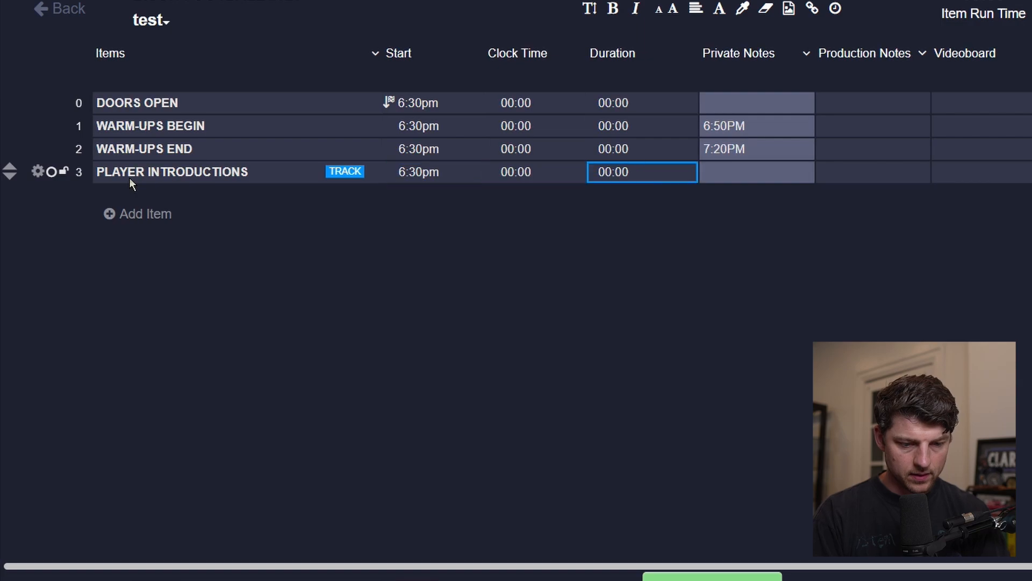
Enter 7:30PM in the PLAYER INTRODUCTIONS item's Private Notes.
type("7:30")
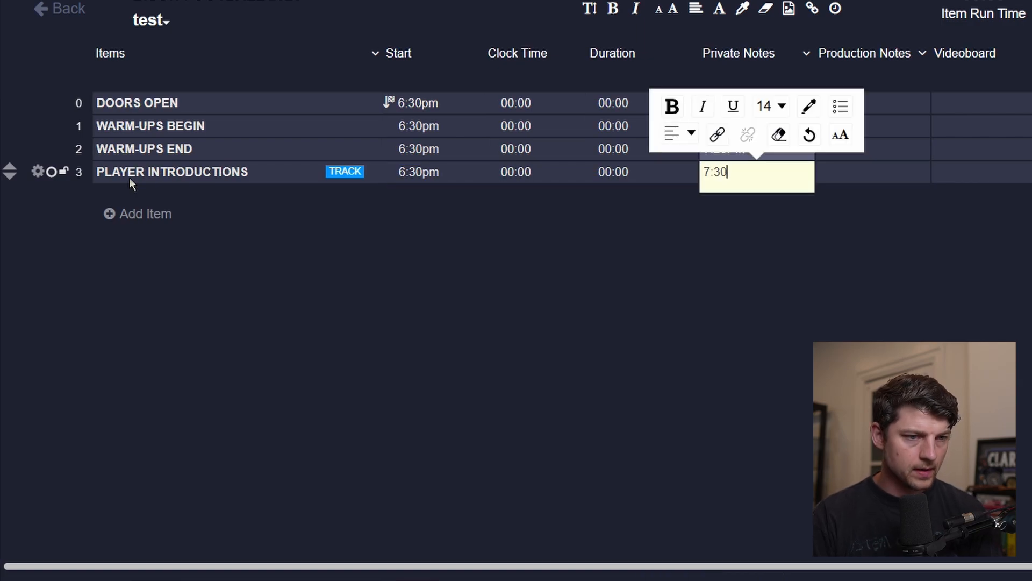
key("Tab")
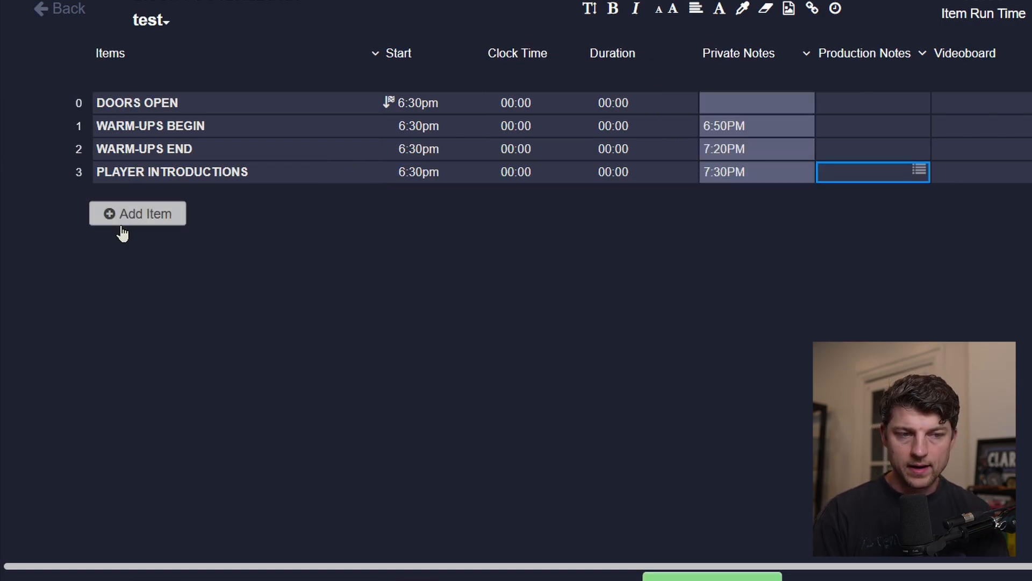
Add a fifth item named NATIONAL ANTHEM.
left_click(121, 233)
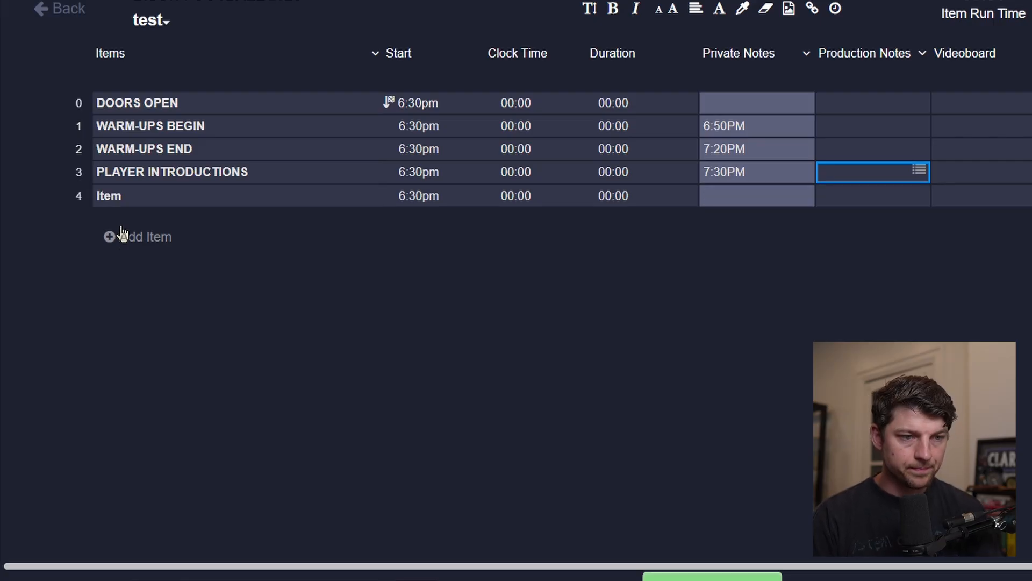
left_click(138, 200)
left_click(137, 200)
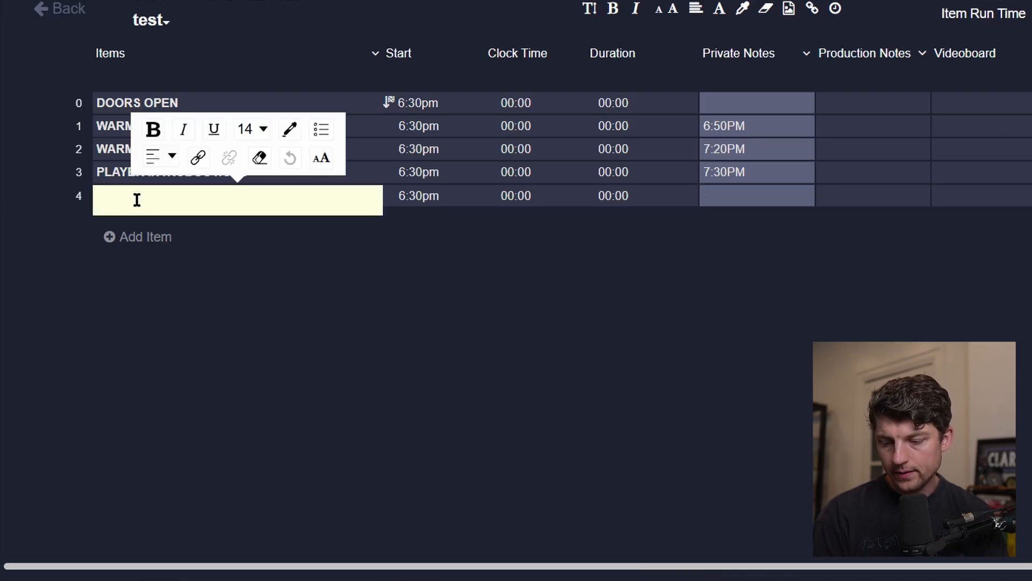
type("S")
key("BackSpace")
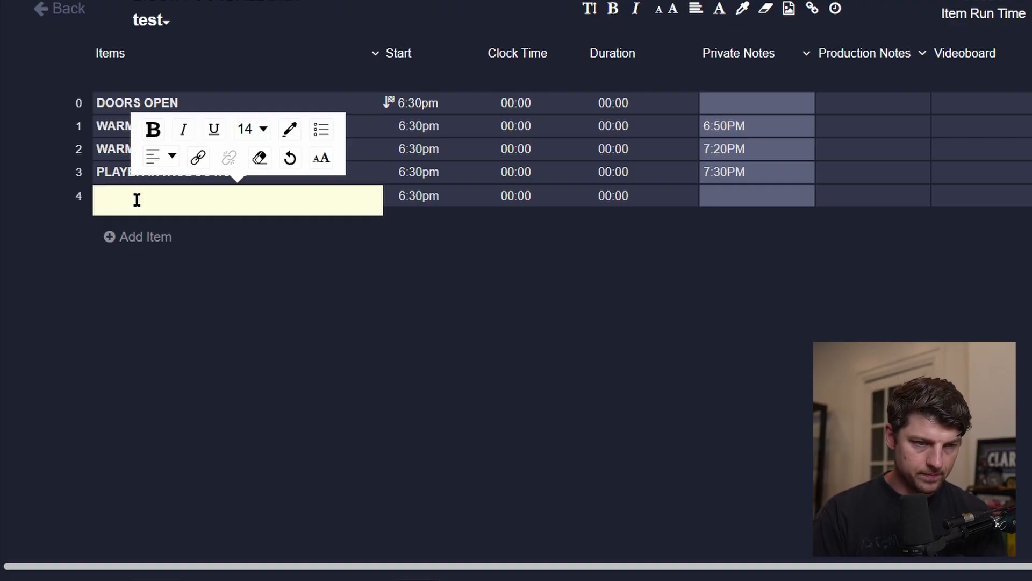
type("NATIO")
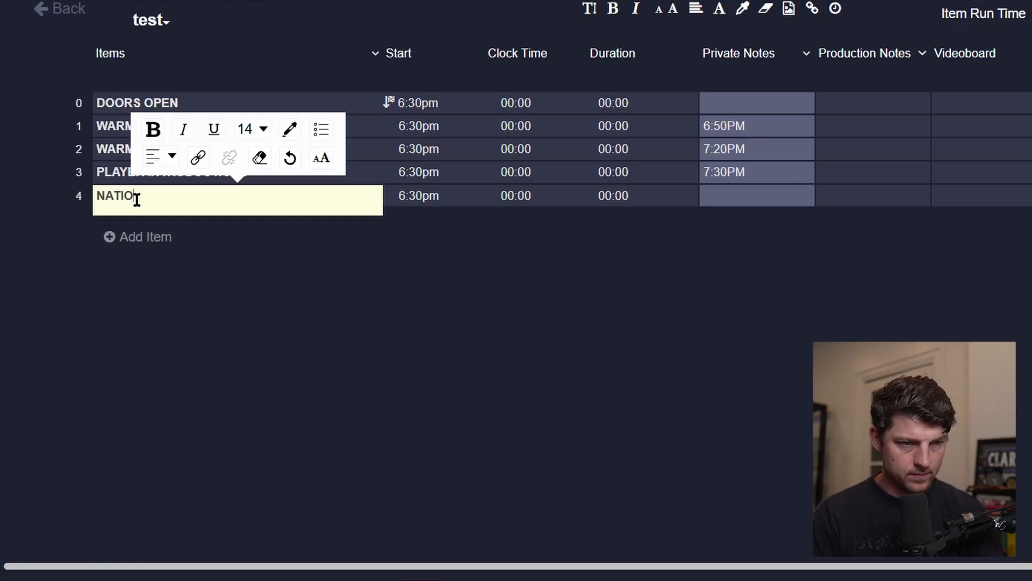
type("NAL ANTHEM")
Enter 7:32PM in the NATIONAL ANTHEM item's Private Notes.
key("Tab")
key("Tab")
key("Tab")
key("Tab")
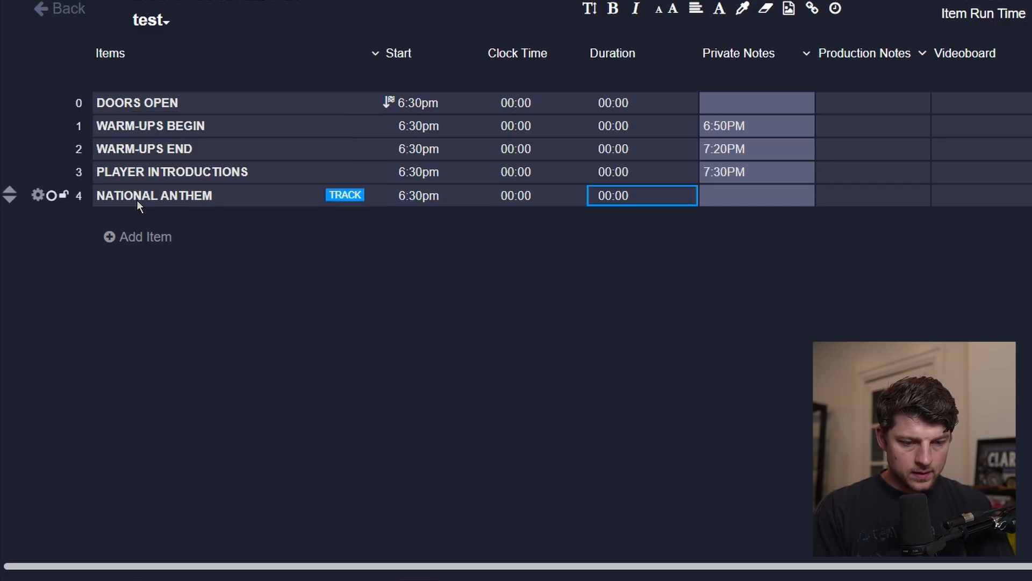
type("7:32PM")
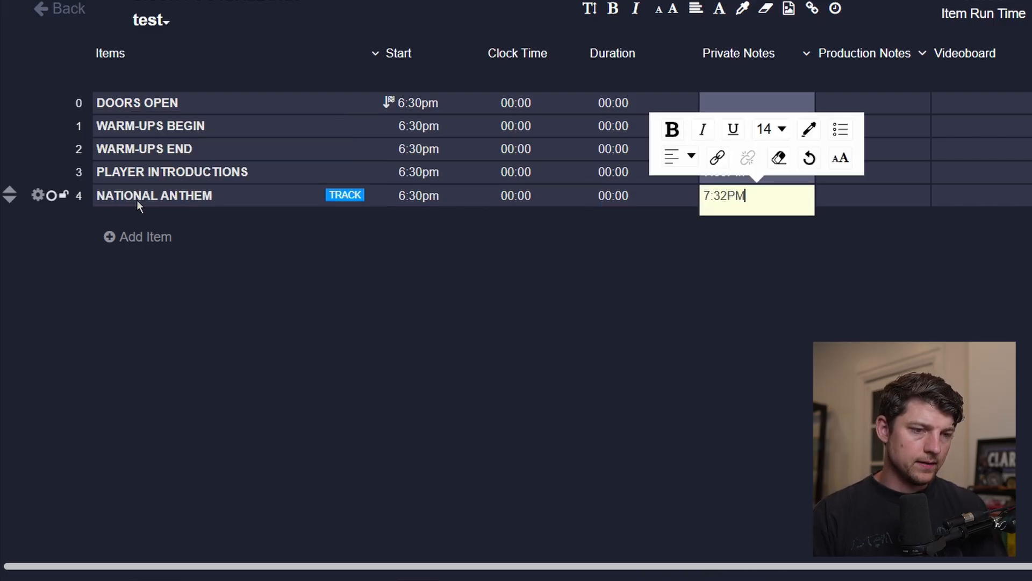
key("Tab")
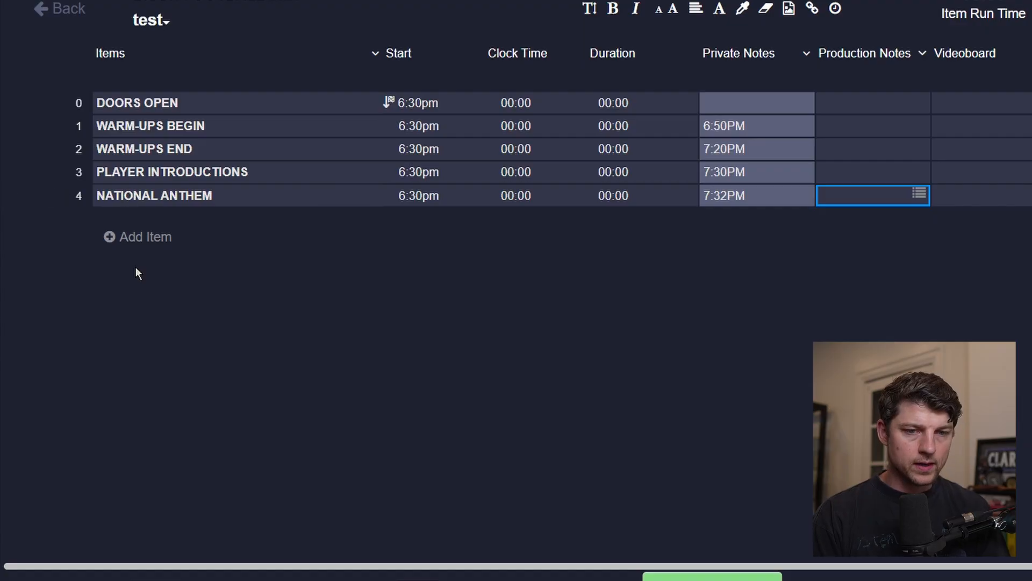
Add a sixth item named COIN TOSS.
left_click(152, 249)
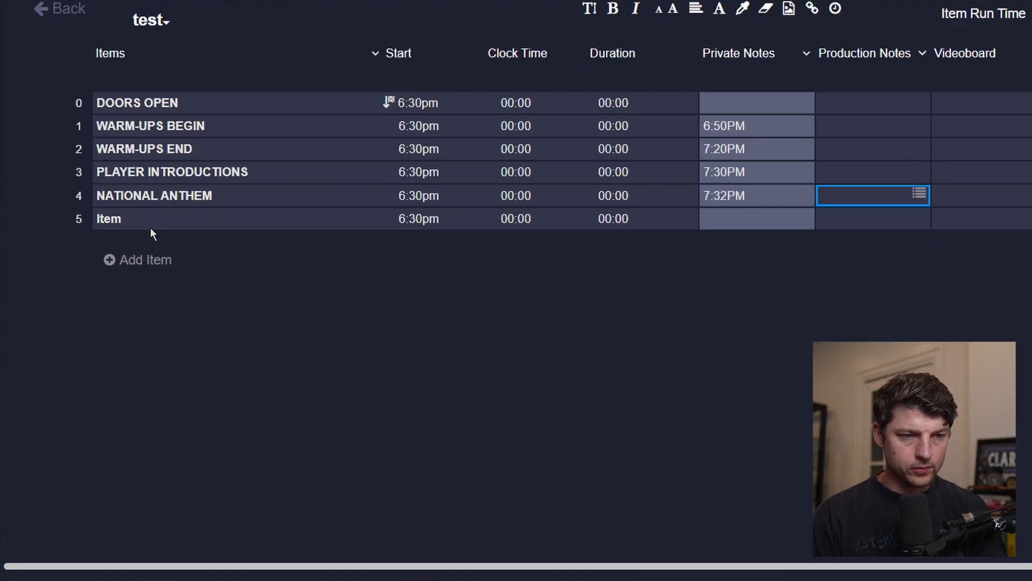
left_click(150, 226)
left_click(150, 222)
type("COIN TOSS")
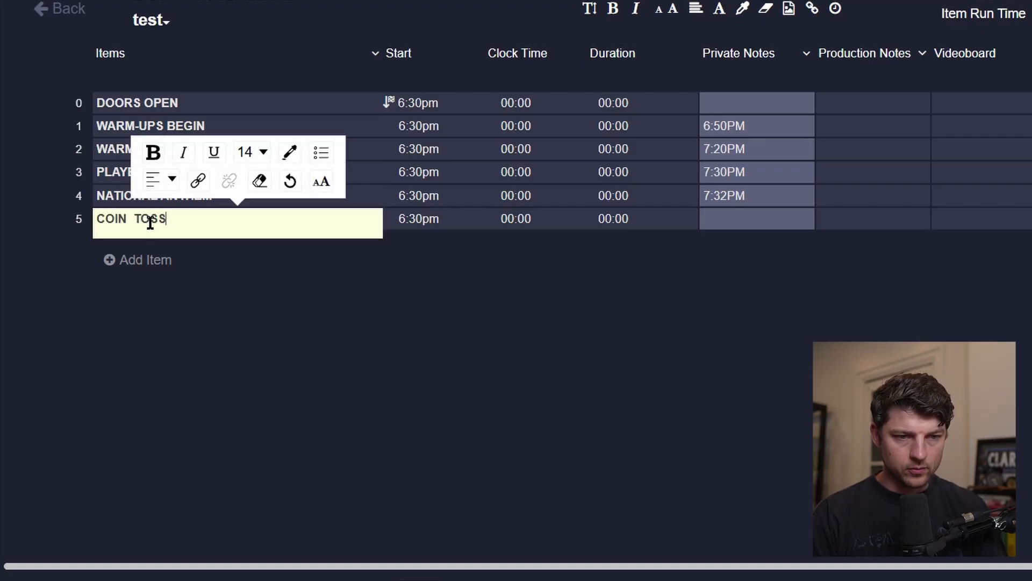
key("Tab")
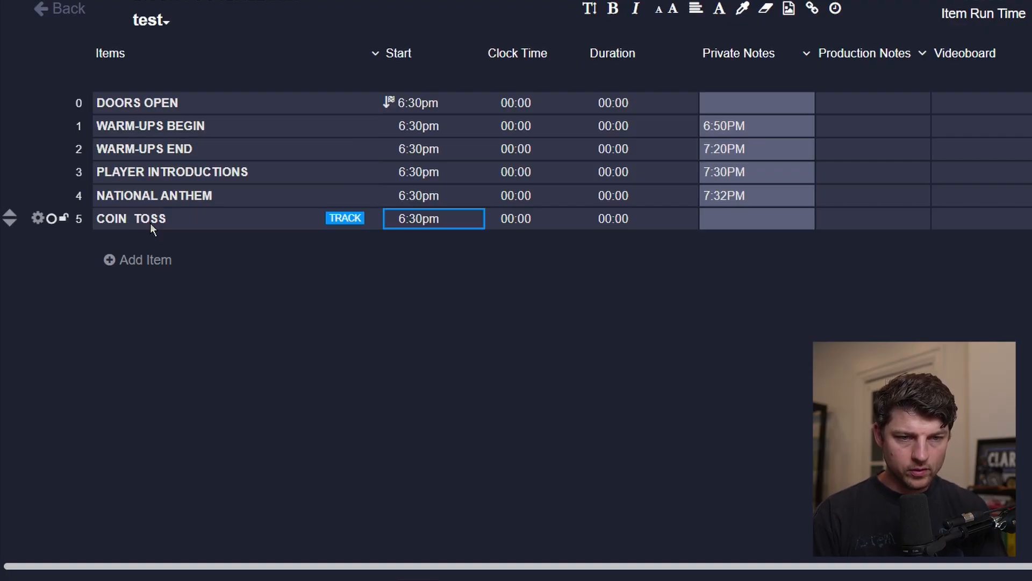
Enter 7:34PM in the COIN TOSS item's Private Notes.
left_click(741, 231)
type("7:34")
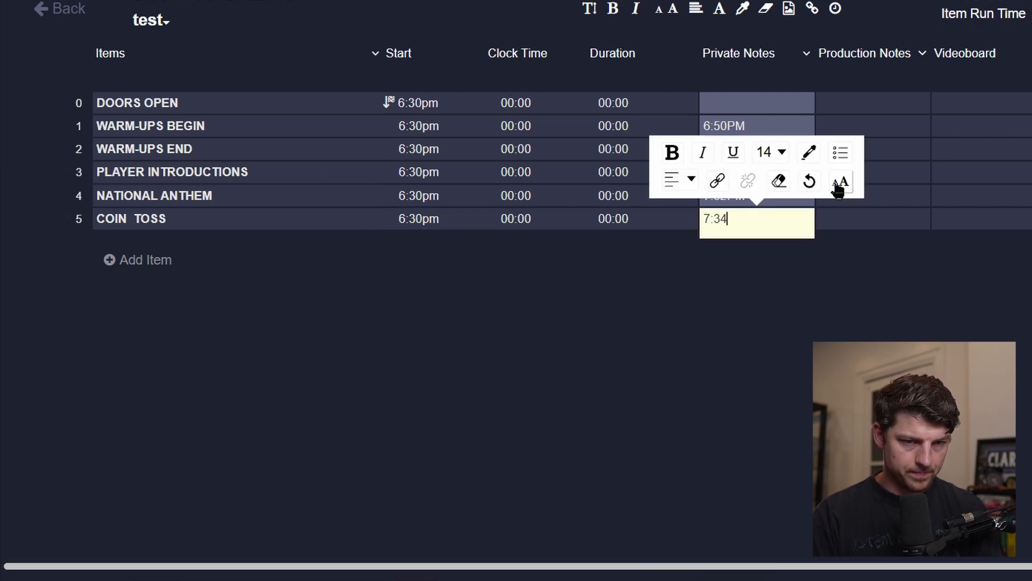
type("PM")
key("Tab")
Add a seventh item named KICKOFF.
left_click(138, 262)
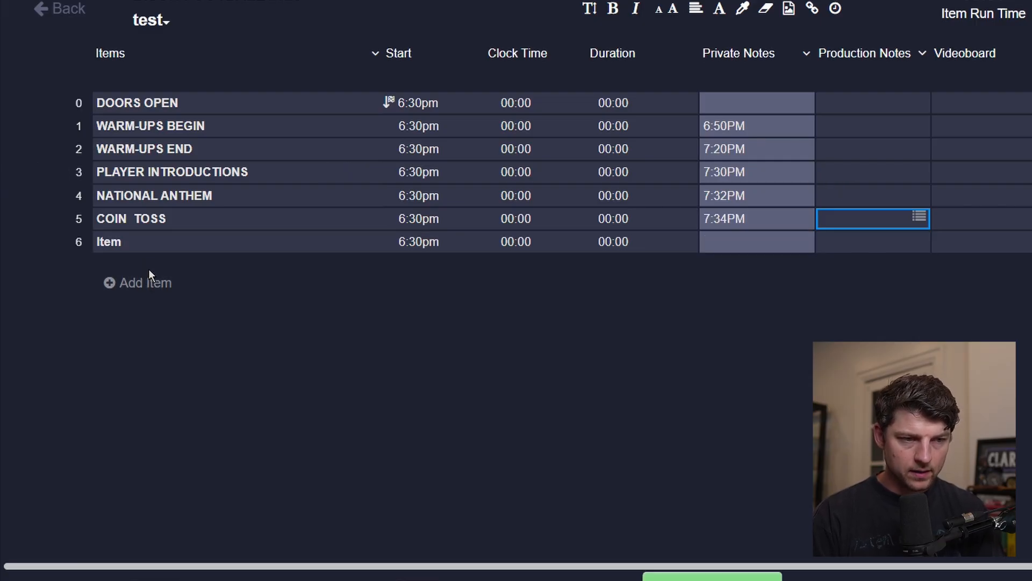
left_click(170, 247)
type("KICKOFF")
key("Tab")
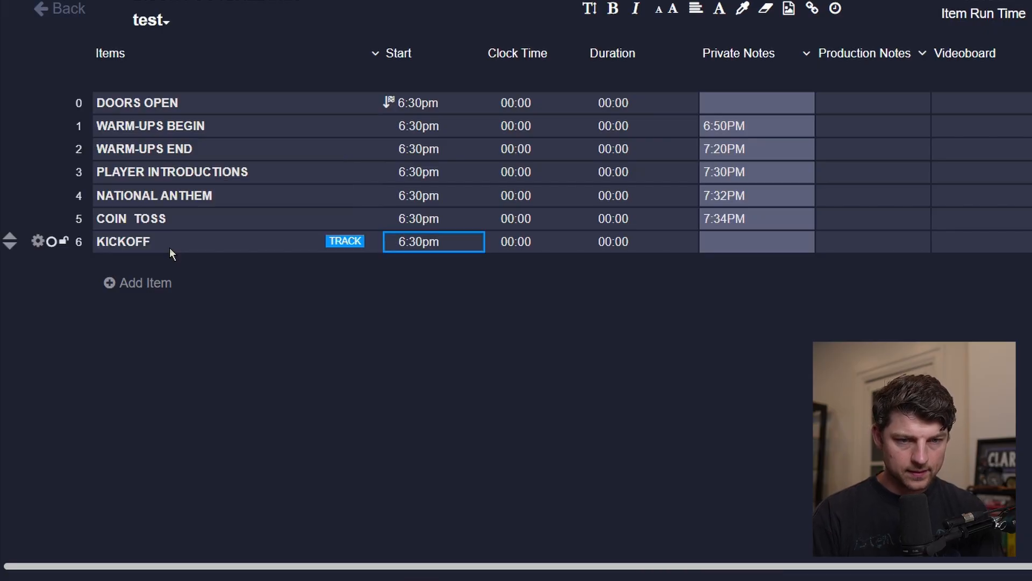
Enter 7:36PM in the KICKOFF item's Private Notes.
left_click(740, 246)
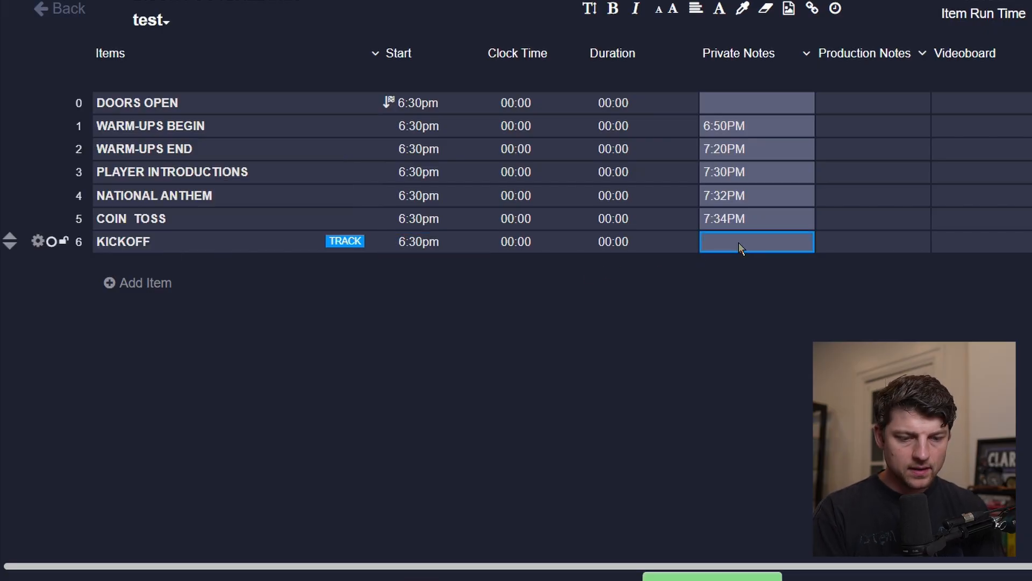
type("7:36PM")
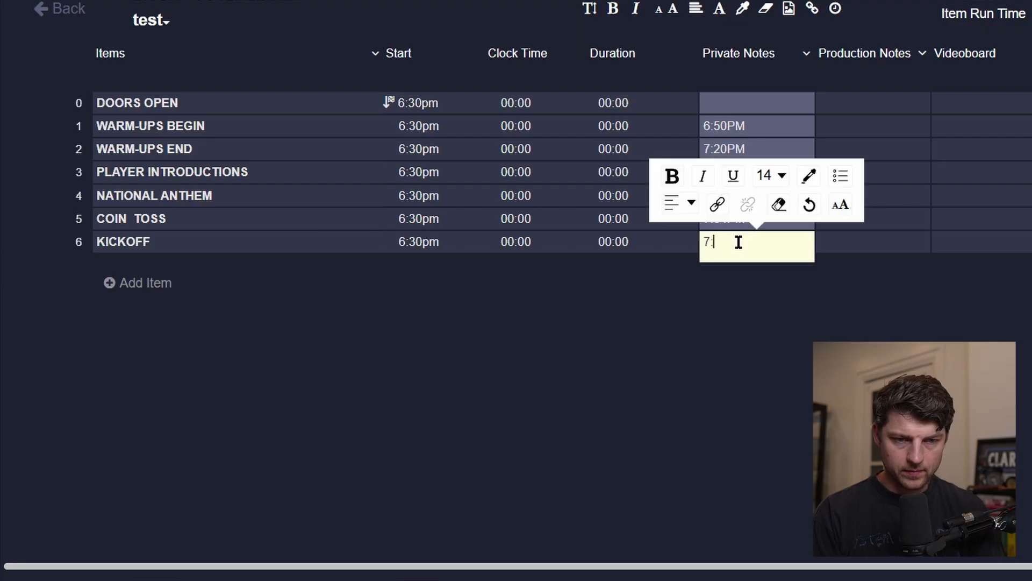
key("Tab")
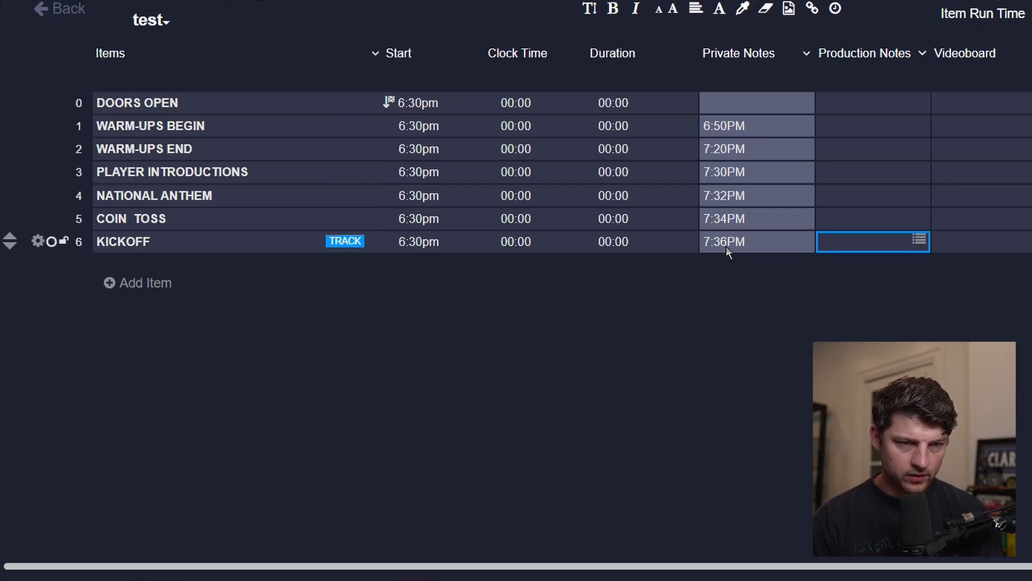
Set the DOORS OPEN item's clock time to 66:00 and hide its duration.
left_click(515, 108)
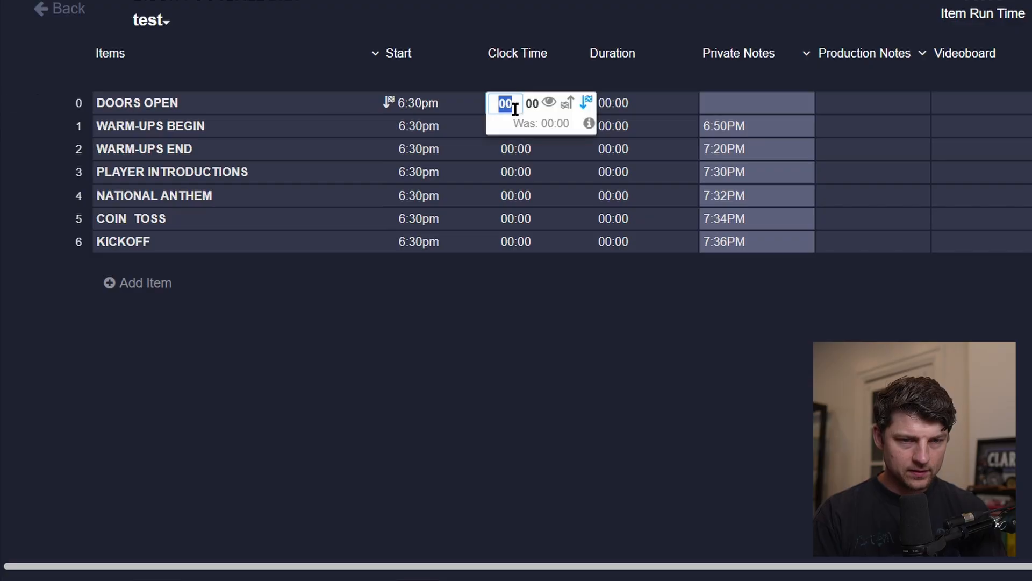
type("66")
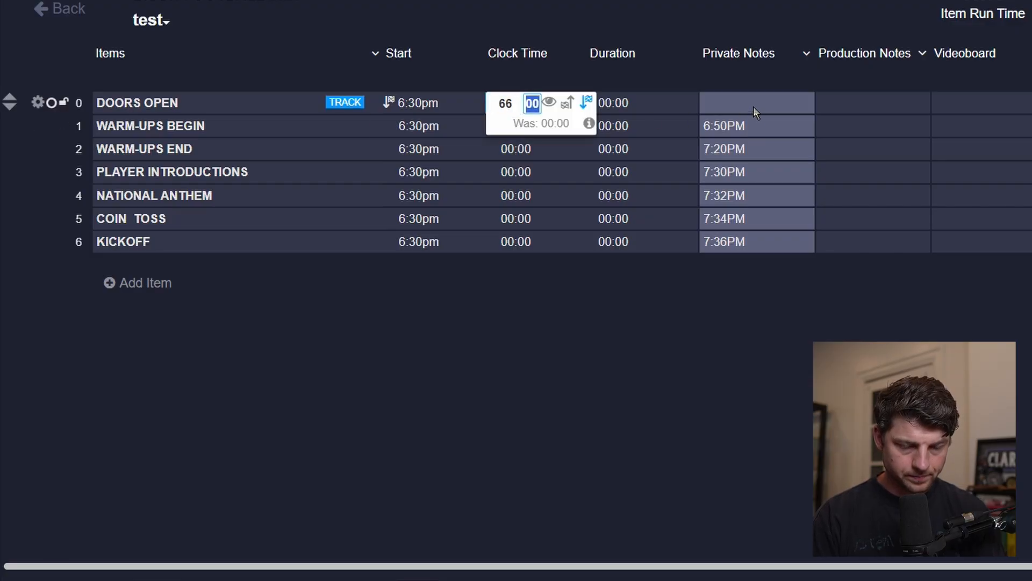
key("Return")
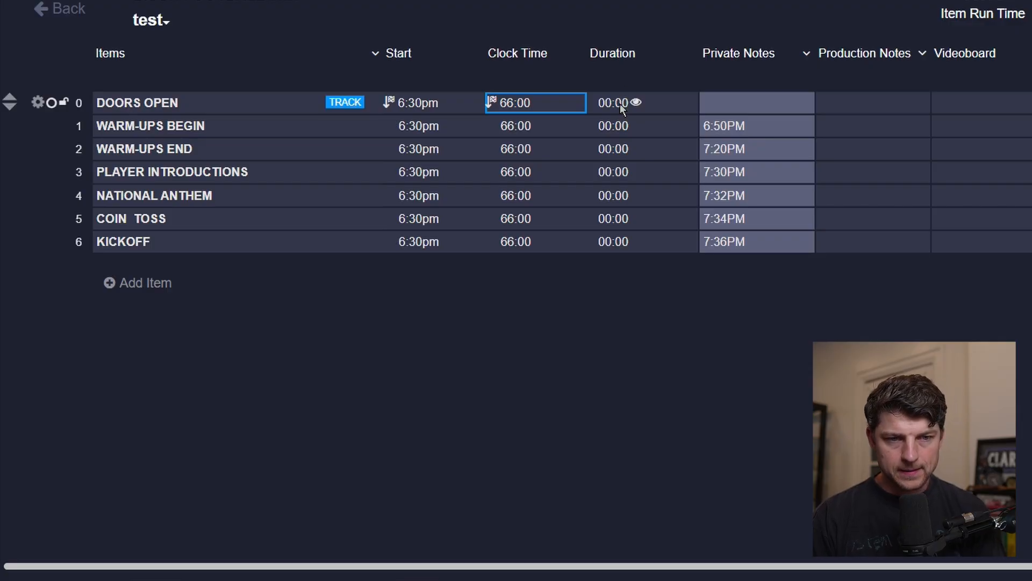
left_click(637, 104)
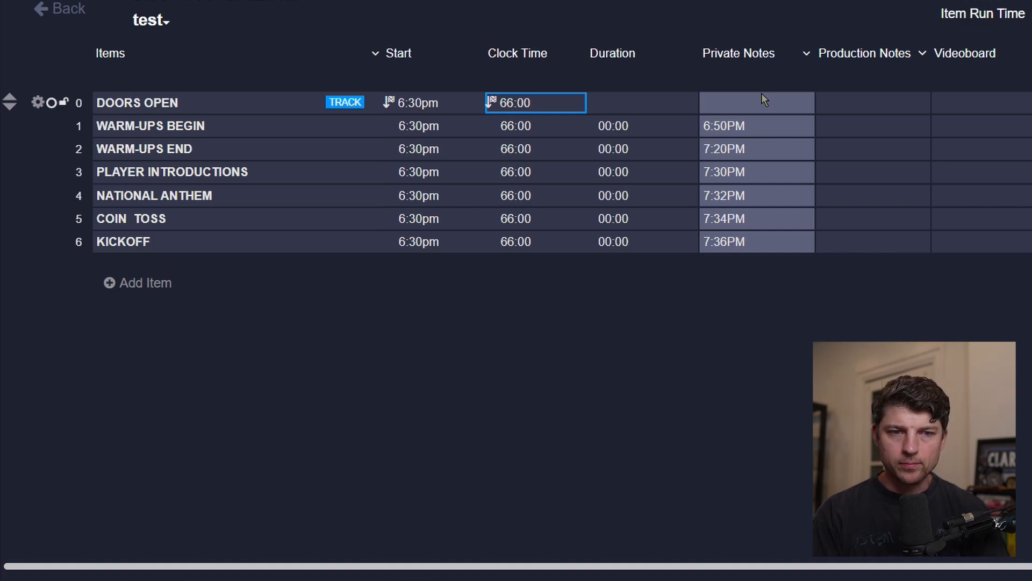
Browse across the DOORS OPEN row's note columns through Videoboard, Audio and PA Script.
left_click(735, 106)
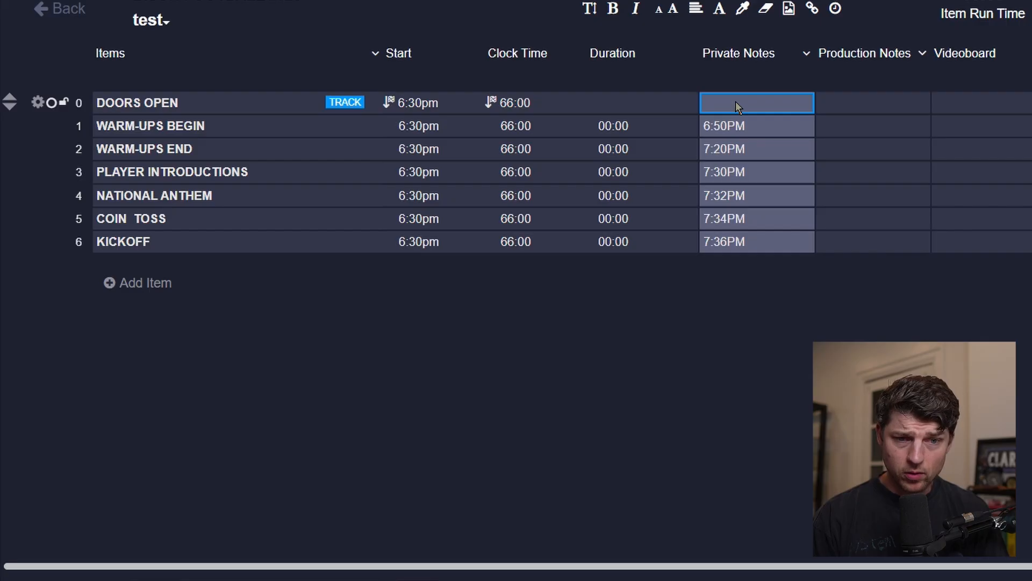
key("Tab")
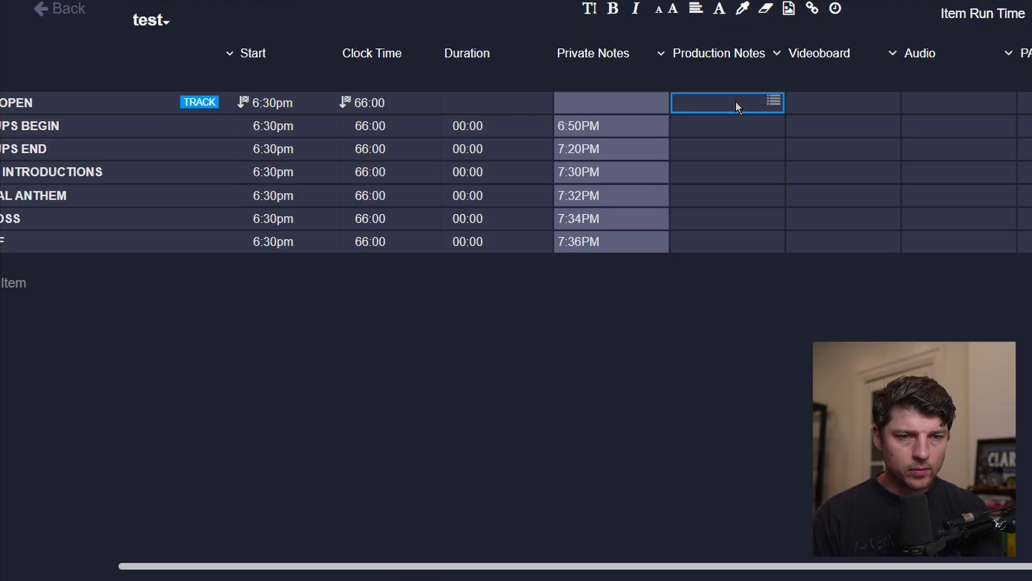
key("Tab")
key("Tab")
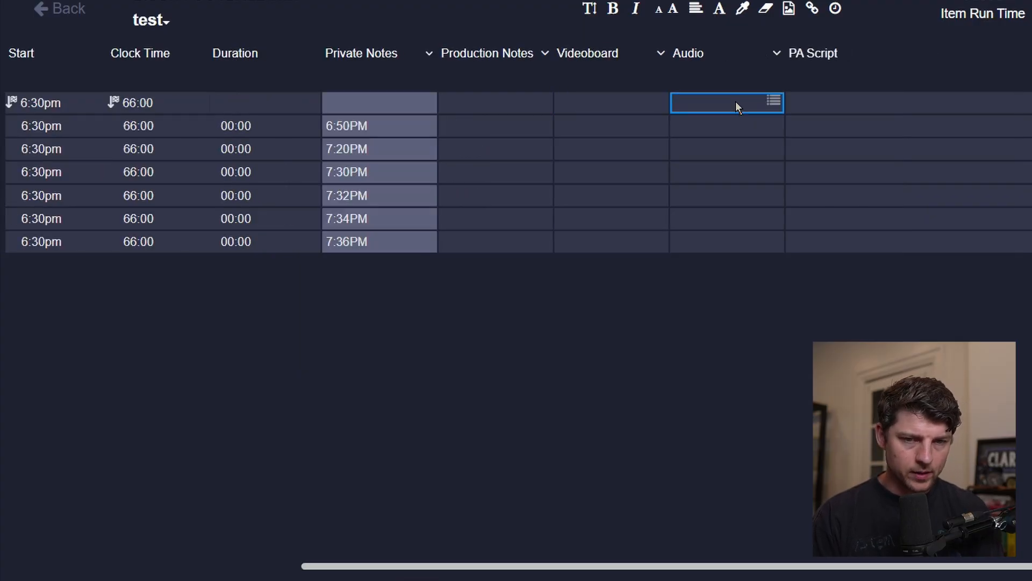
key("Tab")
key("shift+Tab")
key("shift+Tab")
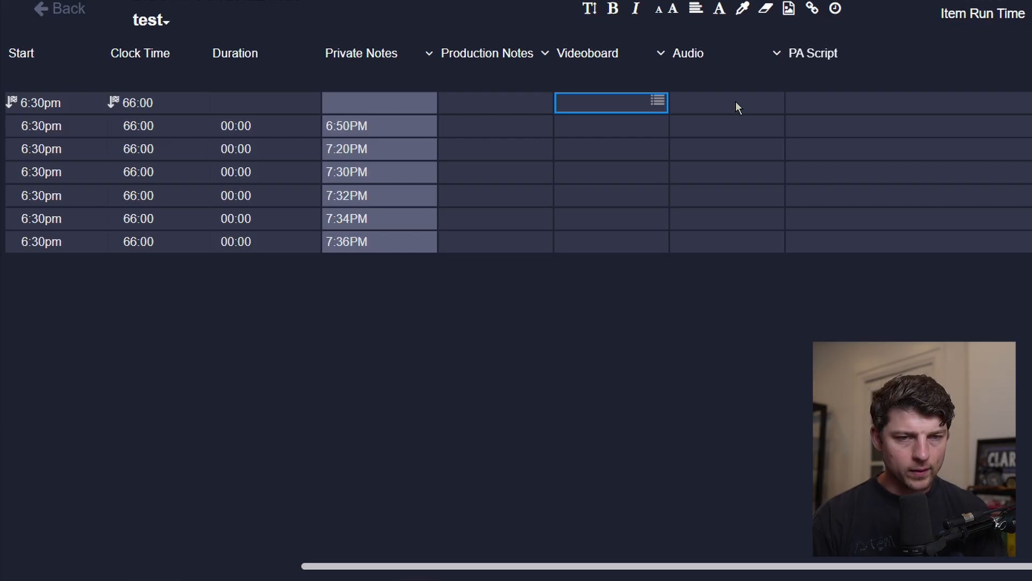
scroll(757, 159, "left", 6)
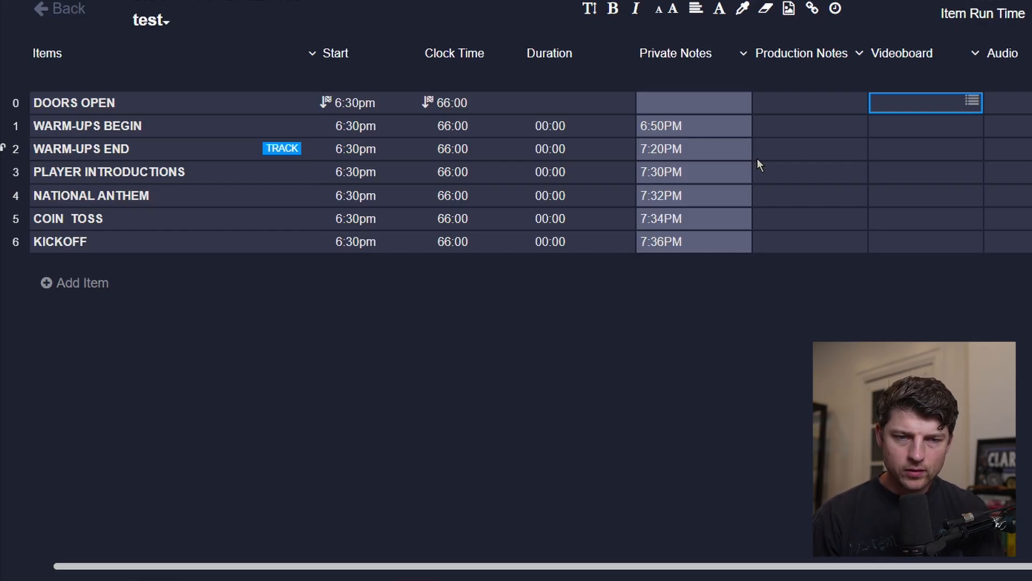
Move between rundown cells around the Production Notes column using keyboard navigation.
left_click(840, 130)
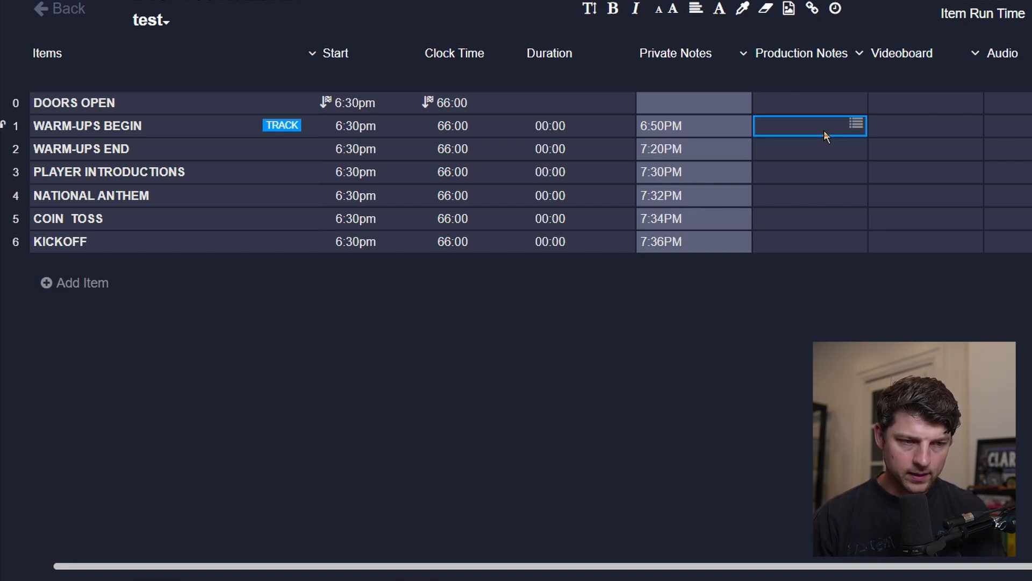
key("Down")
key("Left")
key("Left")
key("Left")
key("Left")
key("Down")
key("Down")
key("Up")
key("Right")
key("Right")
key("Right")
key("Right")
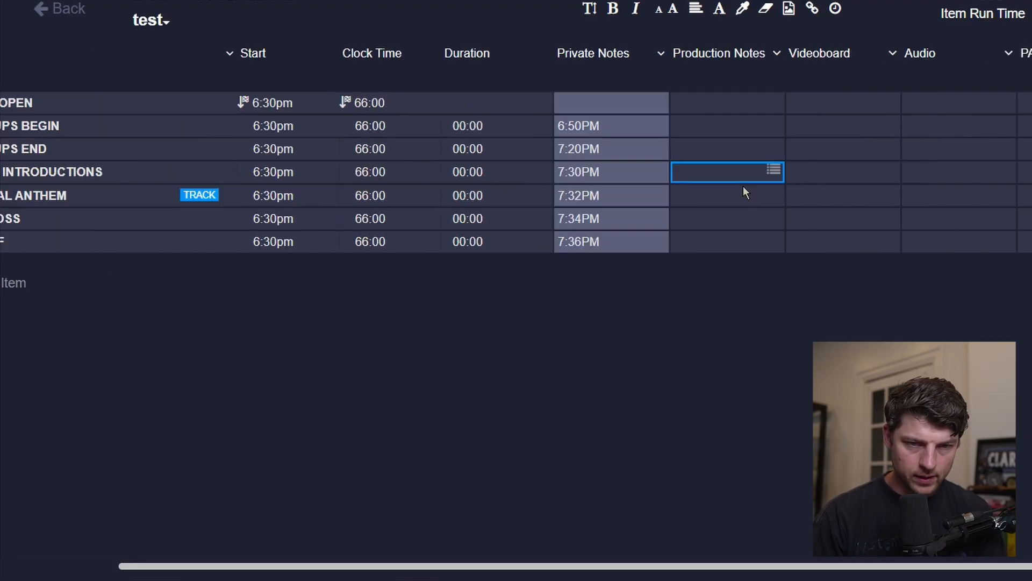
Enter LED'S in the PLAYER INTRODUCTIONS item's Production Notes.
key("Return")
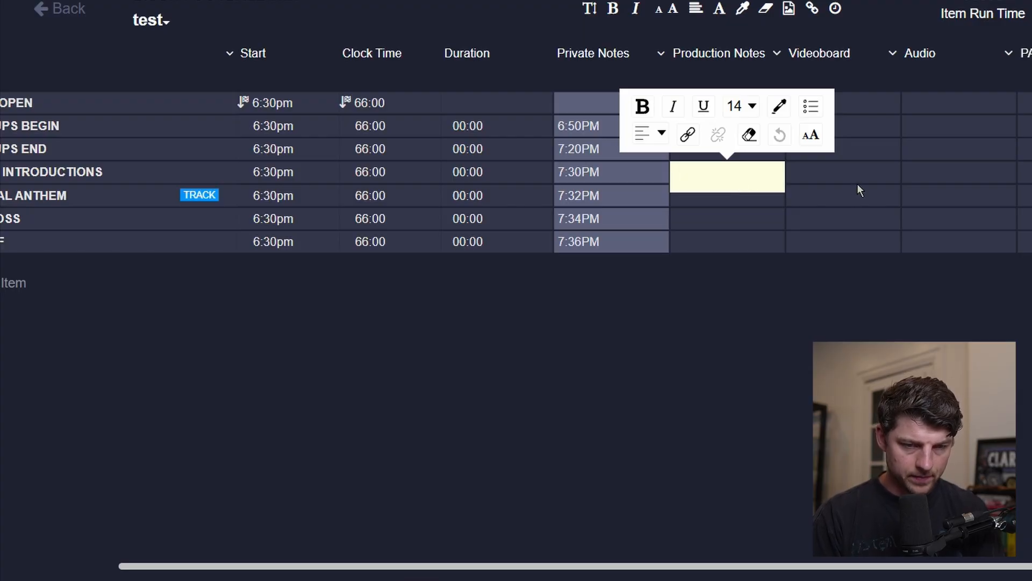
type("led")
key("BackSpace")
key("BackSpace")
type("LED")
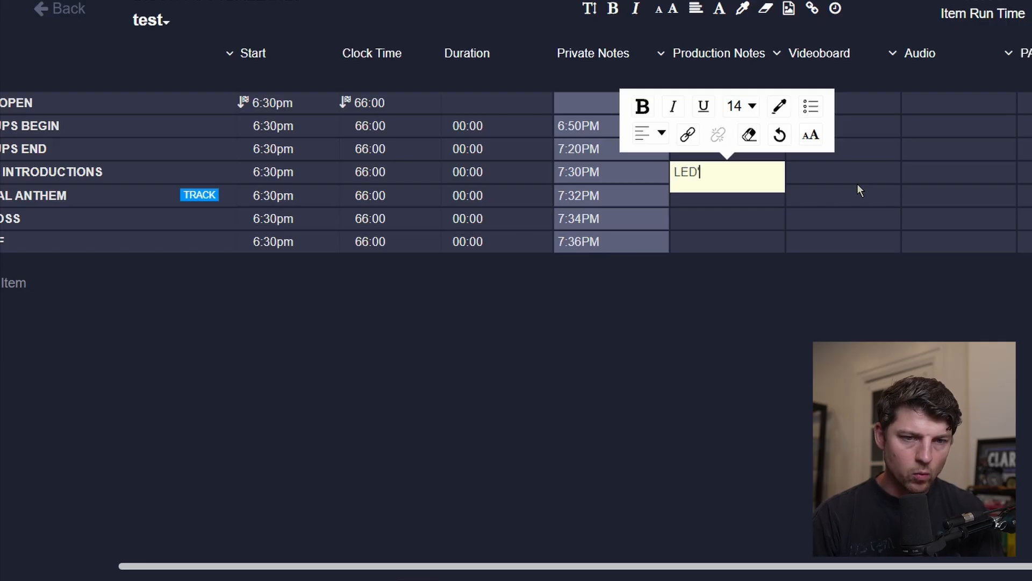
type("'S")
key("Tab")
Scroll back and forth across the rundown's columns.
scroll(857, 183, "left", 3)
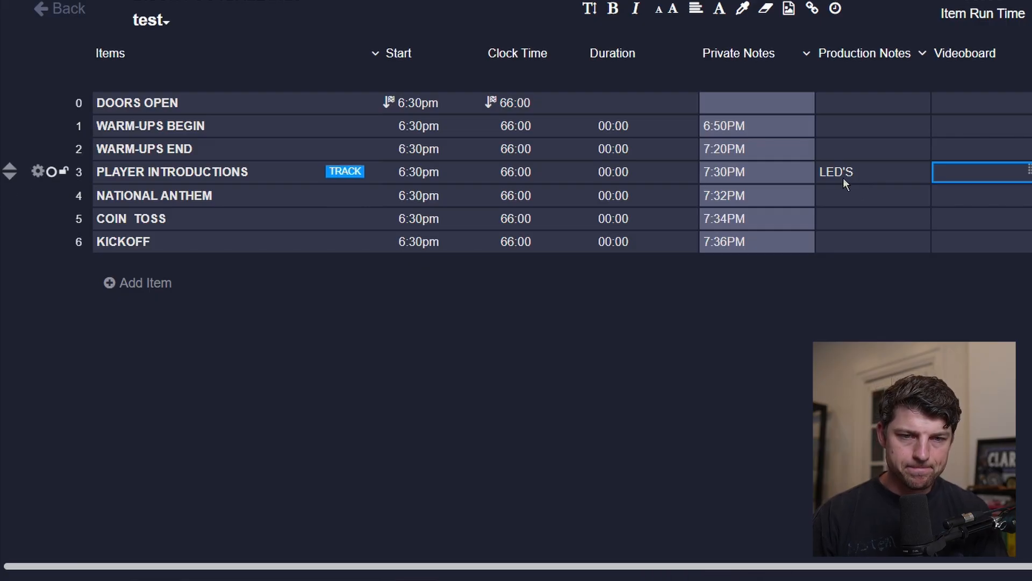
scroll(843, 177, "right", 5)
key("Right")
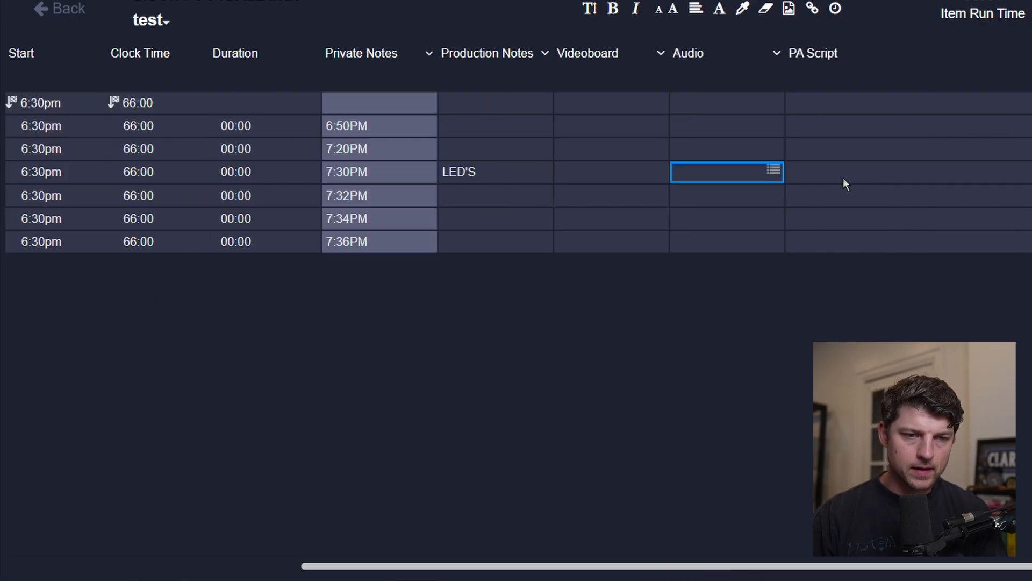
key("Left")
key("Left")
key("Left")
key("Left")
key("Left")
key("Left")
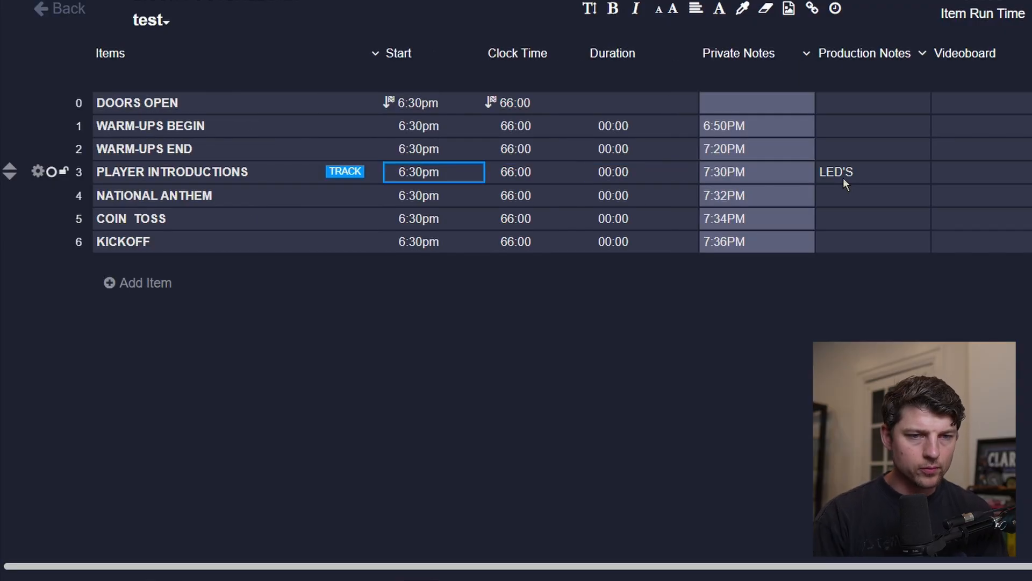
scroll(1011, 125, "right", 2)
scroll(1011, 125, "left", 2)
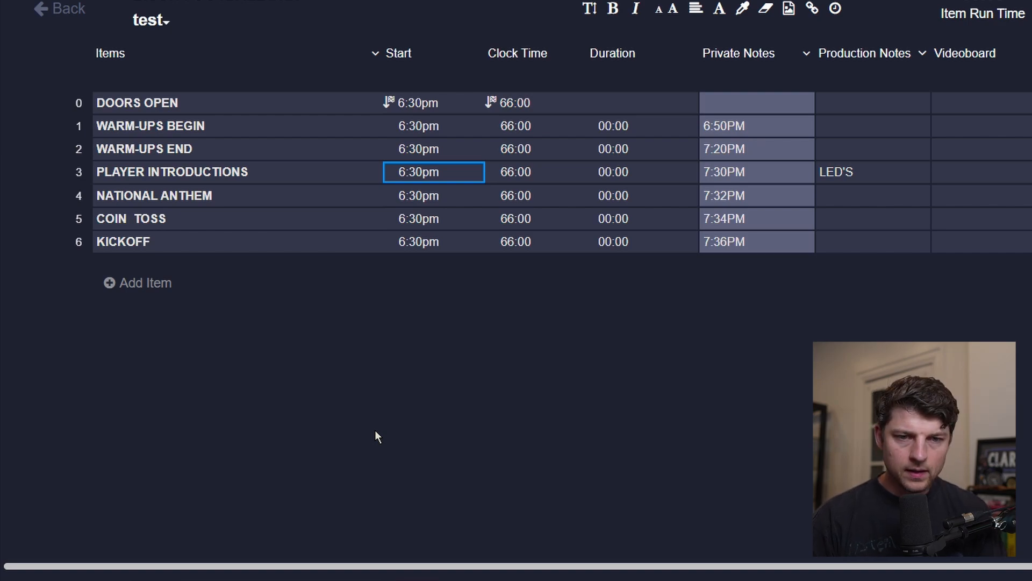
Clear the PLAYER INTRODUCTIONS item's Production Notes.
left_click(901, 177)
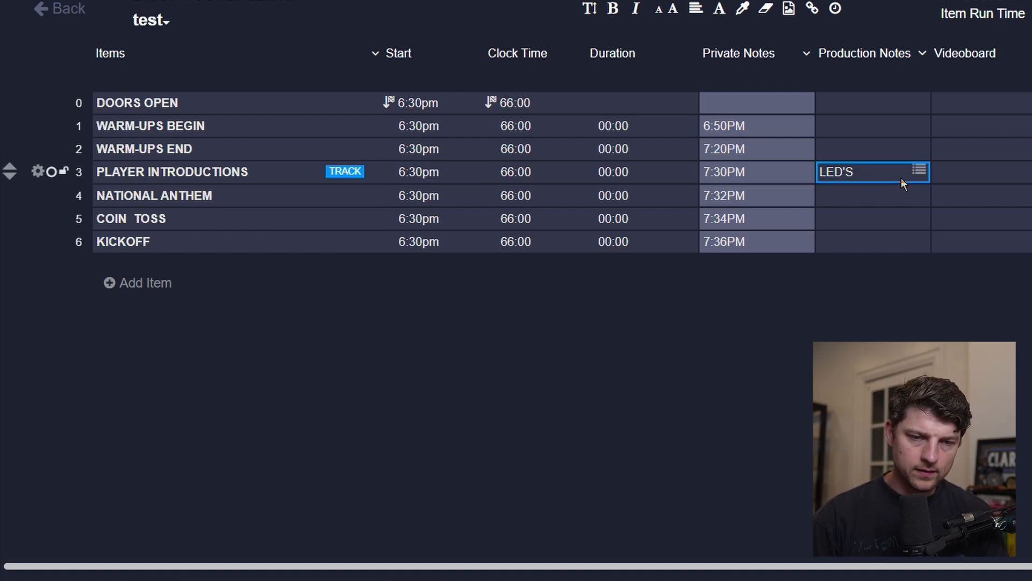
key("BackSpace")
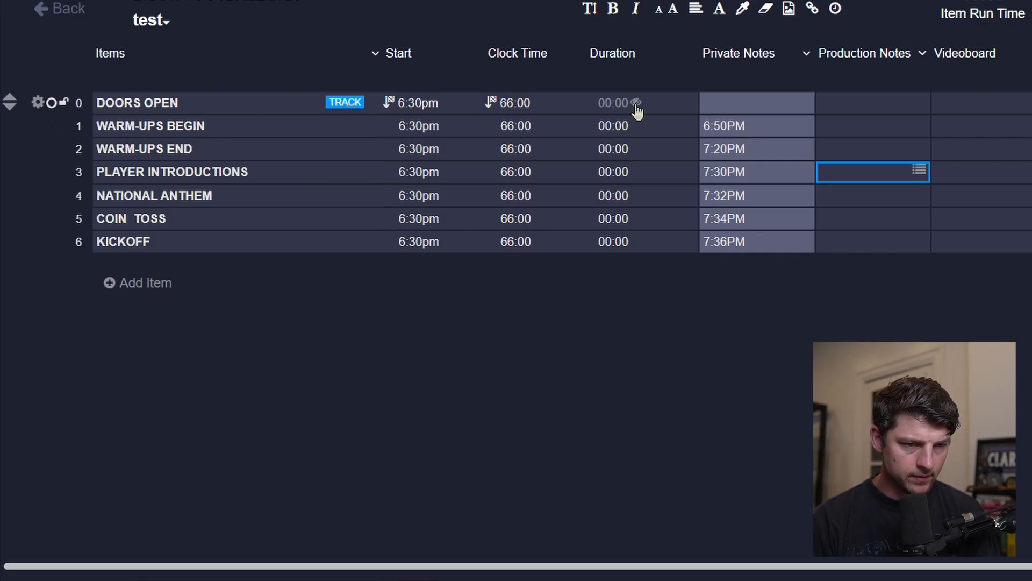
Add a new rundown item named WELCOME PA at the end of the list.
left_click(167, 288)
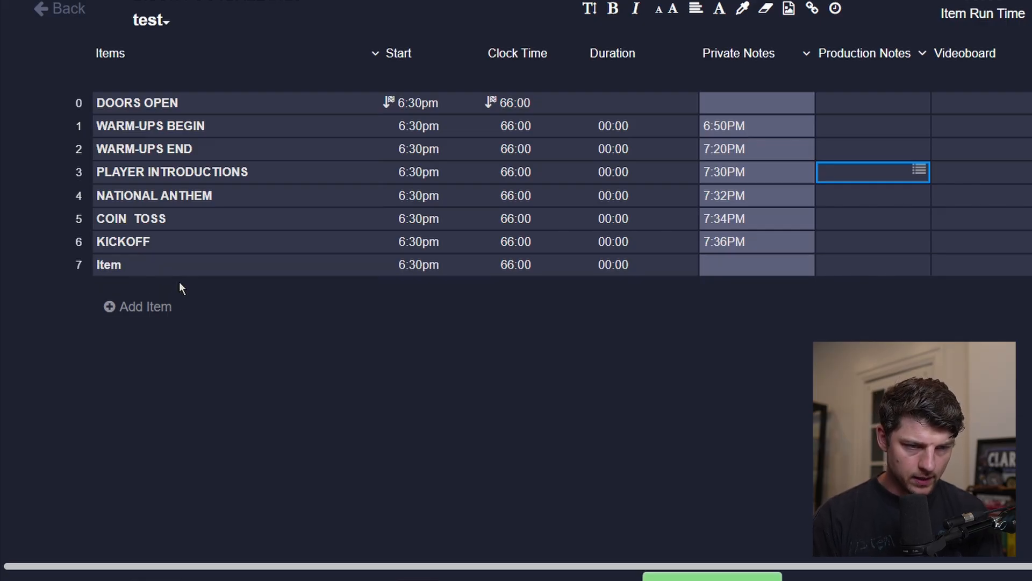
left_click(180, 275)
key("BackSpace")
type("we")
key("BackSpace")
key("BackSpace")
type("WELCOME ")
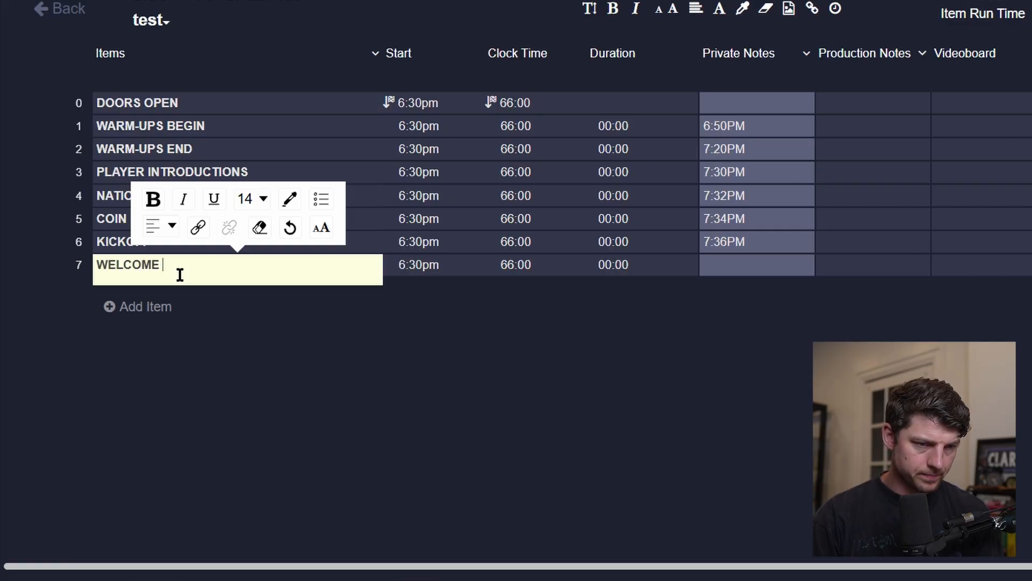
type("PA")
key("Tab")
left_click(167, 270)
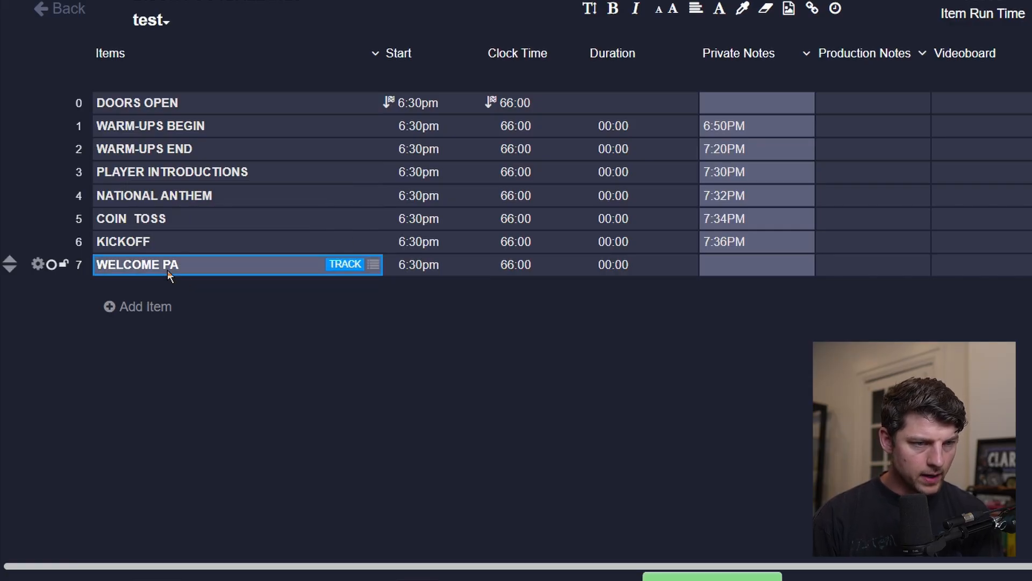
Move the WELCOME PA item up to sit directly below DOORS OPEN.
key("alt+Up")
key("alt+Up")
key("alt+Up")
key("alt+Up")
key("alt+Up")
key("alt+Up")
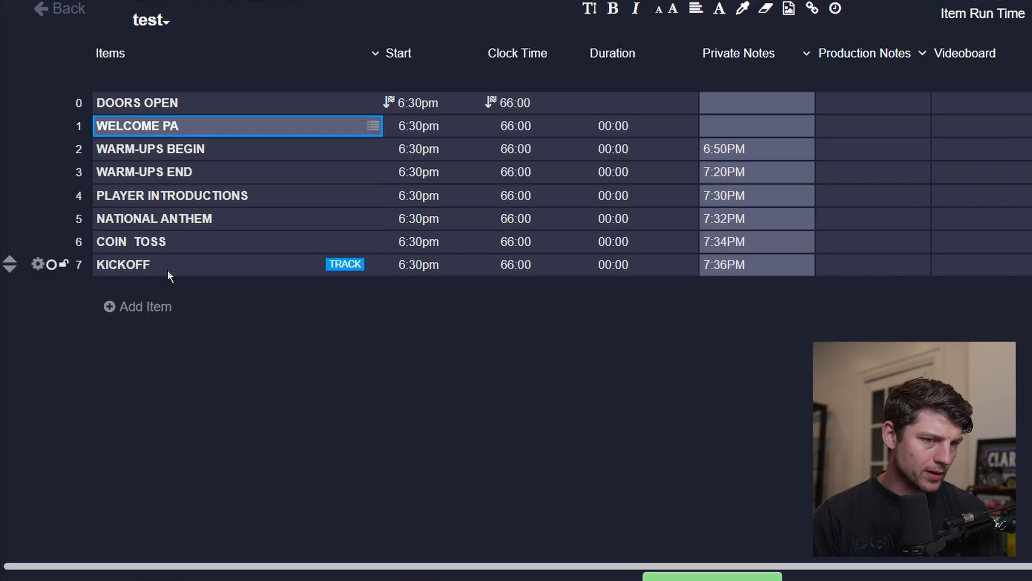
Add another rundown item at the end named MUSIC + MATCHUP.
left_click(127, 307)
left_click(128, 294)
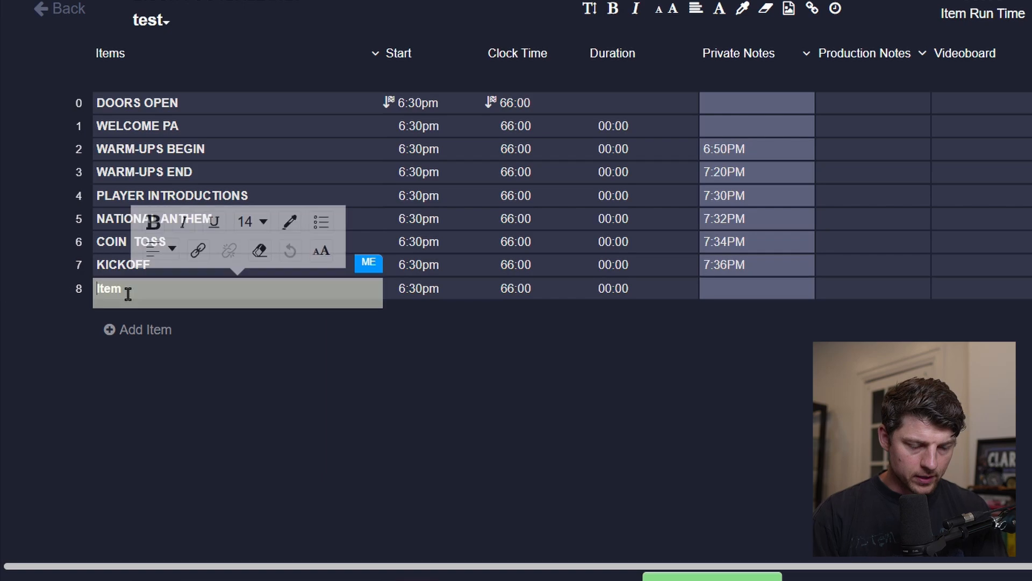
type("MUSIC")
key("Tab")
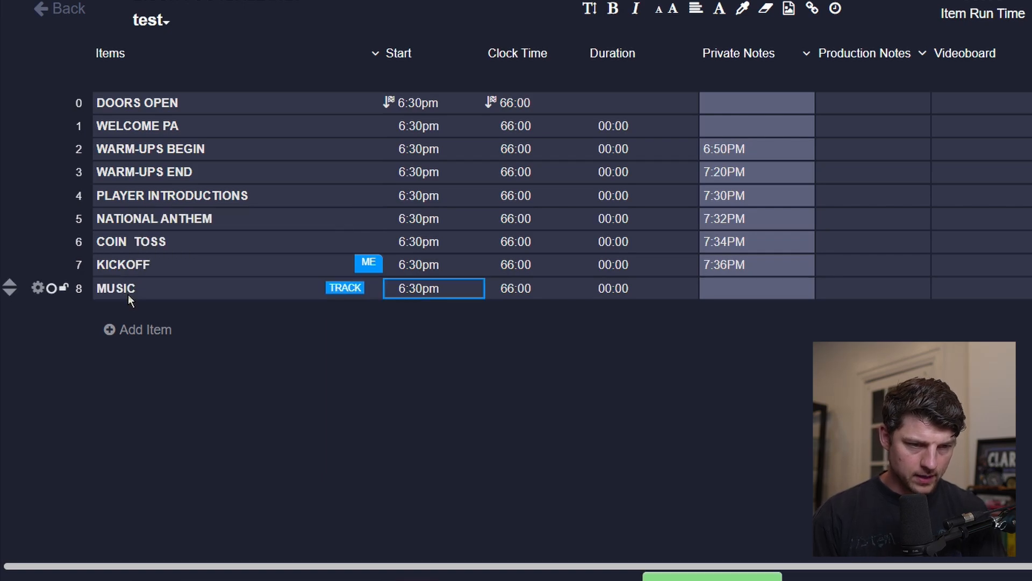
left_click(128, 295)
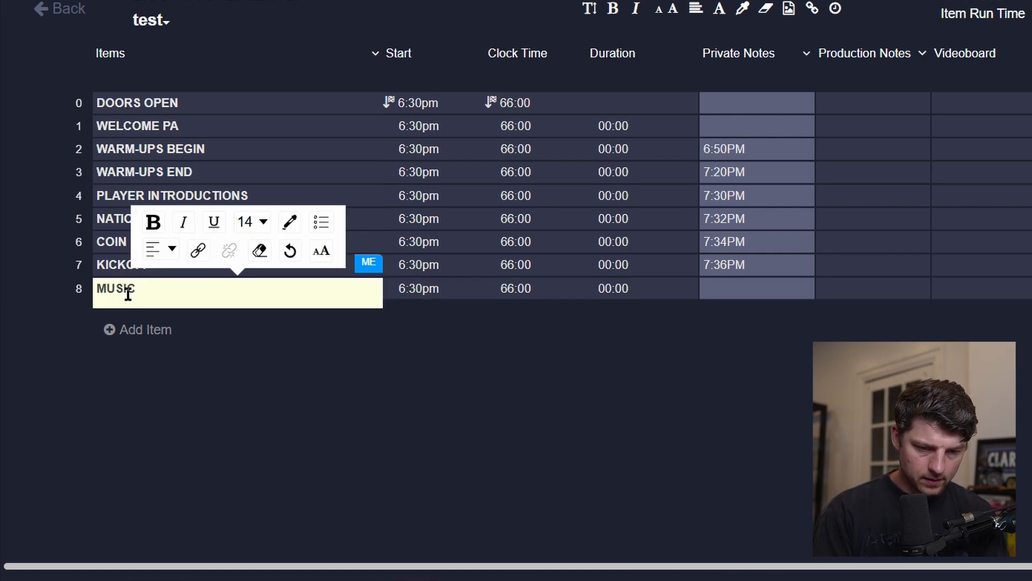
type("+ MATCHI")
key("BackSpace")
type("UP")
key("Tab")
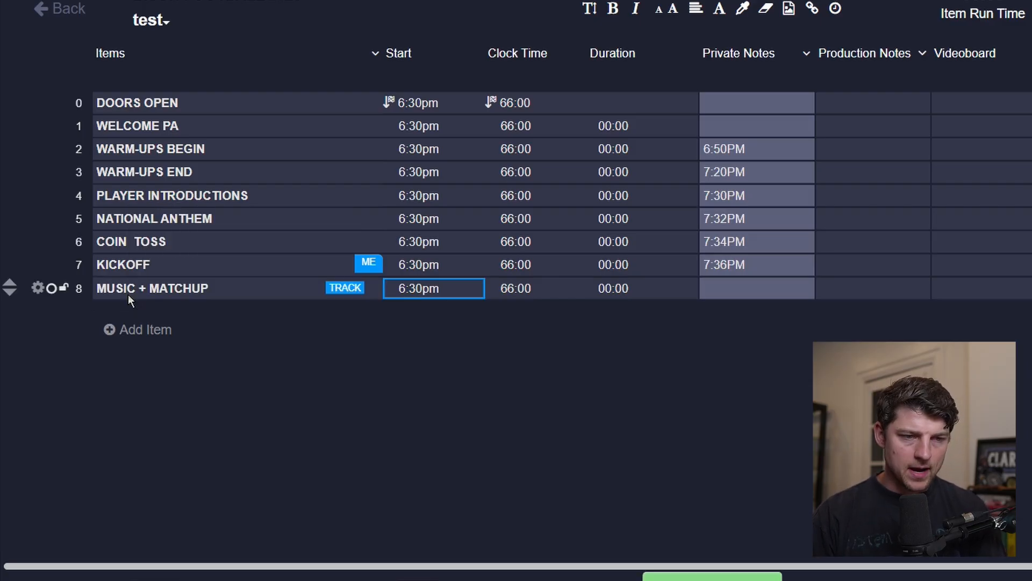
Move the MUSIC + MATCHUP item up to sit directly below DOORS OPEN.
key("shift+Tab")
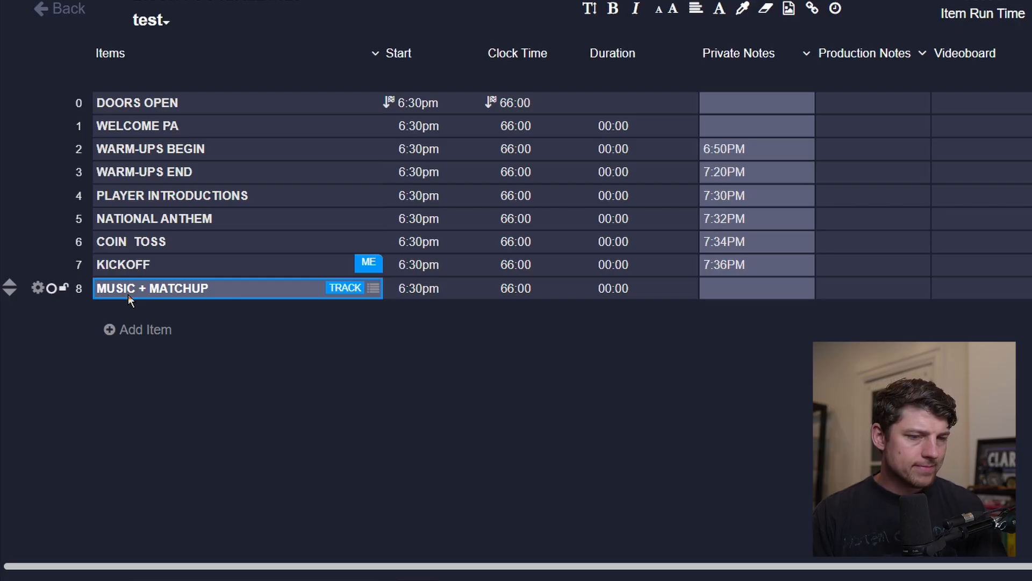
key("alt+Up")
key("alt+Up")
key("alt+Up")
key("alt+Up")
key("alt+Up")
key("alt+Up")
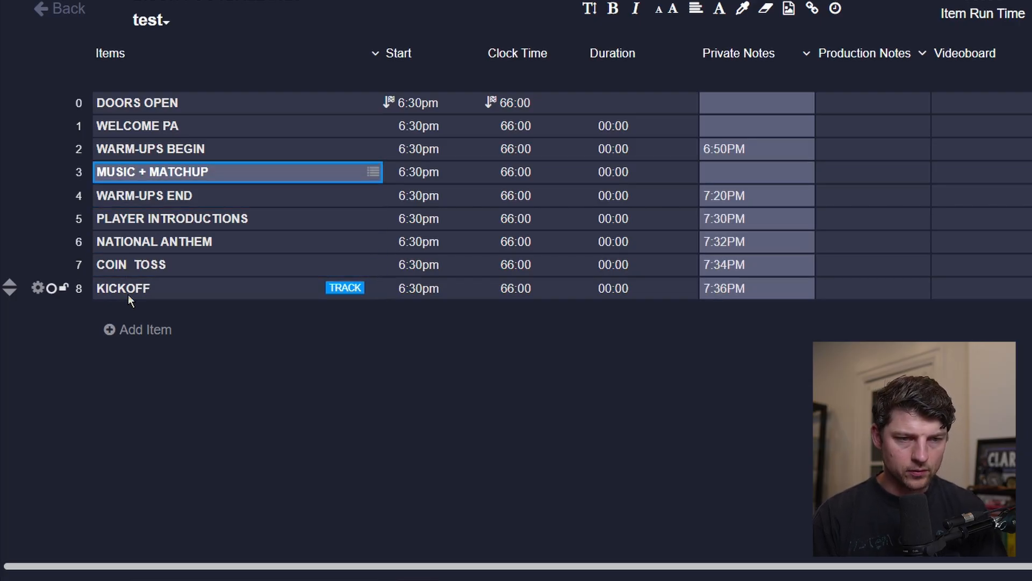
key("alt+Up")
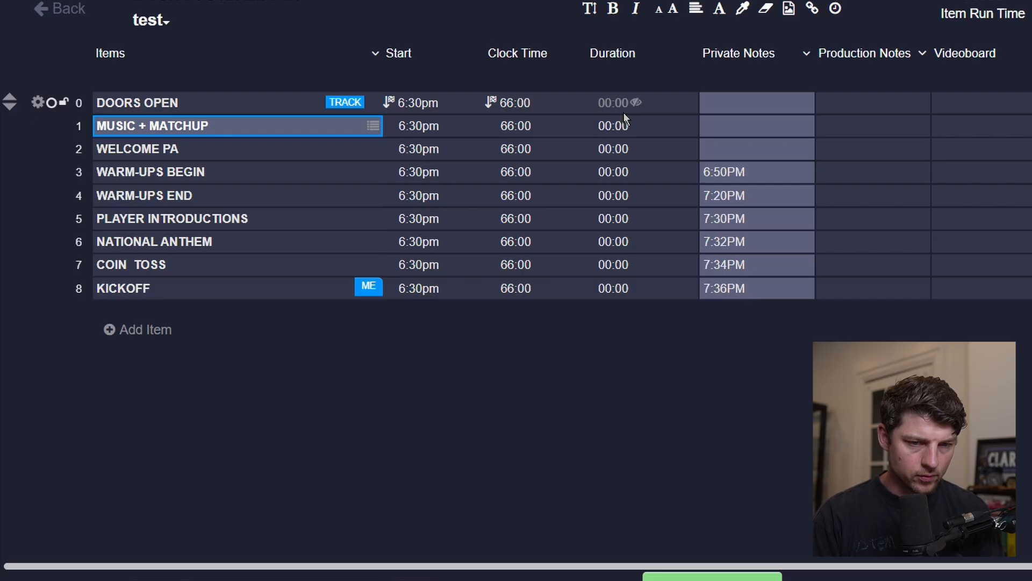
Set the MUSIC + MATCHUP item's duration to 15:00.
left_click(618, 125)
key("Tab")
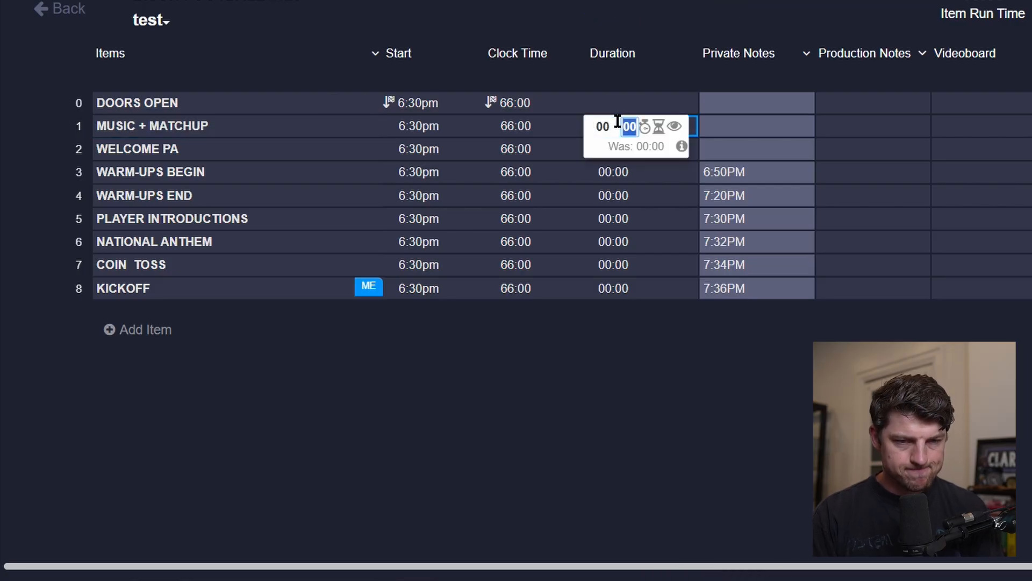
type("1")
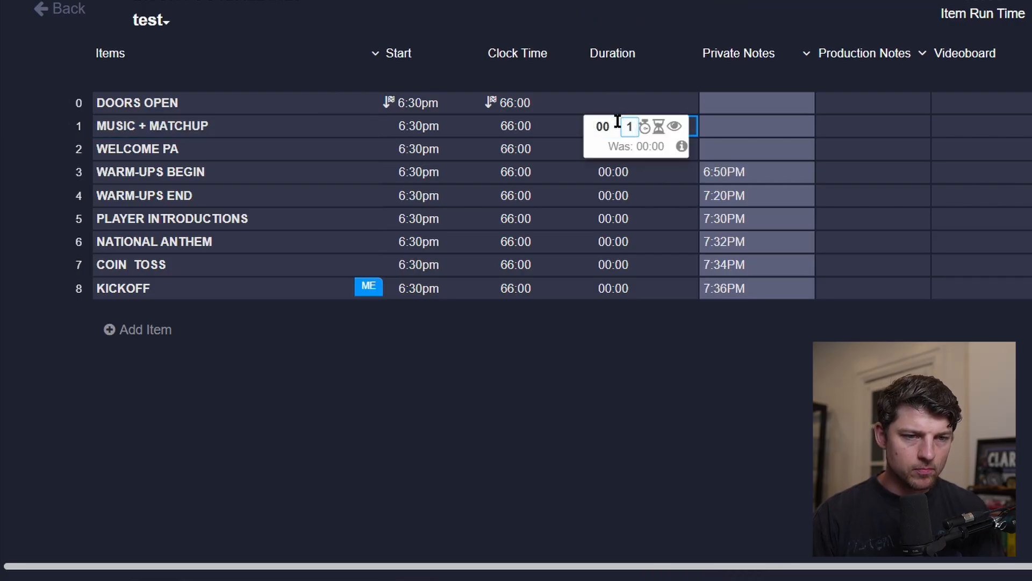
type("5")
key("Return")
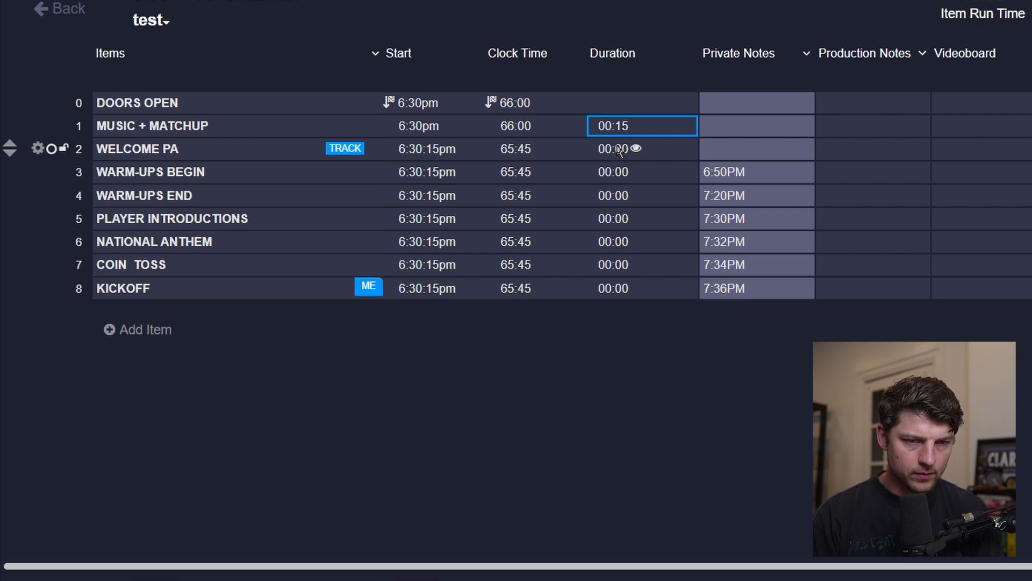
left_click(610, 126)
type("15")
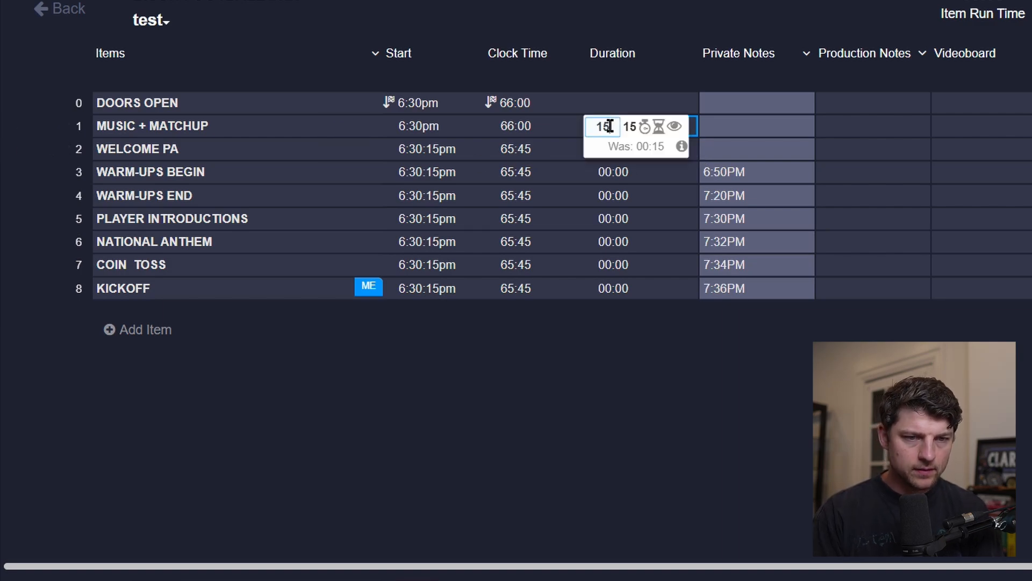
key("Tab")
type("00")
key("Return")
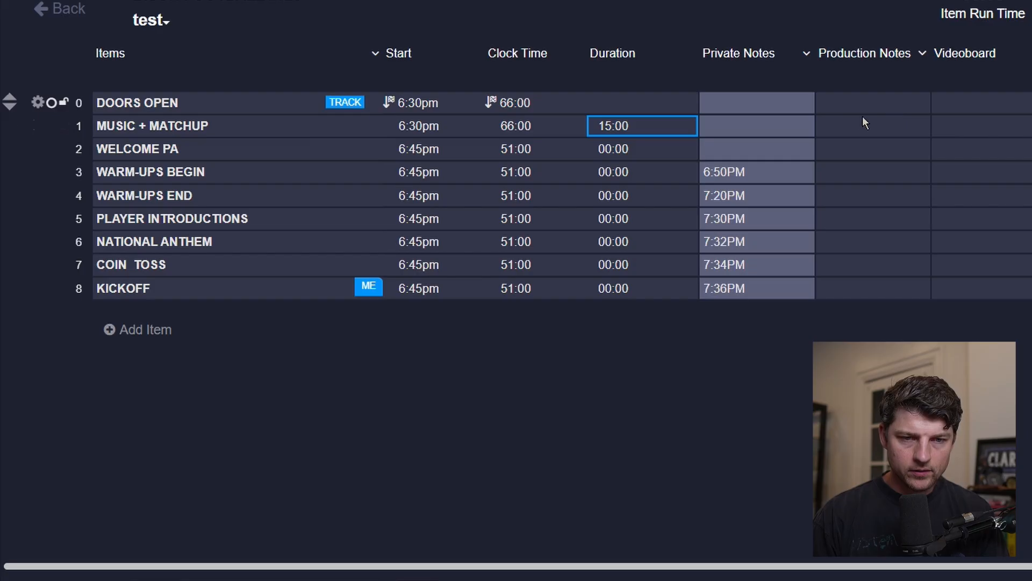
Enter MUSIC in the MUSIC + MATCHUP item's Audio cell.
left_click(966, 134)
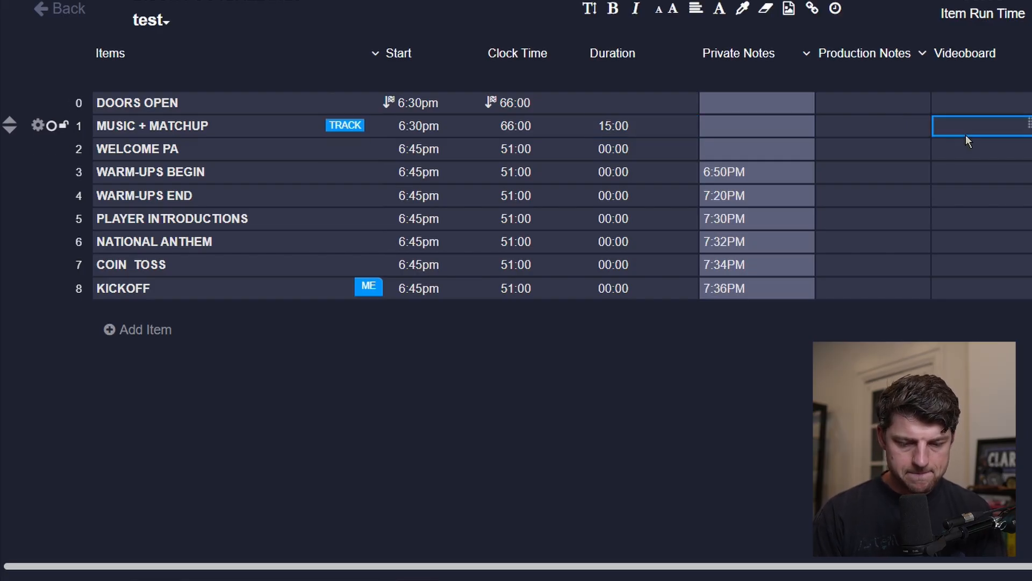
key("Tab")
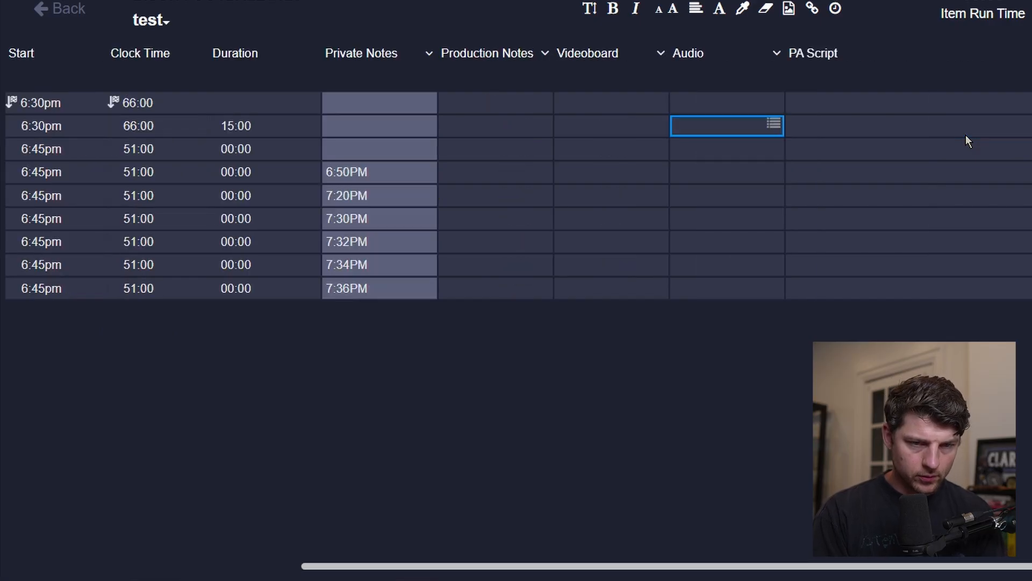
type("MUSIC")
key("Tab")
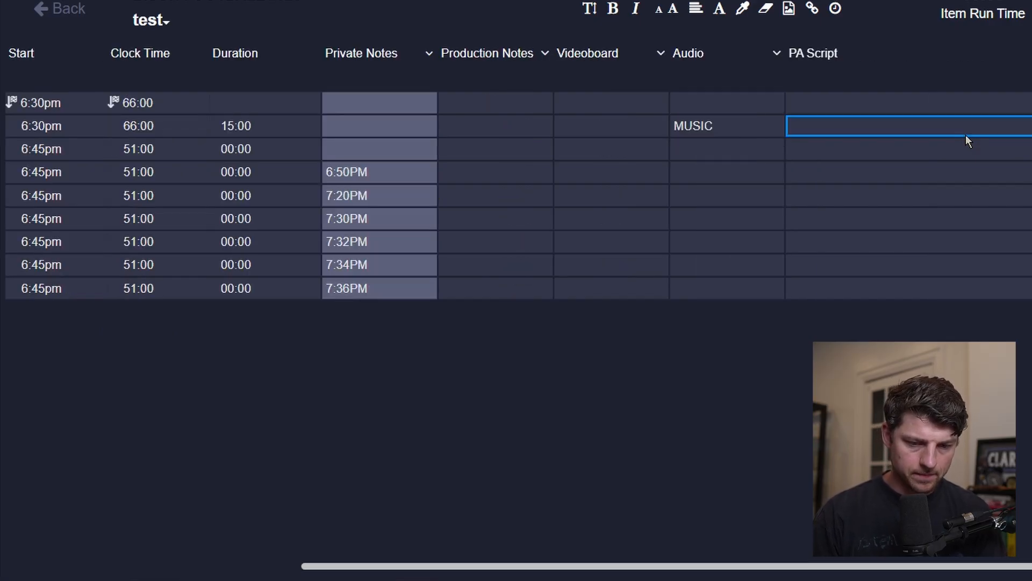
key("shift+Tab")
key("Return")
key("Left")
key("Left")
key("Left")
key("Left")
key("Left")
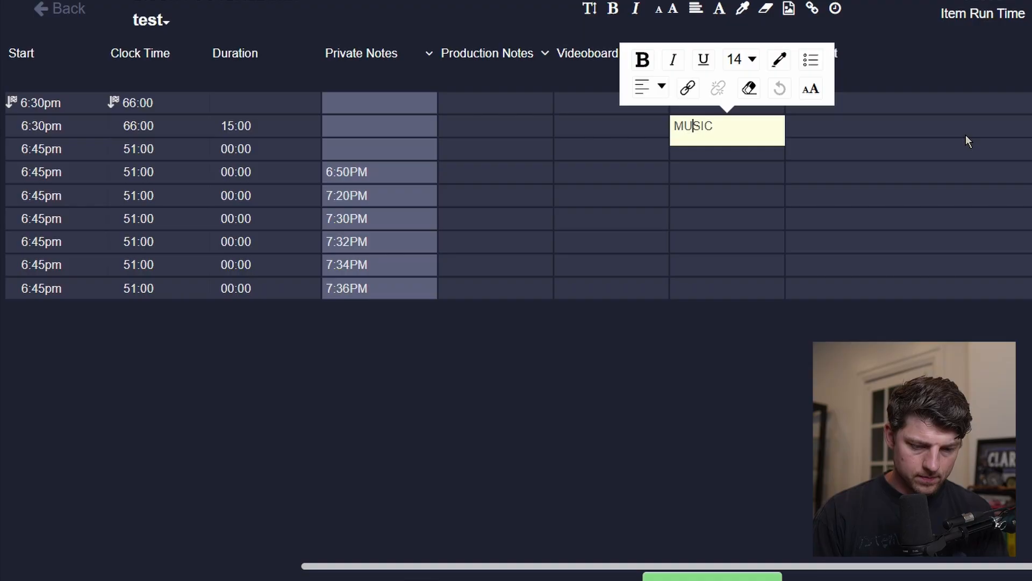
type("- DJ")
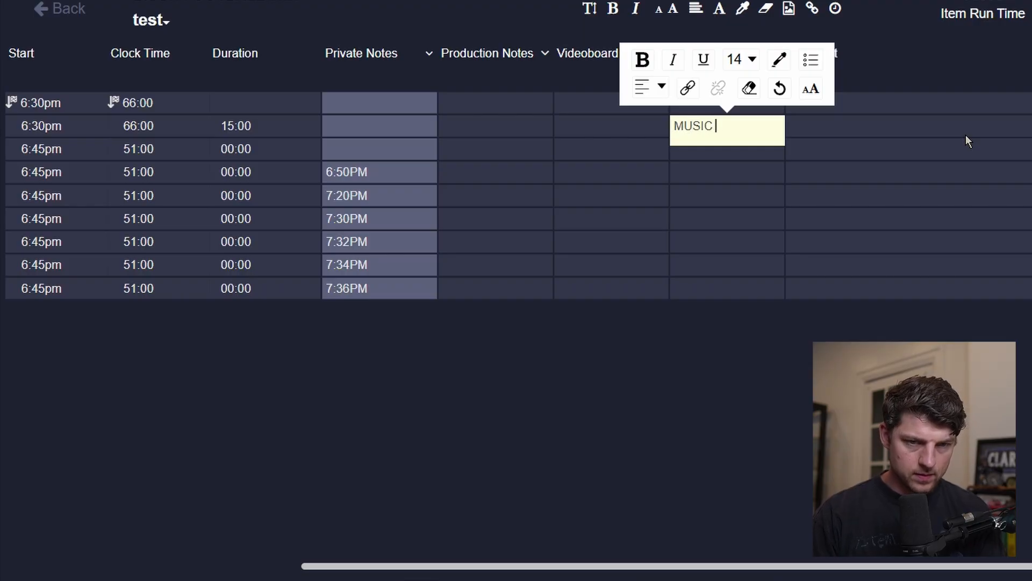
key("Tab")
Prefix the WELCOME PA item's name with the announcer's name followed by a dash.
scroll(947, 136, "left", 10)
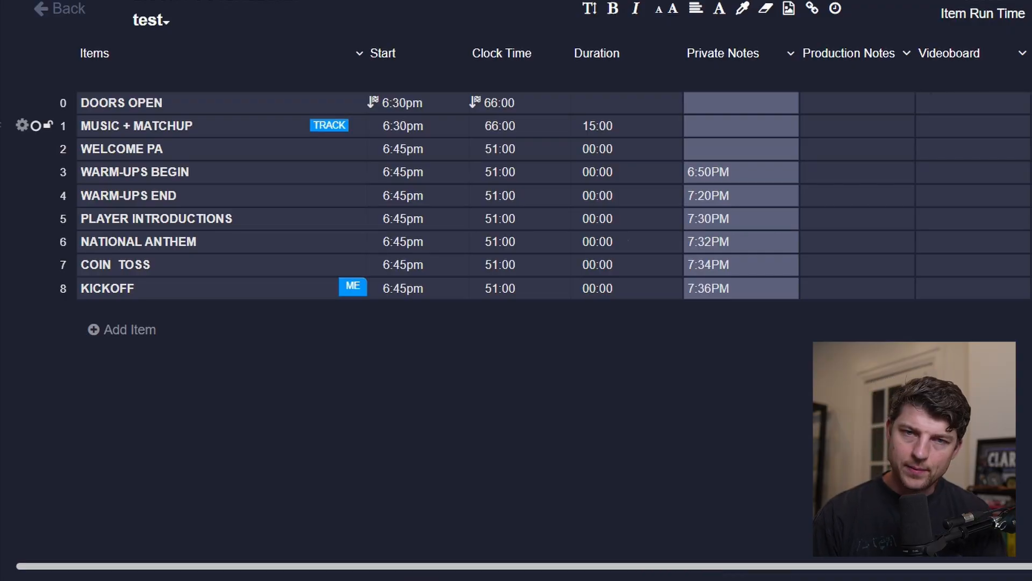
scroll(947, 129, "left", 1)
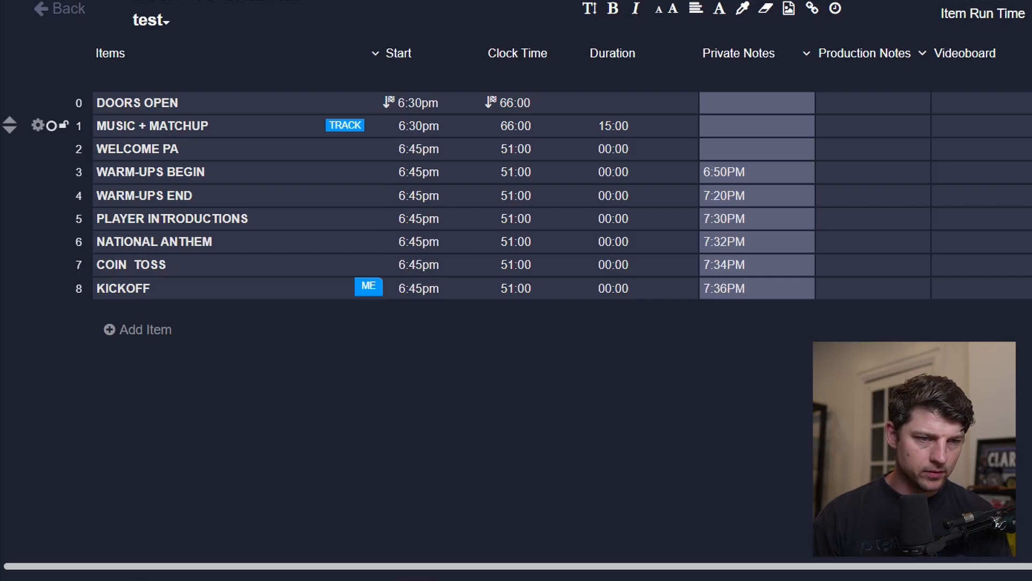
key("Return")
key("Left")
key("Left")
key("Left")
key("Left")
key("Left")
key("Left")
key("Left")
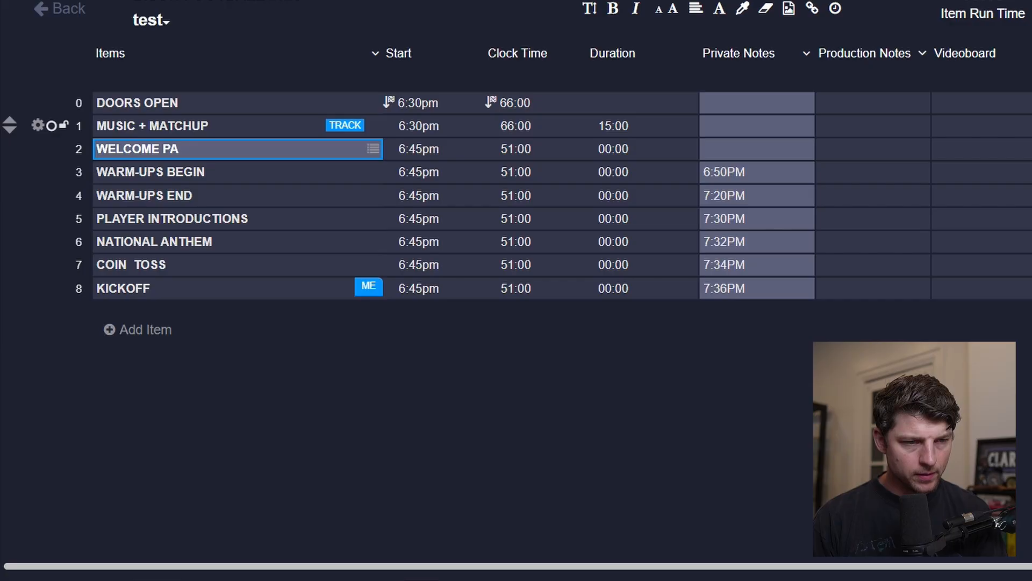
key("Return")
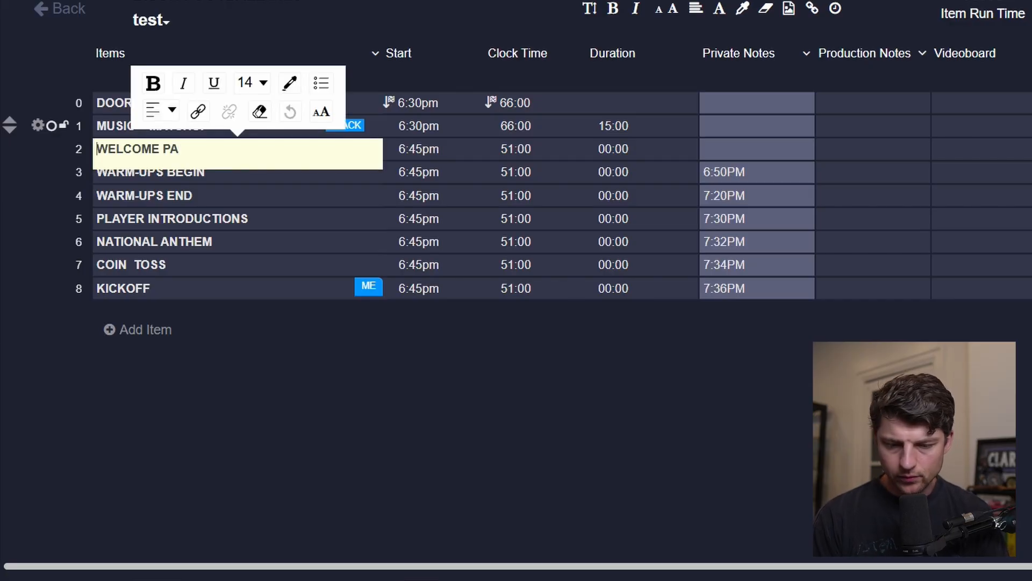
type("-")
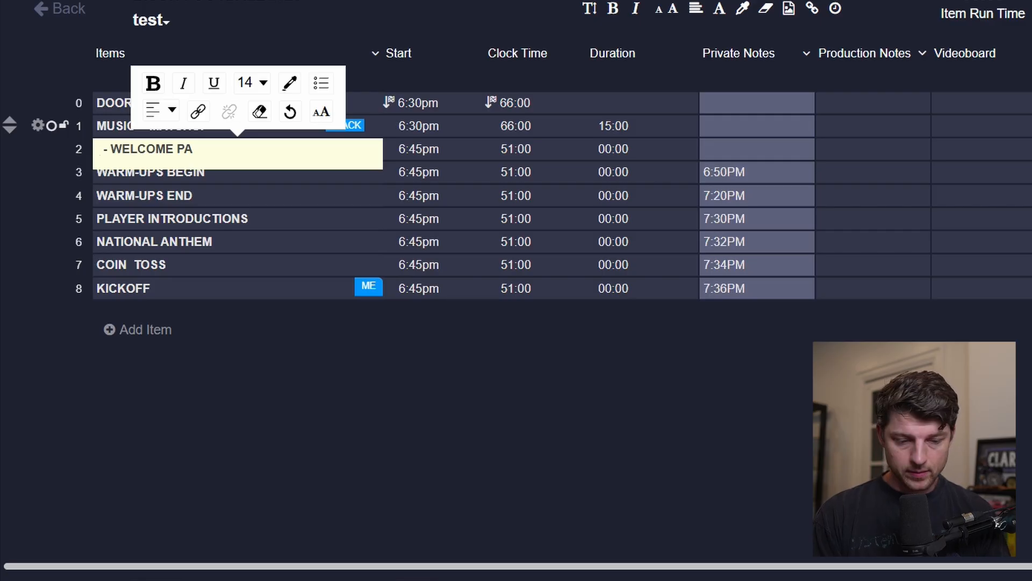
type("JESSE")
Color the announcer's name in the WELCOME PA item orange.
key("shift+Left")
key("shift+Left")
key("shift+Left")
key("shift+Left")
key("shift+Left")
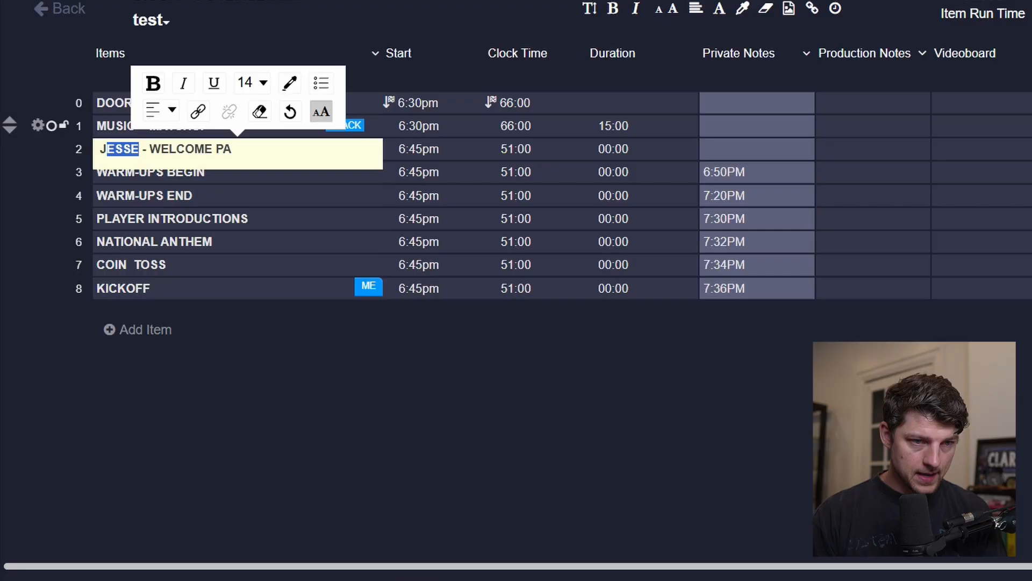
left_click(290, 84)
left_click(490, 129)
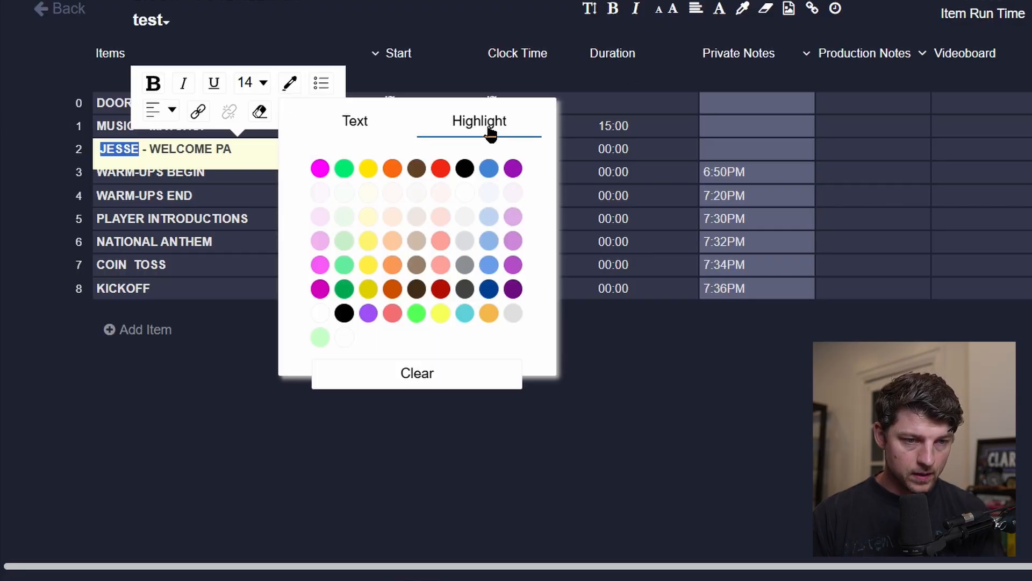
left_click(362, 129)
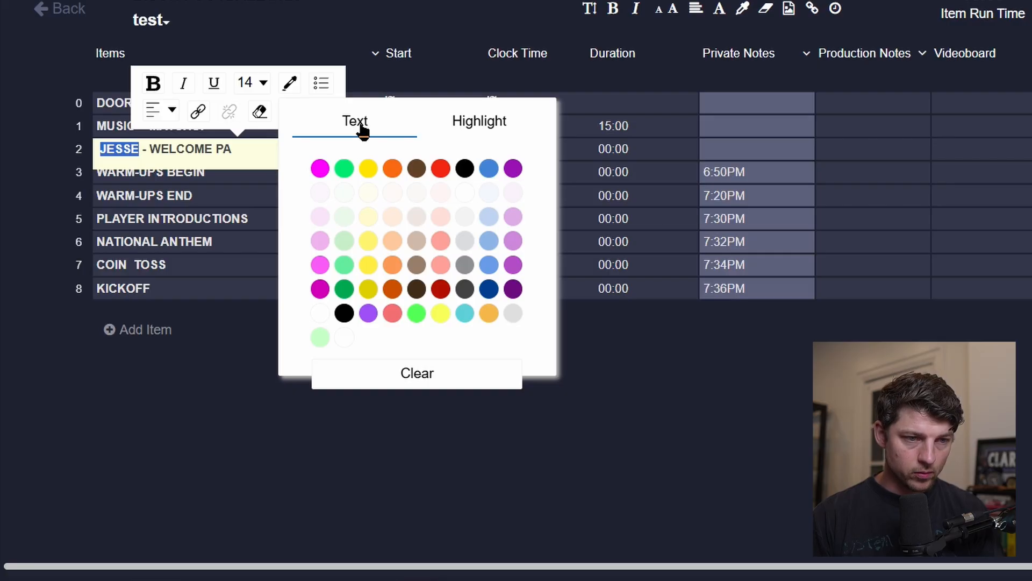
left_click(393, 170)
left_click(899, 141)
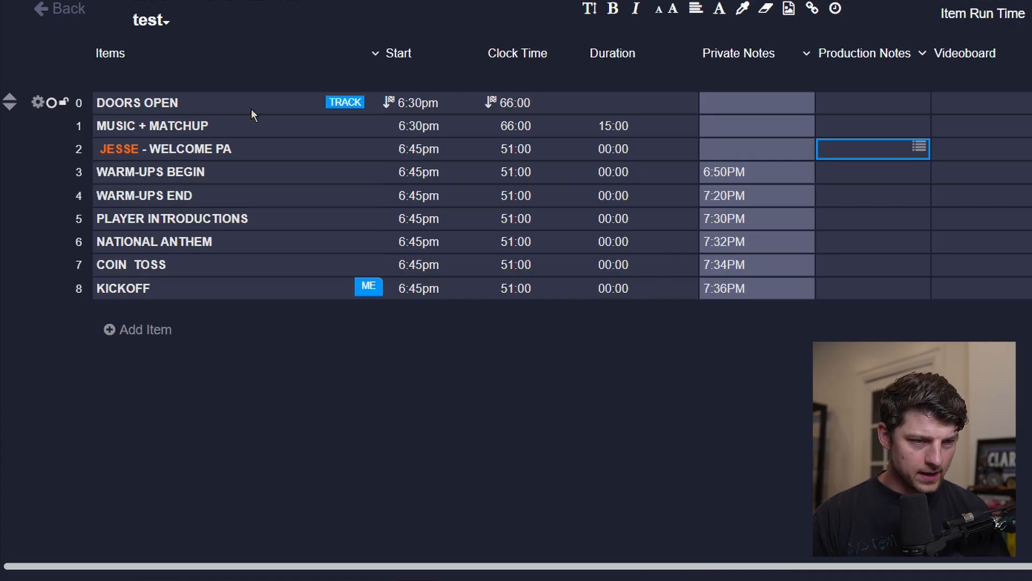
Apply a dark blue global row highlight to the DOORS OPEN and WARM-UPS BEGIN rows.
left_click(36, 104)
left_click(400, 5)
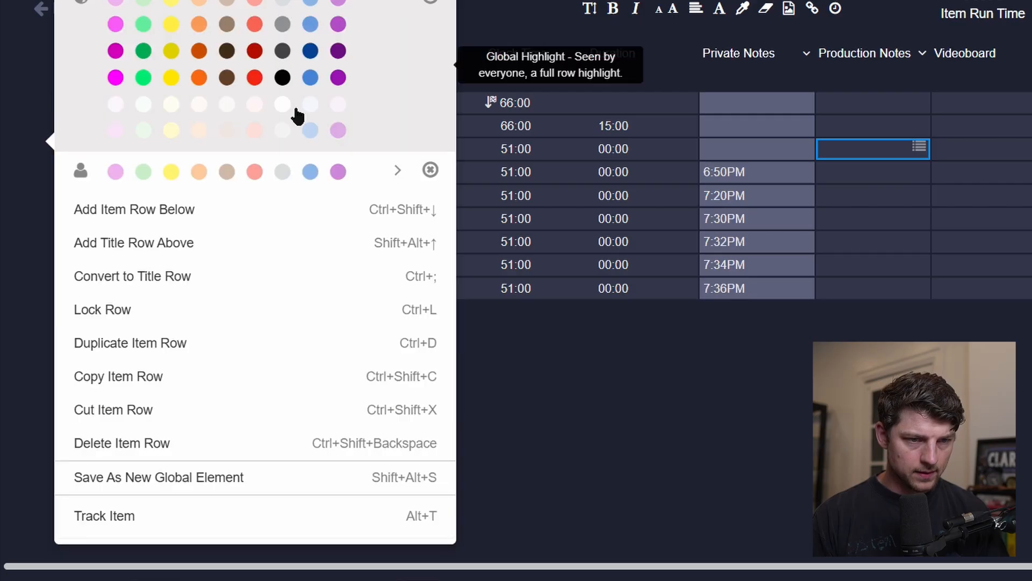
left_click(313, 53)
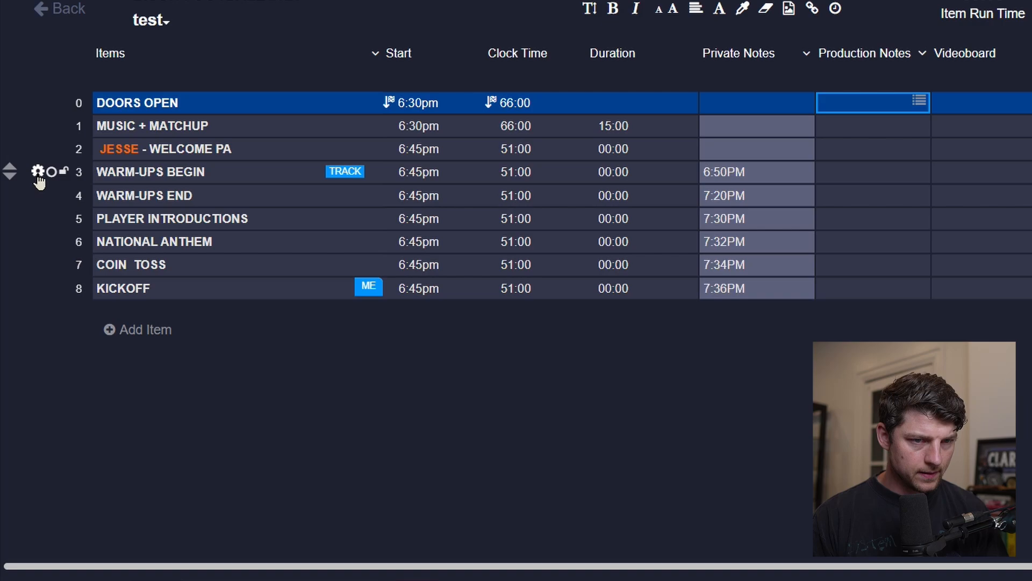
left_click(38, 172)
left_click(393, 4)
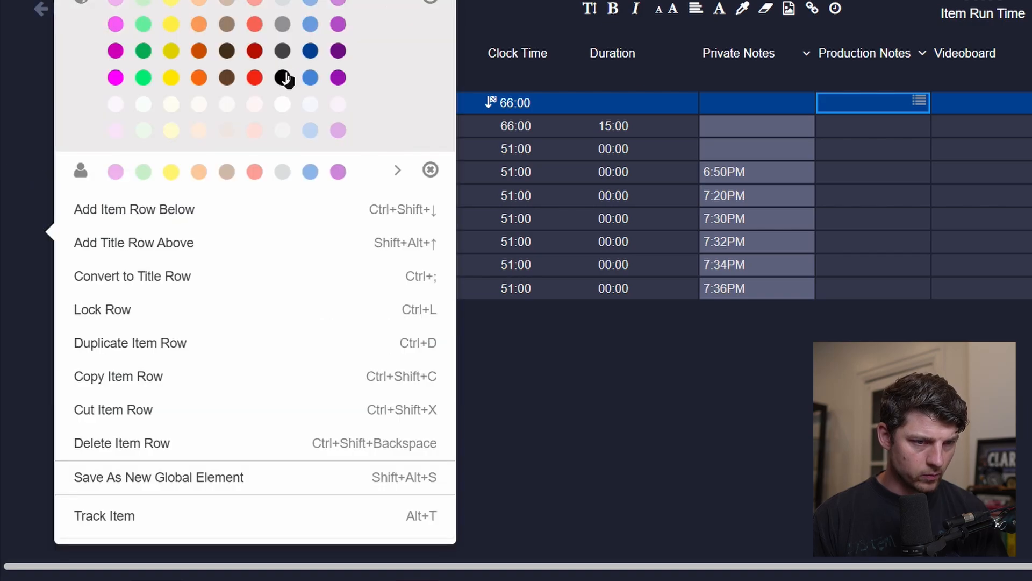
left_click(313, 57)
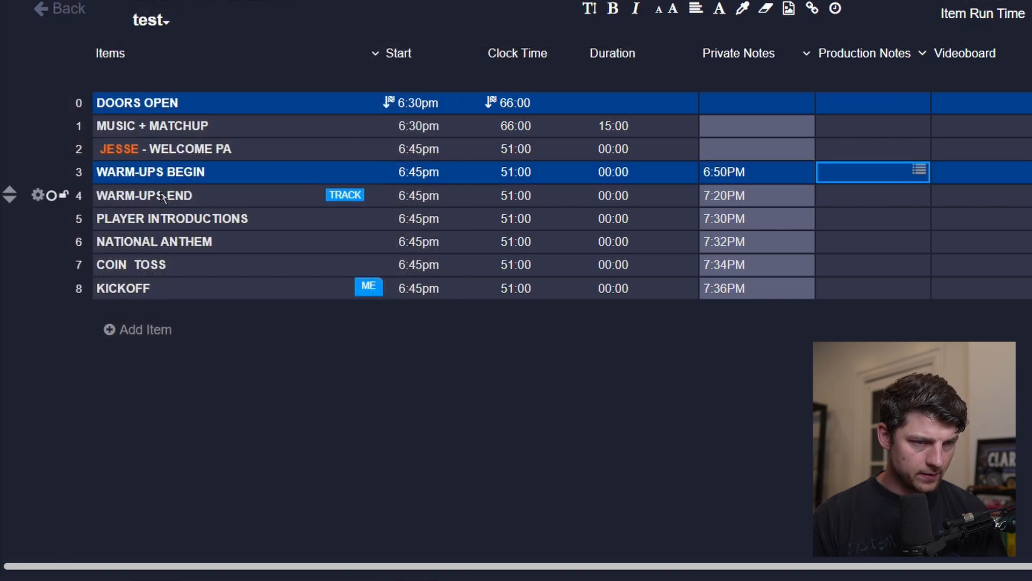
Apply the dark blue global row highlight to the WARM-UPS END row.
left_click(38, 196)
left_click(396, 4)
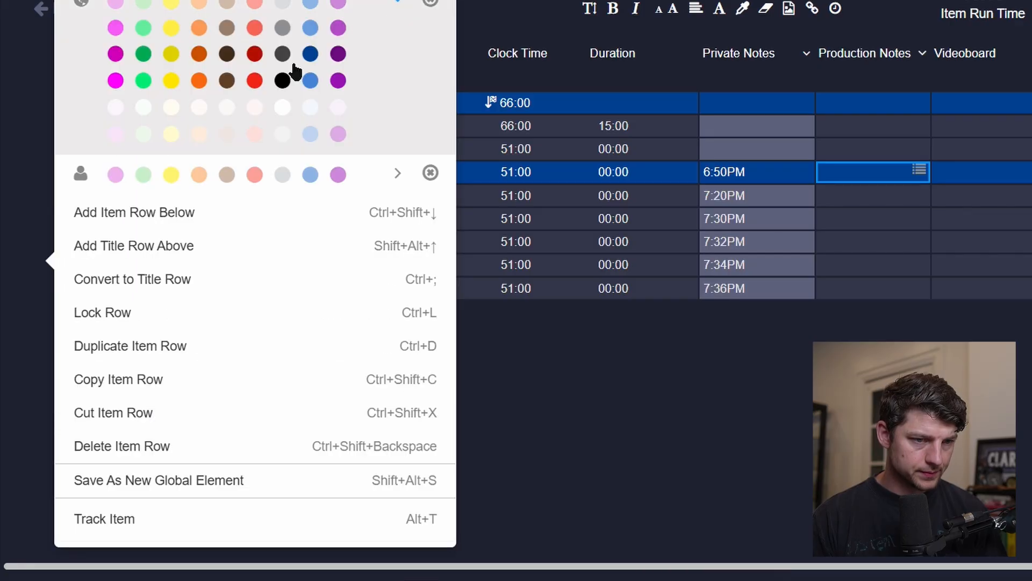
left_click(307, 64)
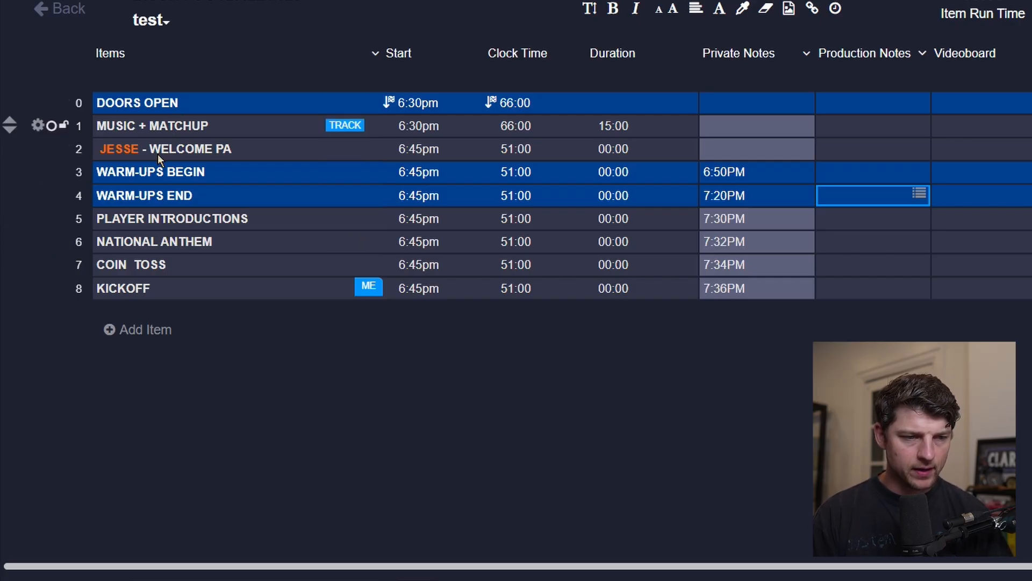
Apply the dark blue global row highlight to the KICKOFF row.
left_click(137, 289)
left_click(38, 291)
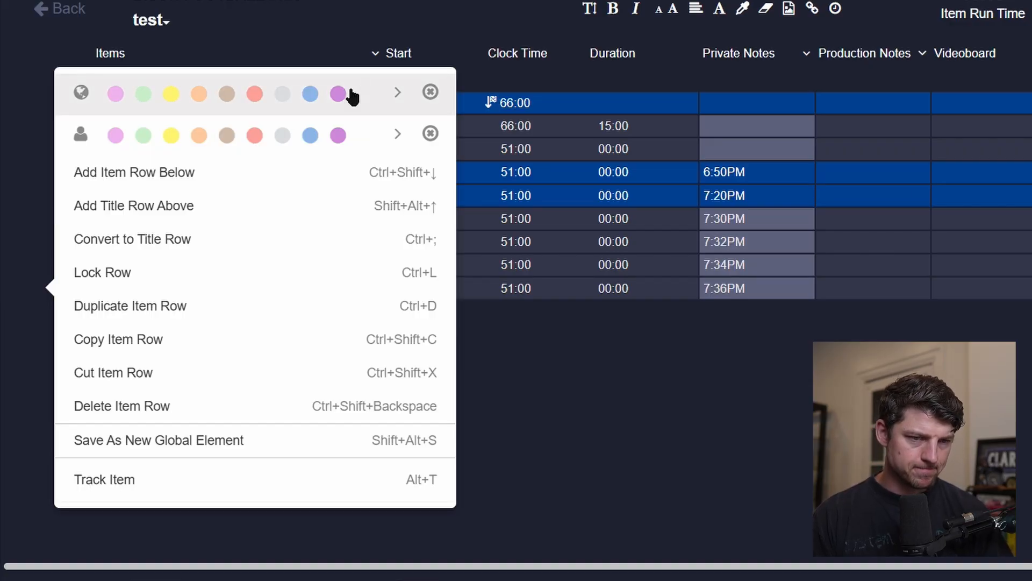
left_click(397, 92)
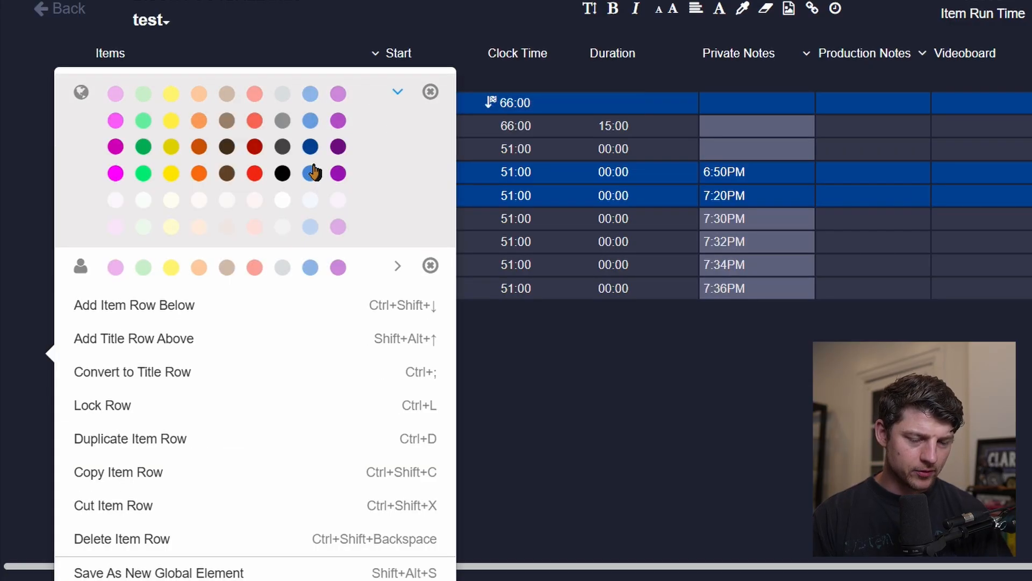
left_click(310, 146)
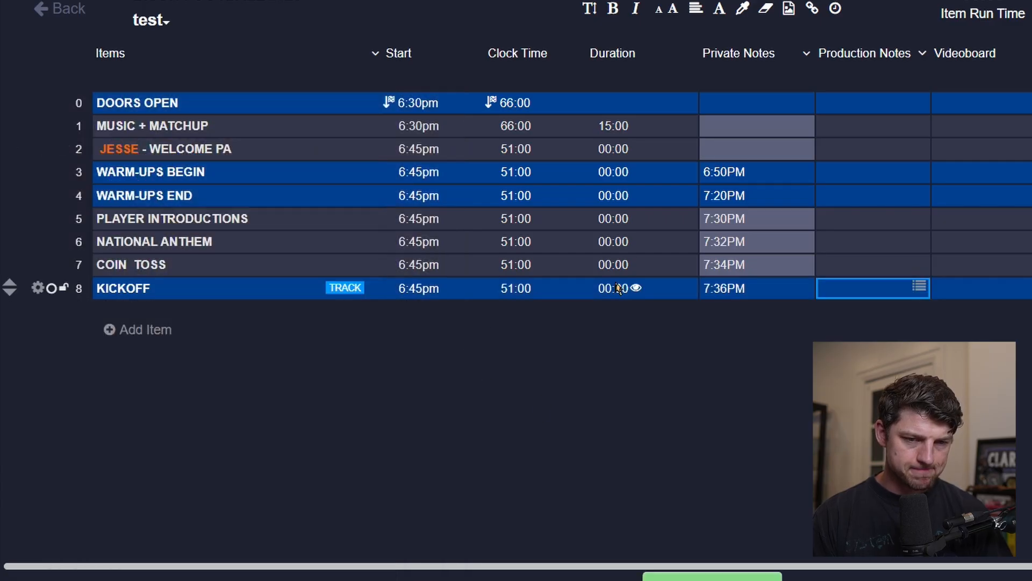
Hide the durations of the KICKOFF, WARM-UPS END and WARM-UPS BEGIN rows.
left_click(639, 290)
left_click(636, 288)
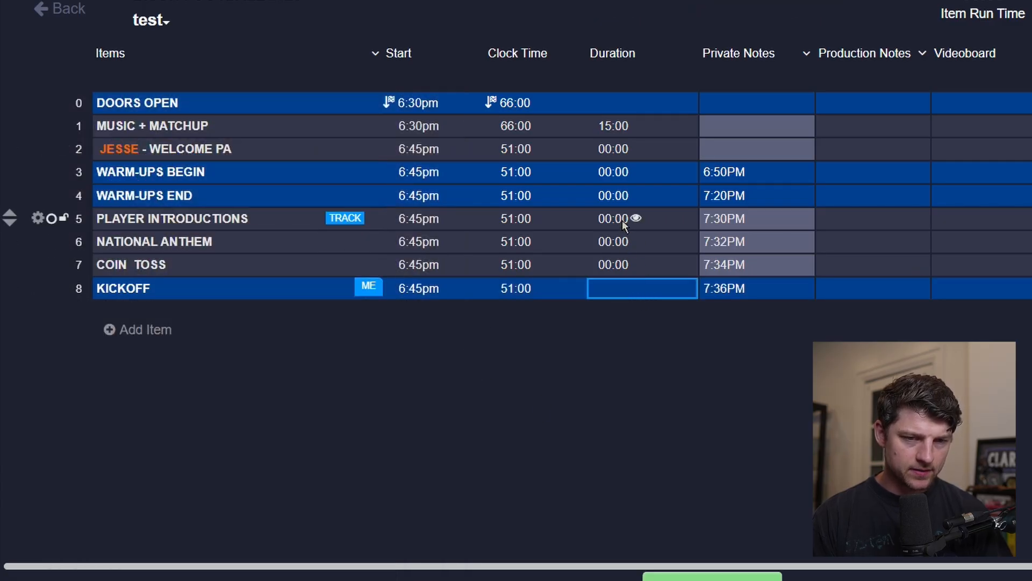
left_click(639, 188)
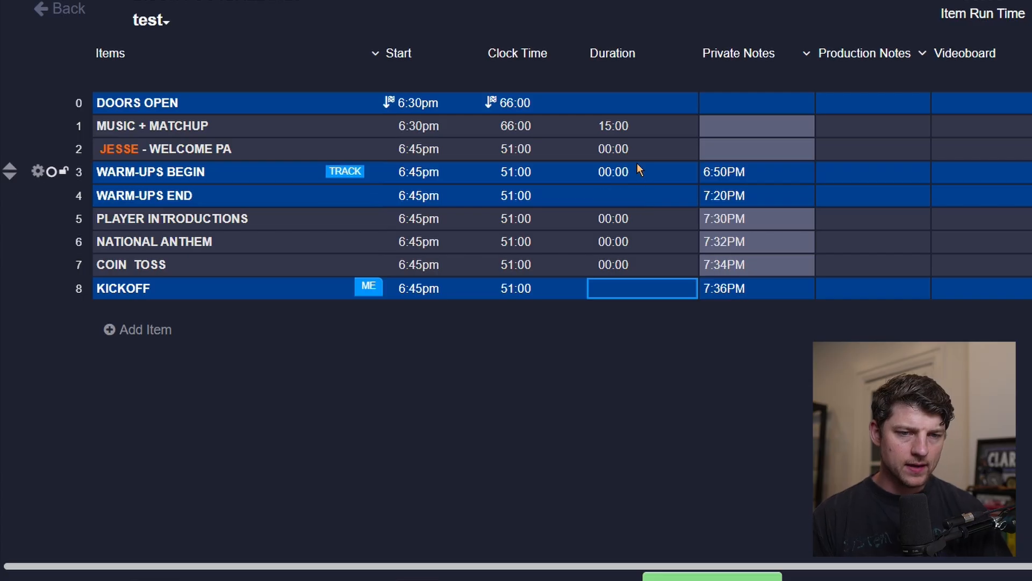
left_click(638, 171)
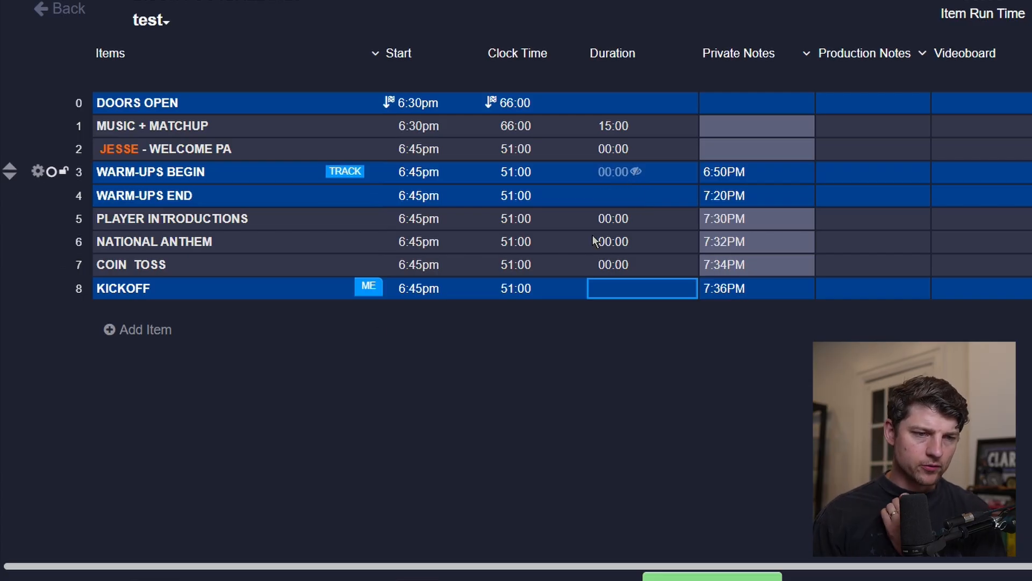
left_click(177, 227)
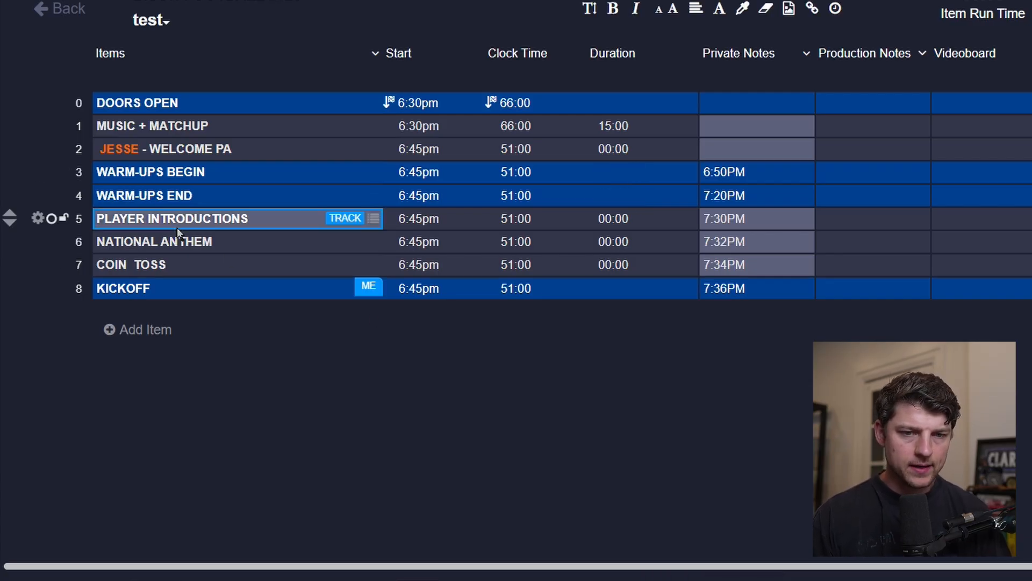
key("Tab")
key("Tab")
key("Tab")
key("Tab")
key("Tab")
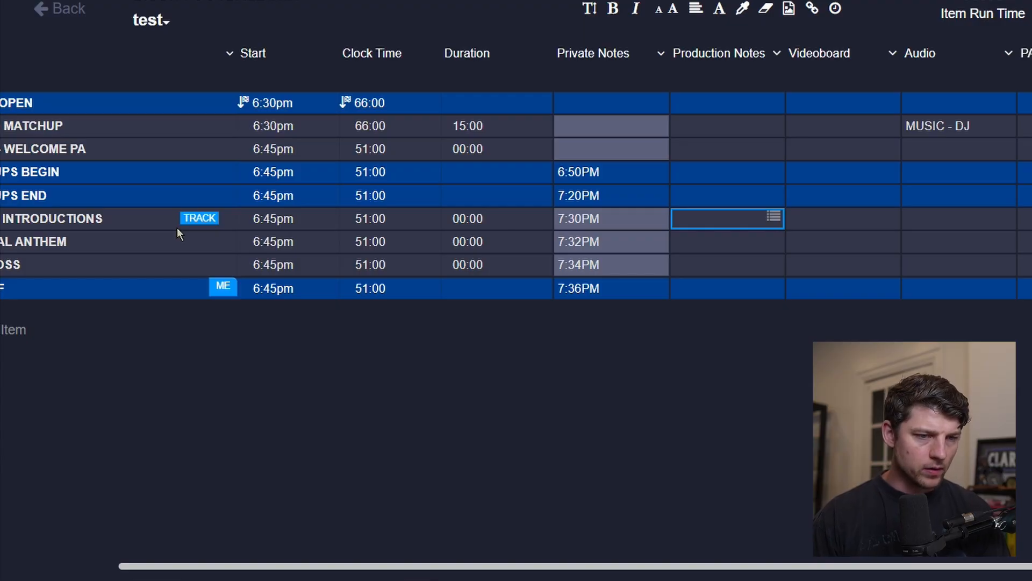
scroll(177, 229, "left", 3)
left_click(183, 217)
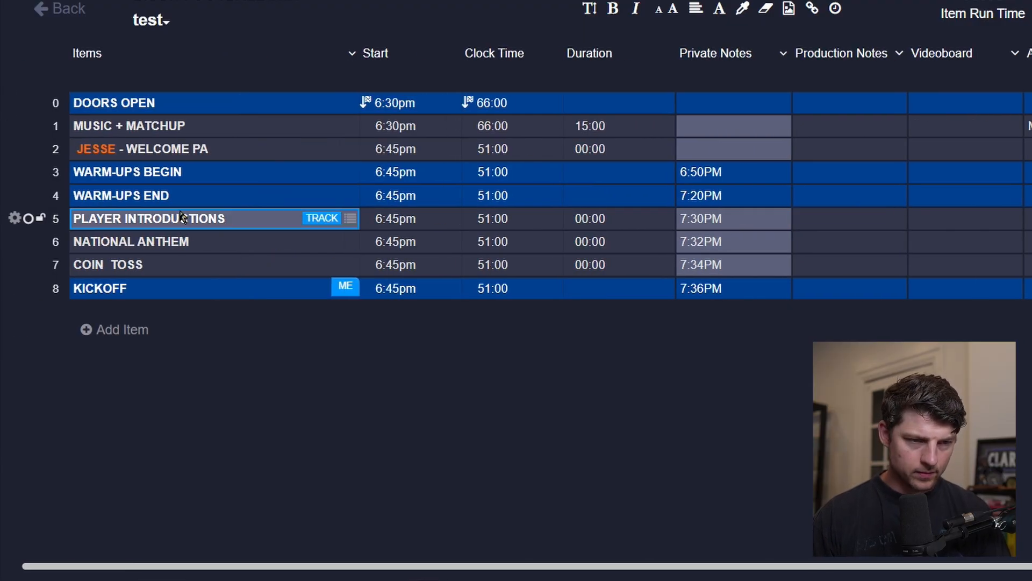
scroll(183, 217, "left", 1)
key("Up")
key("Up")
key("Down")
key("Up")
key("Down")
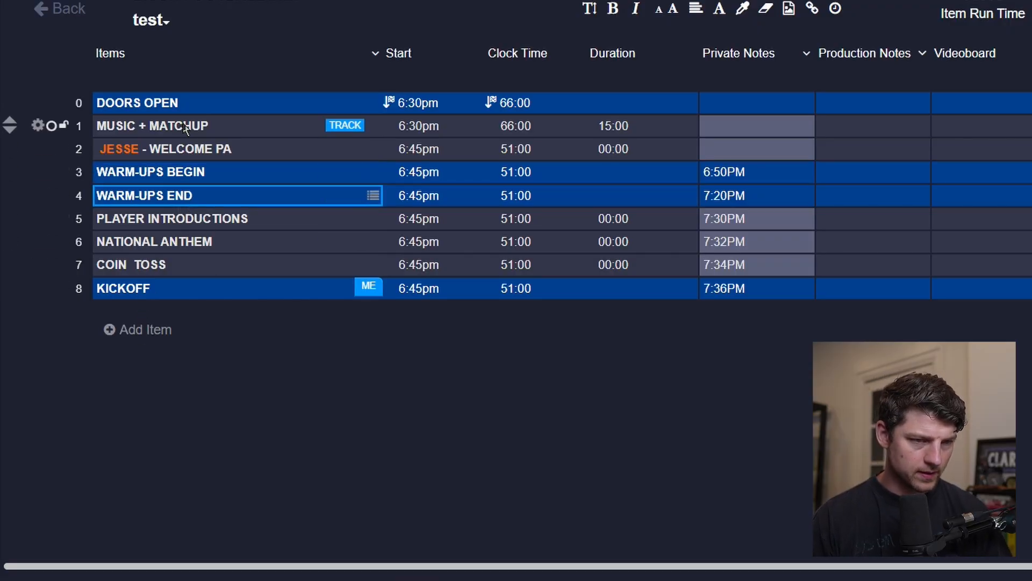
Duplicate the MUSIC + MATCHUP row and move the copy below WARM-UPS BEGIN.
left_click(38, 127)
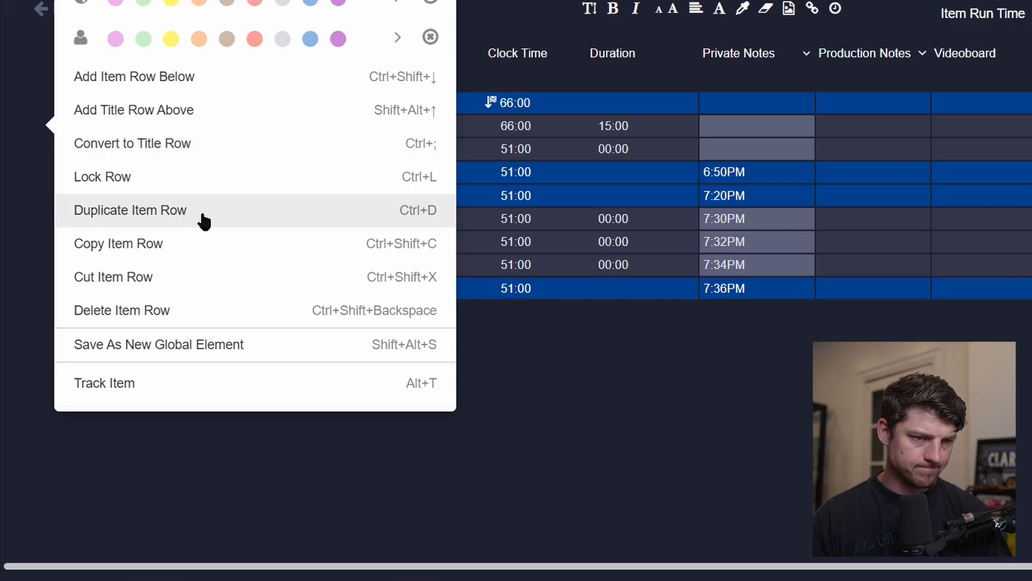
left_click(199, 178)
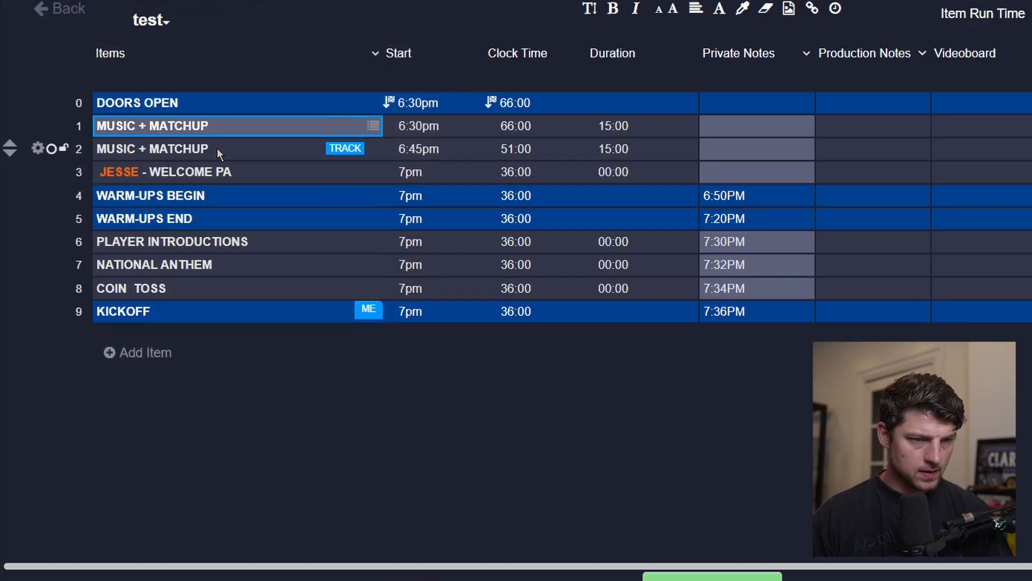
key("alt+Down")
key("alt+Down")
key("alt+Down")
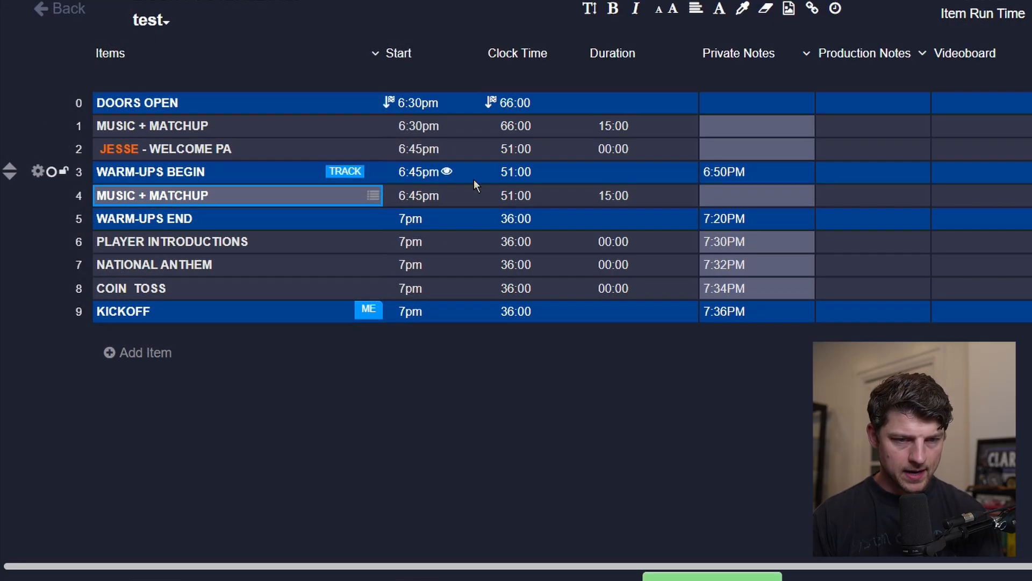
Set the duplicated MUSIC + MATCHUP row's duration to 30:00.
left_click(619, 201)
type("30")
key("Return")
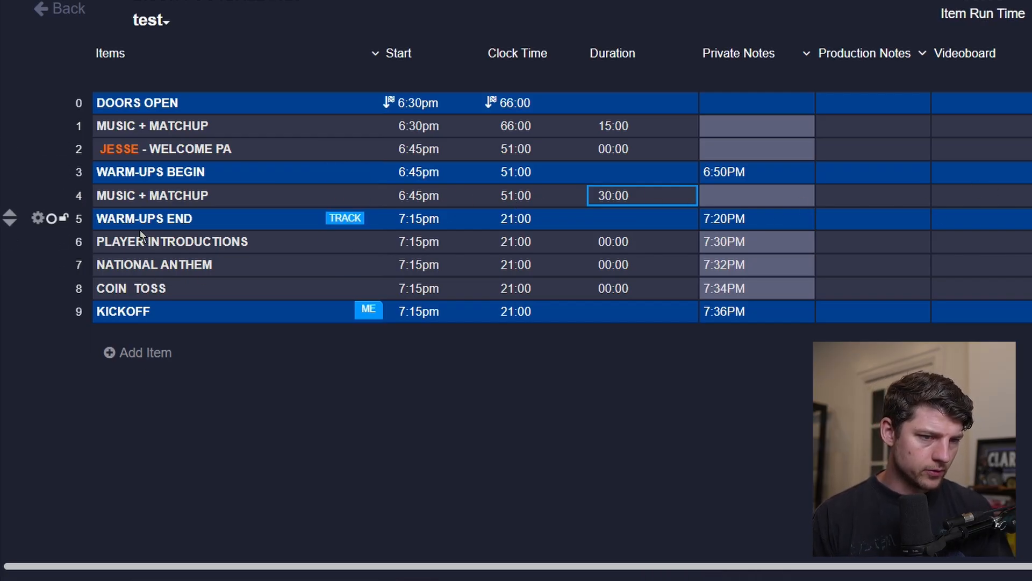
Duplicate the 30-minute MUSIC + MATCHUP row and rename the upper copy PLAYER SHOTS + STATS.
left_click(39, 200)
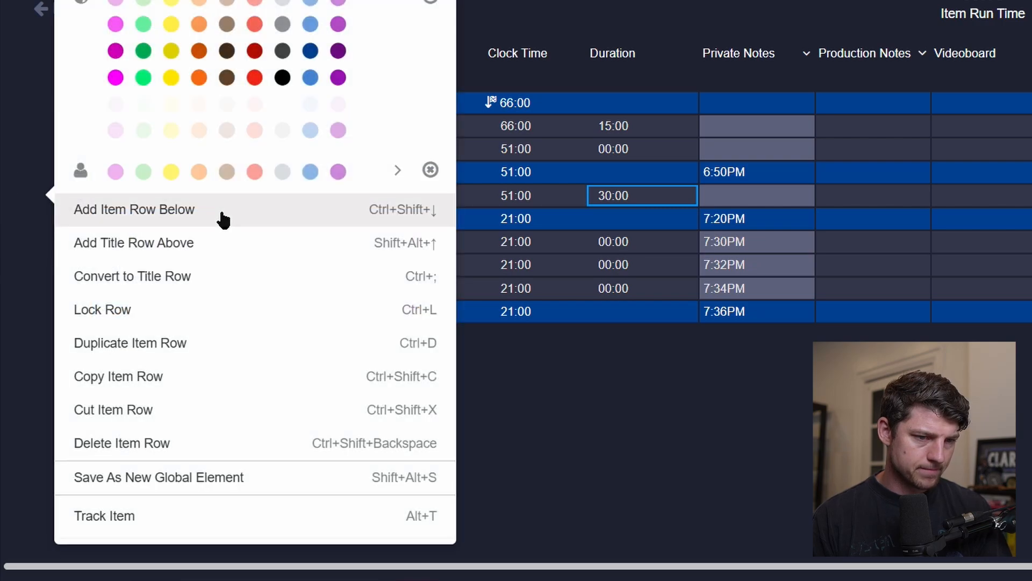
left_click(204, 346)
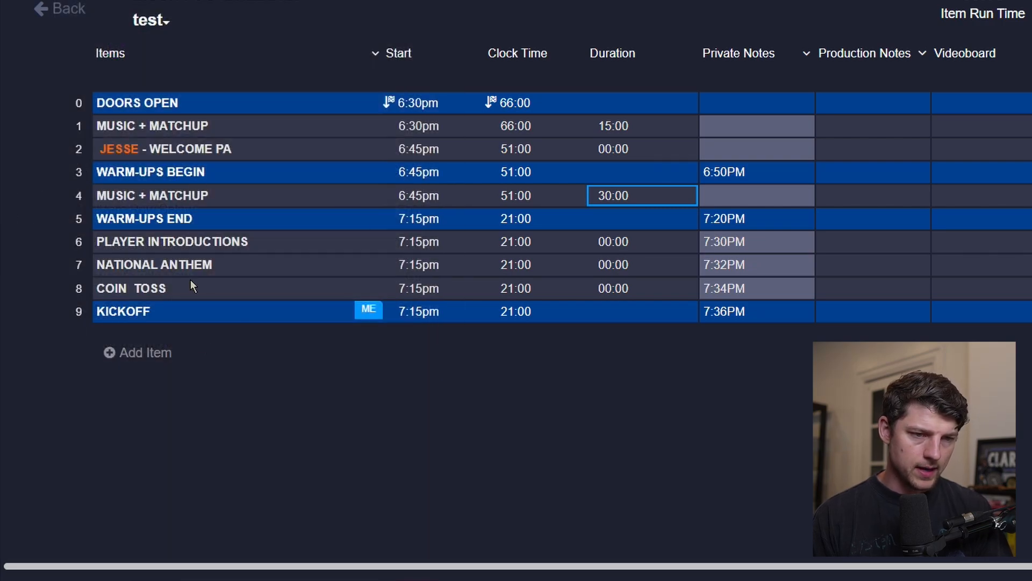
left_click(157, 202)
left_click(156, 202)
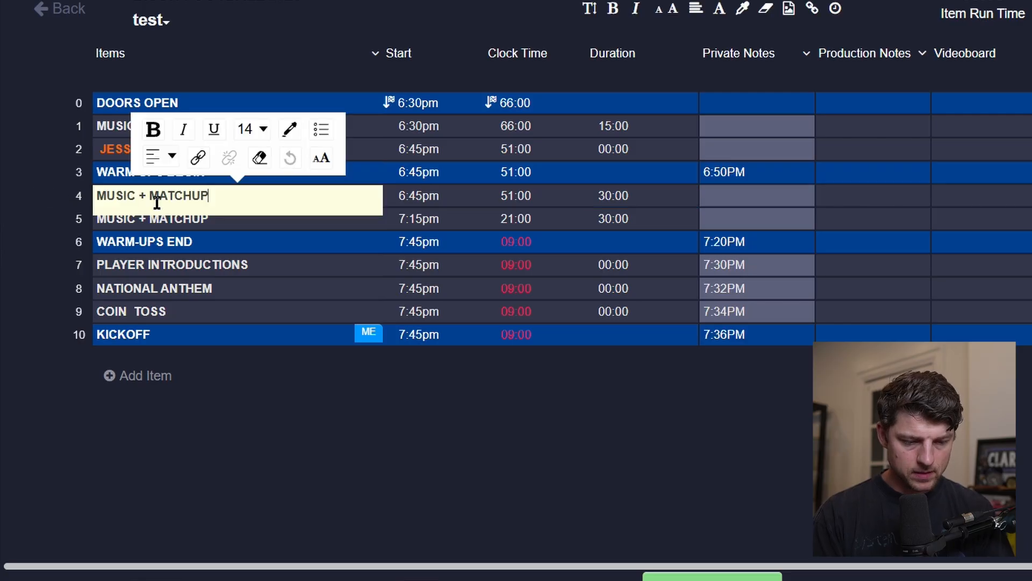
key("ctrl+a")
type("PLAYER")
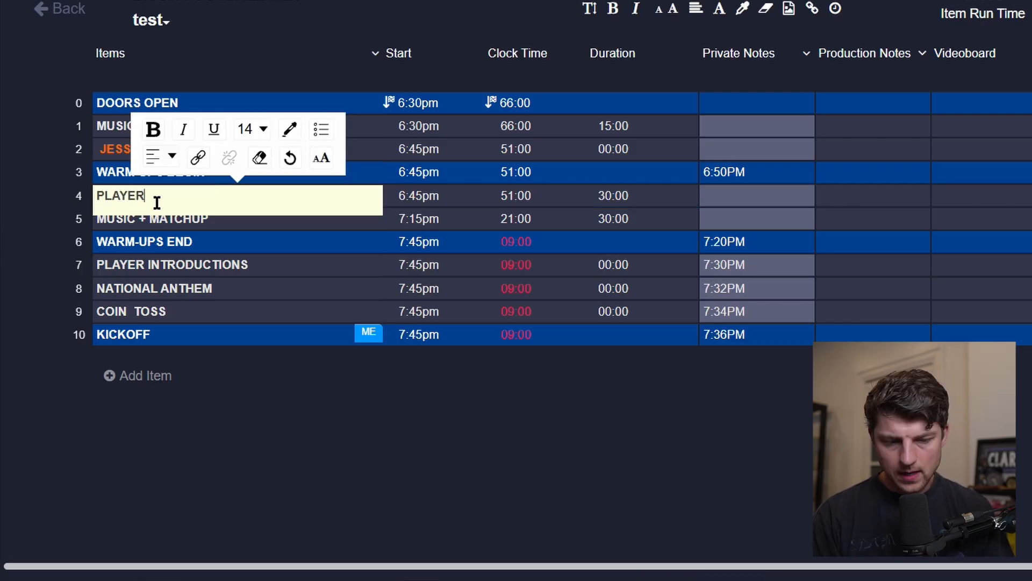
type(" SH")
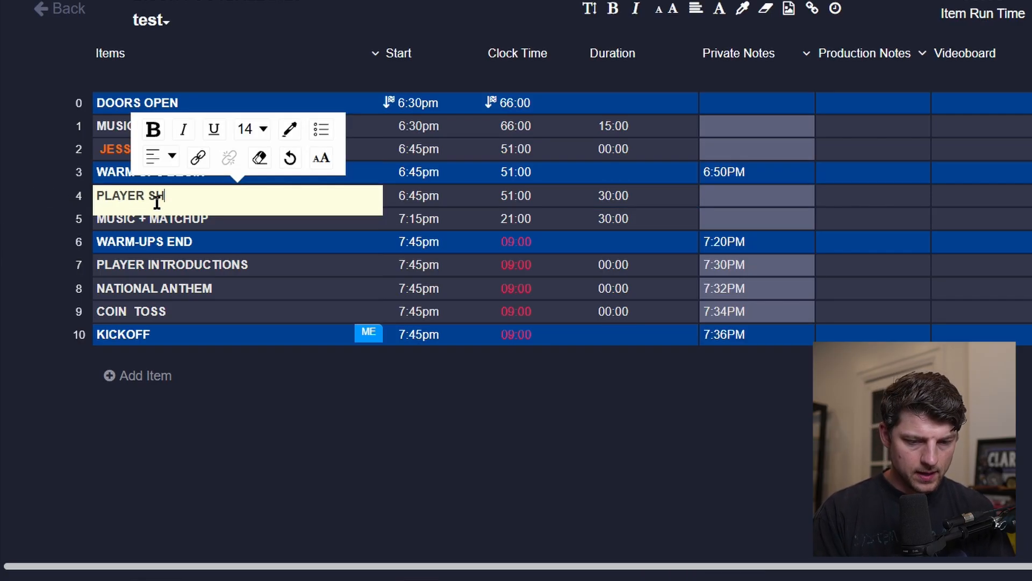
type("OTS +")
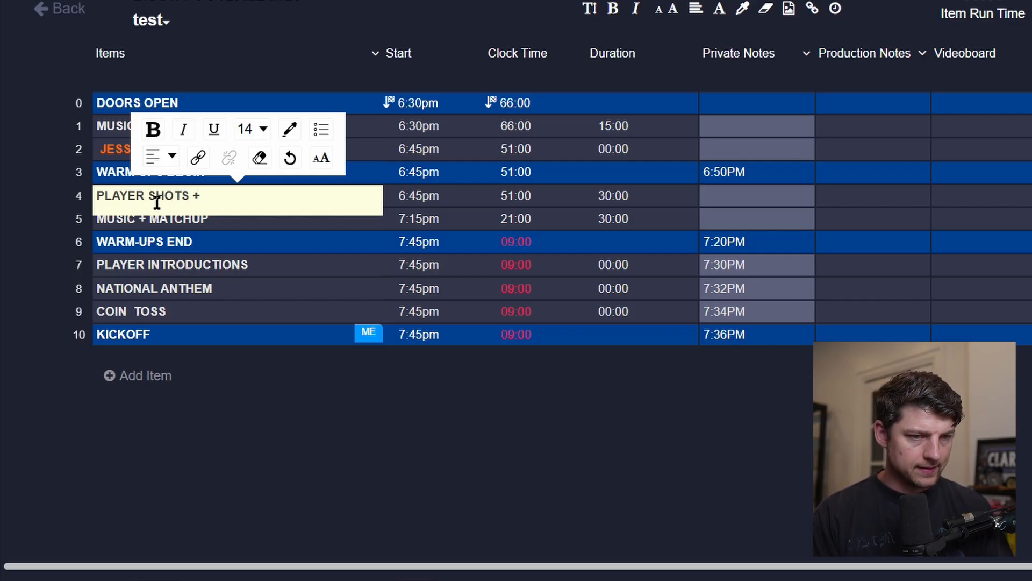
type(" STATS")
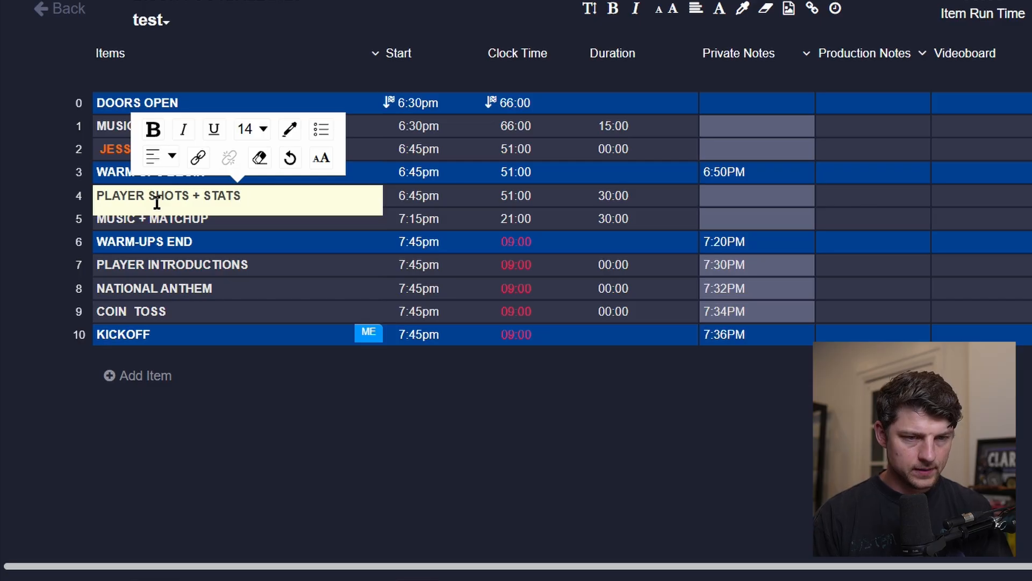
key("Tab")
Enter CAM 4 - HOST in the PLAYER SHOTS + STATS item's Videoboard cell.
left_click(906, 196)
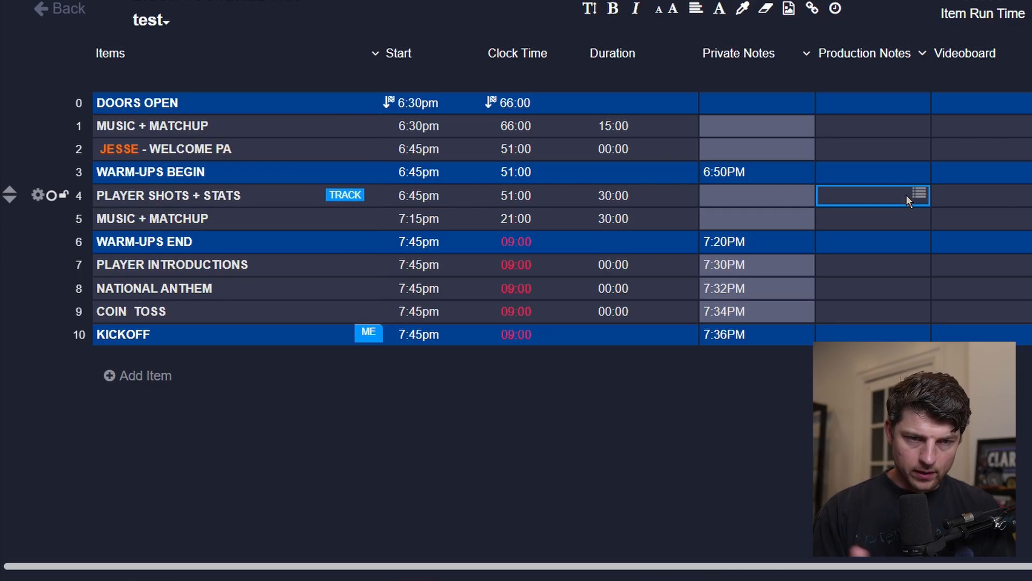
key("Tab")
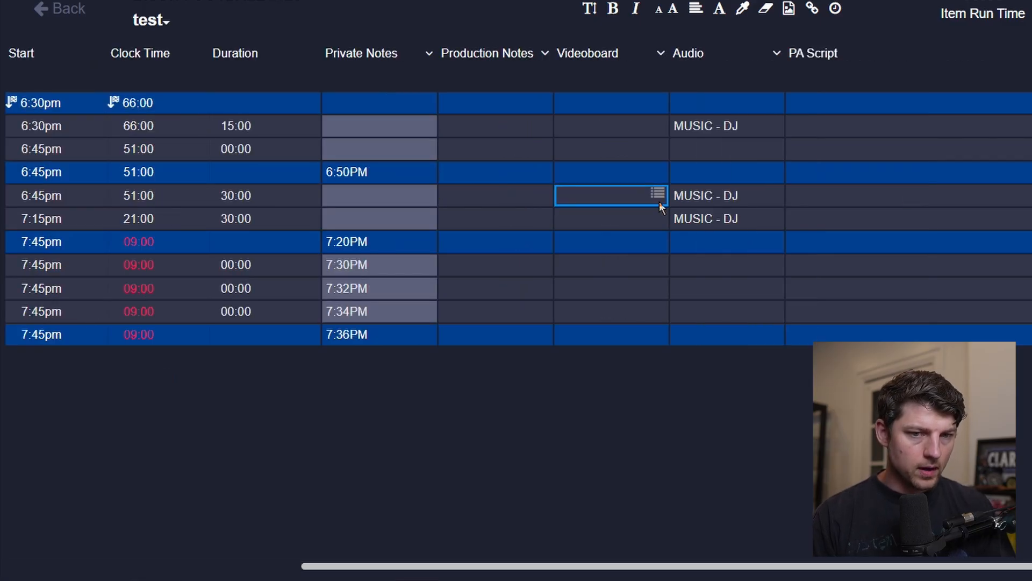
scroll(659, 202, "left", 5)
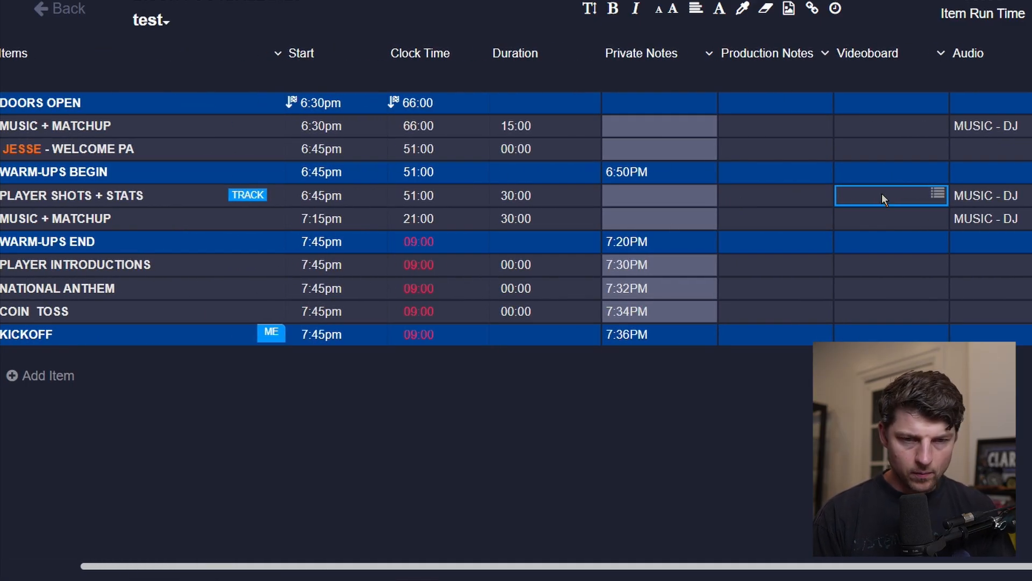
left_click(882, 197)
type("CAMS")
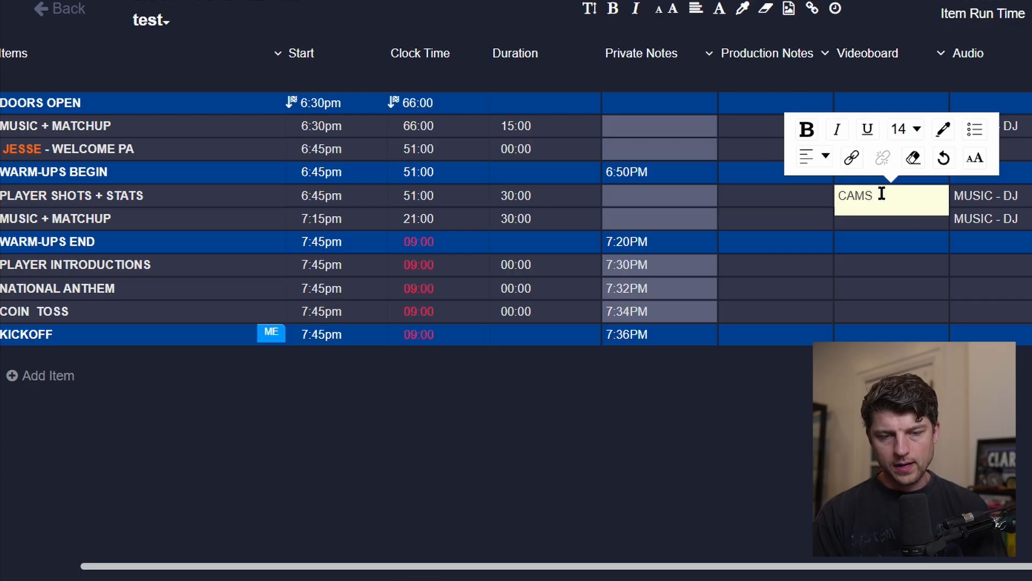
key("Return")
key("Return")
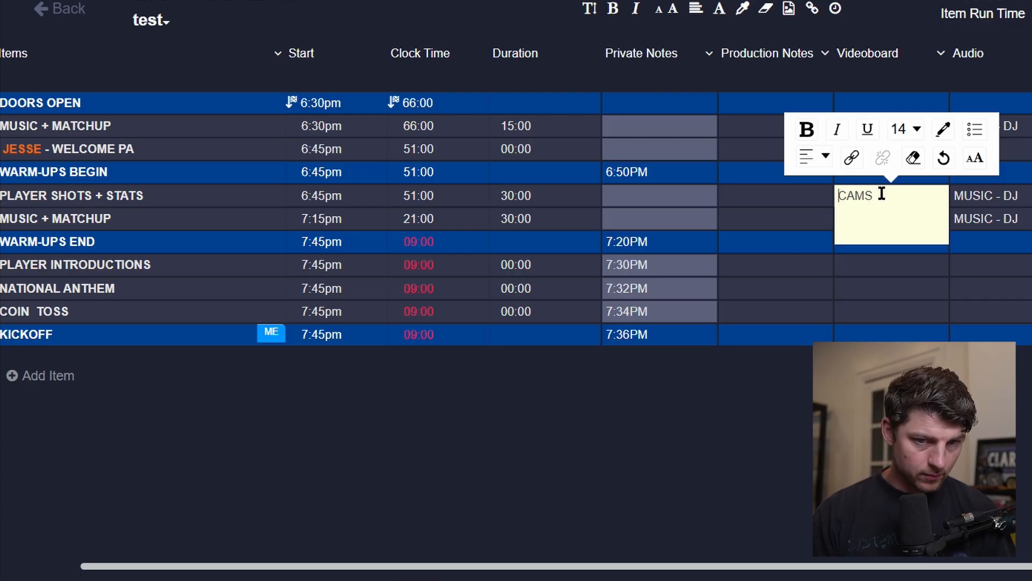
key("Right")
key("Right")
key("BackSpace")
key("BackSpace")
type("M")
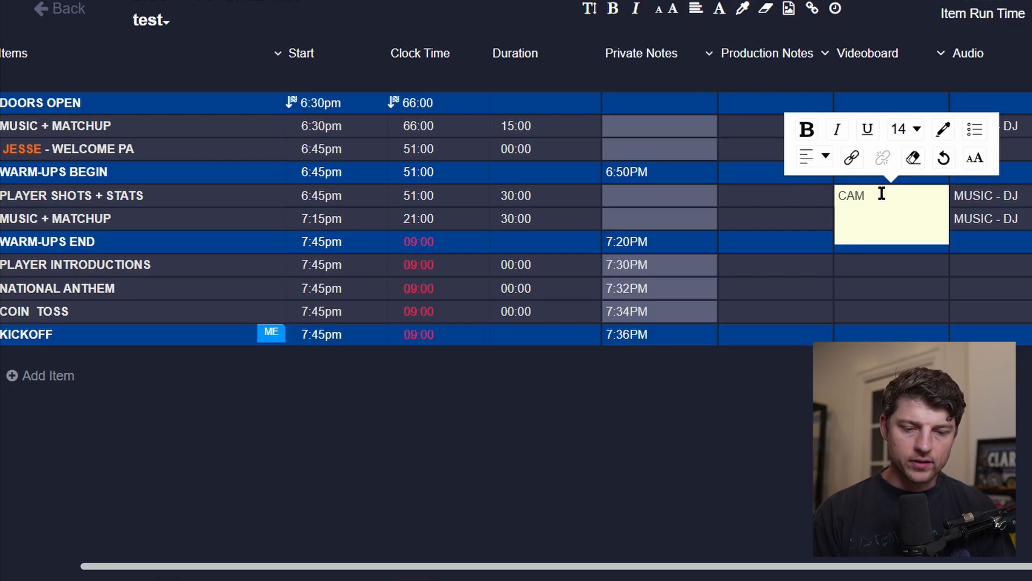
type("4")
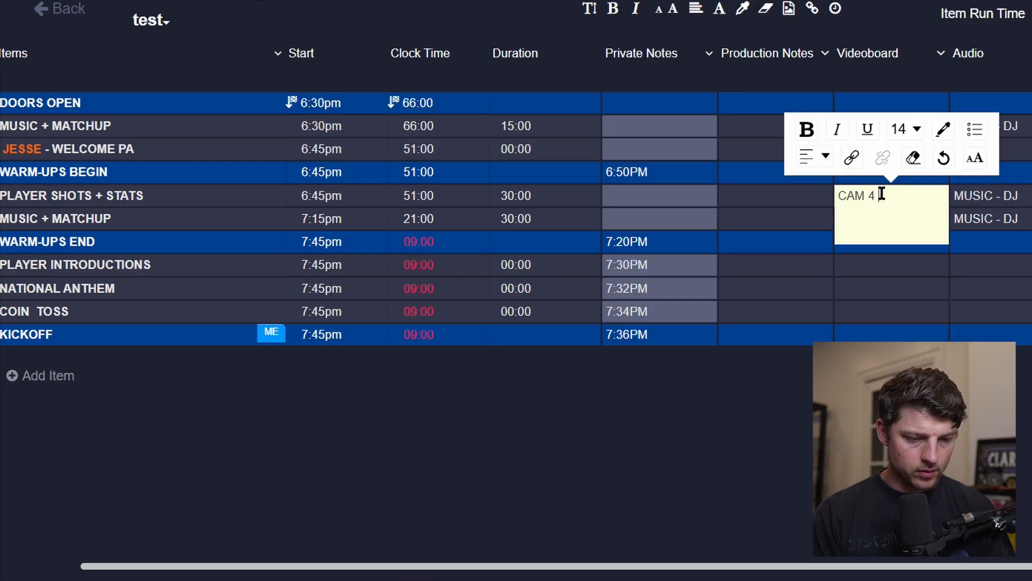
type(" HOST")
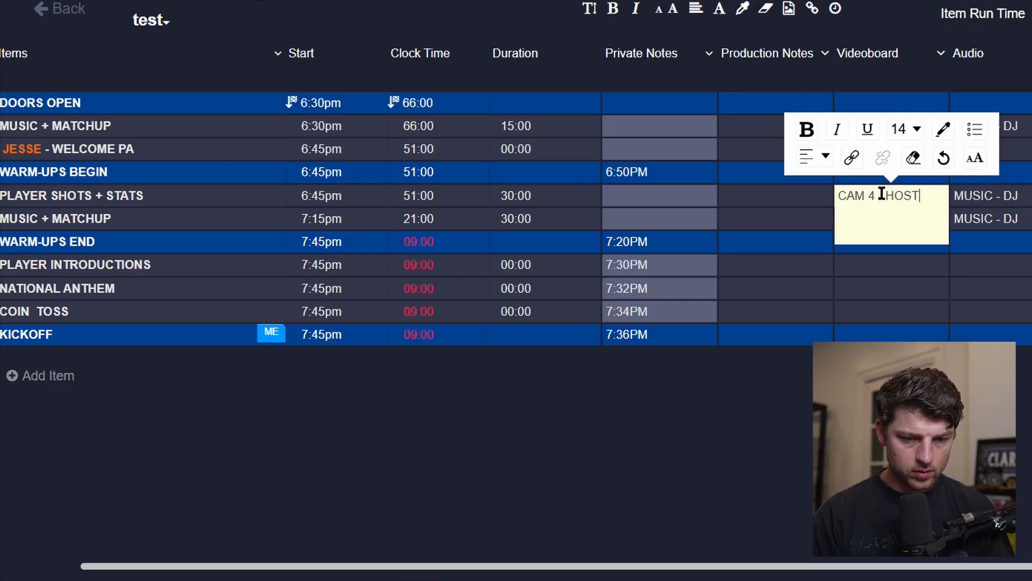
left_click(882, 195)
type("-")
key("Tab")
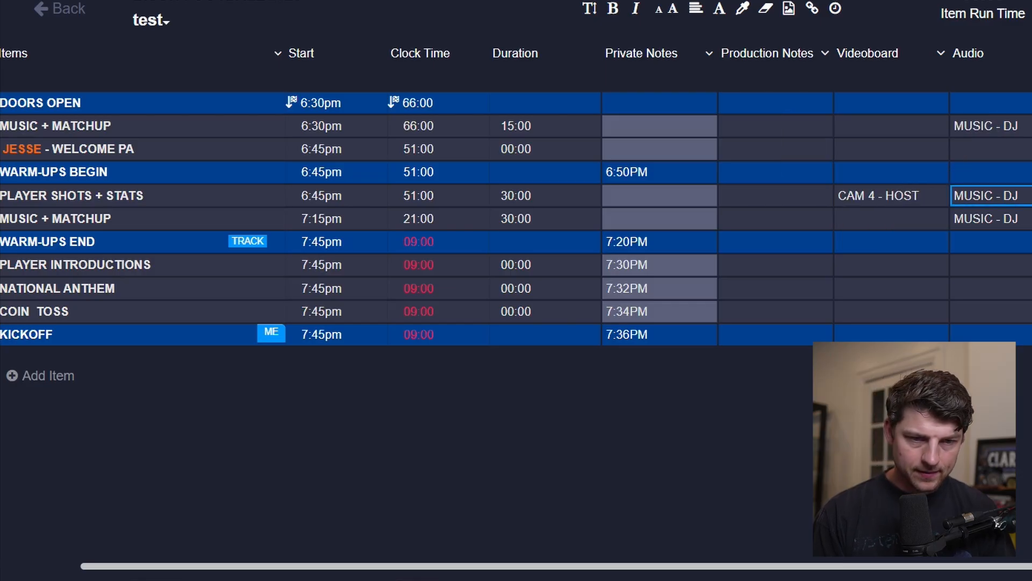
Change the PLAYER SHOTS + STATS item's Videoboard cell to CAMs.
key("Left")
key("Return")
key("Up")
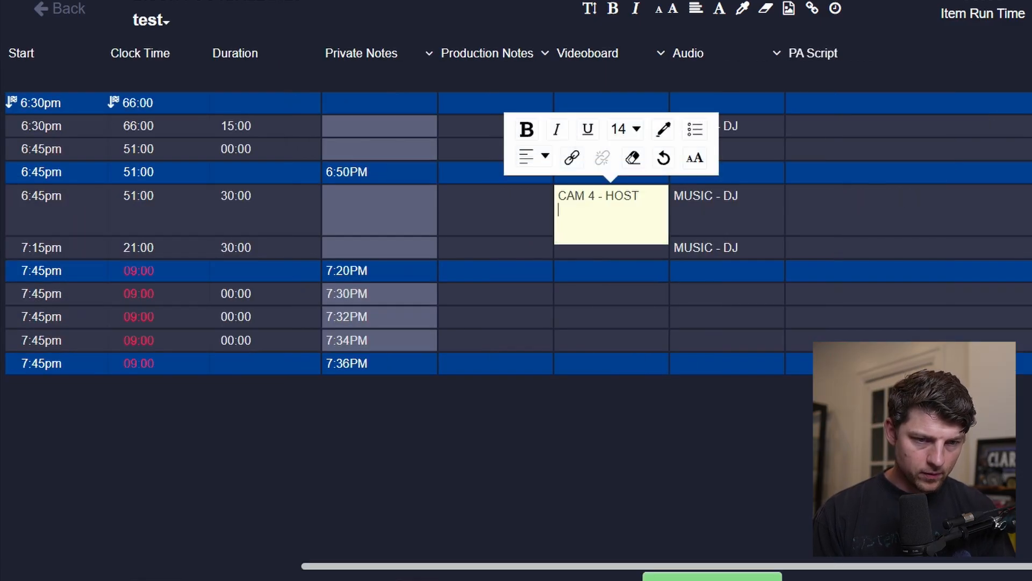
key("BackSpace")
key("BackSpace")
key("BackSpace")
key("BackSpace")
key("BackSpace")
key("BackSpace")
key("BackSpace")
key("BackSpace")
key("BackSpace")
type("s")
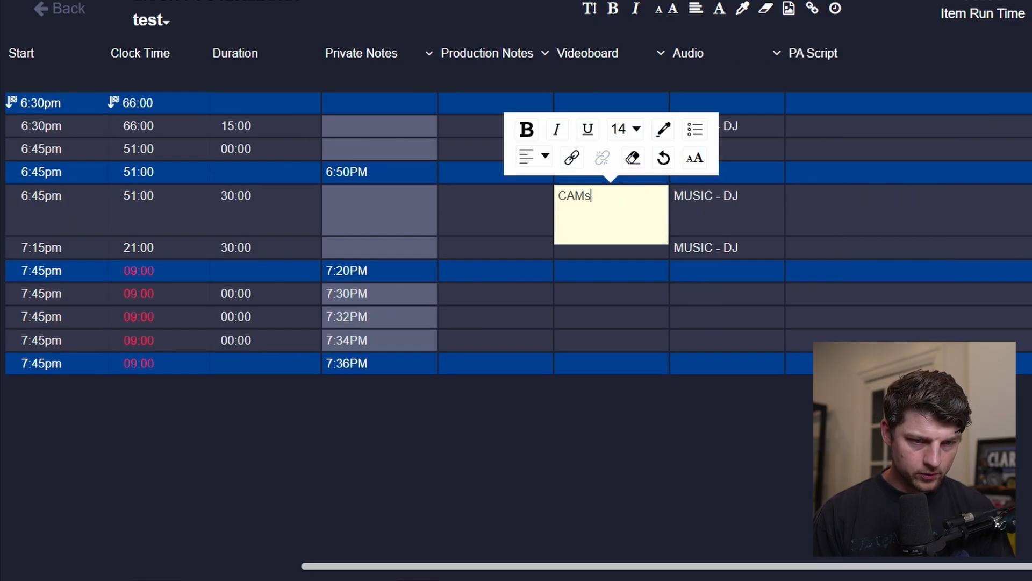
key("Tab")
scroll(995, 197, "left", 6)
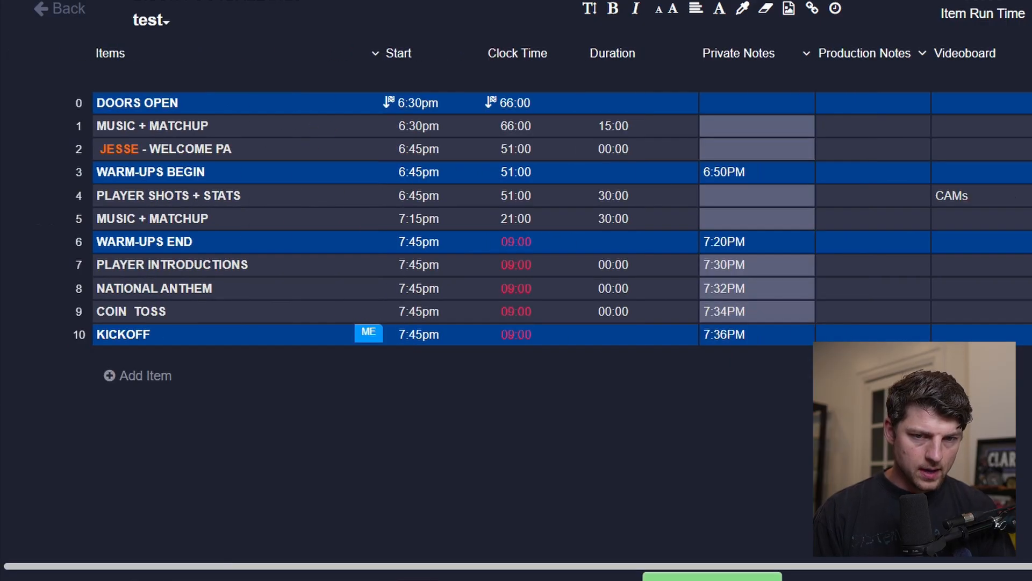
Change the PLAYER SHOTS + STATS Videoboard cell to CAMS with a second line reading PLAYER + FANS.
double_click(994, 192)
key("BackSpace")
type("S")
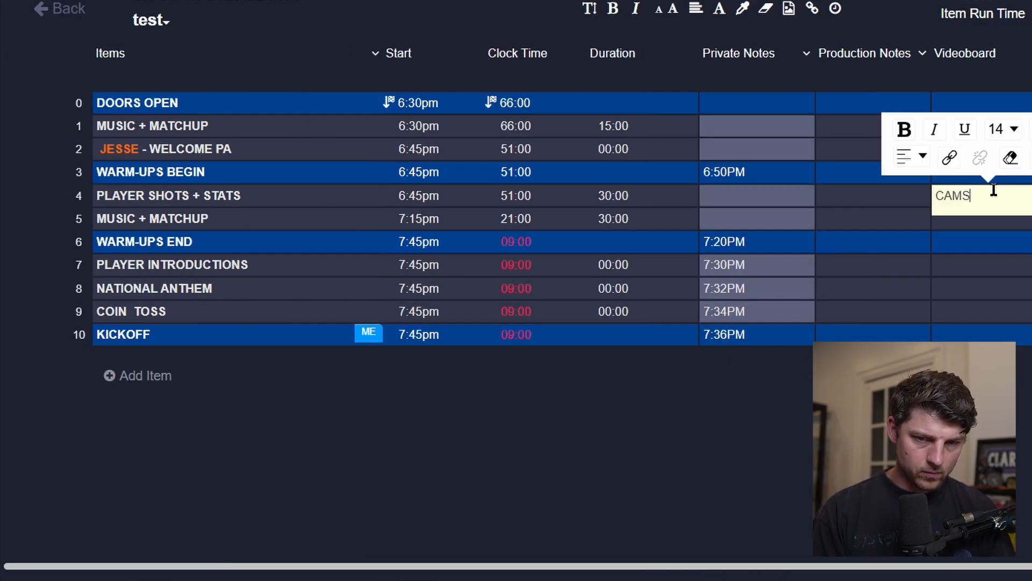
key("Return")
type("PLAYER + ")
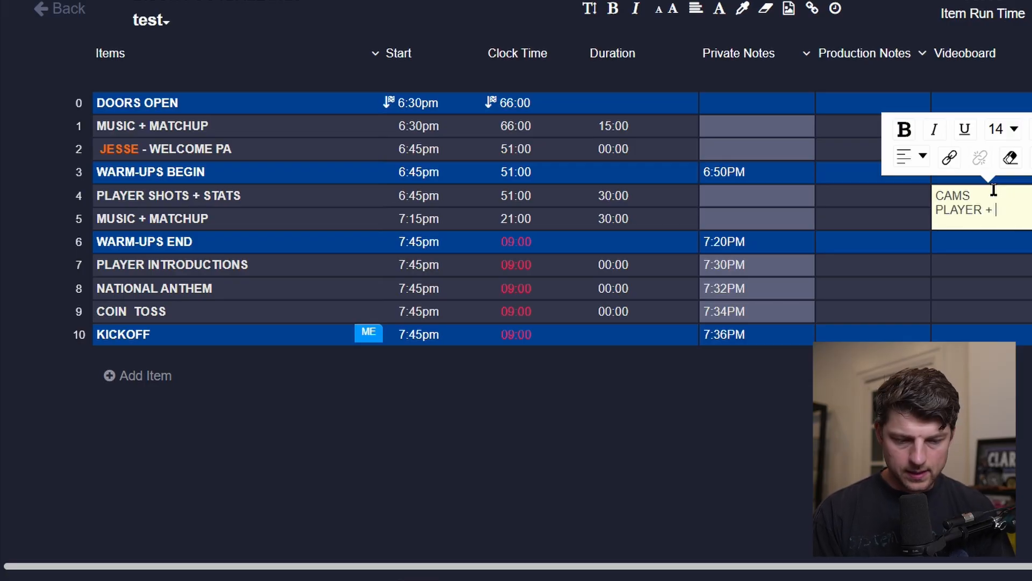
type("FANS")
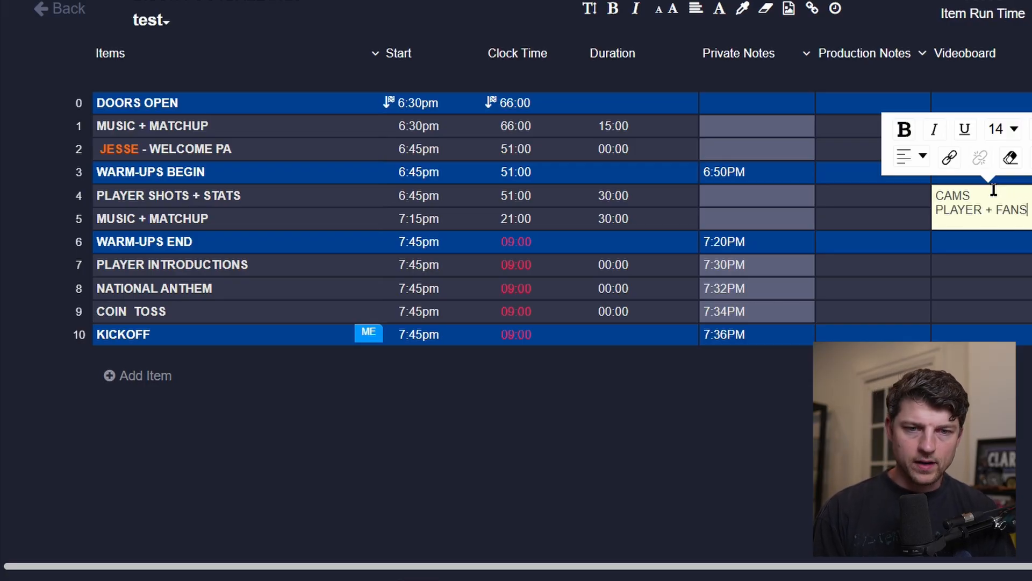
left_click(773, 197)
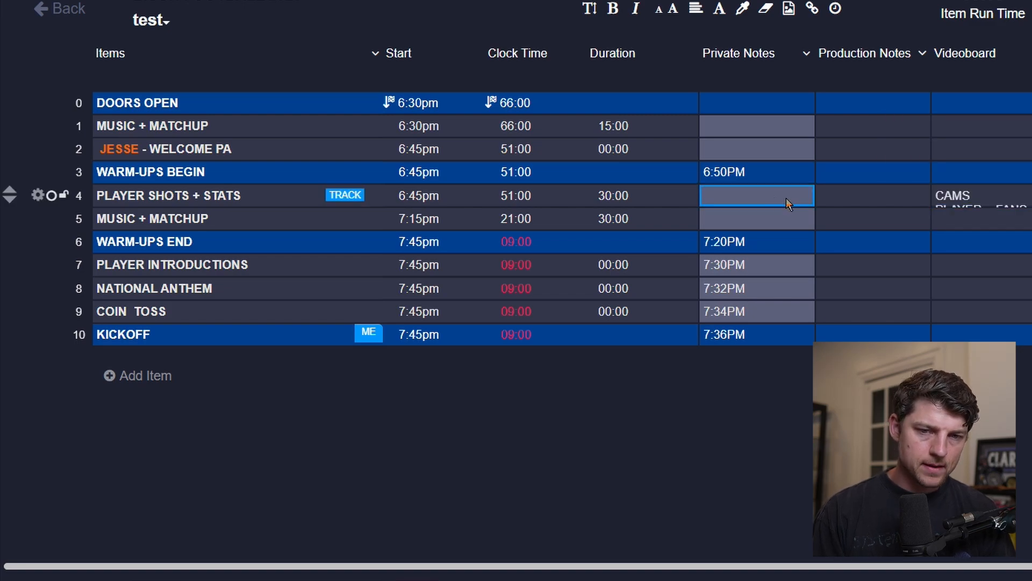
Add a blank line, then lines CG, PLAYER STATS and TAKE ID 9001-9099 to the same Videoboard cell.
left_click(982, 199)
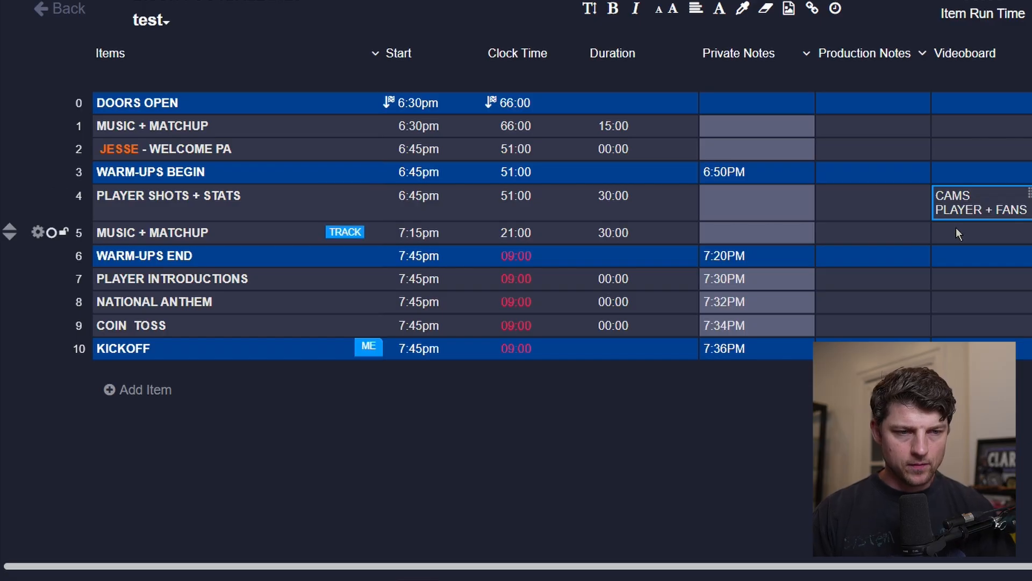
left_click(986, 199)
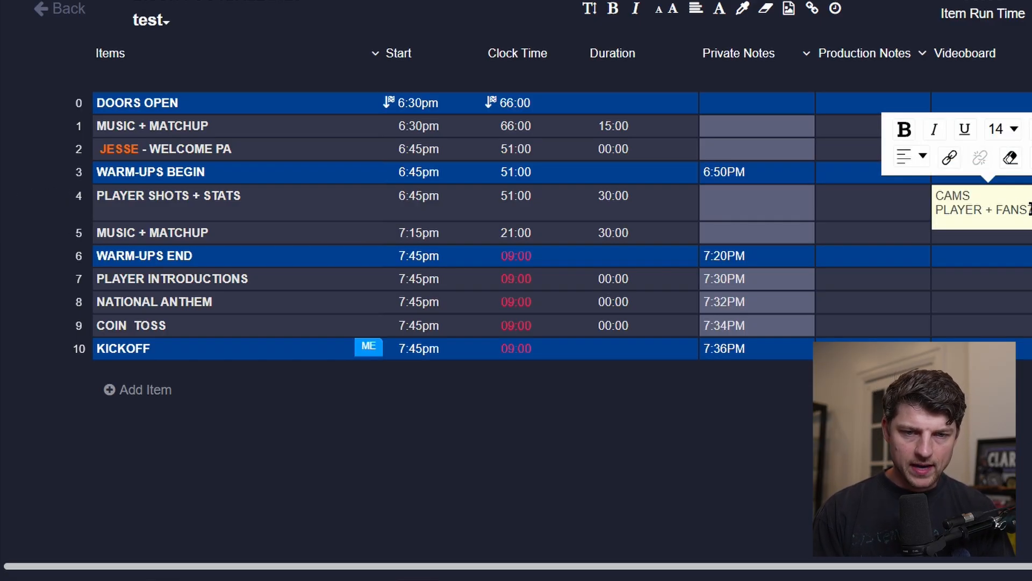
left_click(1029, 210)
key("Return")
key("Return")
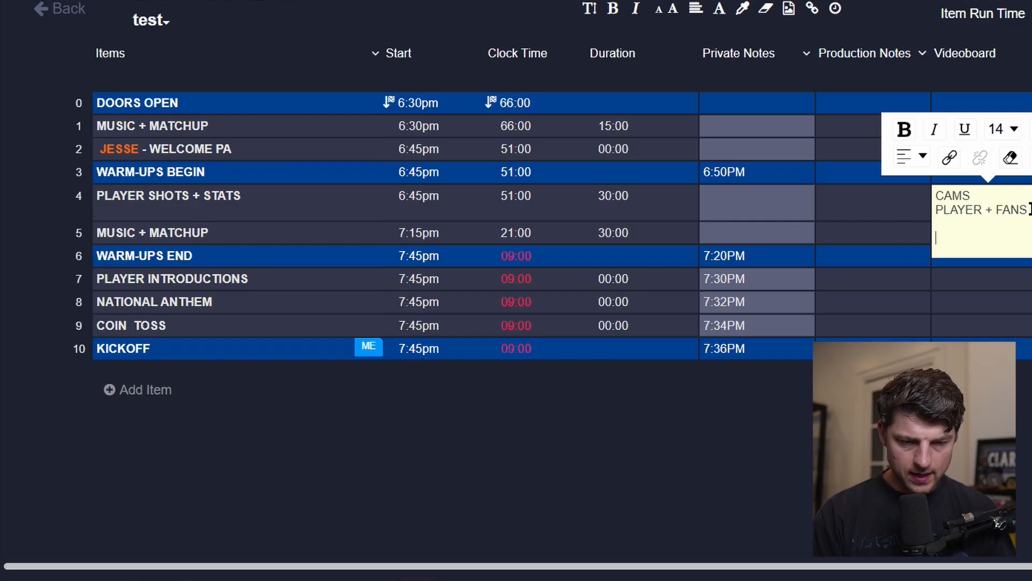
type("CG")
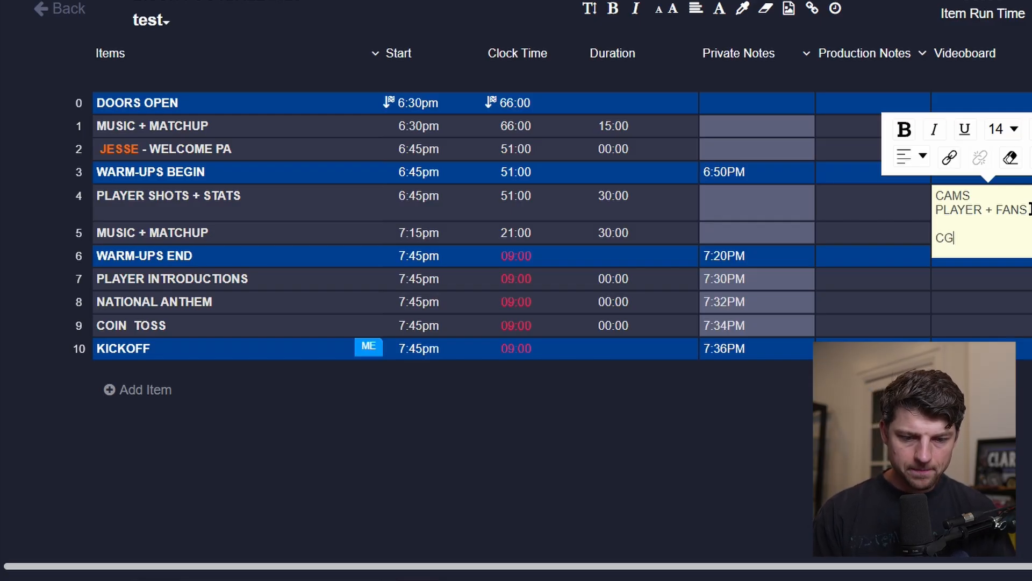
key("Return")
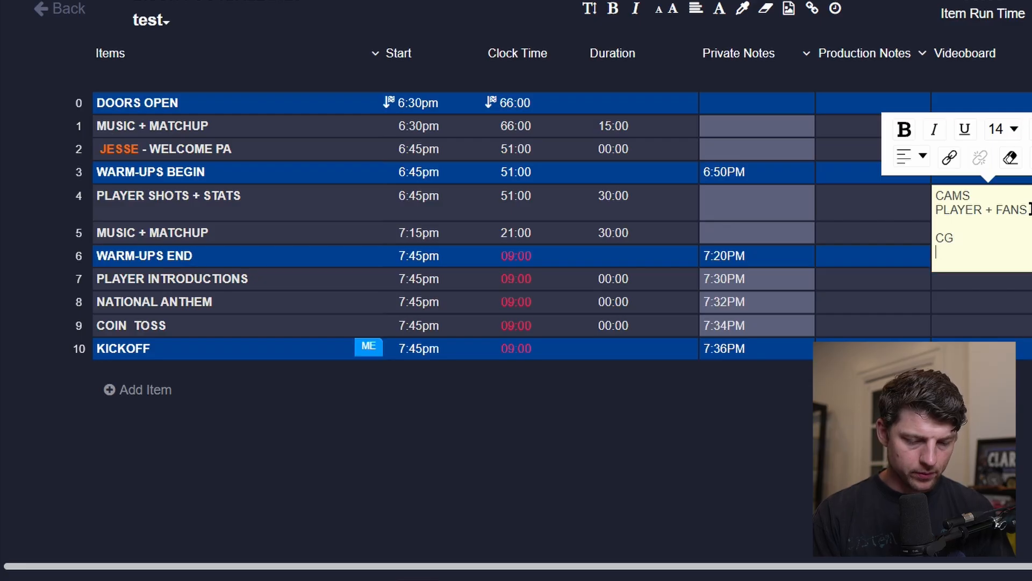
type("PLAYER STATS")
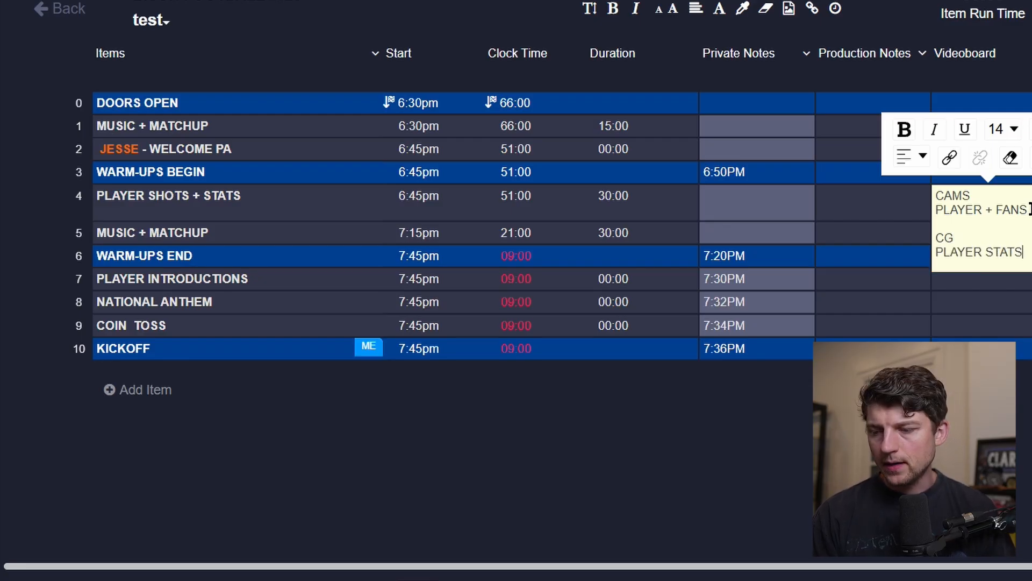
key("Return")
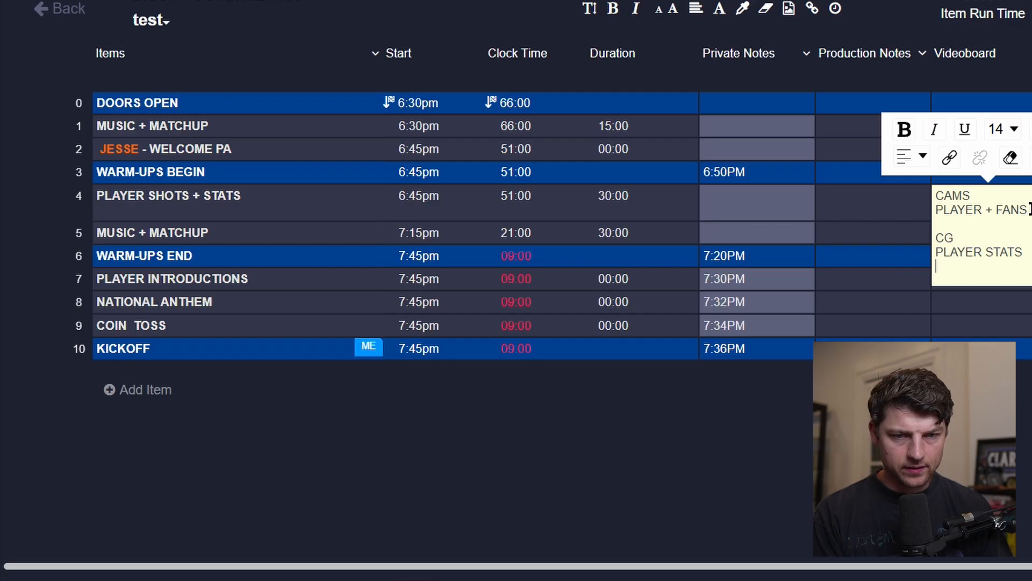
type("9001-=")
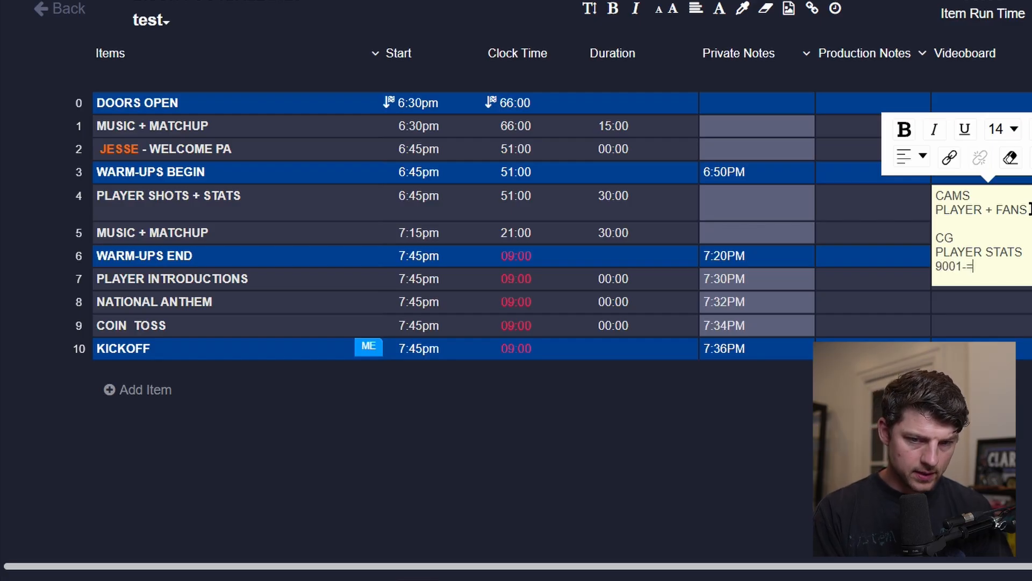
key("BackSpace")
type("9099")
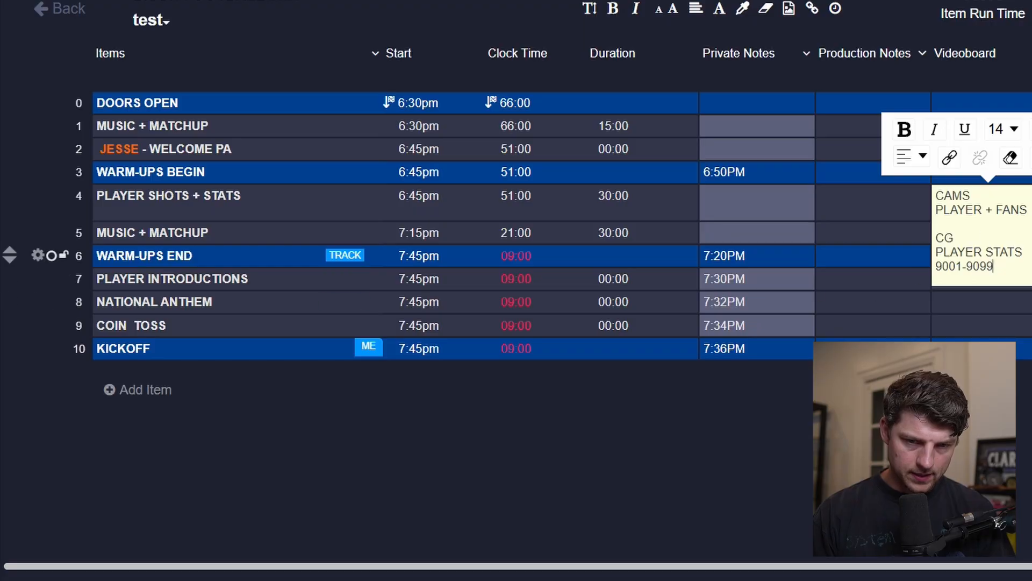
key("Left")
key("Left")
key("Left")
key("Left")
key("Left")
key("Left")
key("Left")
key("Left")
key("Left")
type("TAKE")
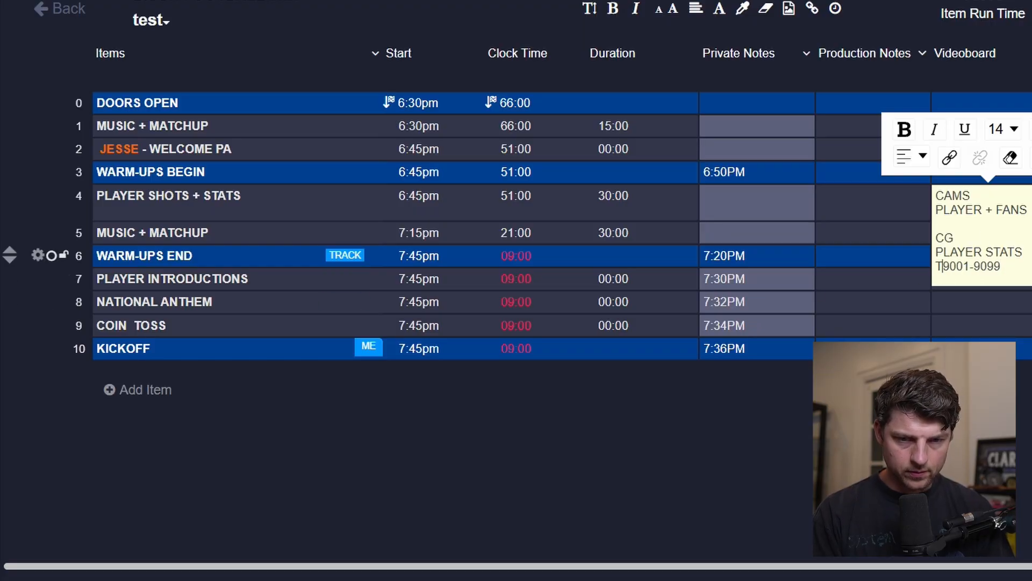
type(" ID")
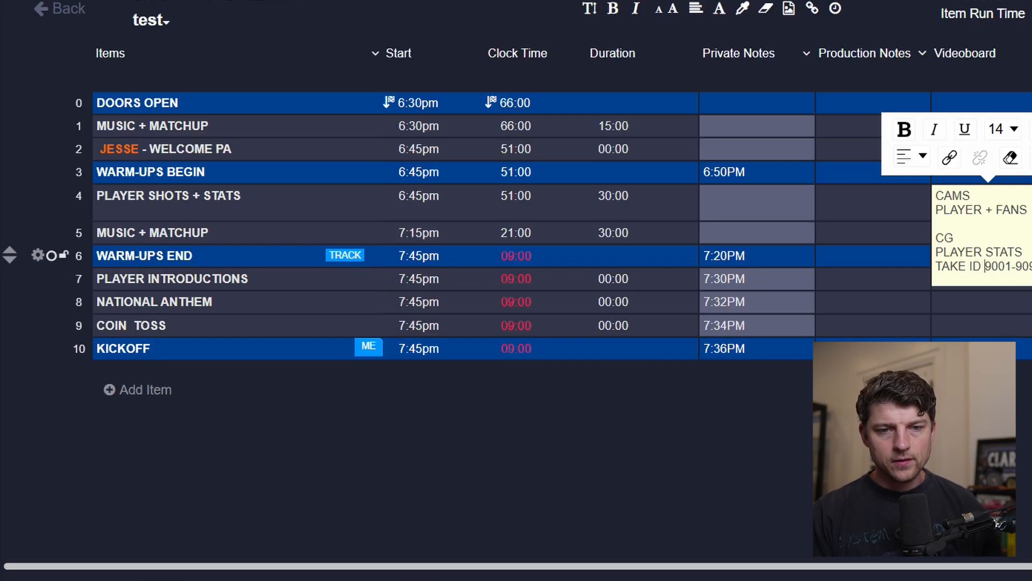
key("Return")
left_click(961, 236)
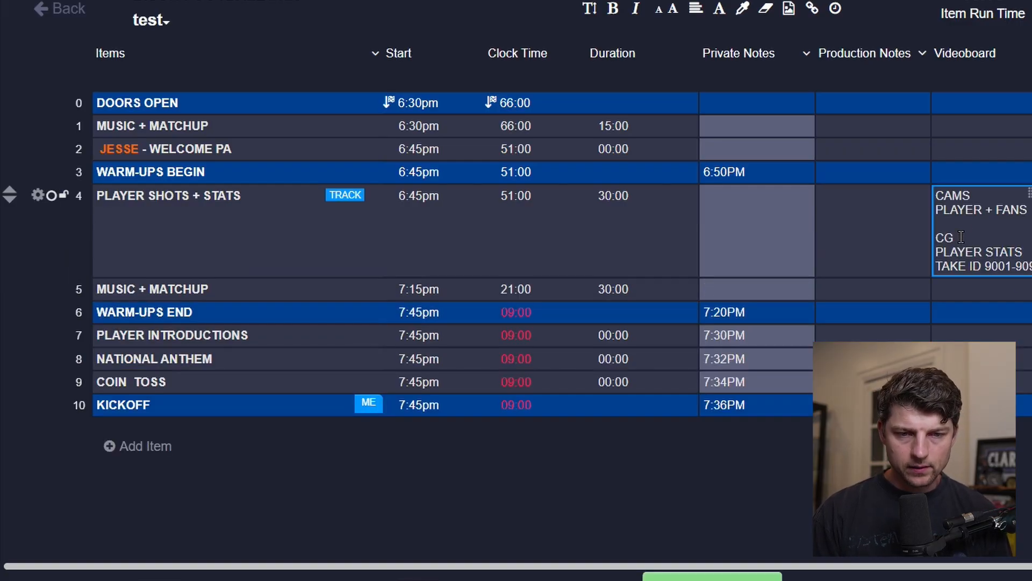
left_click_drag(962, 236, 934, 236)
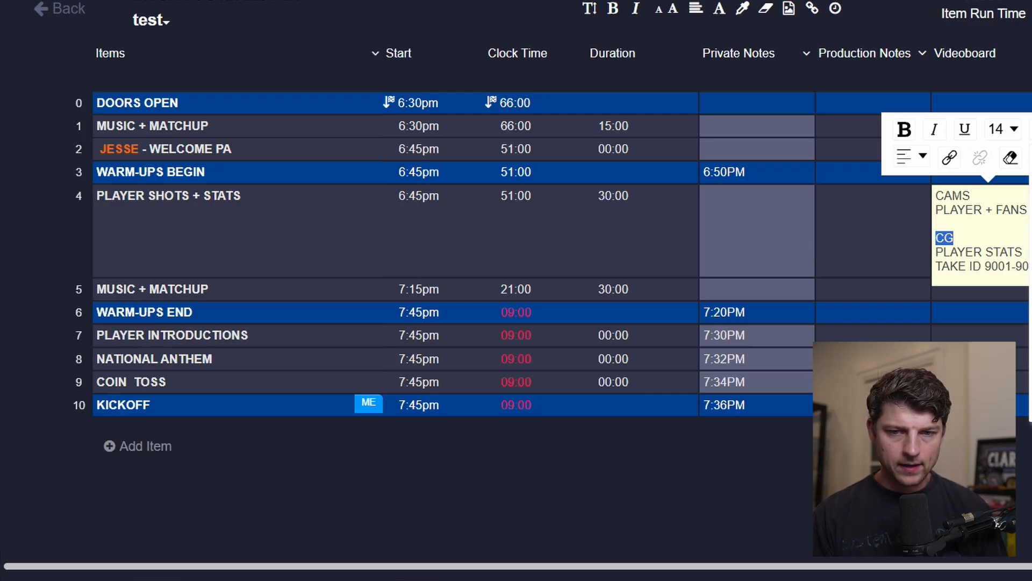
left_click(864, 293)
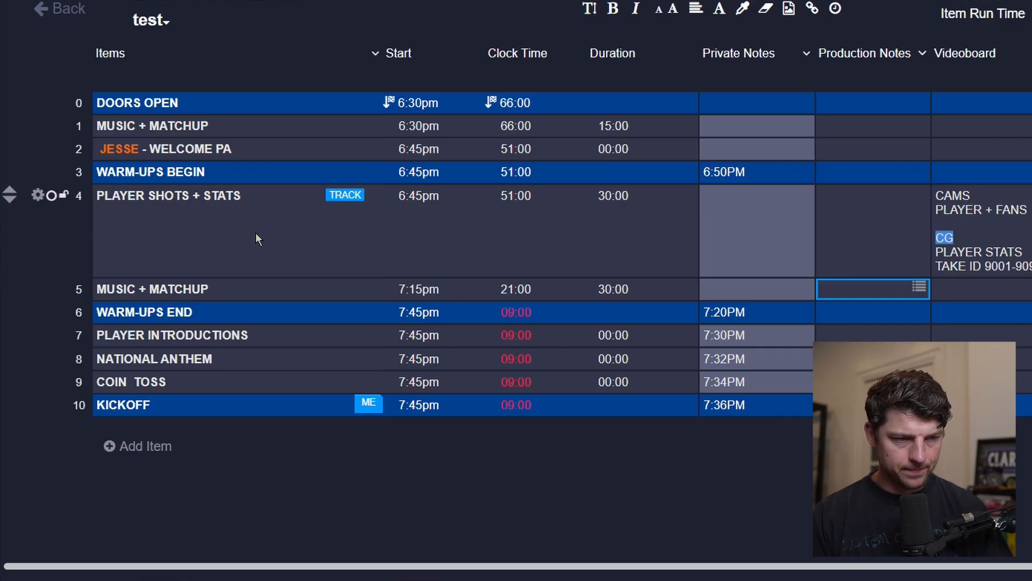
Try yellow and red row highlights on the PLAYER SHOTS + STATS row, then clear the row highlight.
left_click(38, 195)
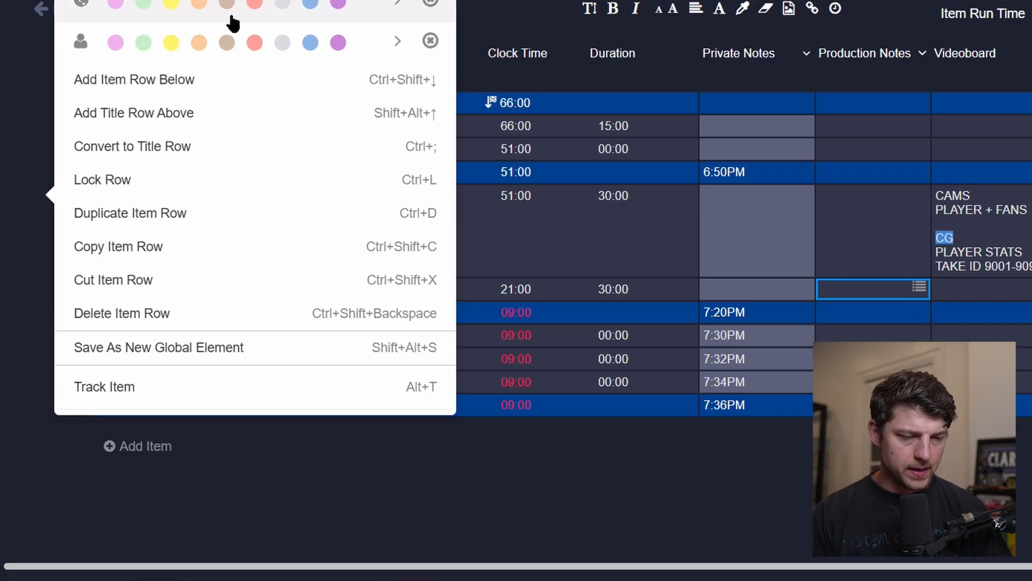
left_click(171, 5)
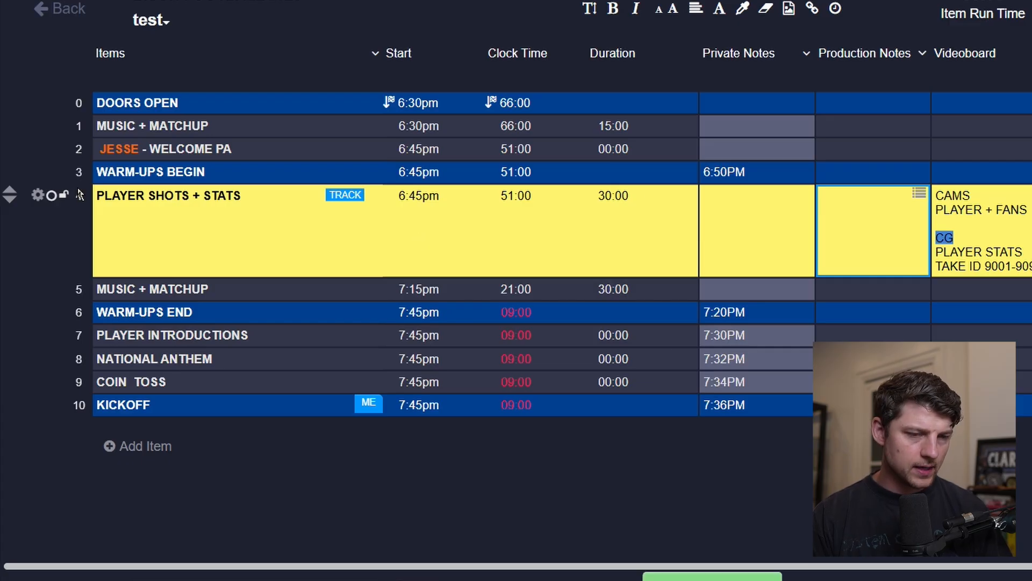
left_click(37, 196)
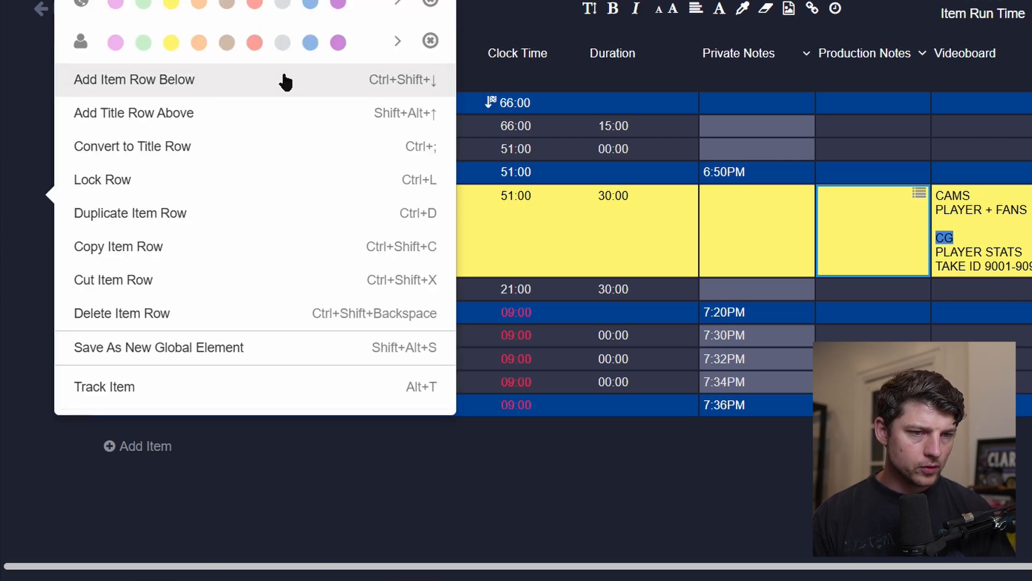
left_click(396, 10)
left_click(254, 81)
left_click(148, 219)
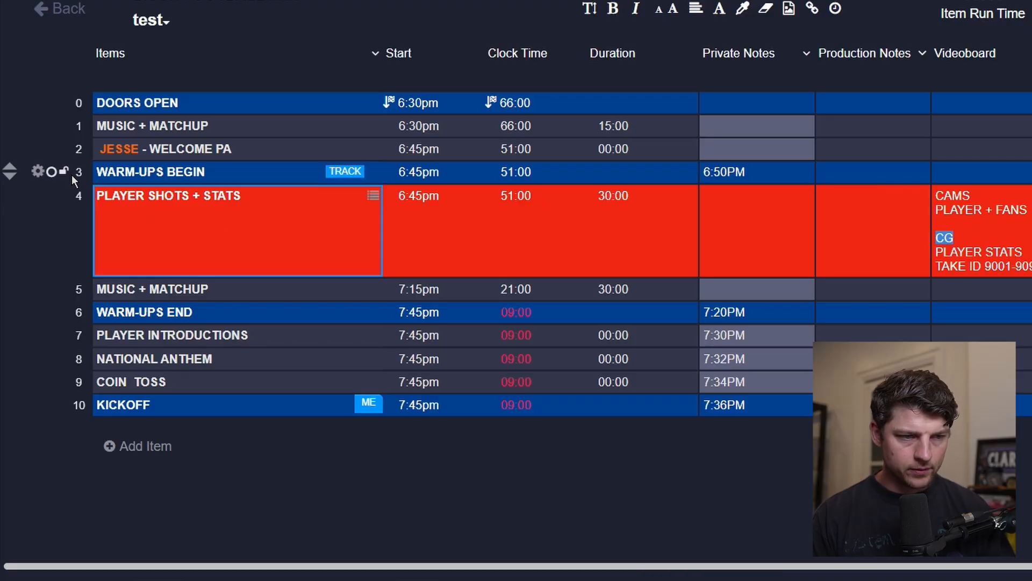
left_click(39, 202)
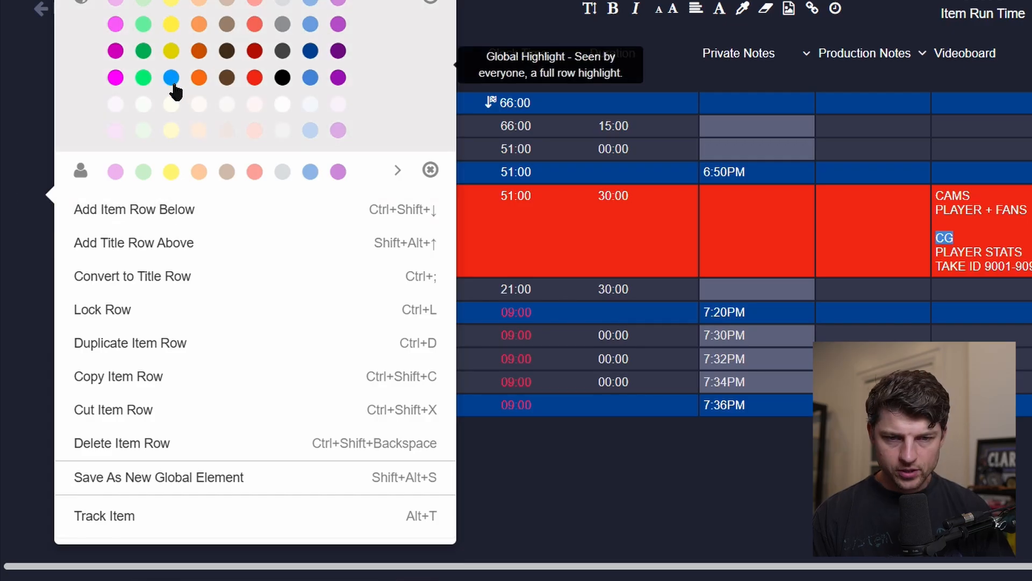
left_click(171, 79)
left_click(722, 257)
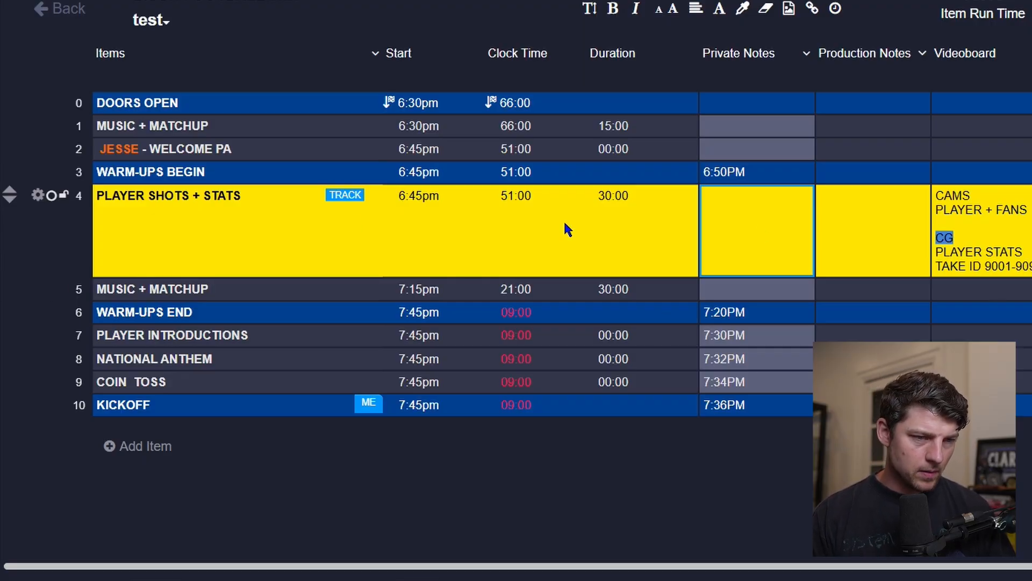
left_click(37, 196)
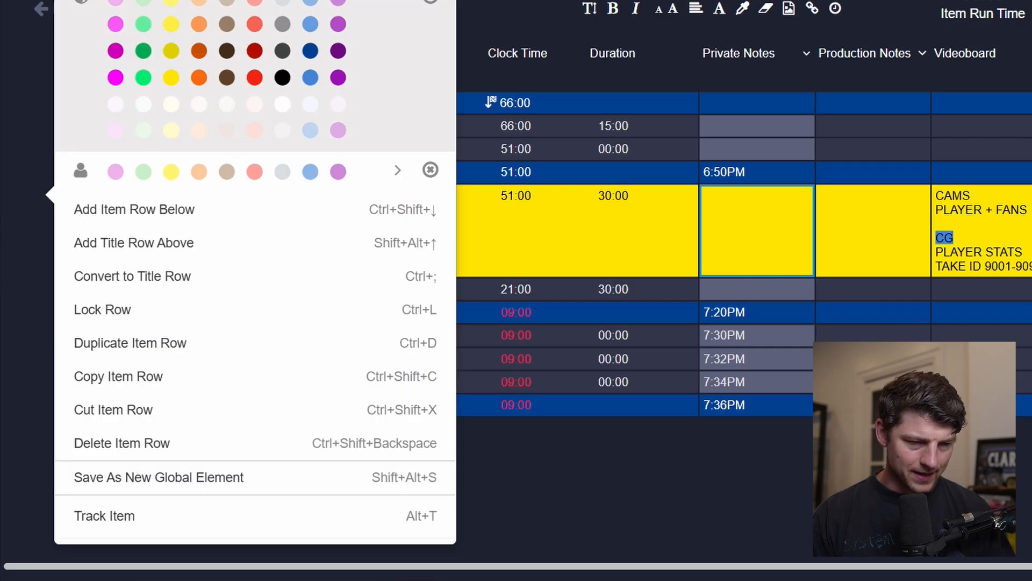
left_click(432, 3)
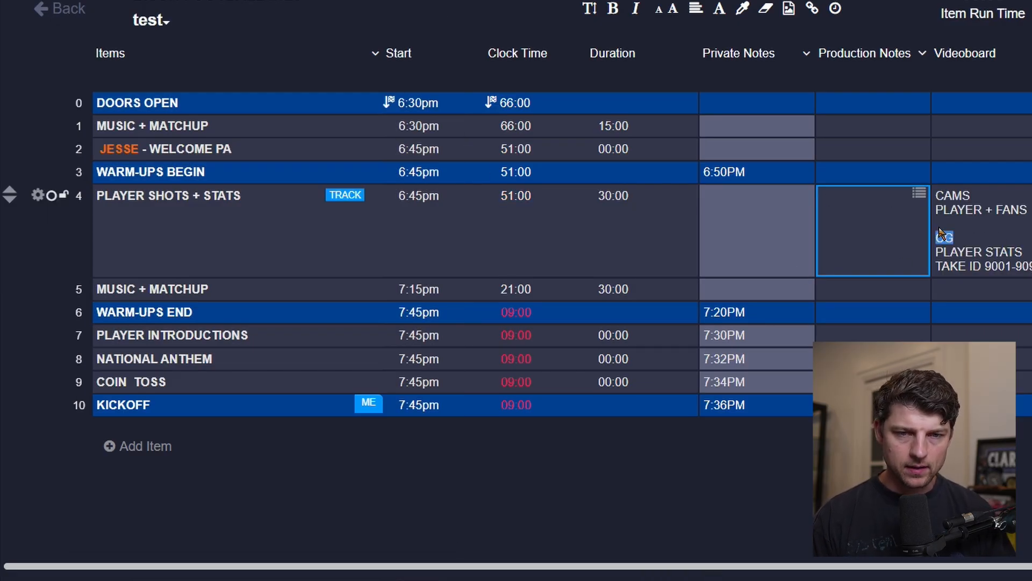
Try highlighting the CG, PLAYER STATS and TAKE ID lines of the Videoboard cell in yellow.
left_click(981, 230)
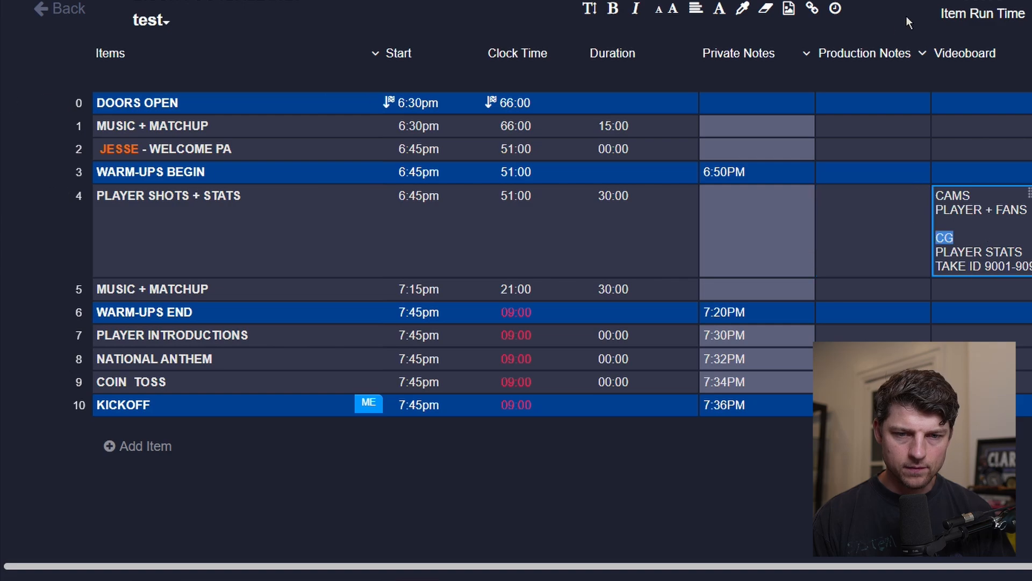
left_click(993, 245)
left_click_drag(936, 223, 1028, 267)
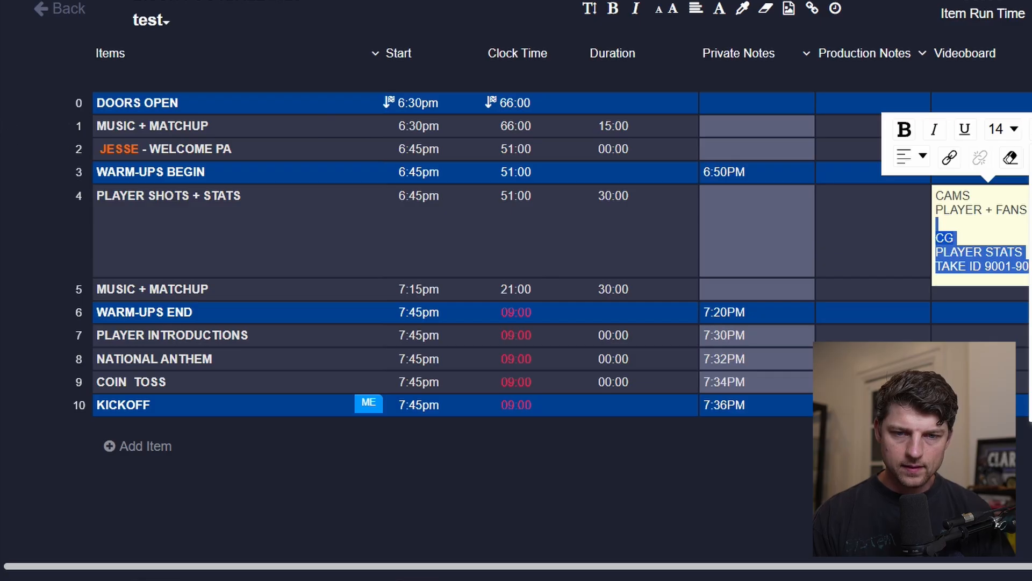
left_click(1030, 196)
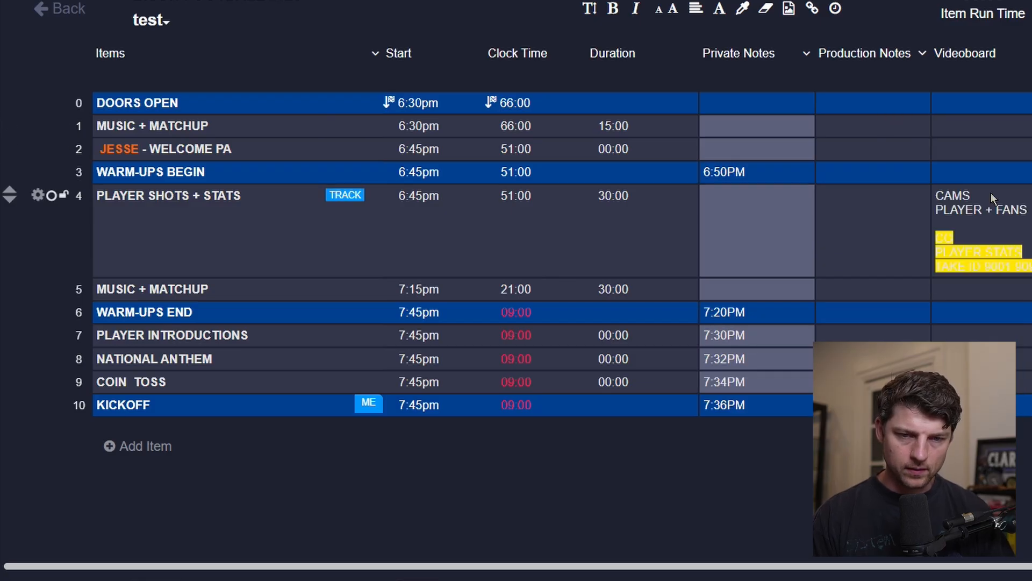
double_click(1016, 264)
left_click(1020, 260)
key("Escape")
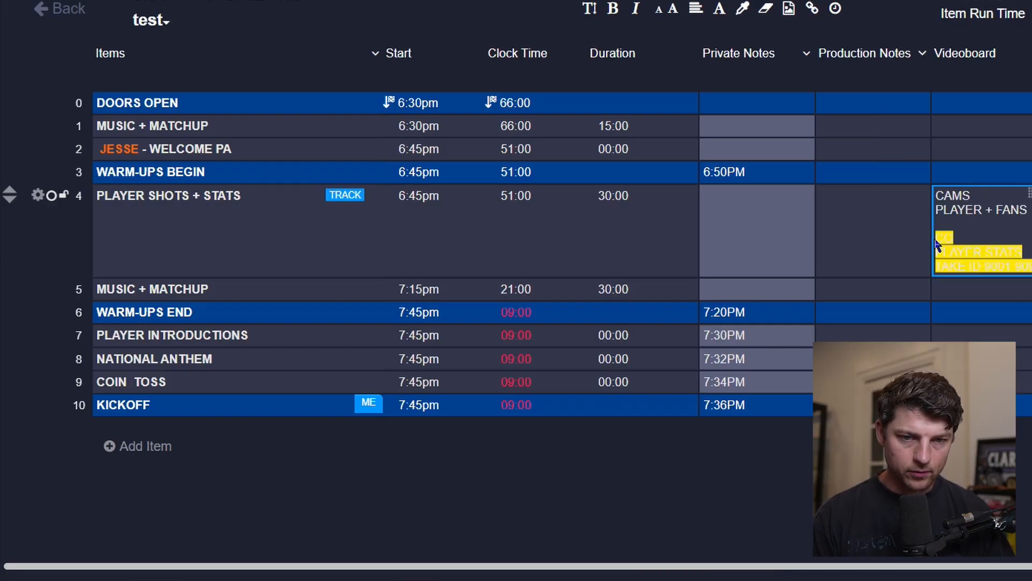
left_click(941, 243)
left_click_drag(938, 236, 1030, 269)
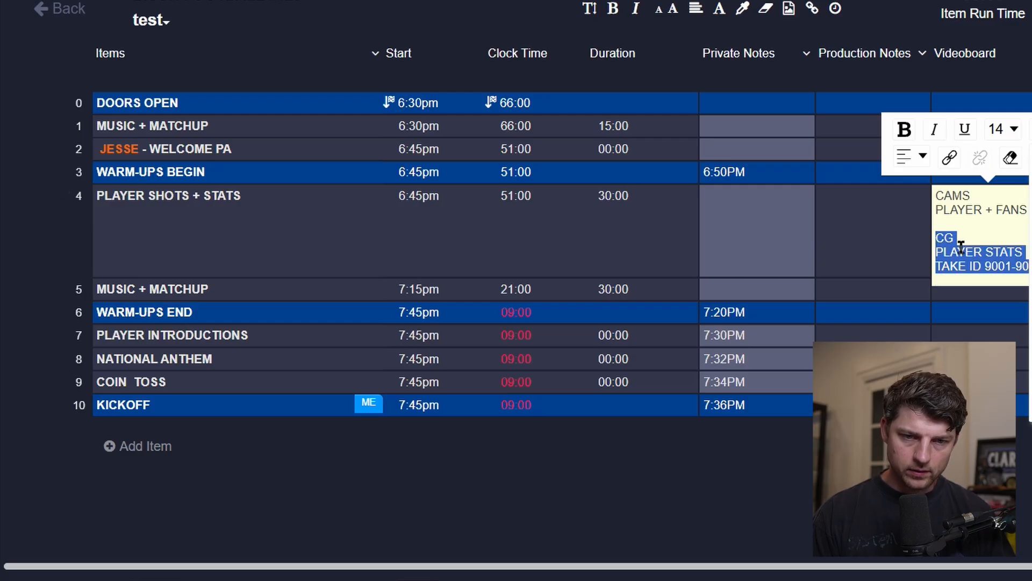
left_click(971, 232)
key("shift+Left")
key("shift+Left")
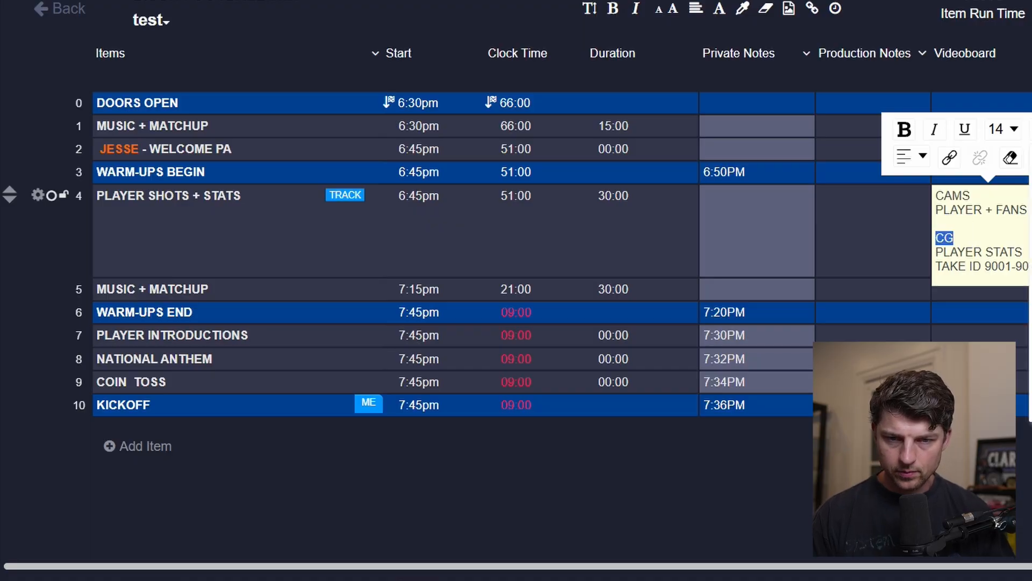
left_click(1031, 358)
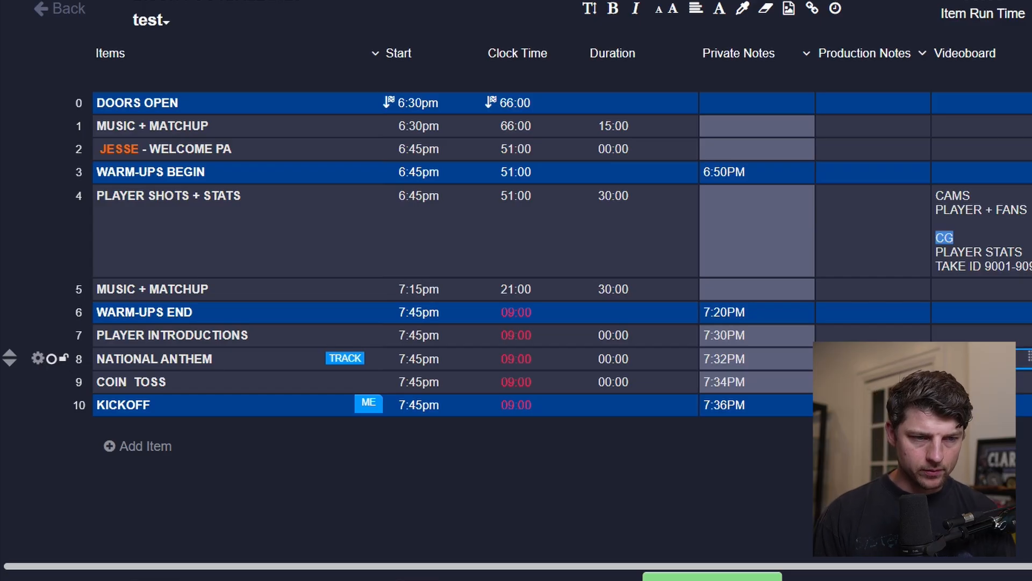
scroll(516, 290, "right", 1)
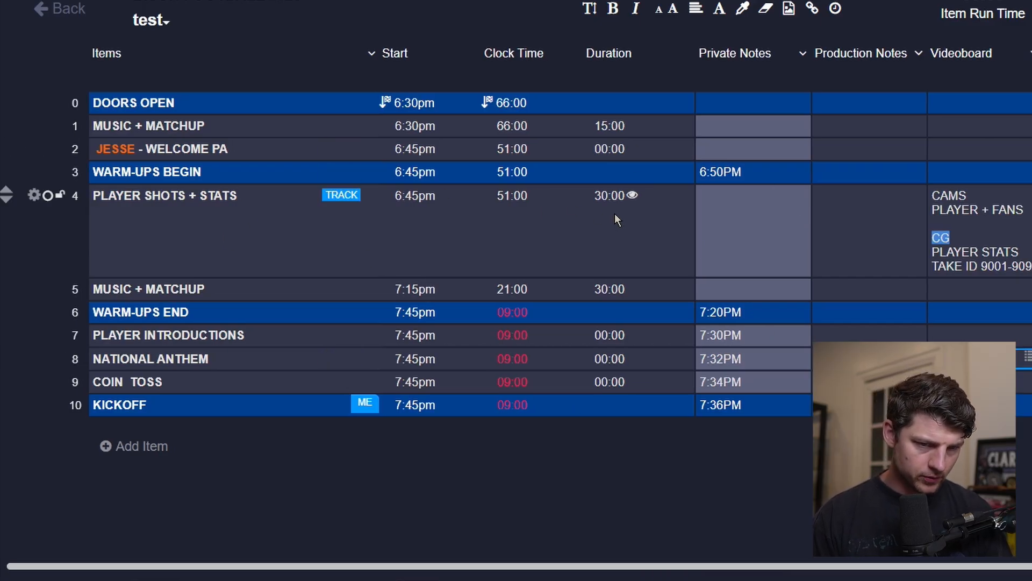
scroll(604, 247, "left", 1)
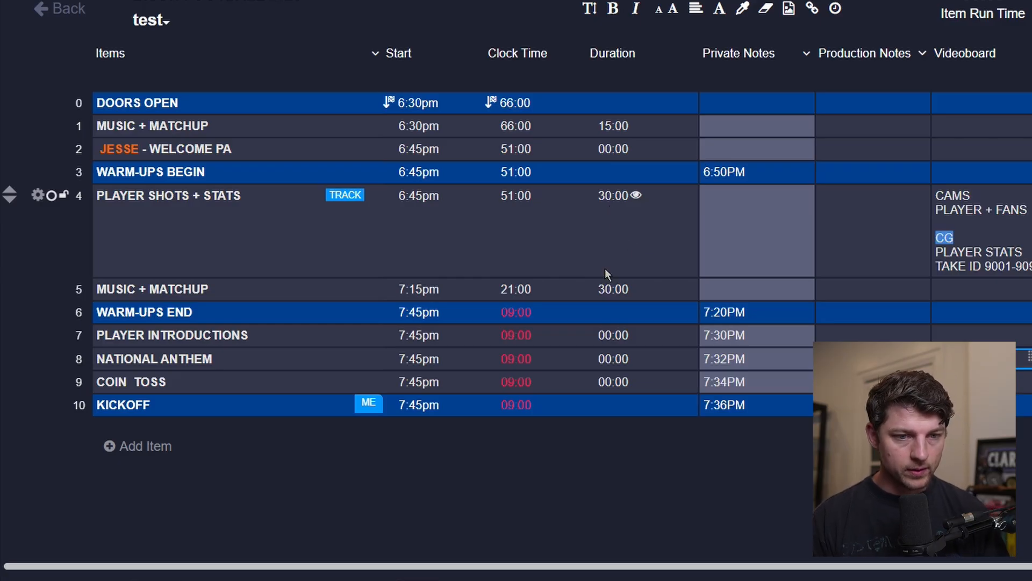
Set the PLAYER SHOTS + STATS duration to 15 minutes.
left_click(608, 289)
left_click(602, 212)
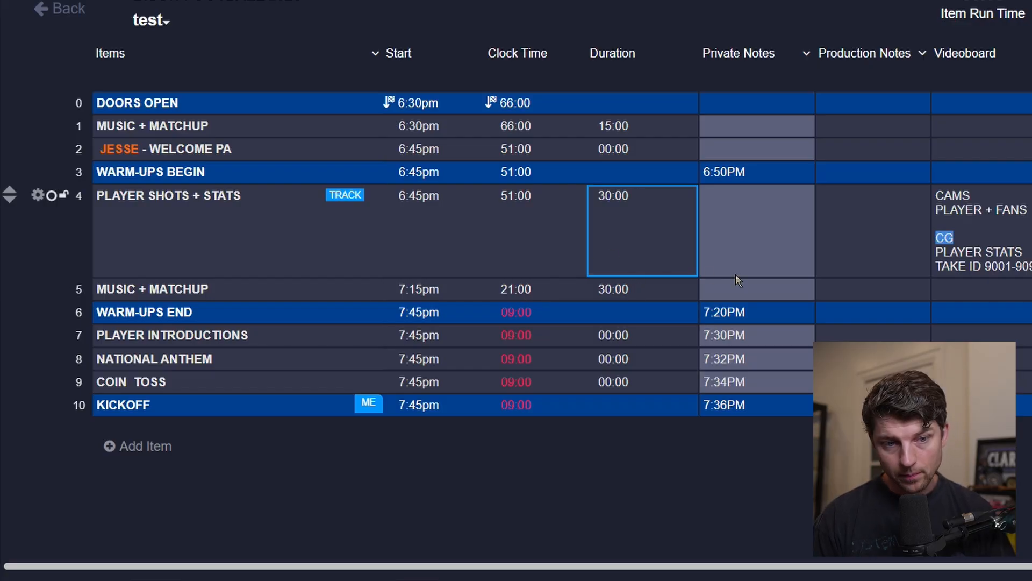
left_click(612, 252)
type("15")
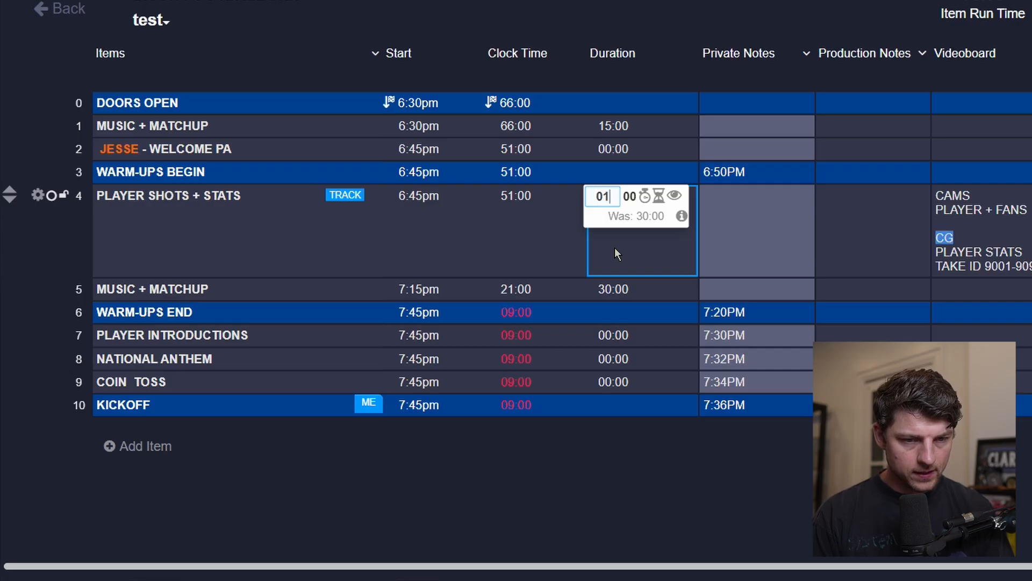
key("Return")
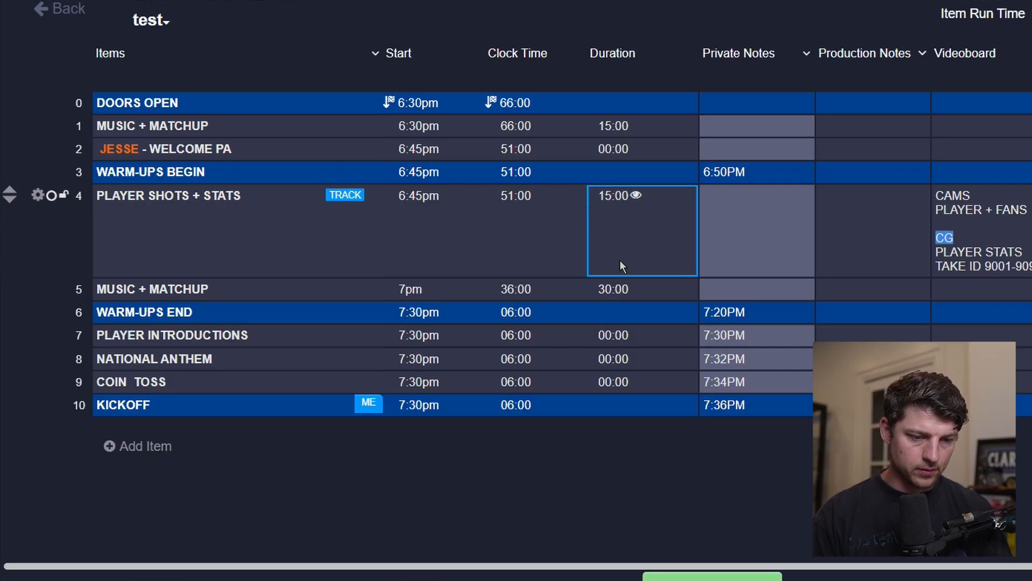
Set the duration of the second MUSIC + MATCHUP row to 2 minutes.
left_click(621, 289)
type("2")
key("Return")
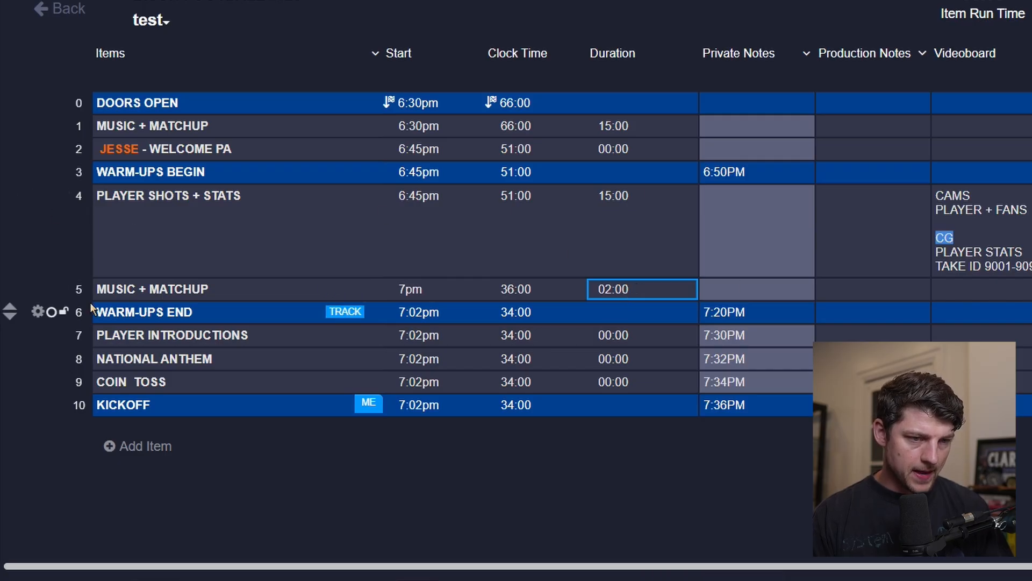
Duplicate the second MUSIC + MATCHUP item row.
left_click(37, 291)
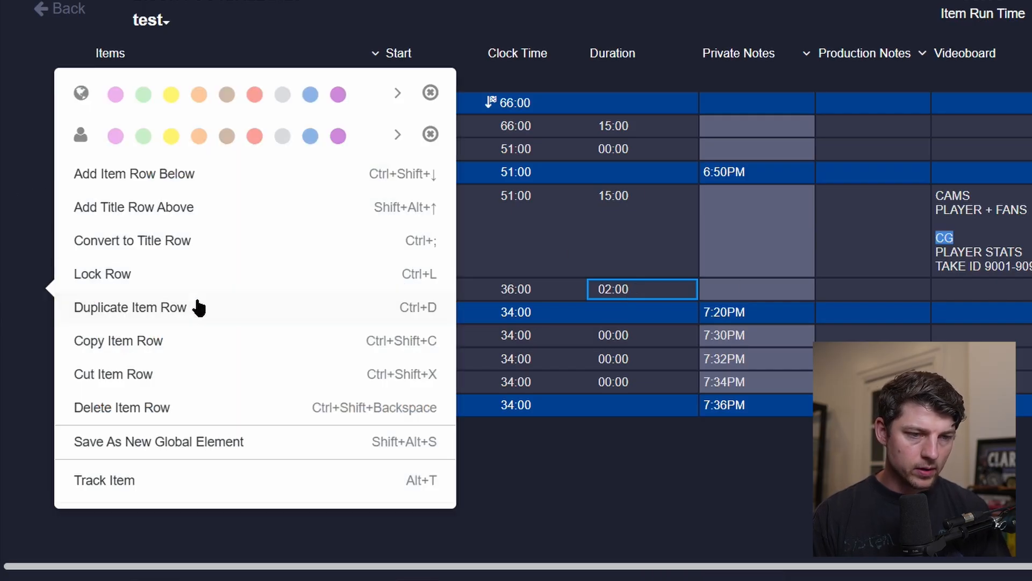
left_click(212, 308)
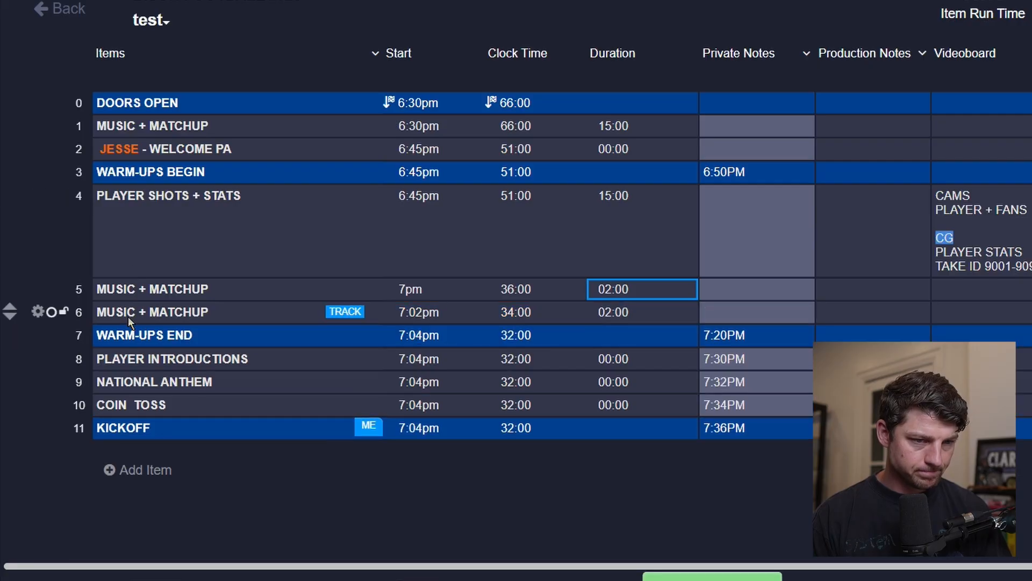
Copy the JESSE - WELCOME PA item text into the duplicated row's item cell.
left_click(185, 156)
key("ctrl+c")
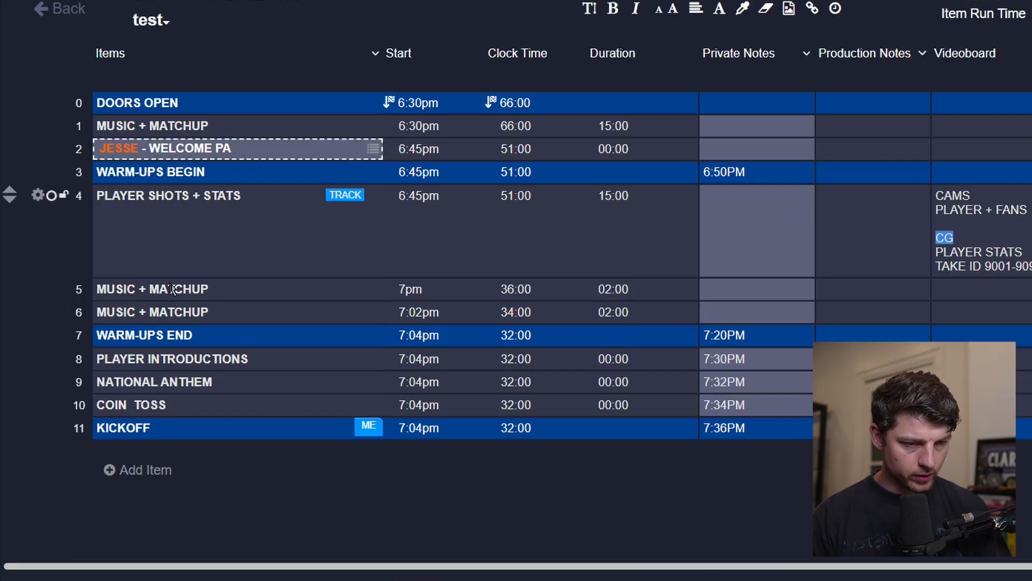
left_click(159, 315)
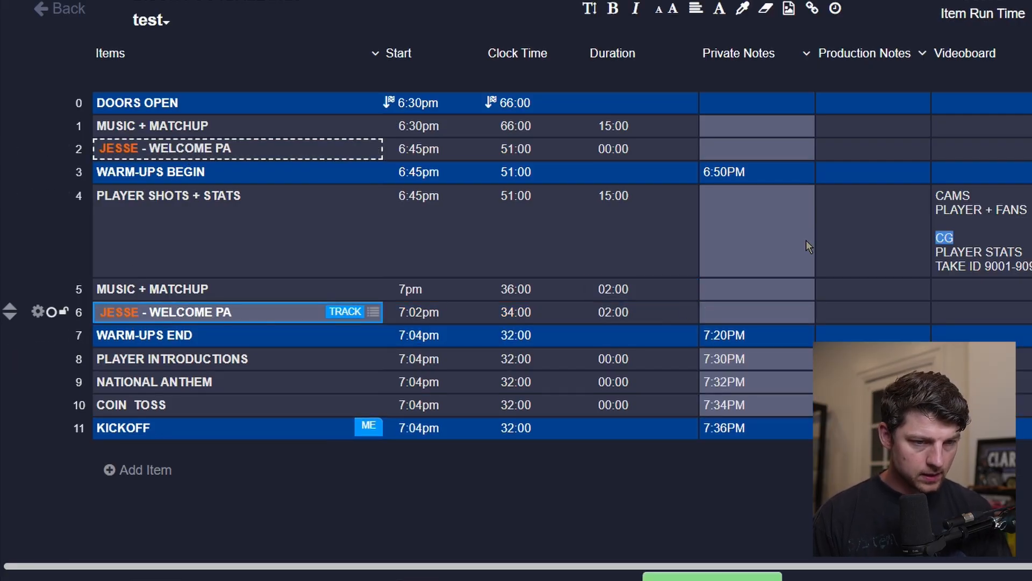
Rename the duplicated row's item to JESSE - SPONSOR READ.
double_click(273, 311)
key("BackSpace")
key("BackSpace")
key("BackSpace")
key("BackSpace")
key("BackSpace")
key("BackSpace")
key("BackSpace")
key("BackSpace")
key("BackSpace")
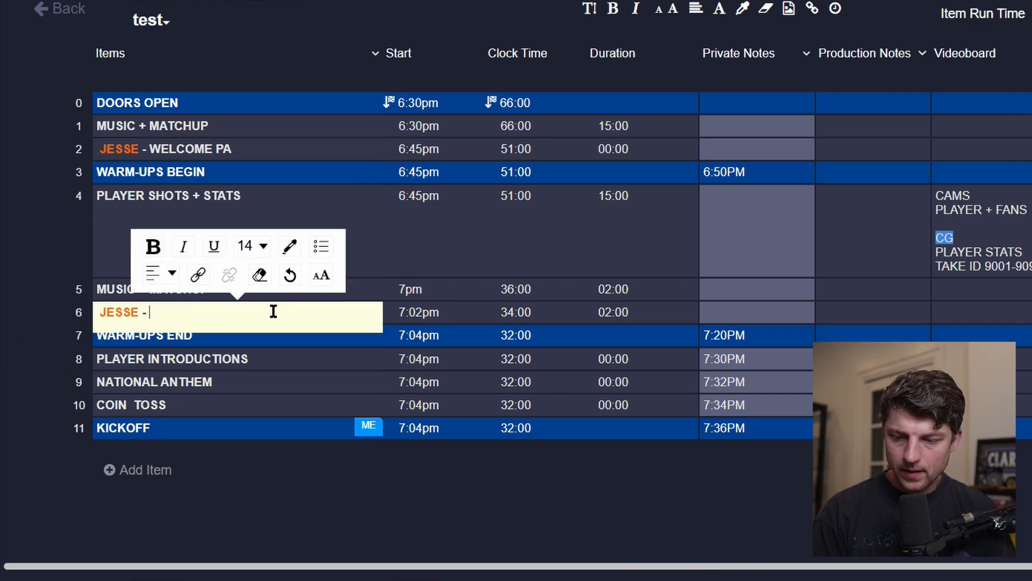
type("SPO")
key("BackSpace")
key("BackSpace")
type("PK")
key("BackSpace")
type("ONSOR READ")
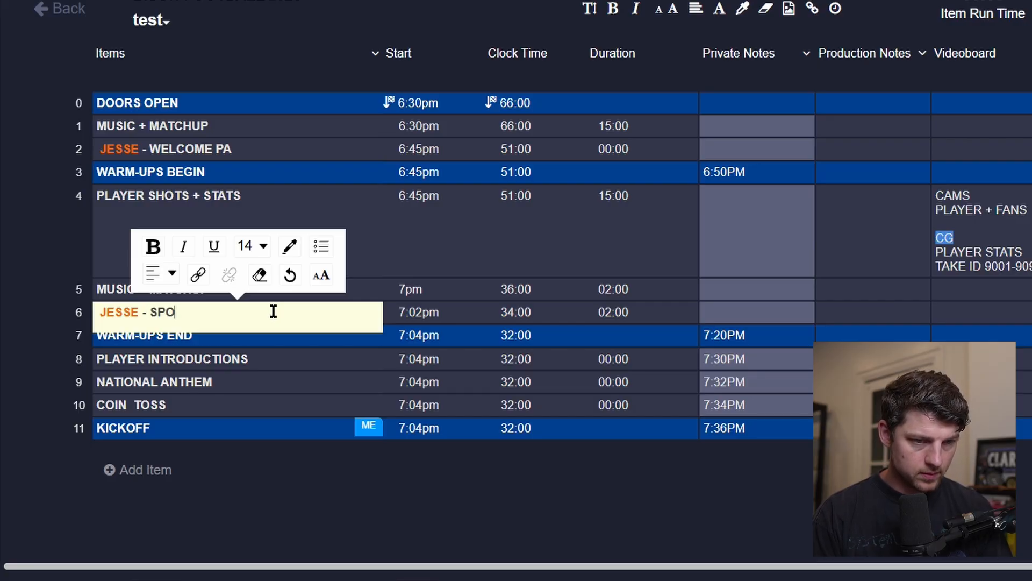
key("Tab")
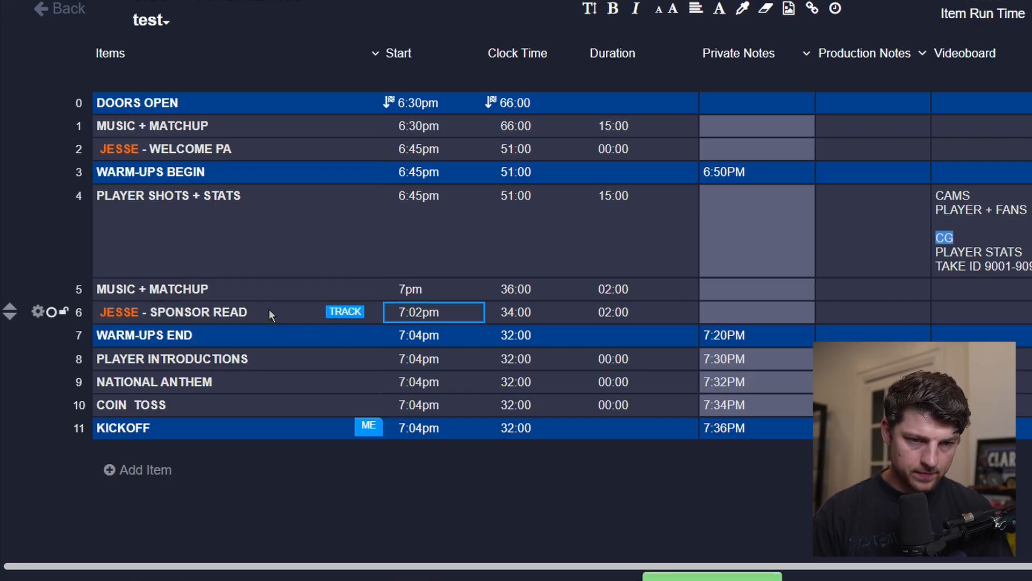
Set the JESSE - SPONSOR READ duration to 30 seconds.
left_click(618, 317)
type("0030")
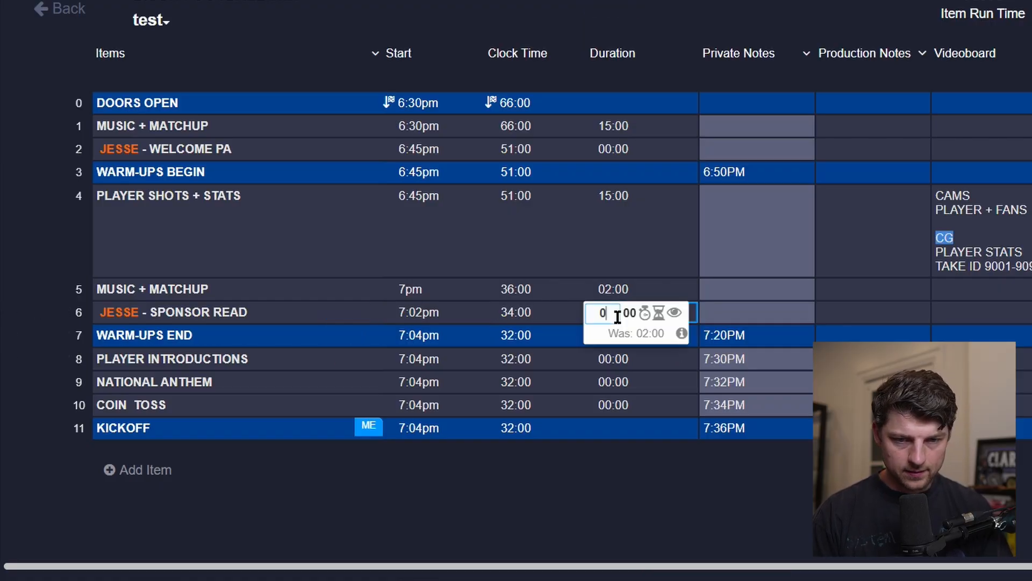
key("Return")
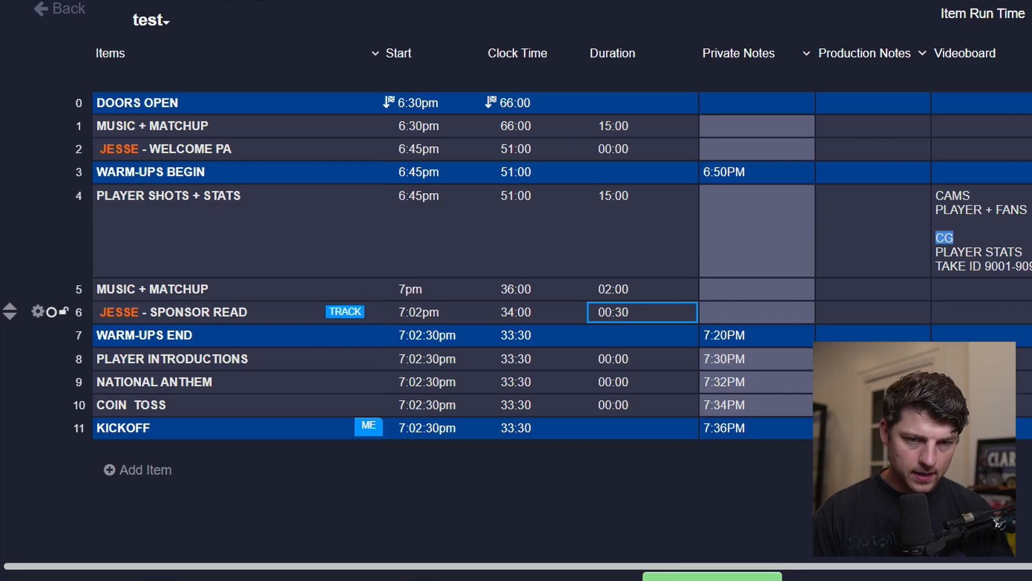
Enter DAKTRONICS in the Production Notes cell of the first MUSIC + MATCHUP row.
left_click(1015, 312)
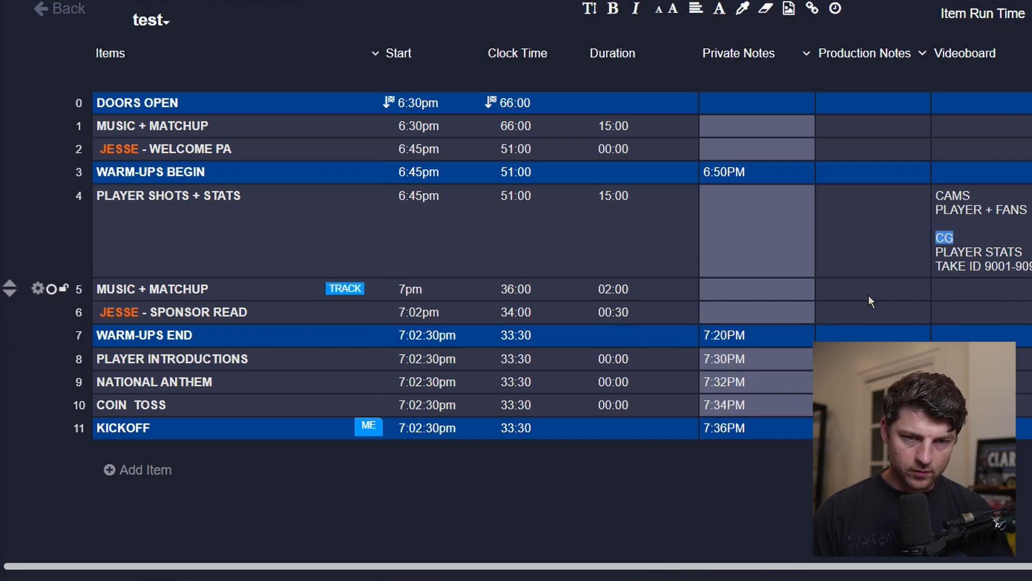
left_click(874, 314)
key("Tab")
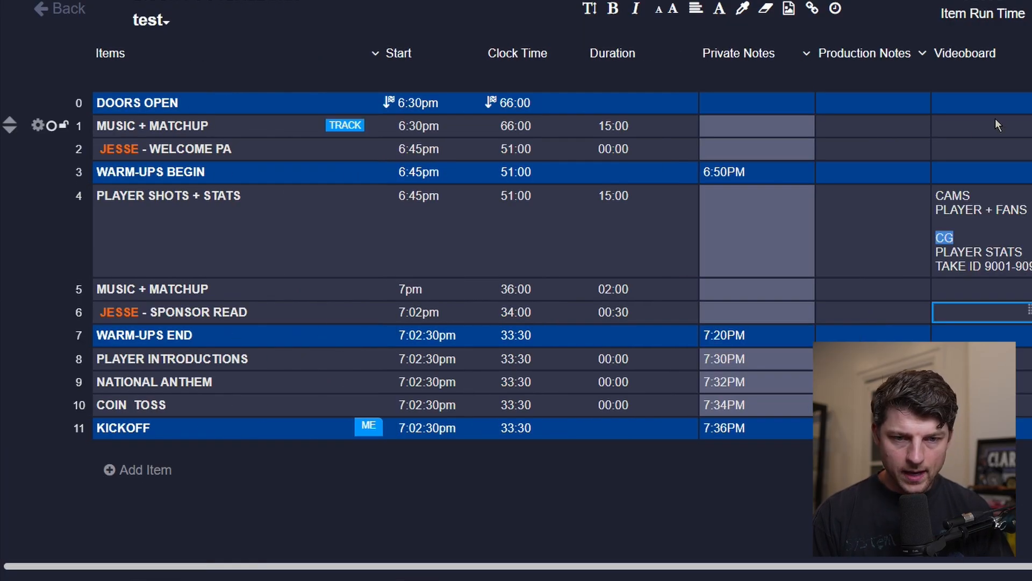
left_click(876, 127)
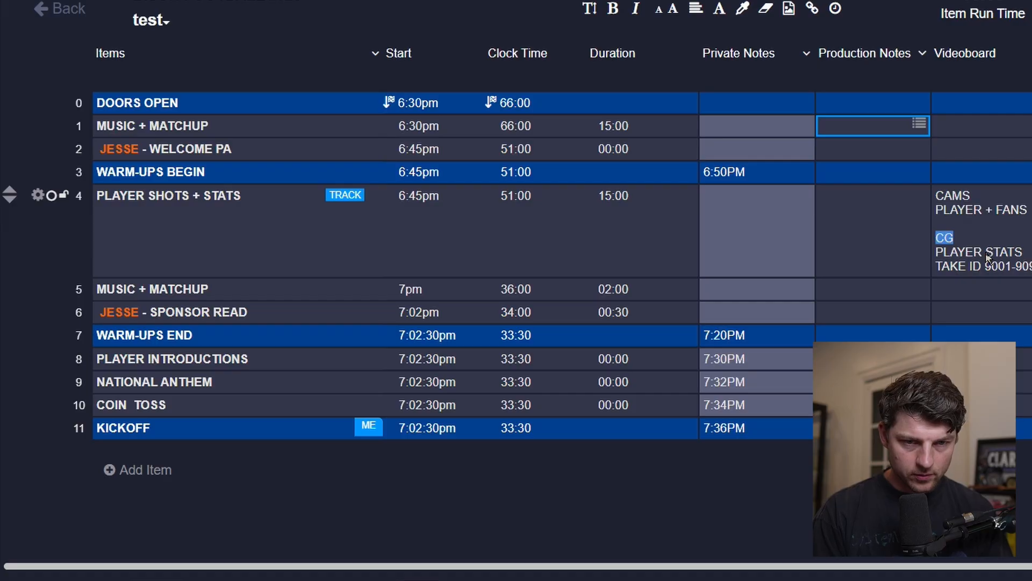
type("DAK")
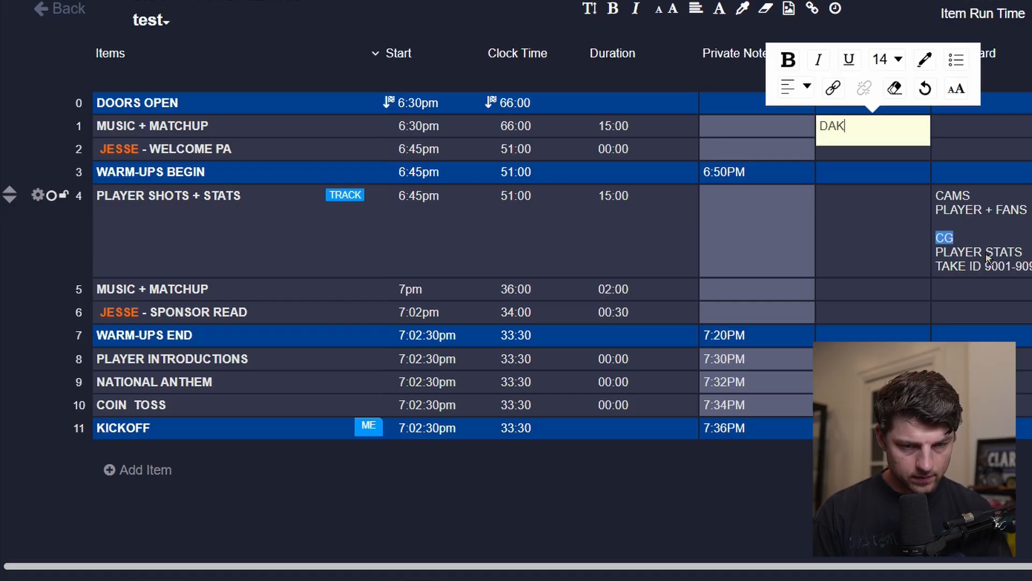
type("TRONICS")
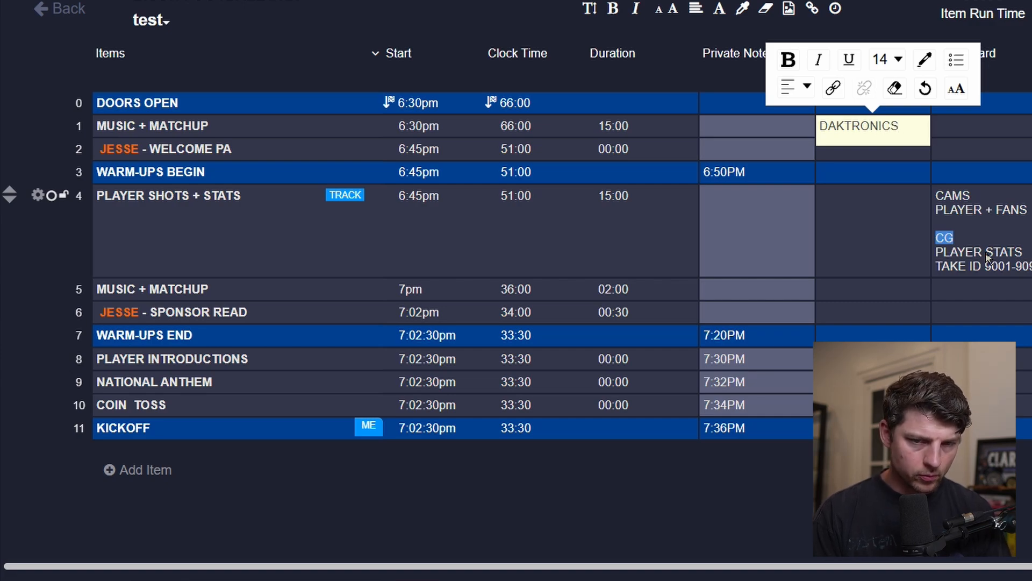
key("Tab")
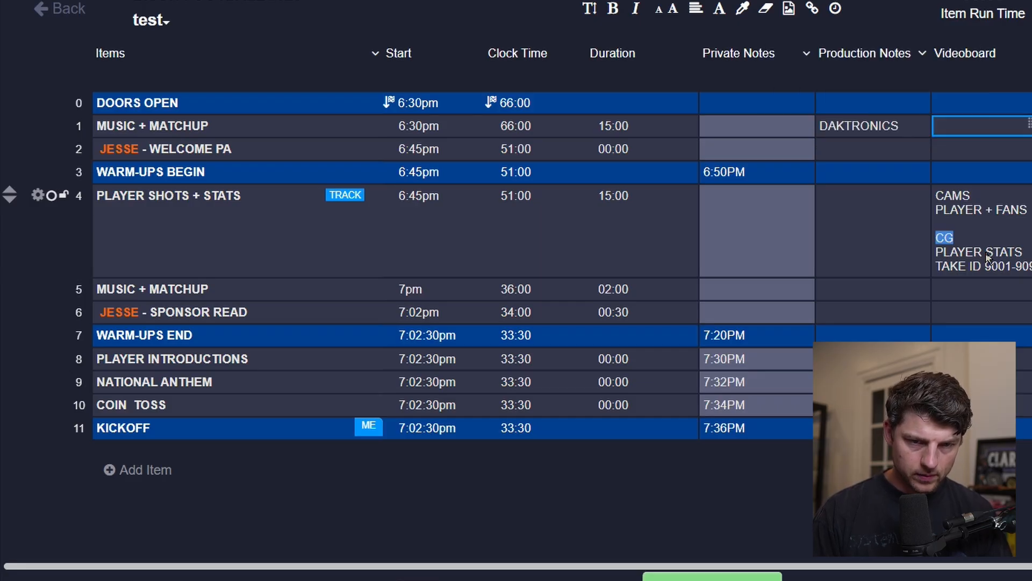
Move DAKTRONICS from the Production Notes cell to the Videoboard cell of the same row.
key("Down")
key("Left")
key("Up")
key("ctrl+c")
key("Right")
key("ctrl+c")
key("Left")
key("ctrl+c")
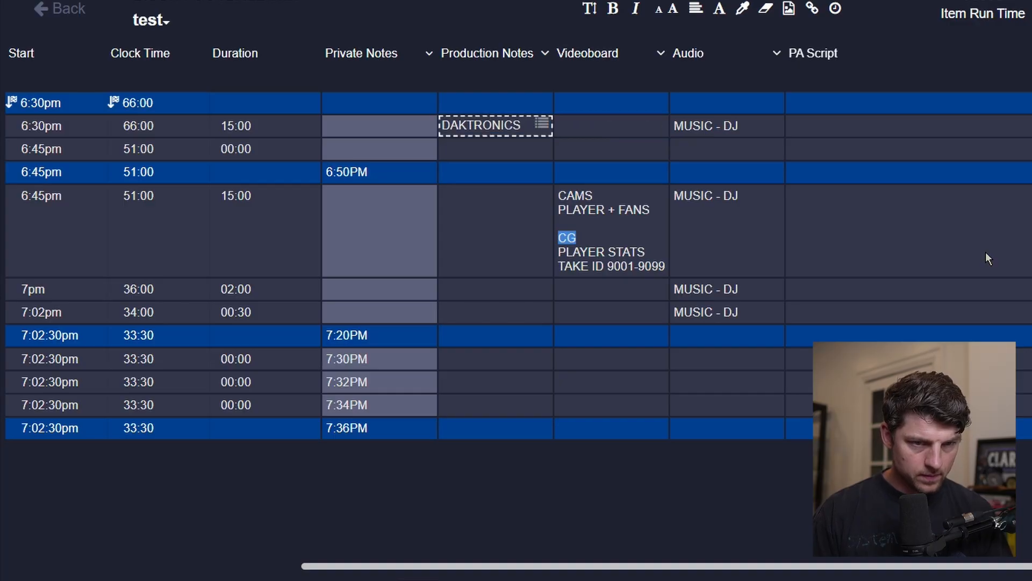
key("Right")
key("ctrl+v")
key("Left")
key("Left")
key("Left")
key("Left")
key("Left")
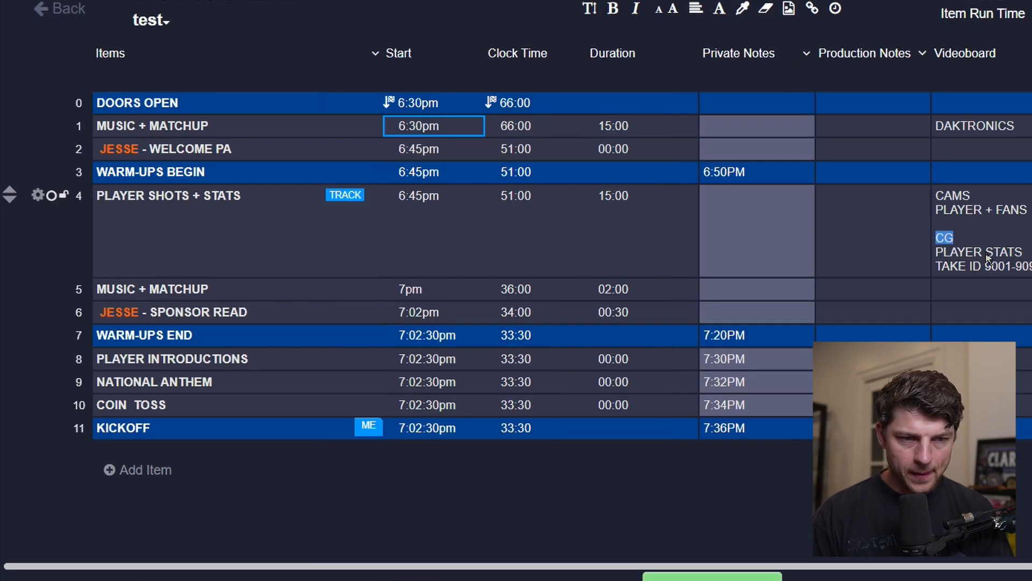
Enter FROM SECTION 120 in the JESSE - WELCOME PA Production Notes cell.
left_click(870, 151)
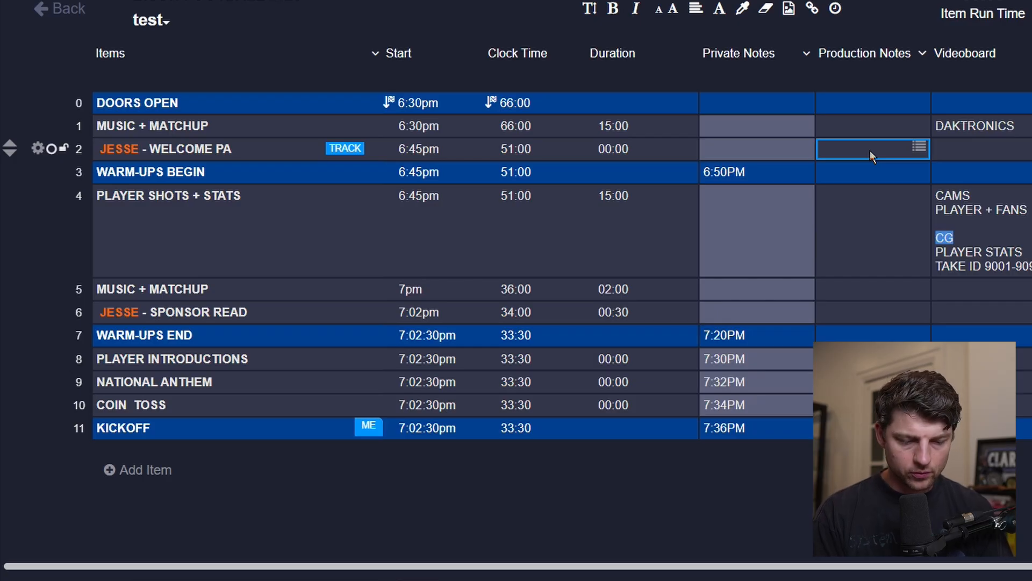
type("SE")
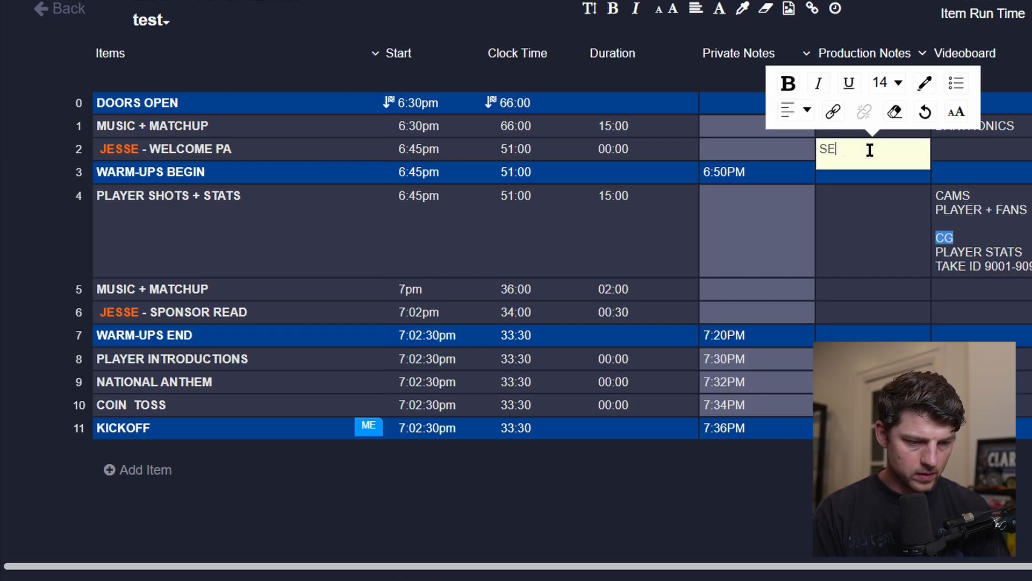
type("CTION 120")
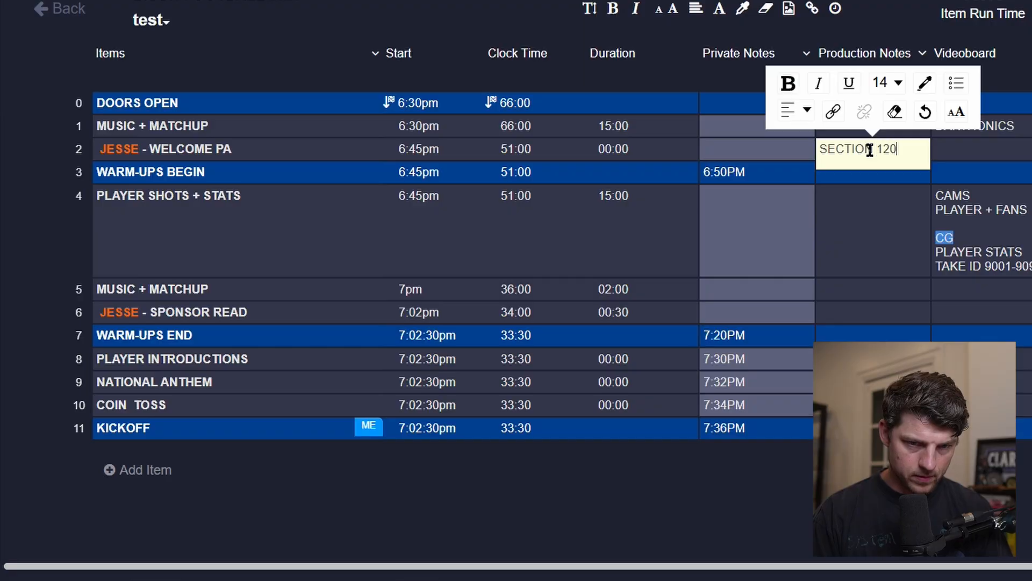
left_click(820, 149)
type("FROM")
key("Tab")
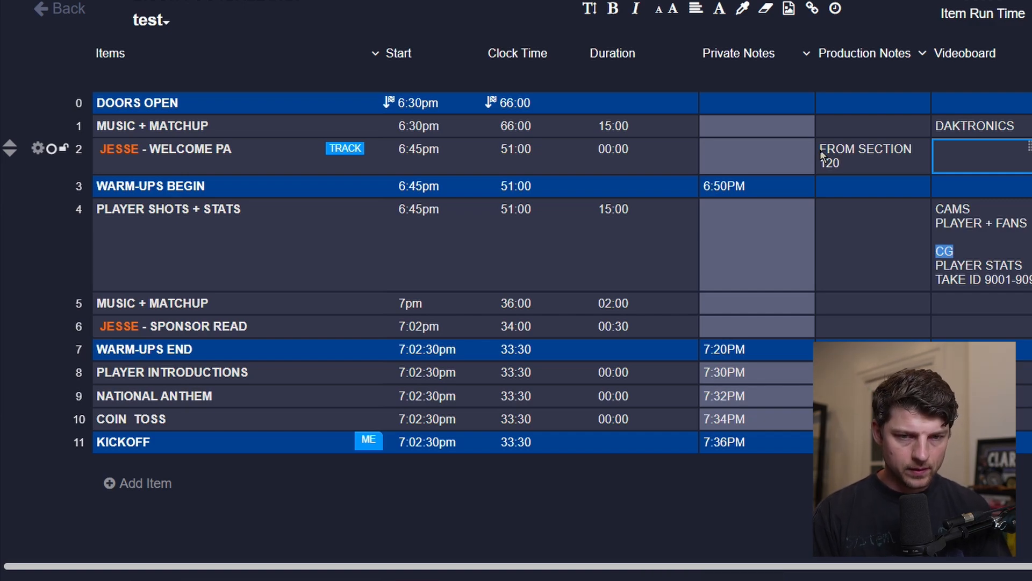
Enter CAM 4 in the JESSE - WELCOME PA Videoboard cell.
type("CAM 4")
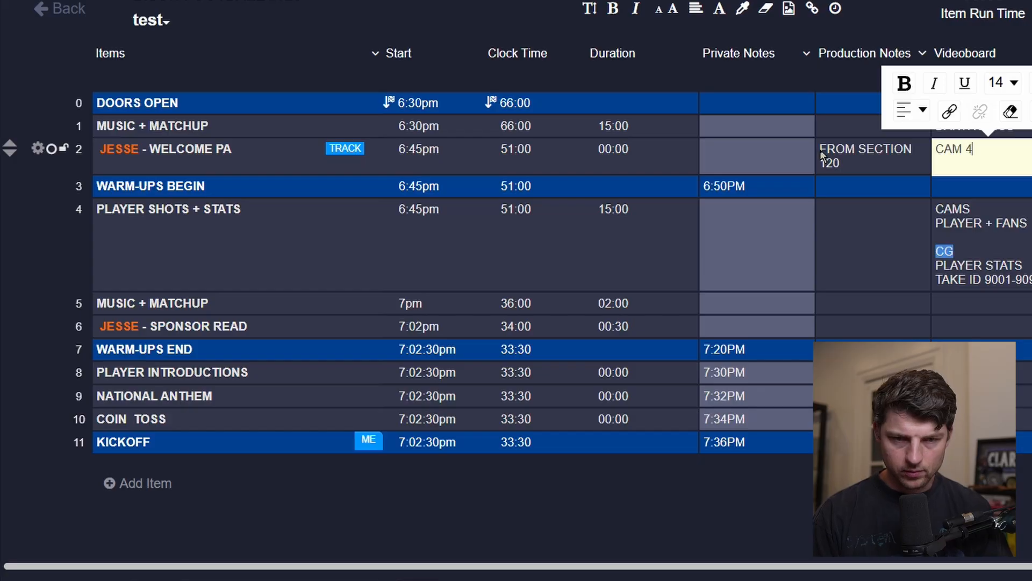
key("Escape")
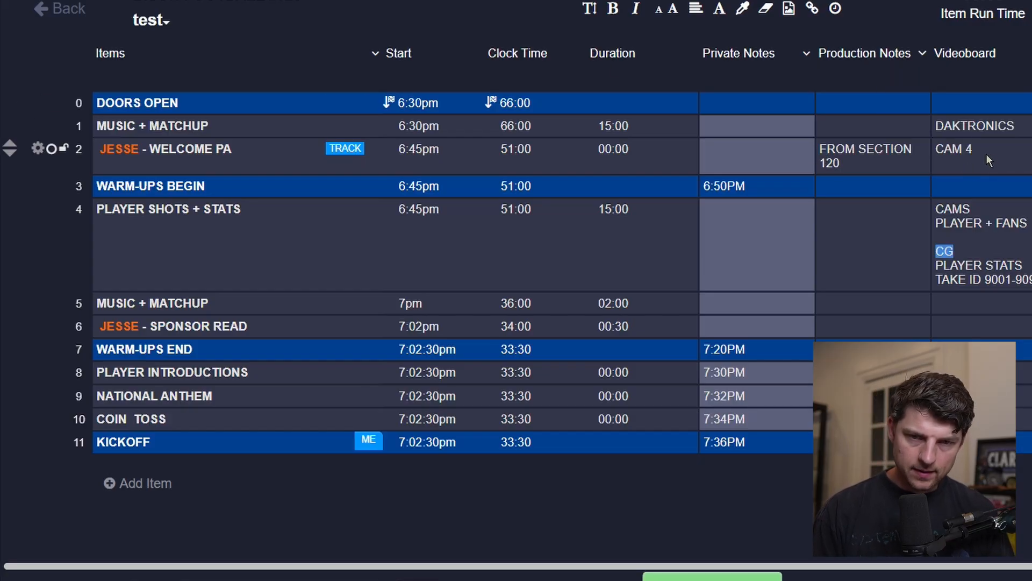
Add a blank line and lines CG, LOWER THIRD, NAME KEY and TAKE ID: 8001 to the WELCOME PA Videoboard cell.
left_click(988, 153)
left_click(989, 153)
key("Return")
key("Return")
type("CG")
key("Return")
type("L")
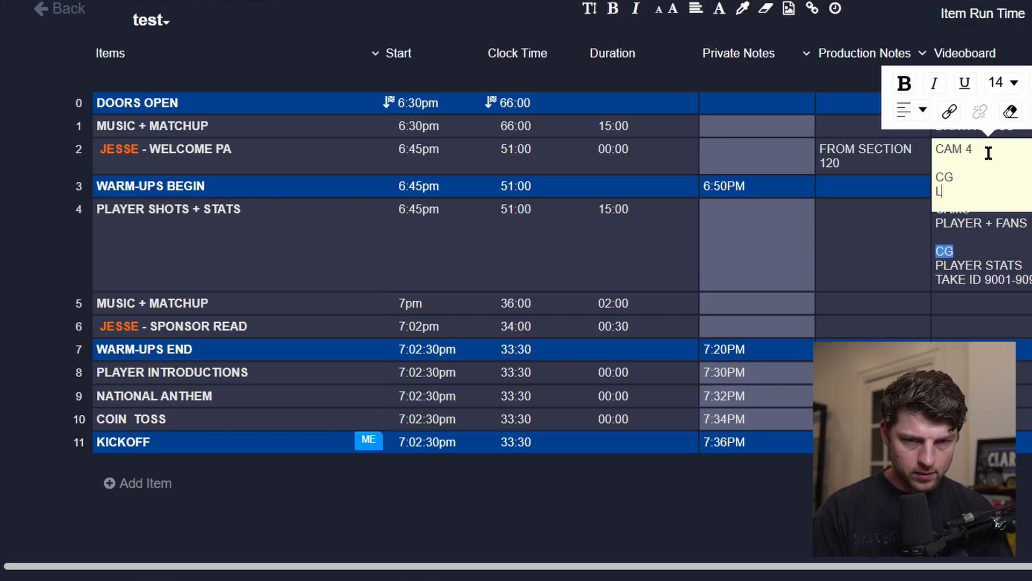
type("OWER THIRF")
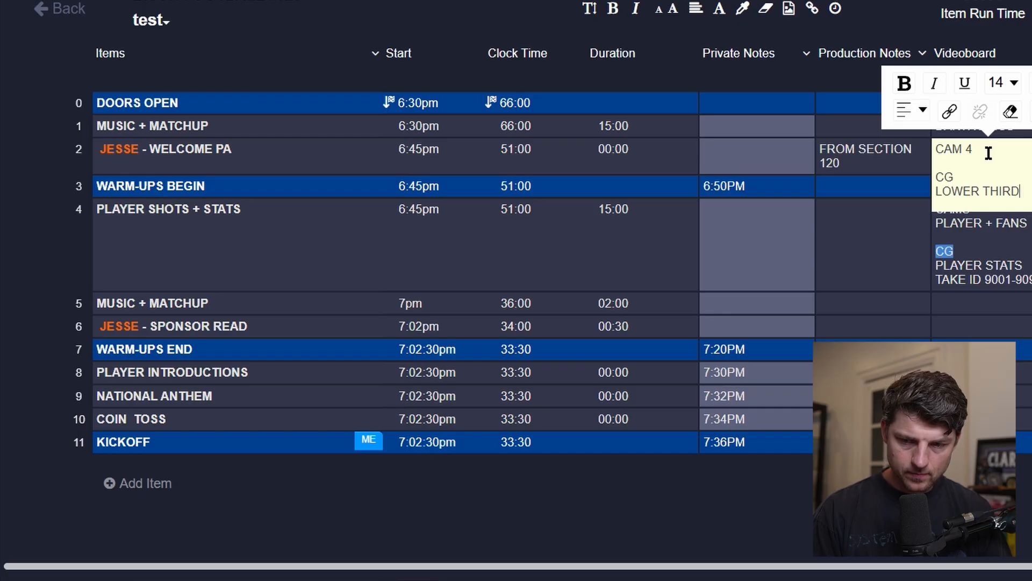
key("Return")
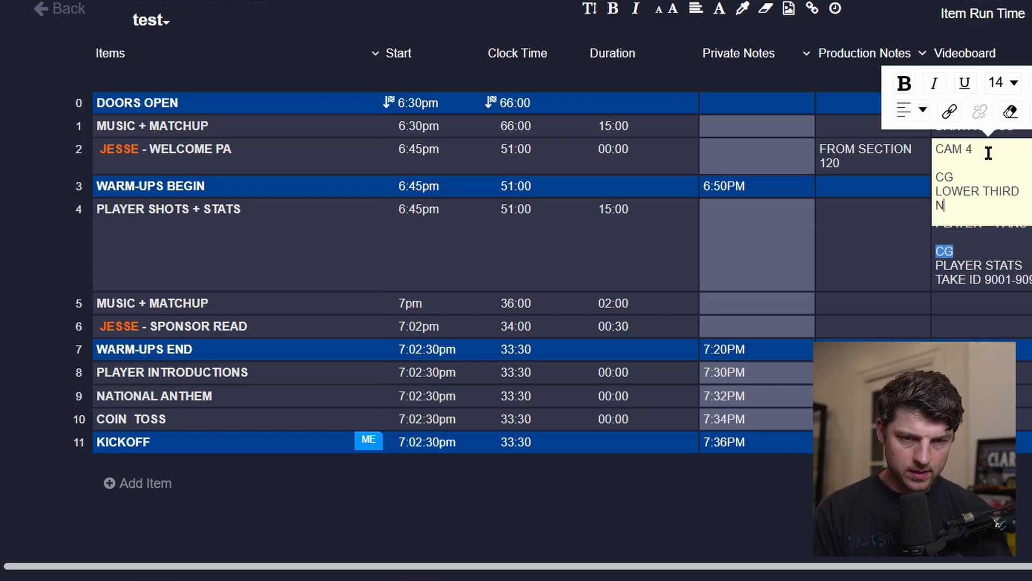
type("AME KEY")
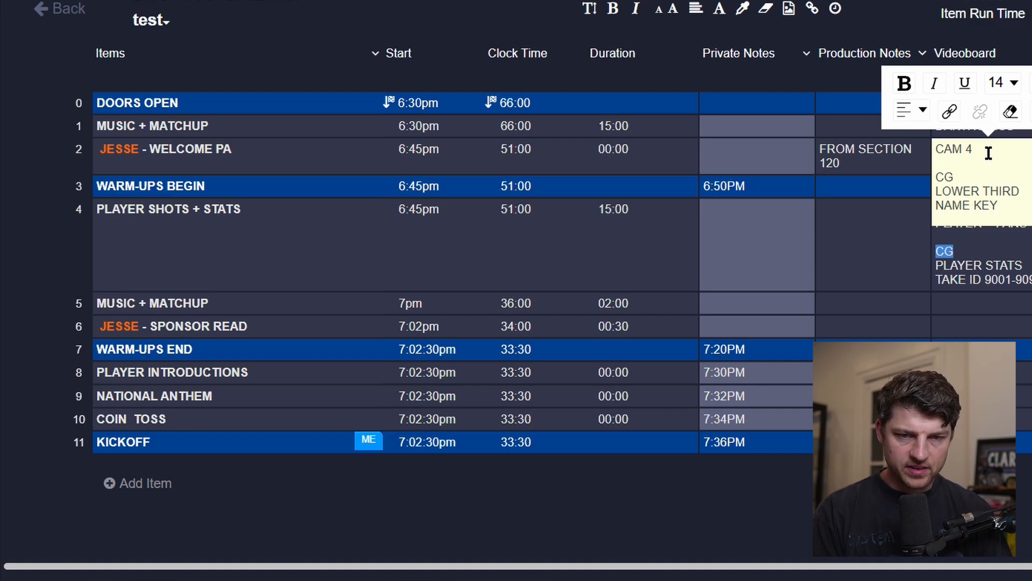
key("Return")
type("TAKE ID:")
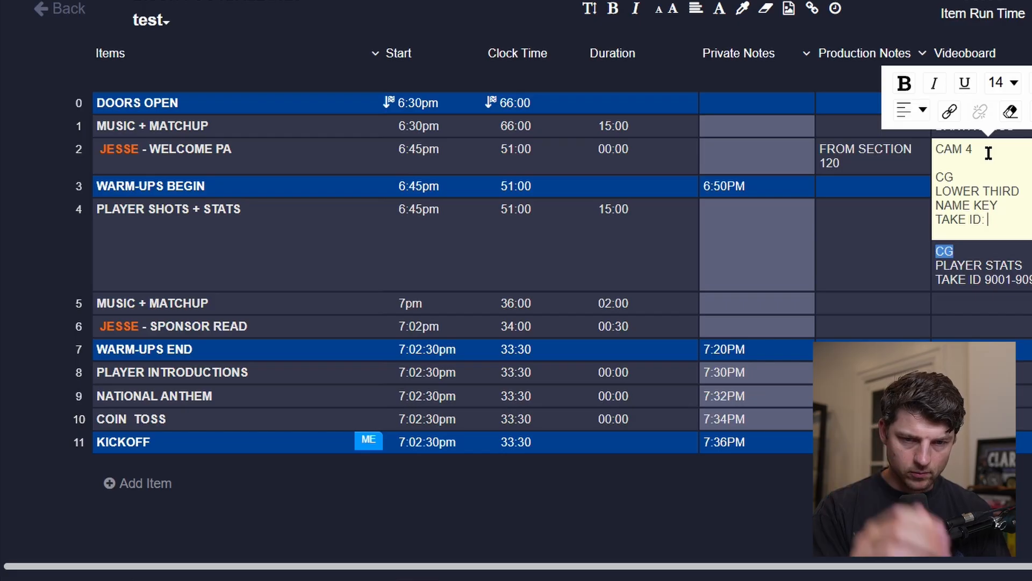
type(" 8001")
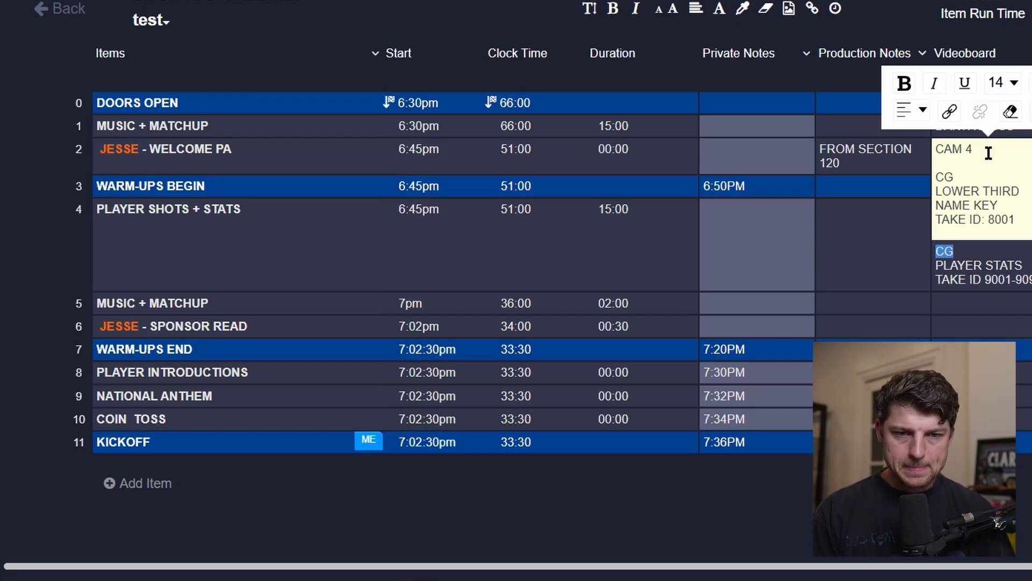
key("Return")
Select the CG line in the WELCOME PA Videoboard cell and leave the cell.
double_click(997, 188)
double_click(944, 178)
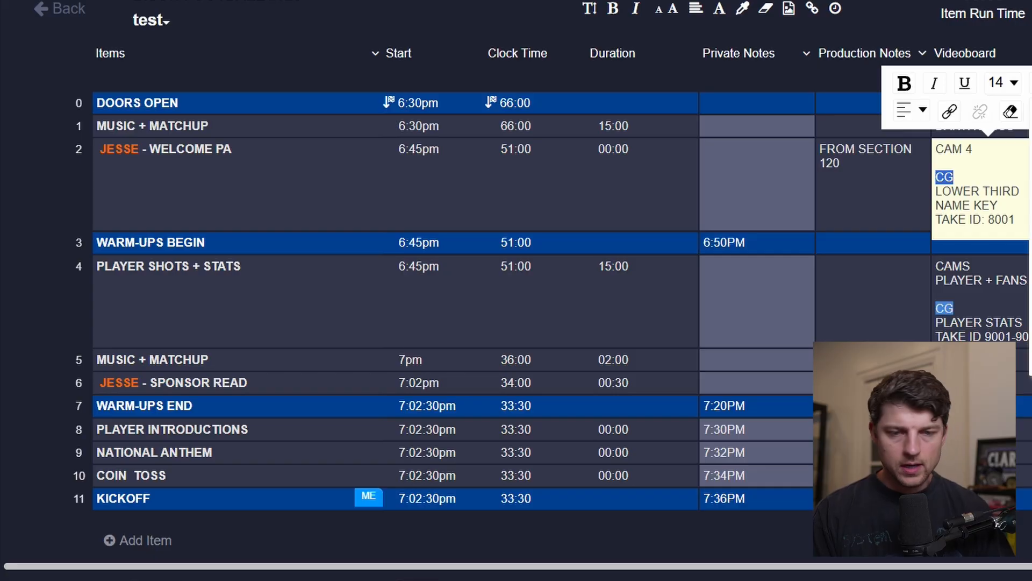
left_click(901, 261)
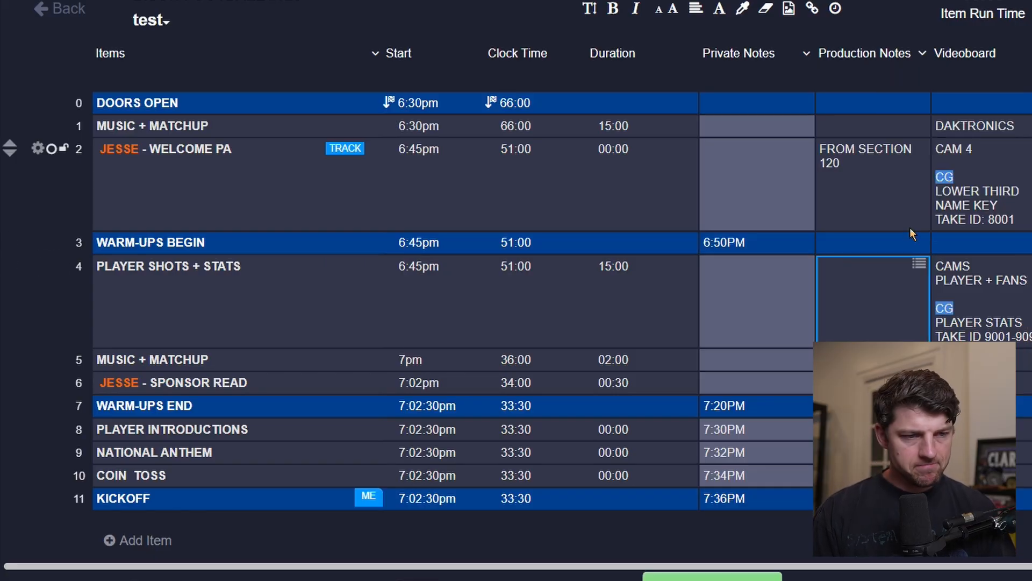
Add a MATCHUP line below DAKTRONICS in the MUSIC + MATCHUP Videoboard cell.
key("Up")
key("Up")
key("Up")
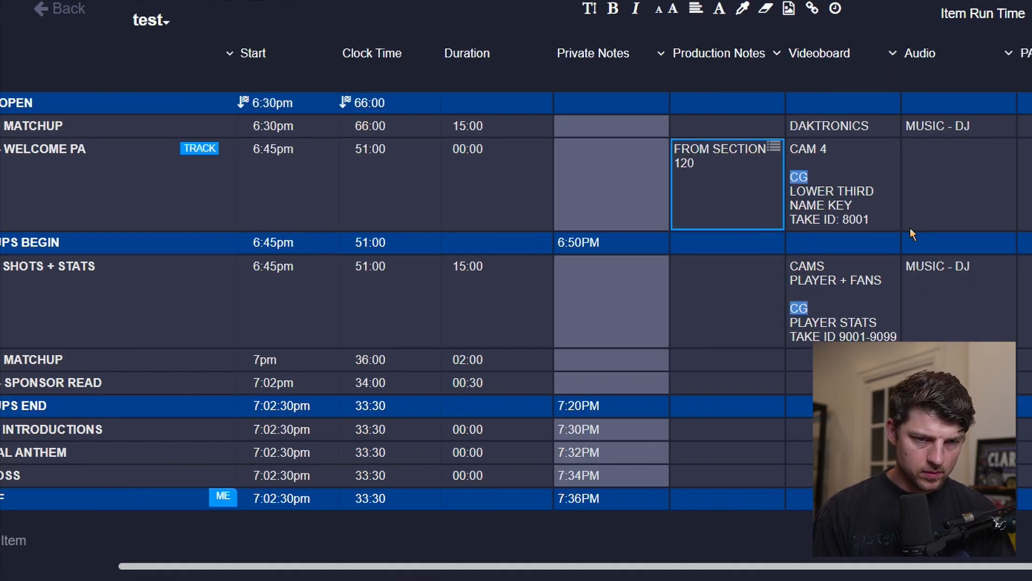
key("Right")
key("Return")
key("shift+Return")
type("MATCHUP")
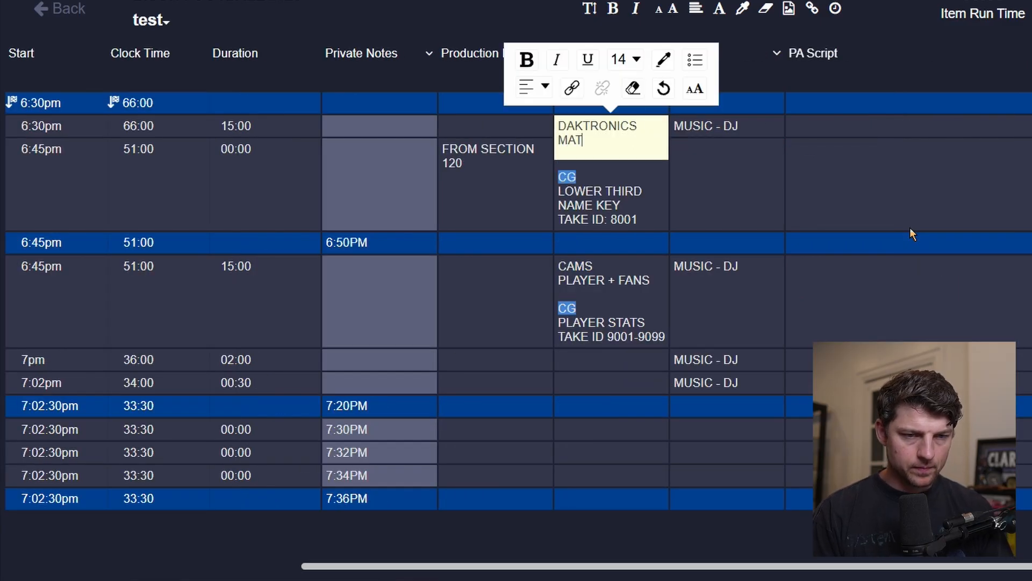
key("Tab")
Highlight the word DAKTRONICS in red in the MUSIC + MATCHUP Videoboard cell.
scroll(910, 234, "left", 10)
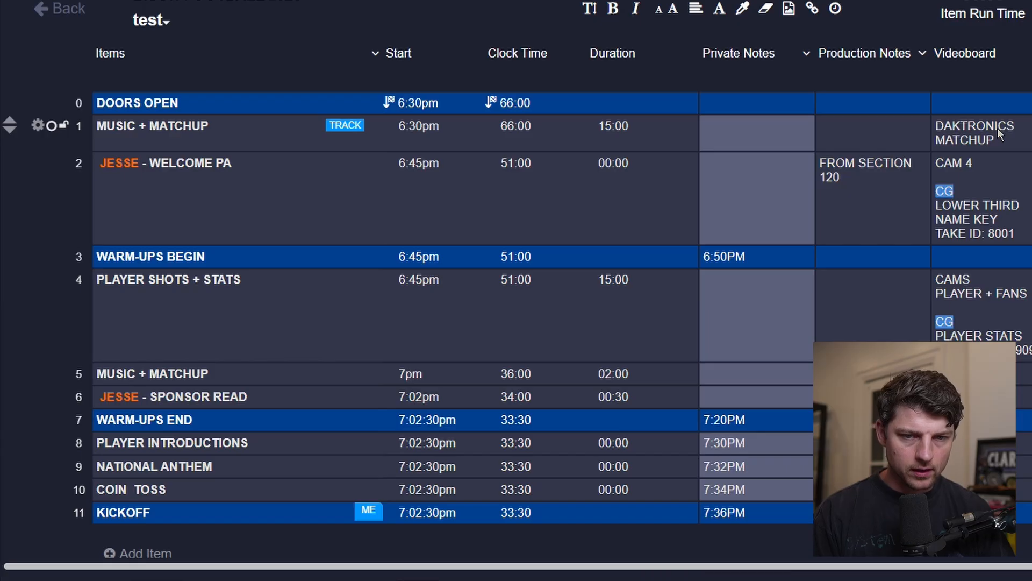
double_click(1018, 126)
left_click_drag(1025, 124, 1027, 100)
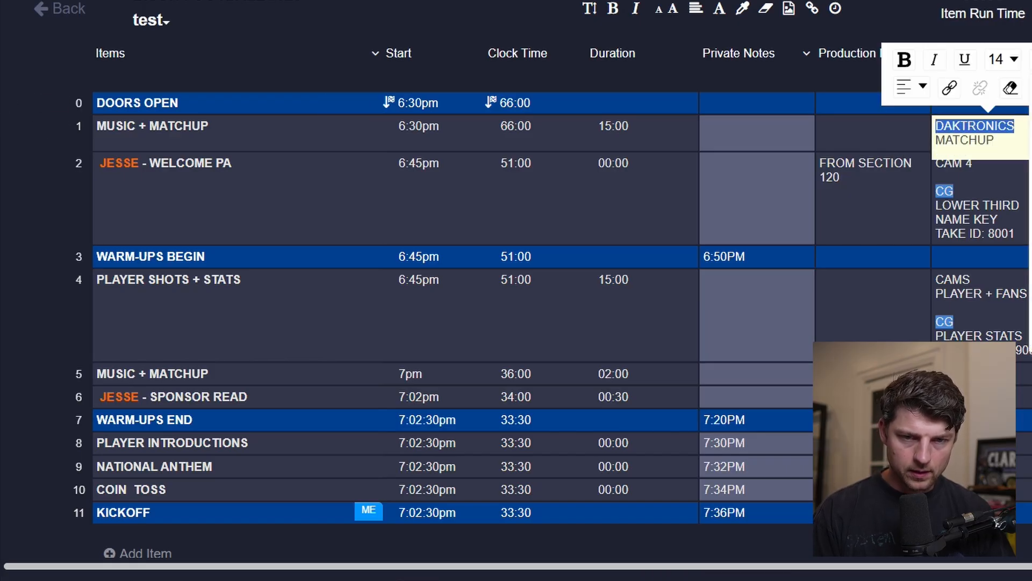
left_click(831, 221)
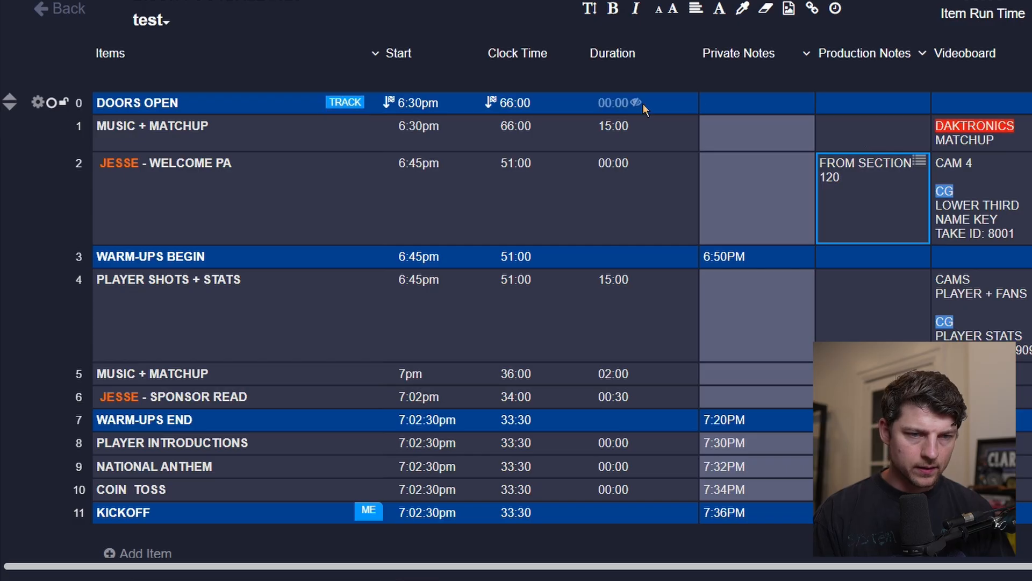
key("Escape")
Enter WELCOME TO TONIGHT'S GAME, IT'S OUR in the JESSE - WELCOME PA PA Script cell.
double_click(908, 199)
type("WELCOME TO TON")
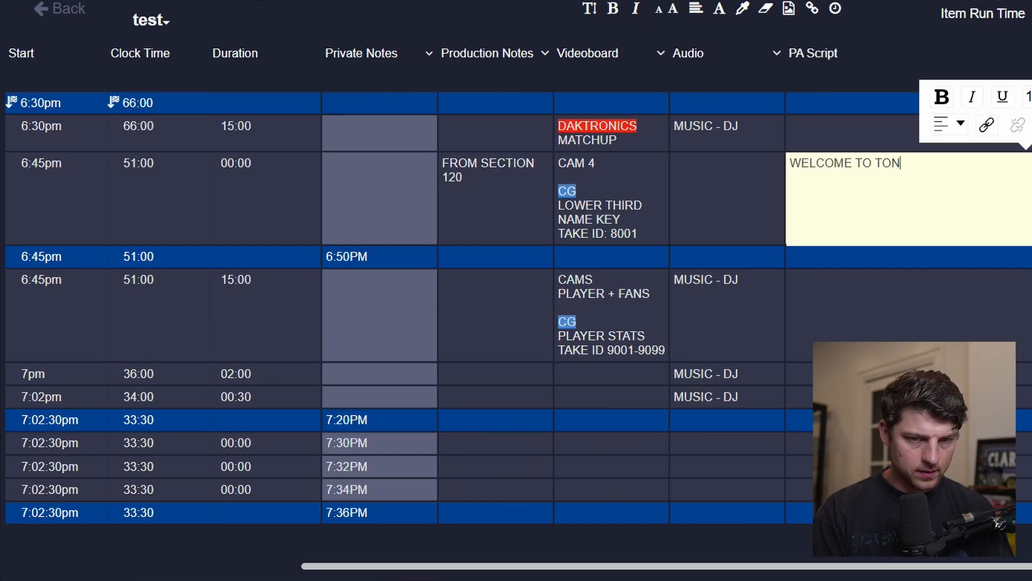
type("IGHT'S GAME")
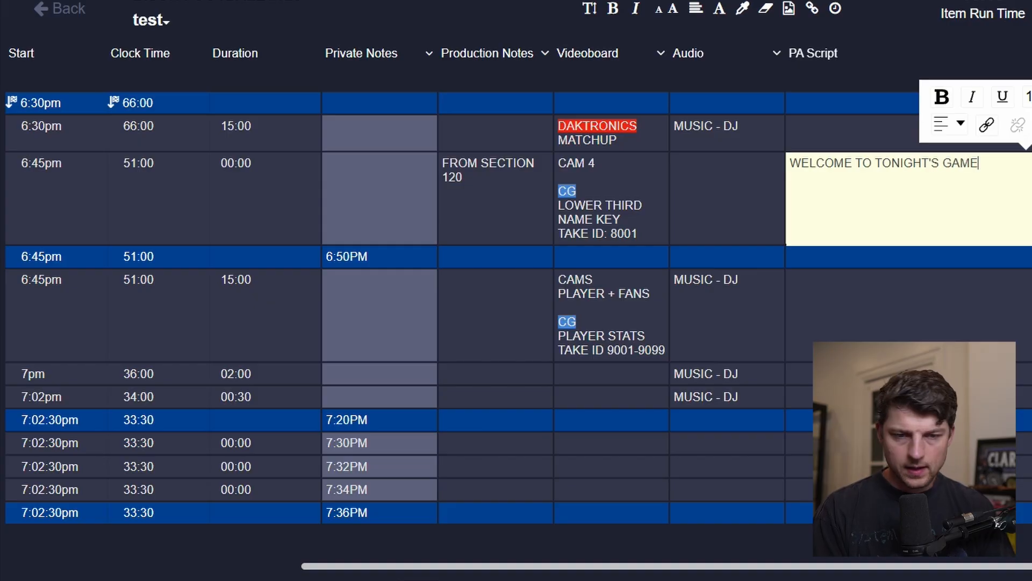
type(", IT'S OUT")
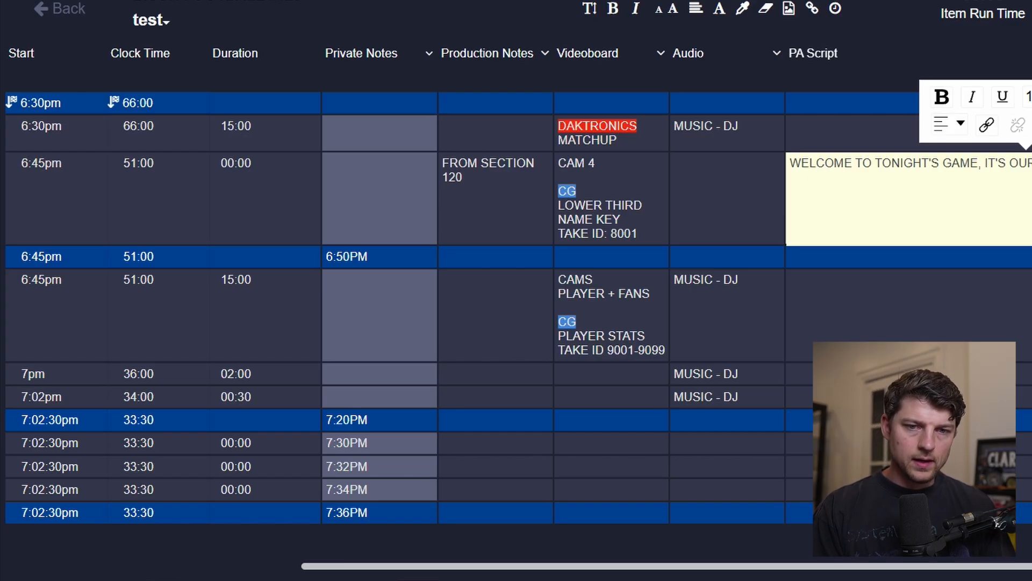
key("Escape")
Replace OUR with THE TOWN ____ TEAM! at the end of the WELCOME PA script line.
scroll(516, 290, "left", 10)
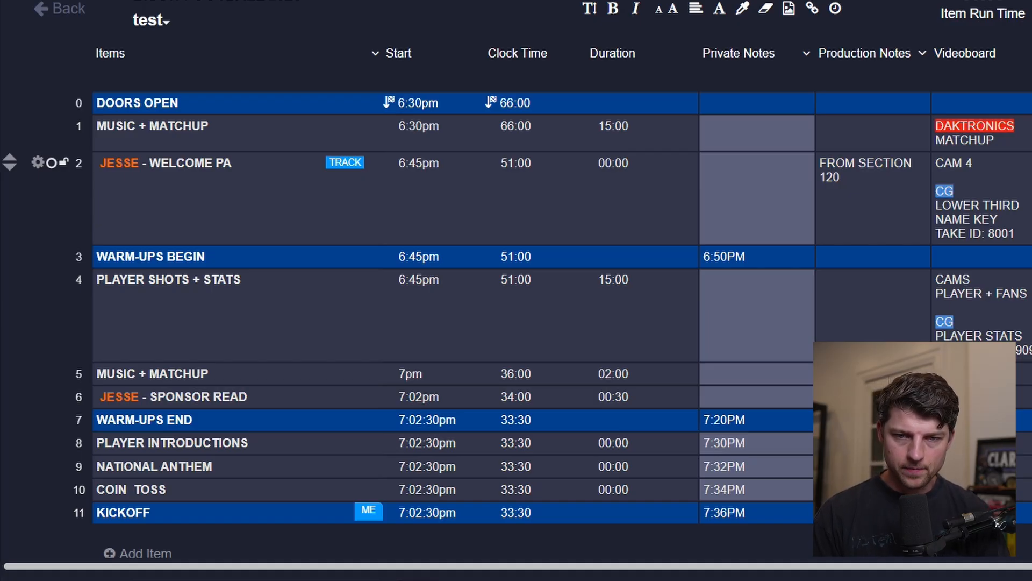
scroll(909, 199, "right", 6)
left_click(909, 199)
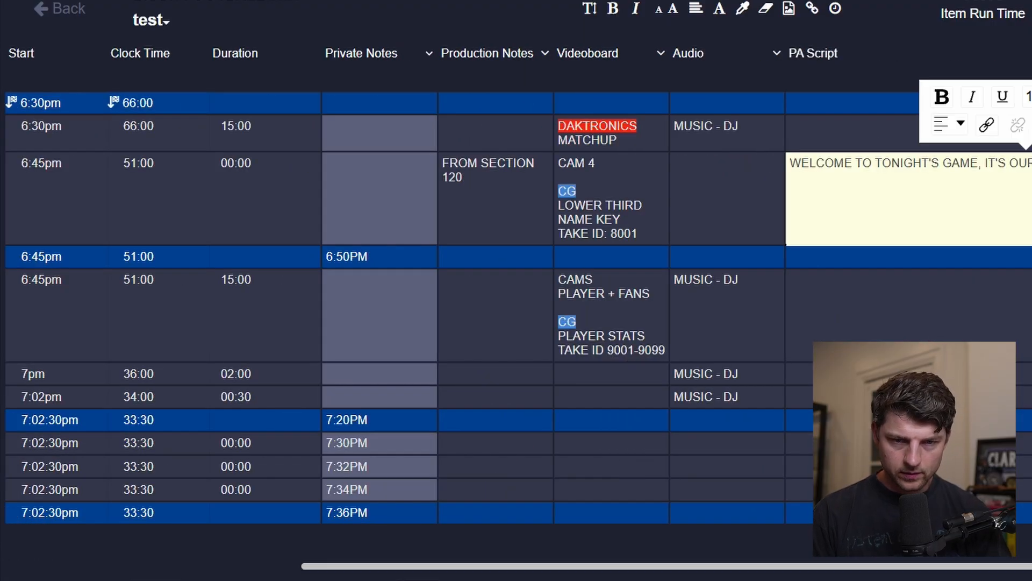
left_click_drag(1008, 163, 1031, 163)
type("THE")
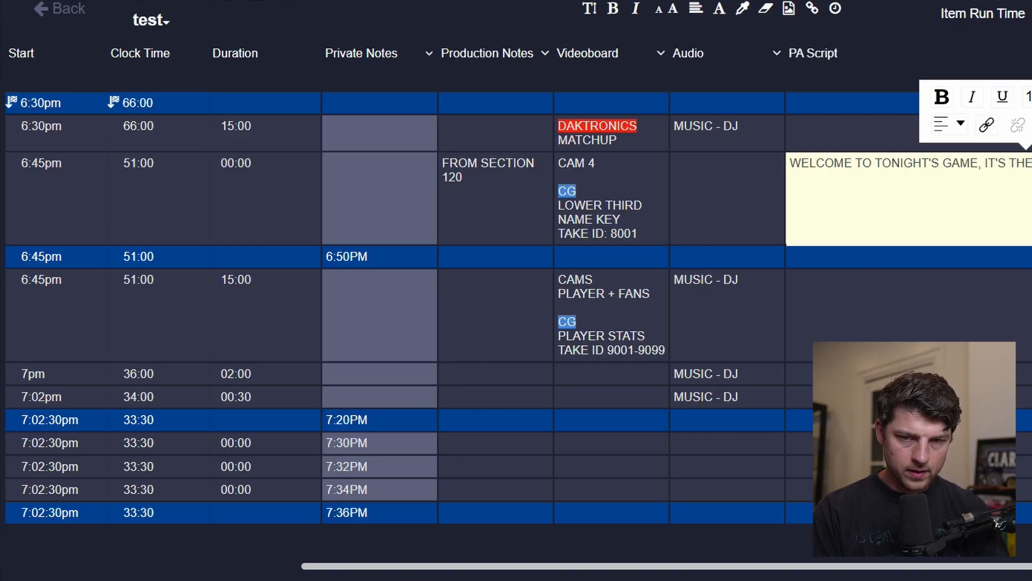
type(" TOWN ")
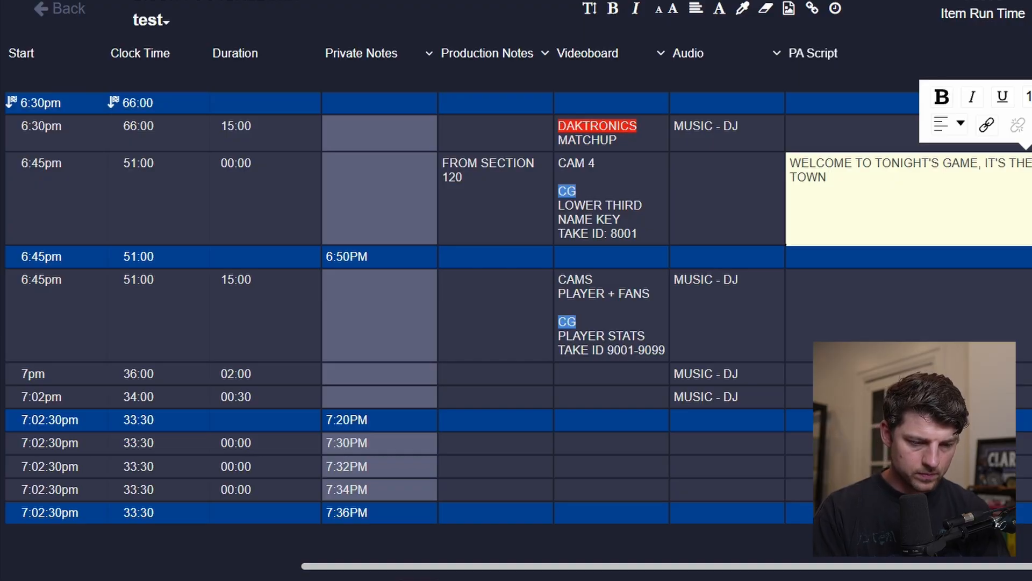
type("____ TEAM!")
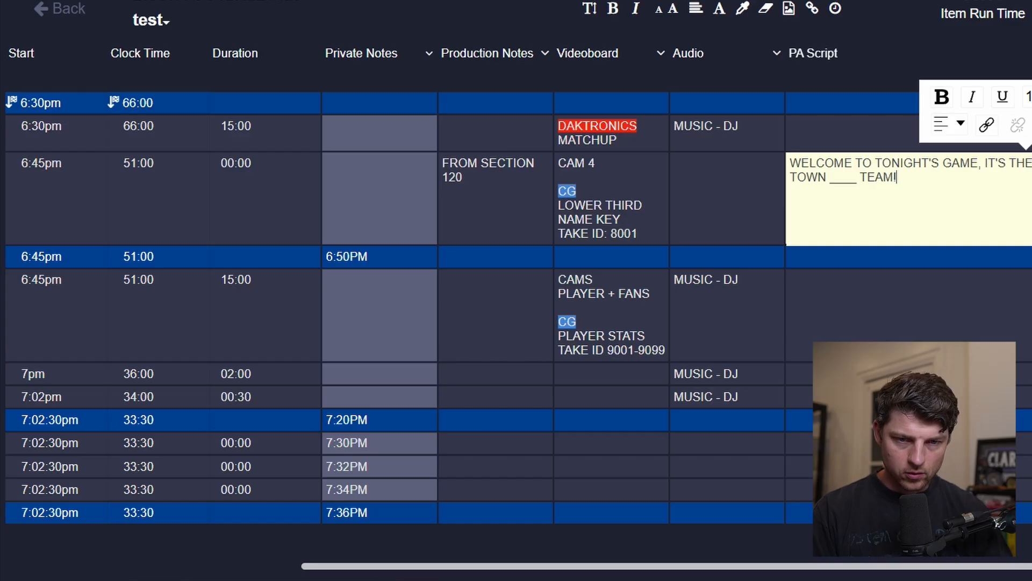
key("Escape")
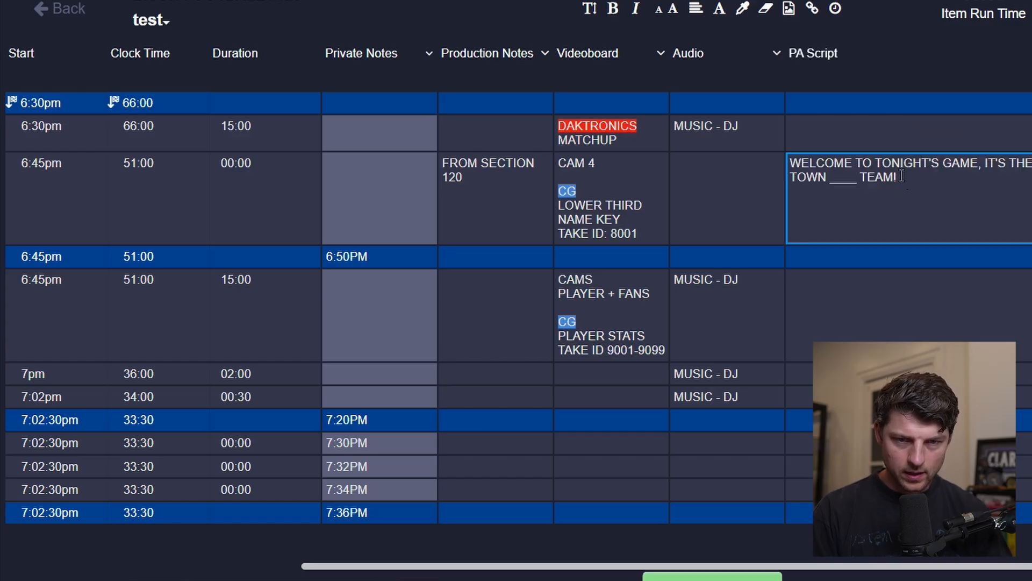
Delete the blank underscores from the WELCOME PA script so it reads THE TOWN TEAM!
left_click(902, 175)
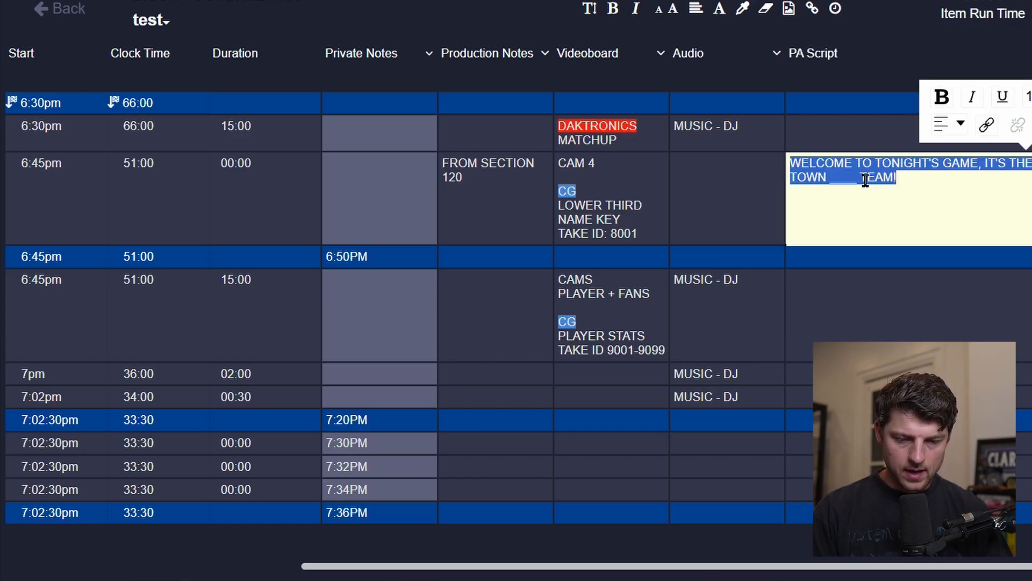
key("End")
key("Left")
key("Left")
key("BackSpace")
key("BackSpace")
key("BackSpace")
key("BackSpace")
key("BackSpace")
key("Return")
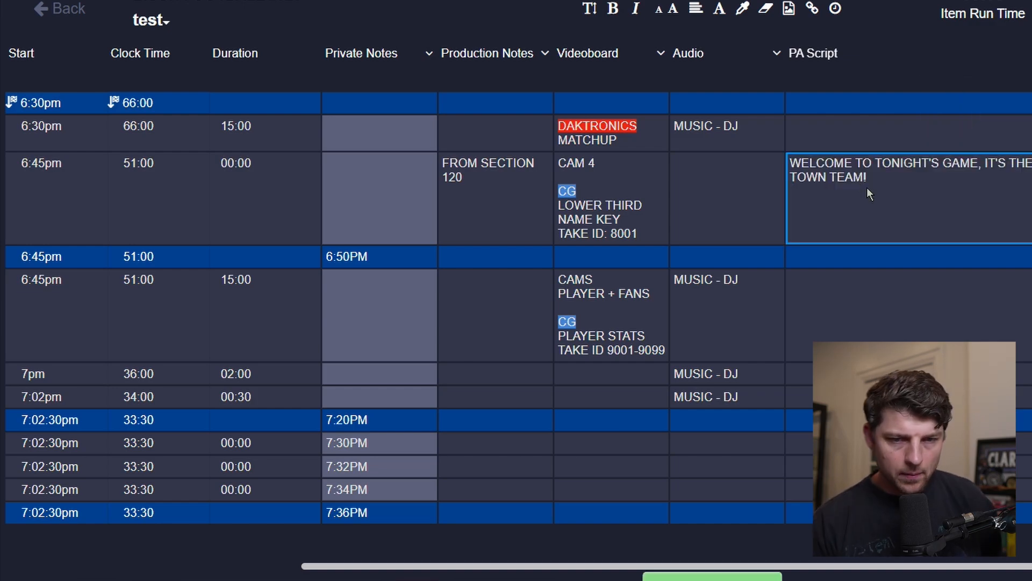
Enter MUSIC BED in the JESSE - WELCOME PA Audio cell.
scroll(867, 187, "left", 7)
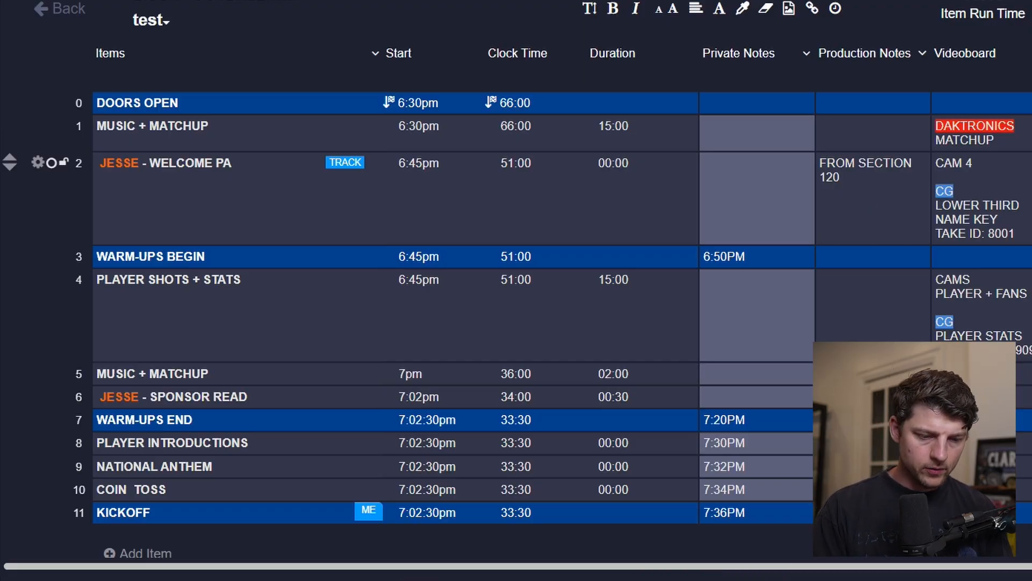
left_click(959, 198)
type("MUSIC")
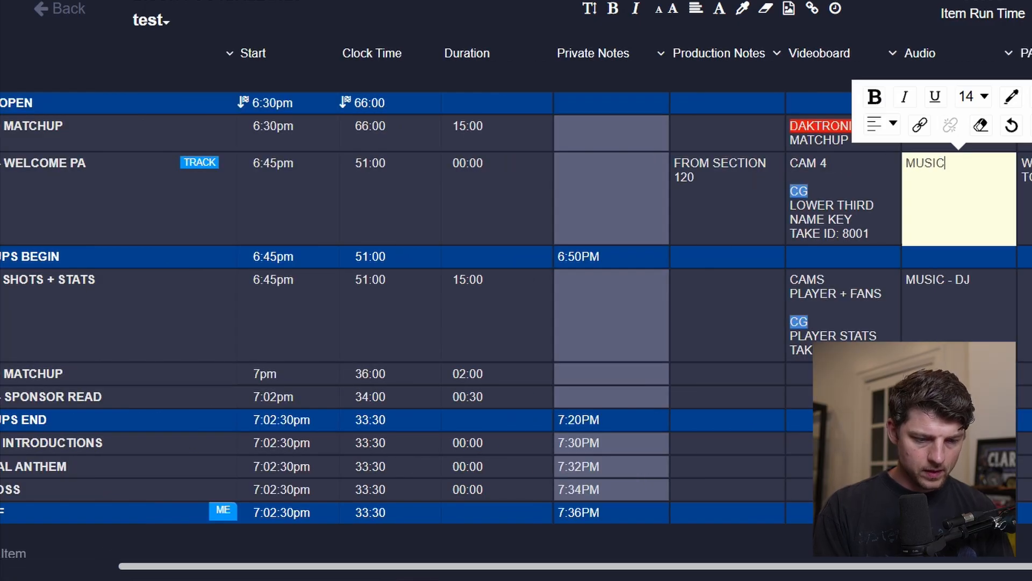
type(" - DJ")
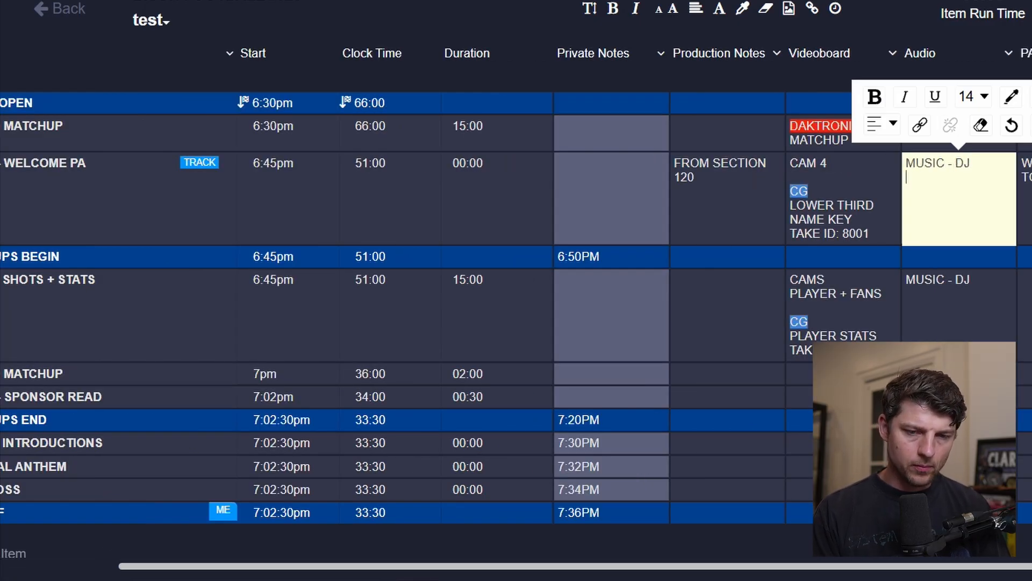
key("BackSpace")
key("BackSpace")
key("BackSpace")
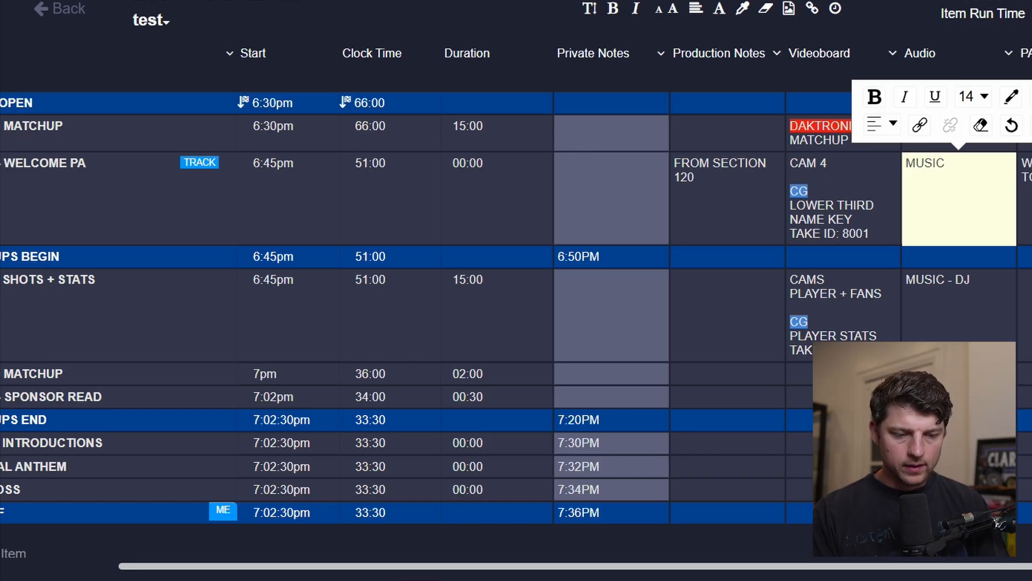
type("D")
key("Tab")
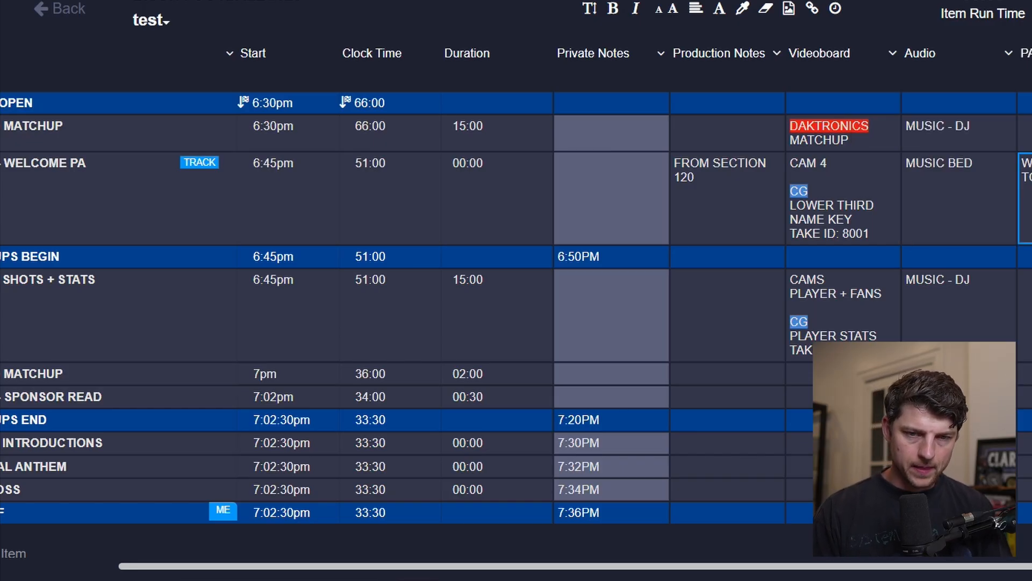
Add HOST MIC and a blank line above MUSIC BED in the WELCOME PA Audio cell.
key("shift+Tab")
key("Return")
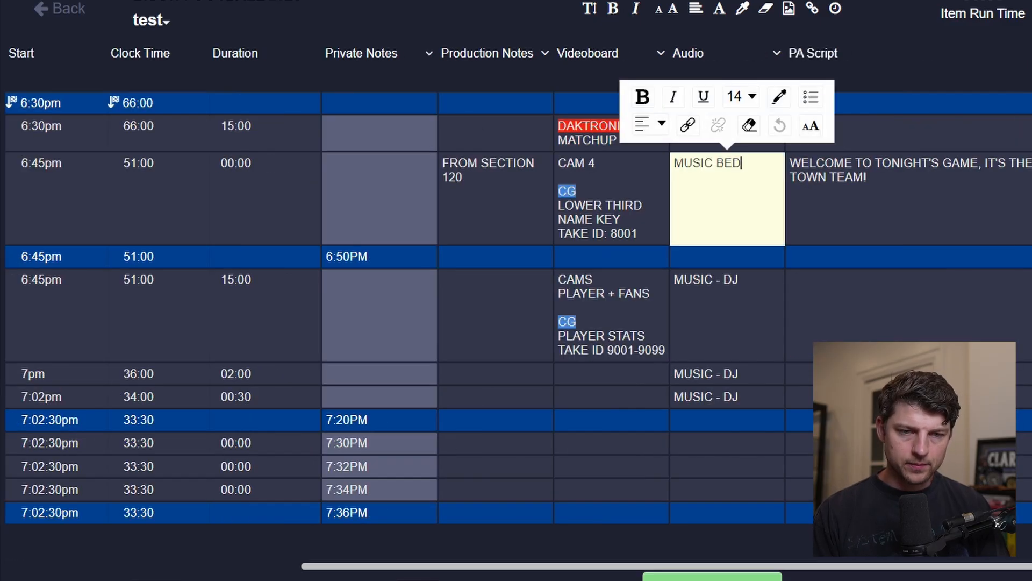
type("\\")
key("BackSpace")
key("Return")
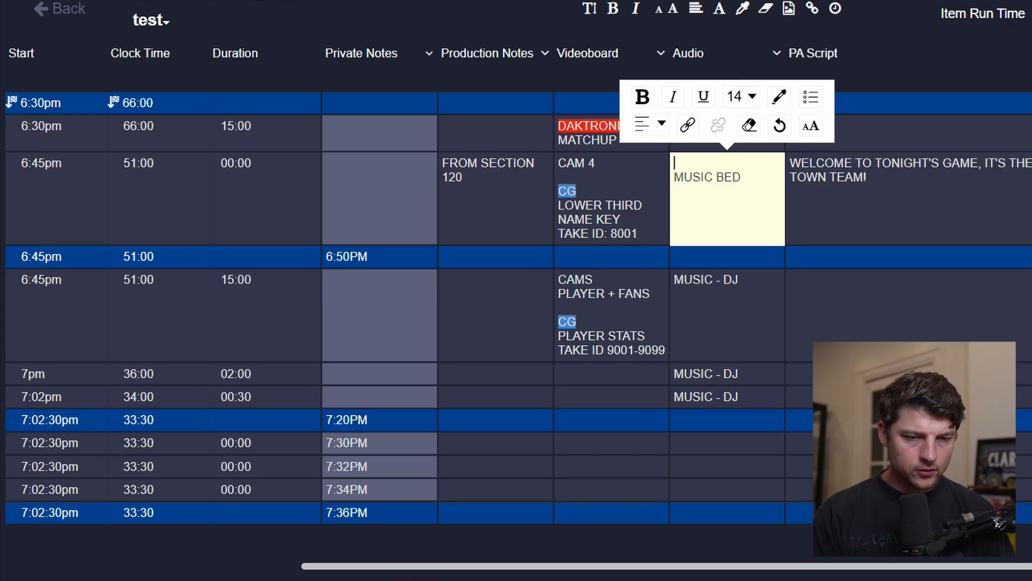
key("Return")
type("HOST MIC")
key("Tab")
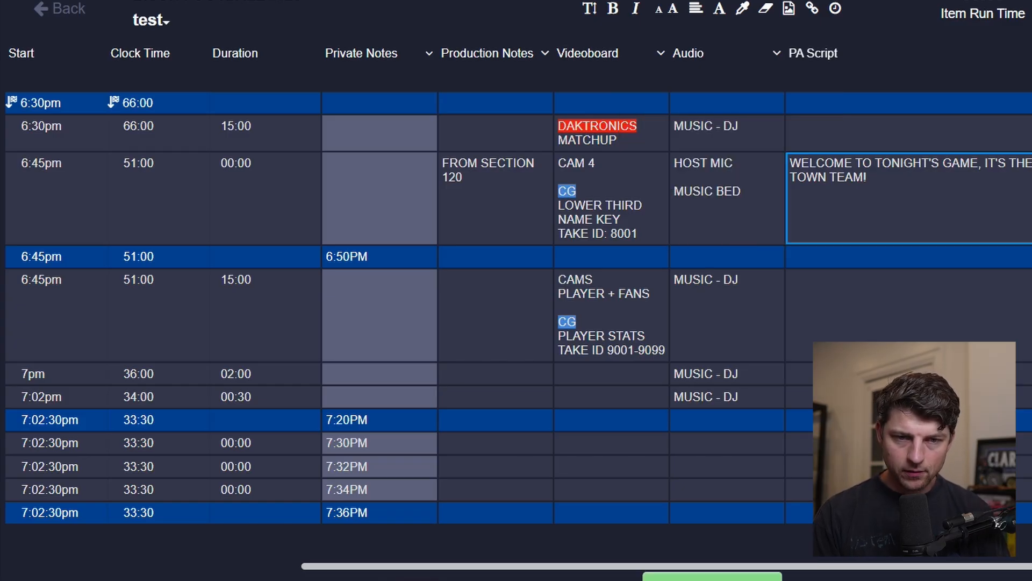
scroll(517, 307, "left", 7)
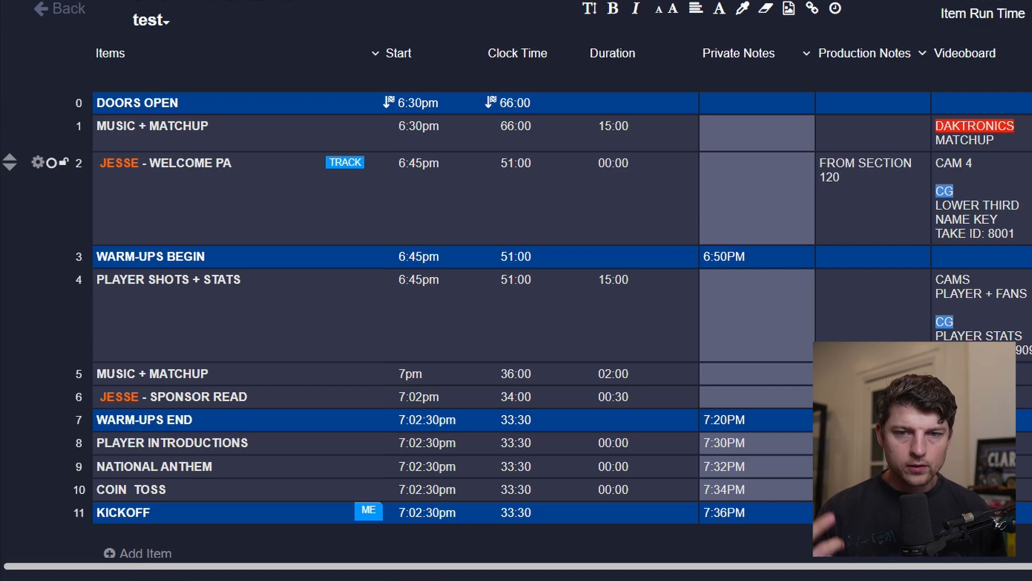
scroll(517, 290, "right", 1)
scroll(516, 291, "left", 1)
scroll(516, 290, "right", 2)
scroll(516, 290, "right", 2)
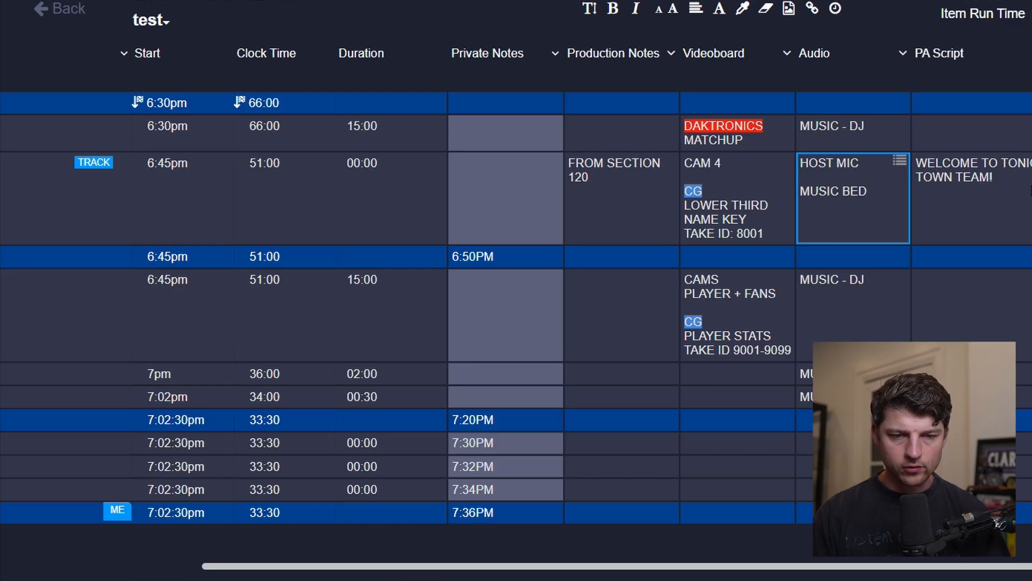
scroll(516, 199, "left", 5)
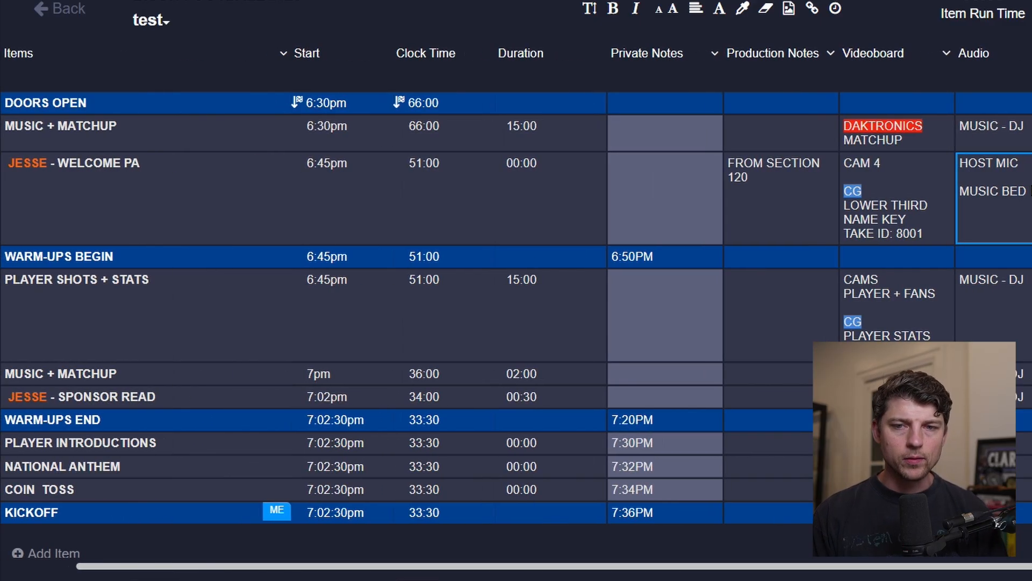
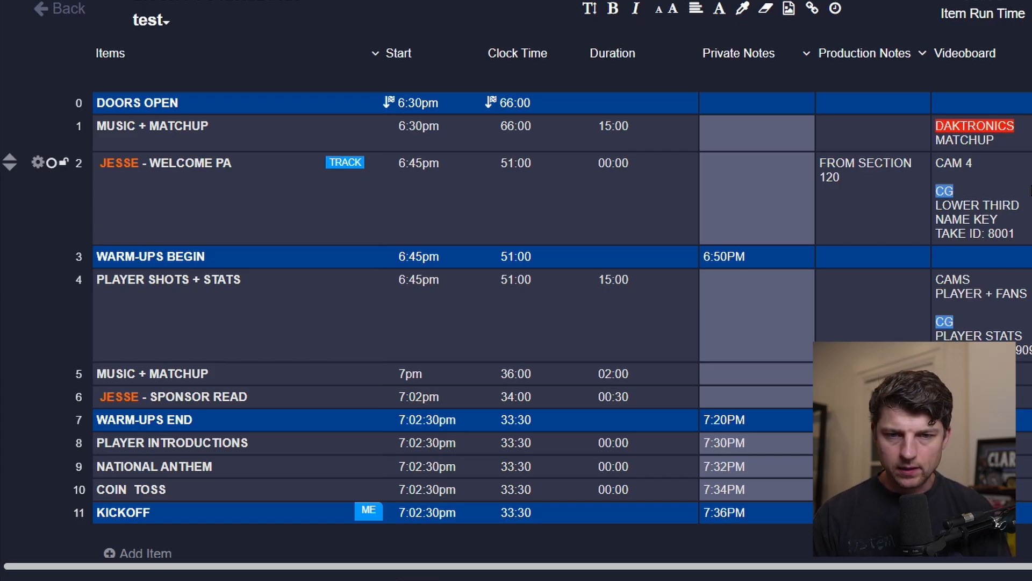
scroll(516, 306, "right", 2)
scroll(516, 199, "left", 1)
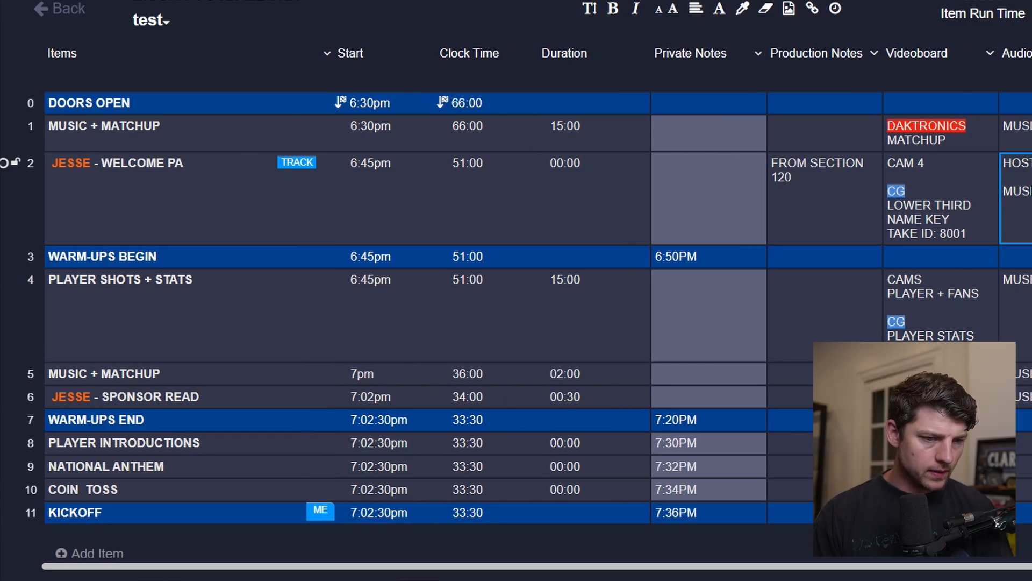
scroll(751, 304, "down", 1)
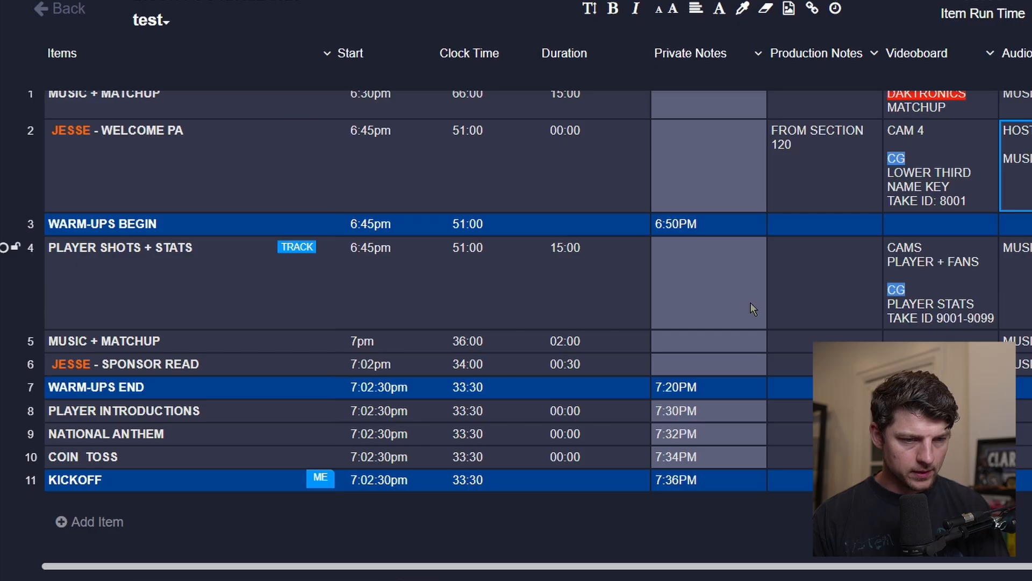
scroll(751, 306, "up", 1)
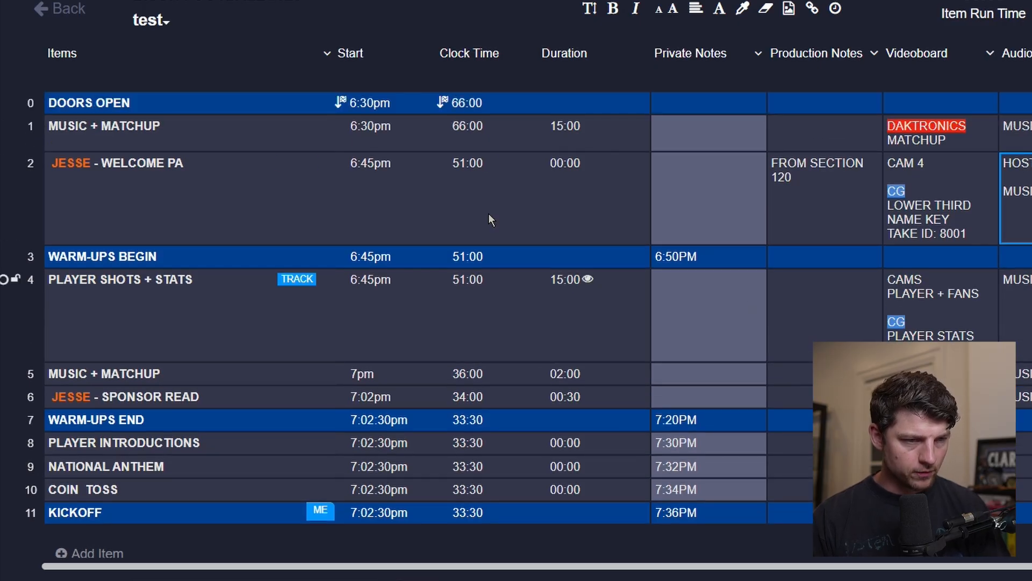
scroll(199, 202, "left", 2)
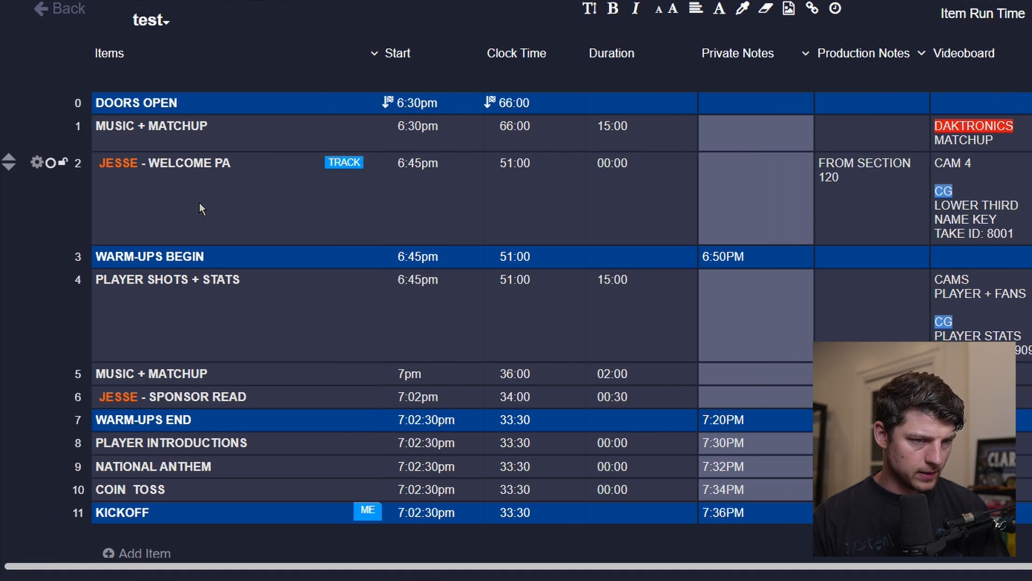
Duplicate the JESSE - WELCOME PA item and rename the copy JESSE - STADIUM RULES.
left_click(36, 162)
left_click(214, 211)
left_click(155, 256)
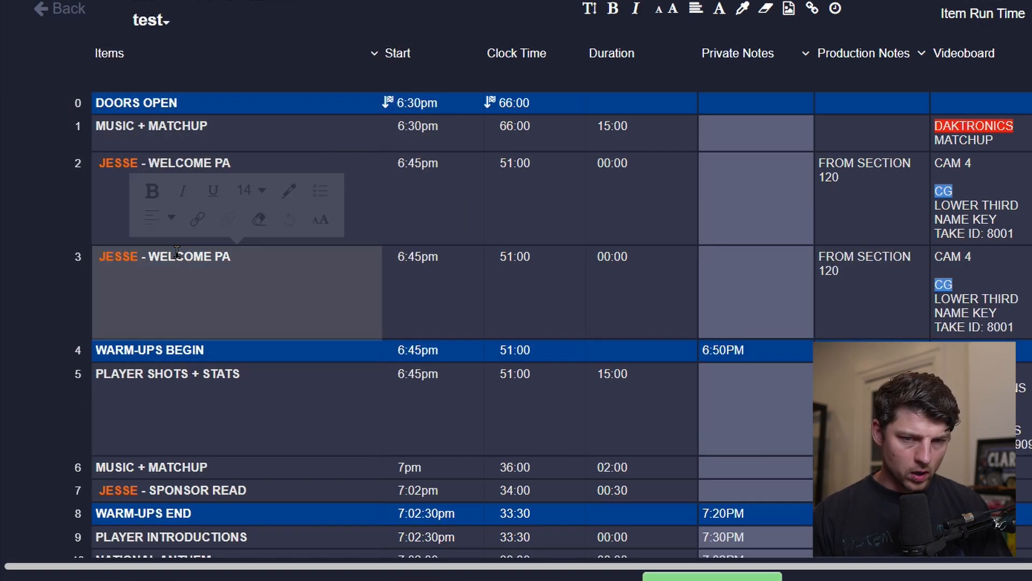
left_click_drag(155, 256, 353, 267)
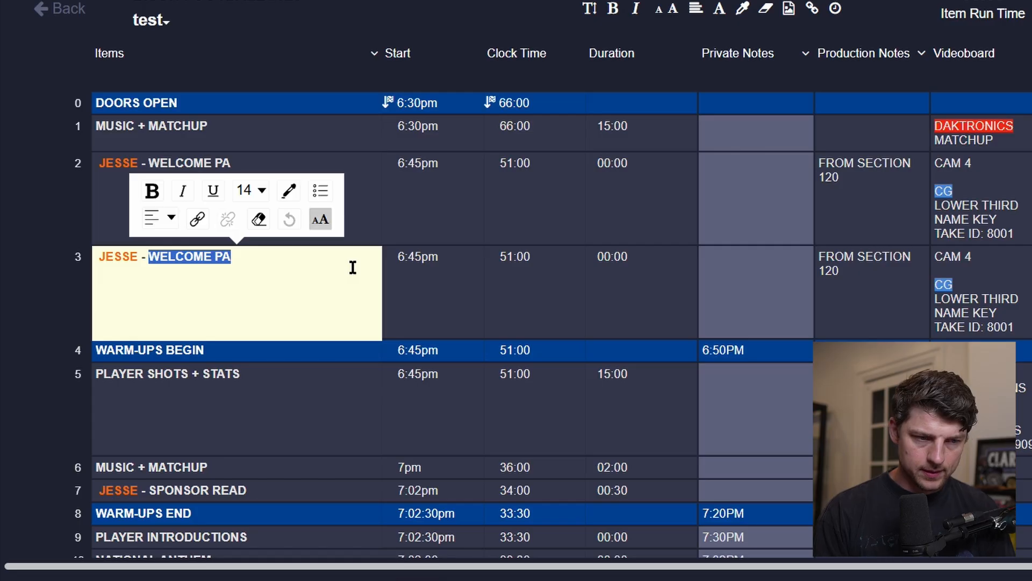
key("BackSpace")
key("BackSpace")
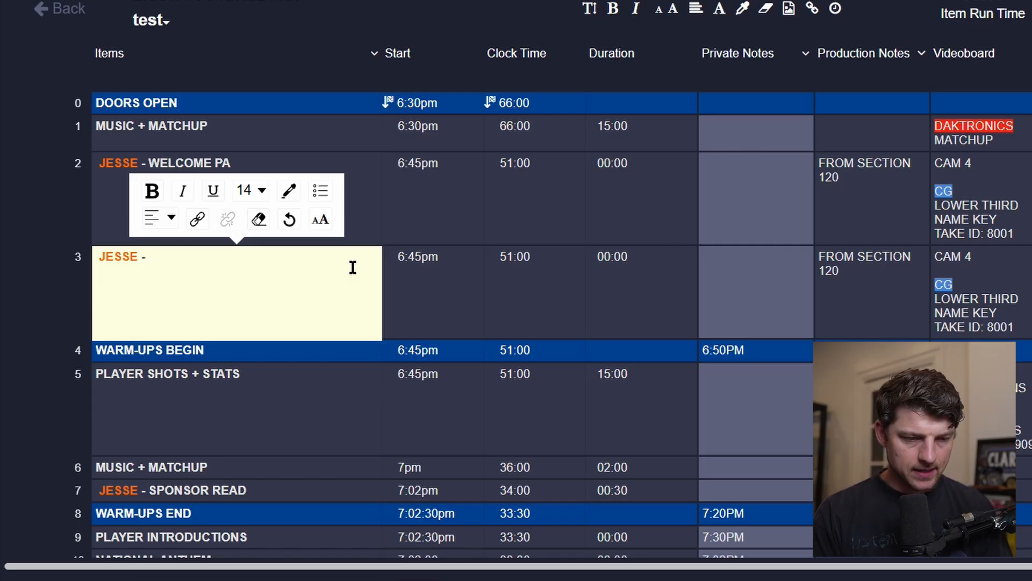
type("STADIUM RULES")
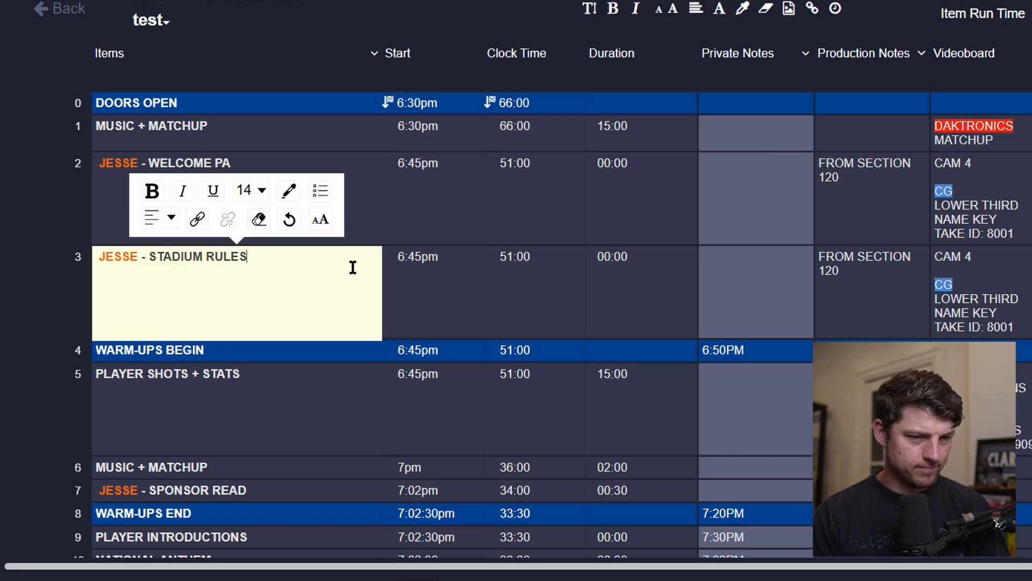
key("Tab")
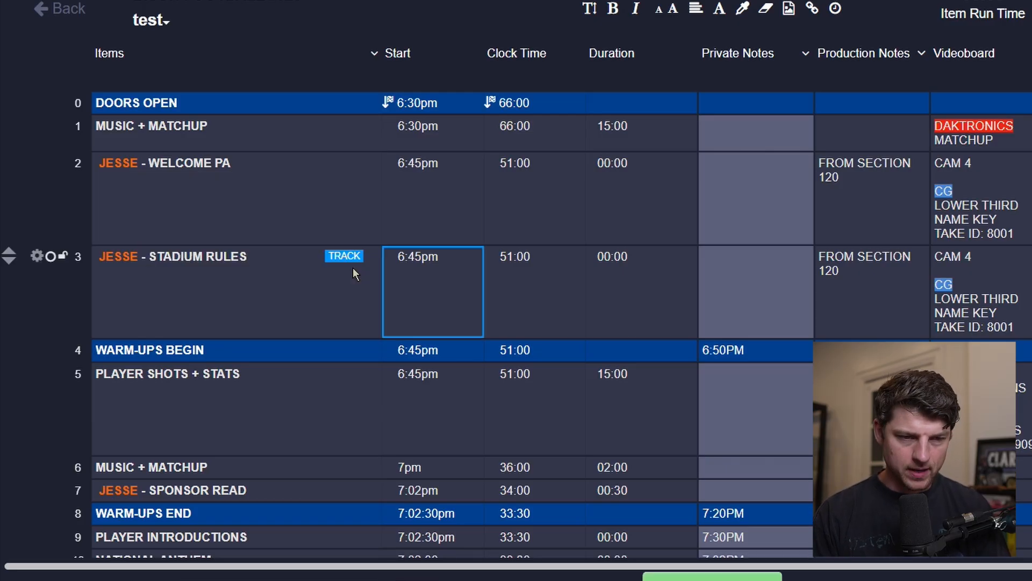
Set the durations of the WELCOME PA and STADIUM RULES items to 00:30 each.
key("Tab")
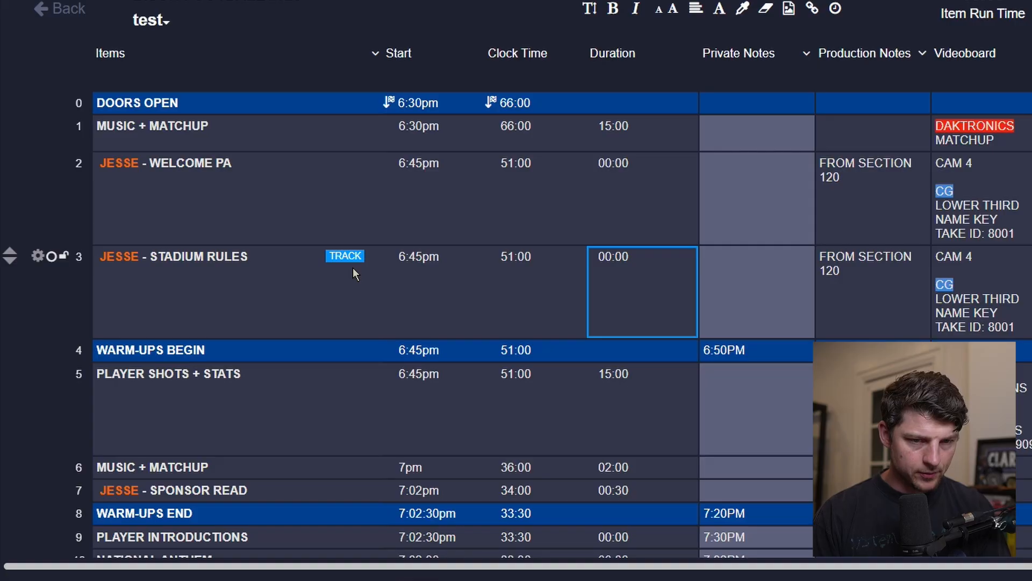
left_click(614, 176)
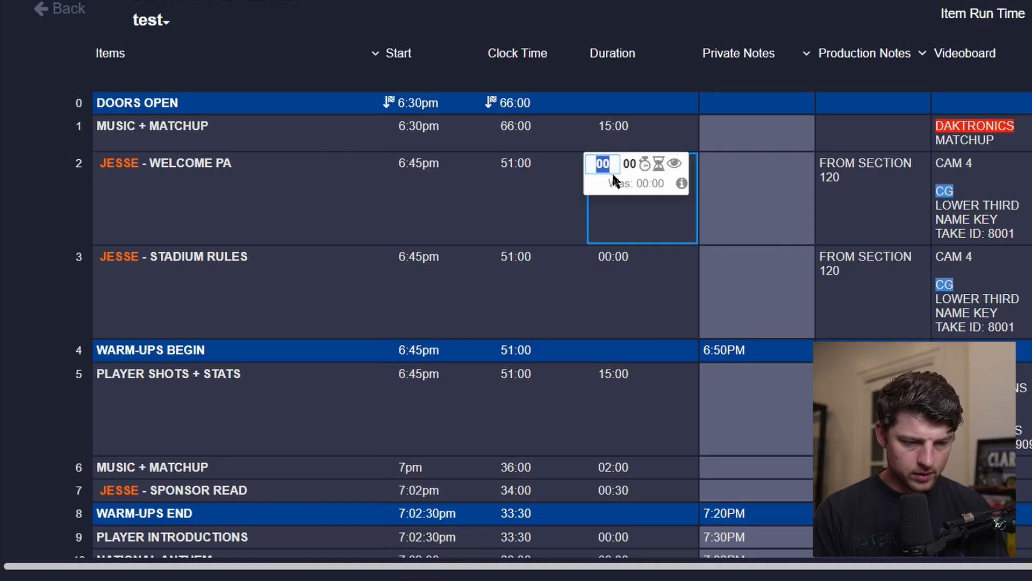
key("Tab")
type("30")
key("Return")
left_click(644, 293)
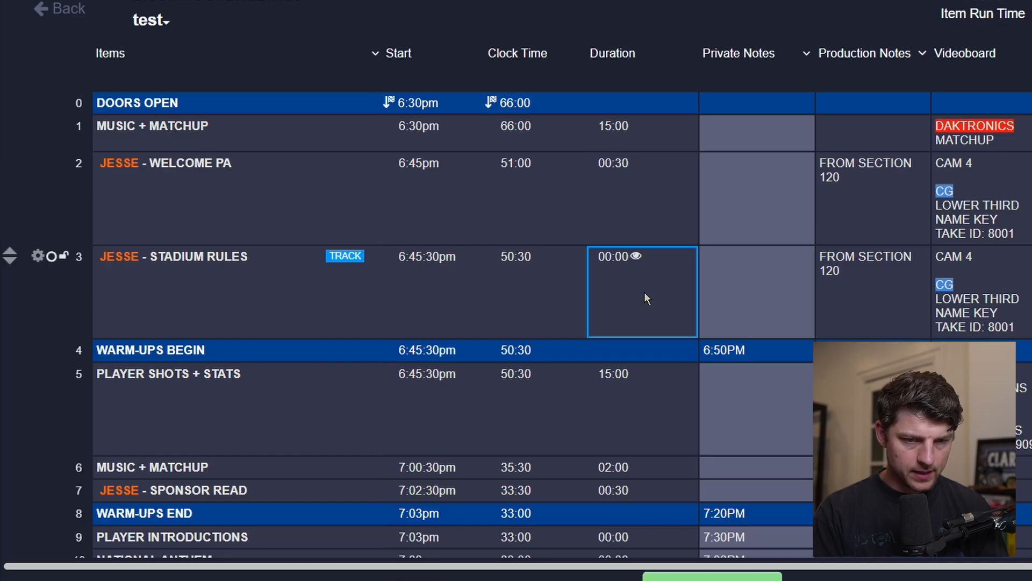
key("Tab")
type("30")
key("Return")
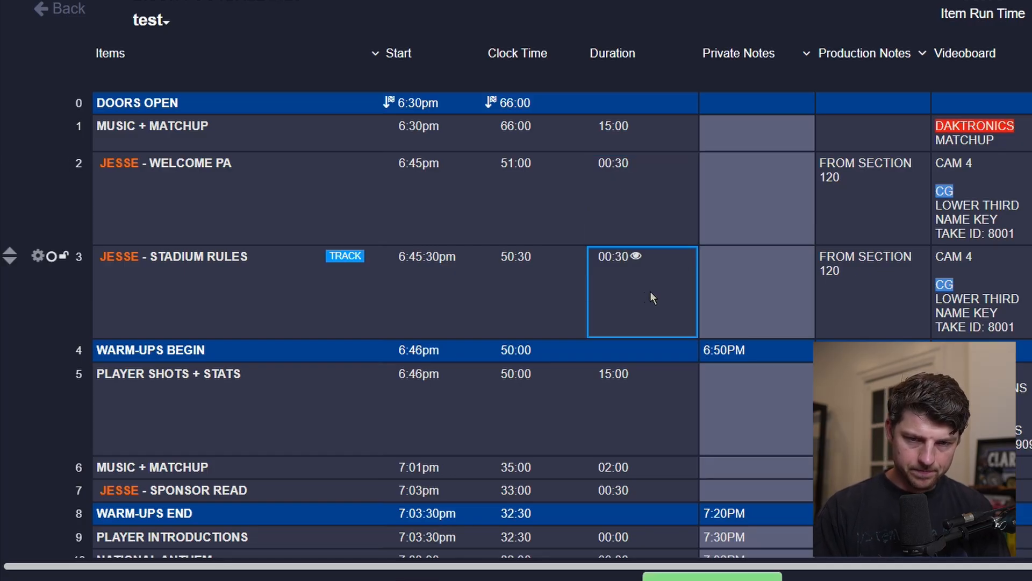
Replace the STADIUM RULES PA script with HERE ARE THE RULES:...
type("HRE AR")
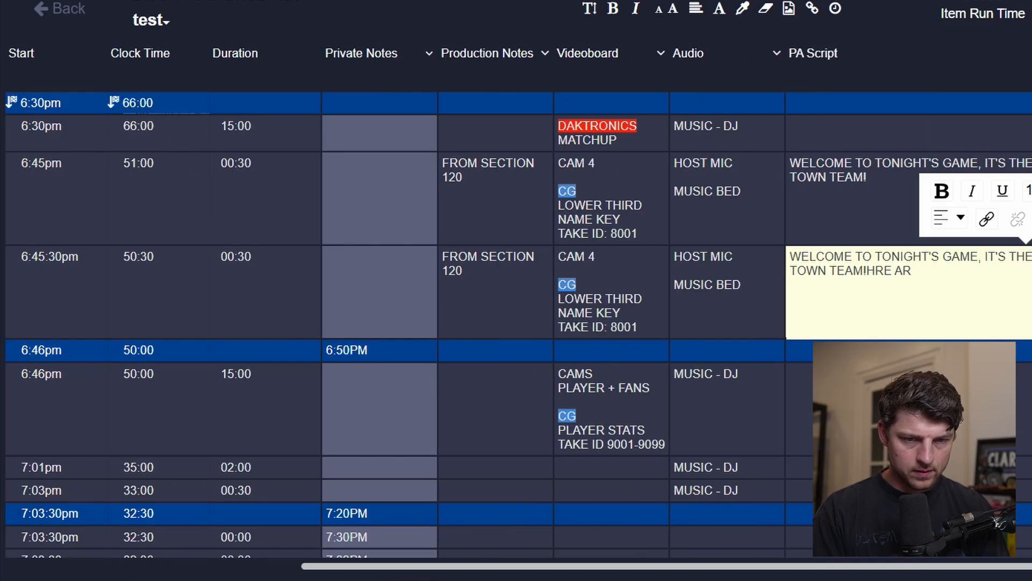
key("ctrl+a")
type("HERE ARE")
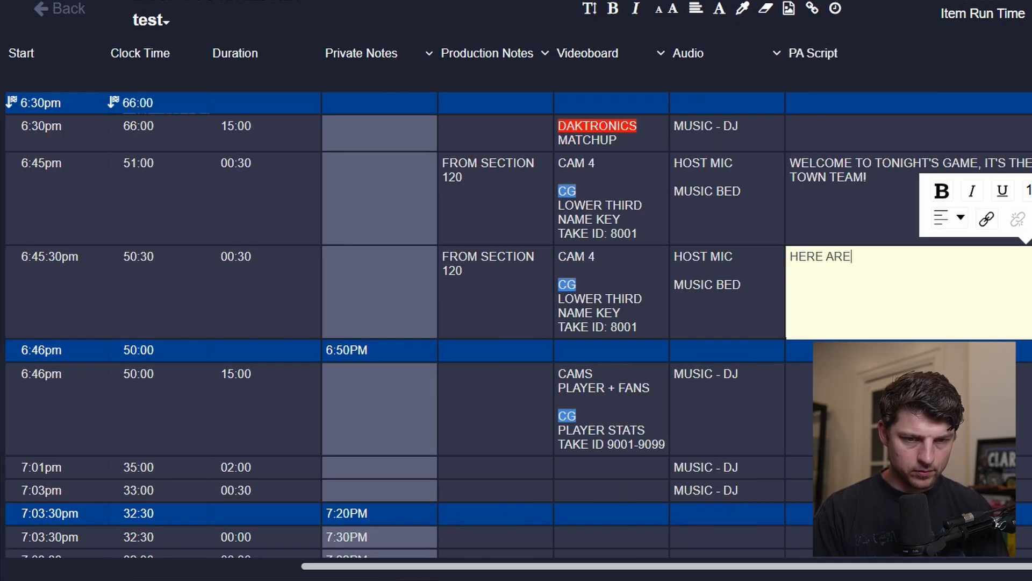
type(" THE RULES:...")
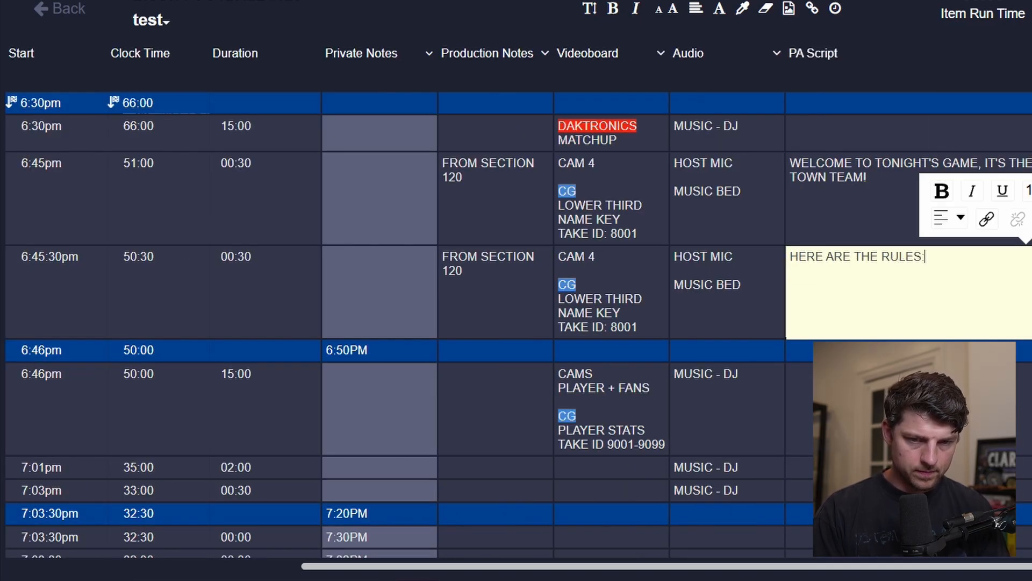
key("Return")
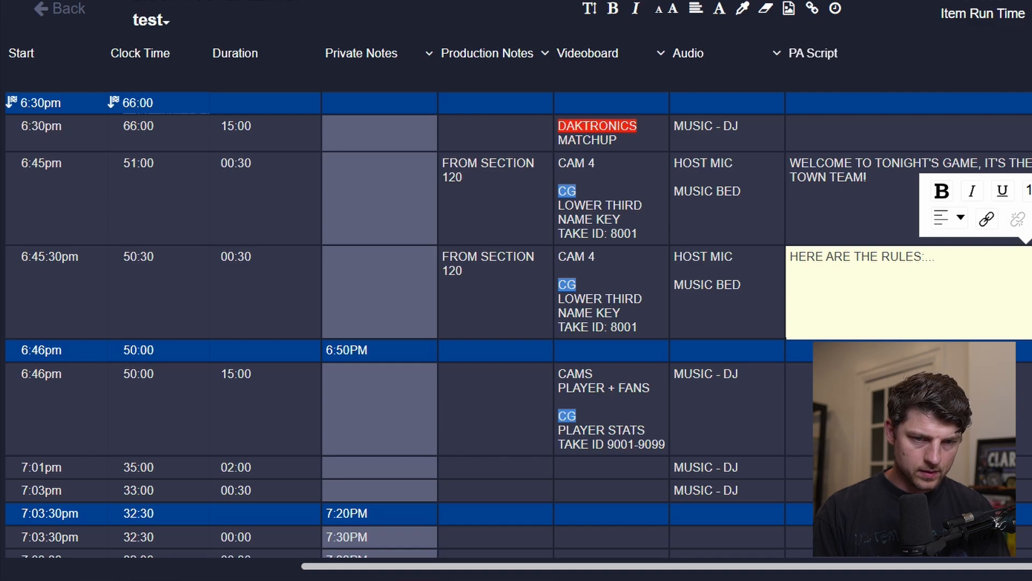
Delete the LOWER THIRD, NAME KEY and TAKE ID lines from the STADIUM RULES Videoboard cell.
left_click(668, 299)
scroll(689, 306, "left", 5)
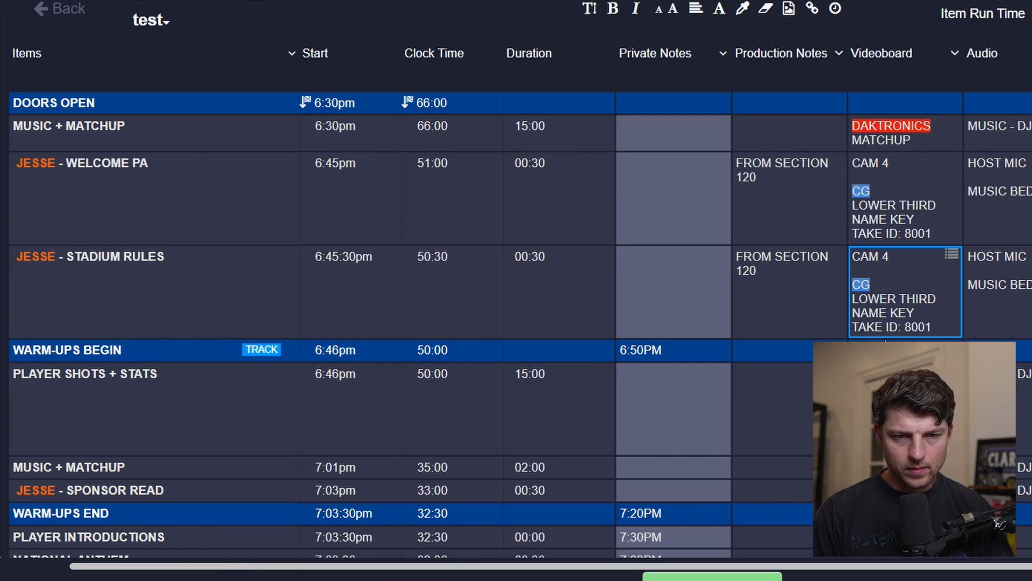
double_click(904, 326)
left_click_drag(931, 327, 855, 303)
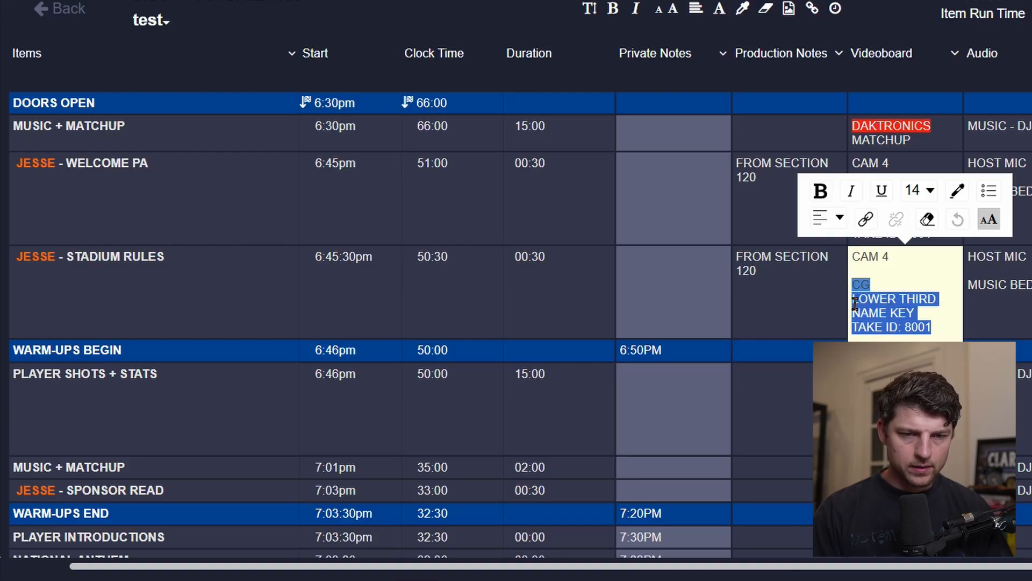
key("BackSpace")
Remove CAM 4 and the blank line from the STADIUM RULES Videoboard cell and add RULES below CG.
left_click(917, 256)
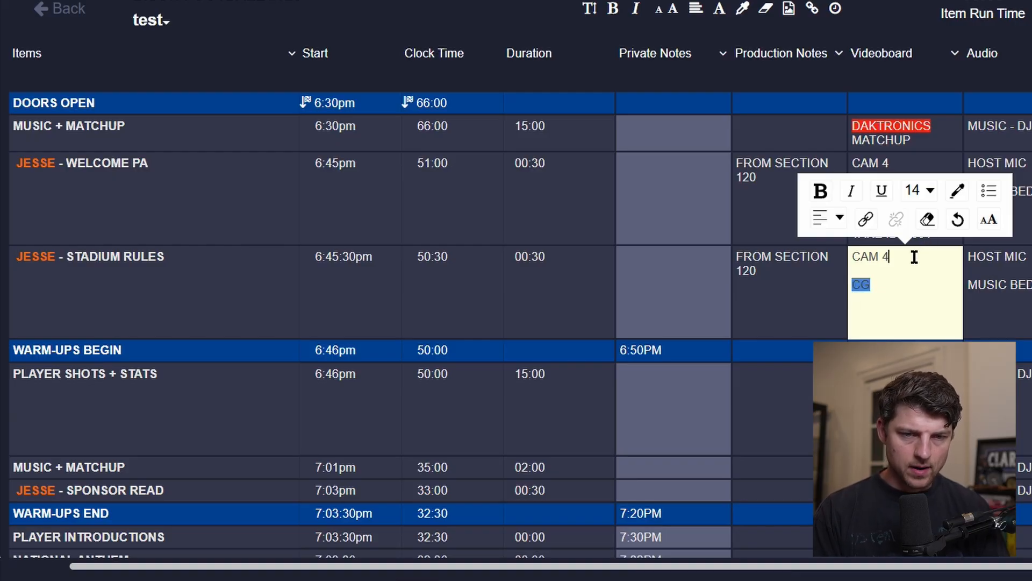
key("Delete")
key("BackSpace")
key("BackSpace")
key("BackSpace")
key("BackSpace")
key("BackSpace")
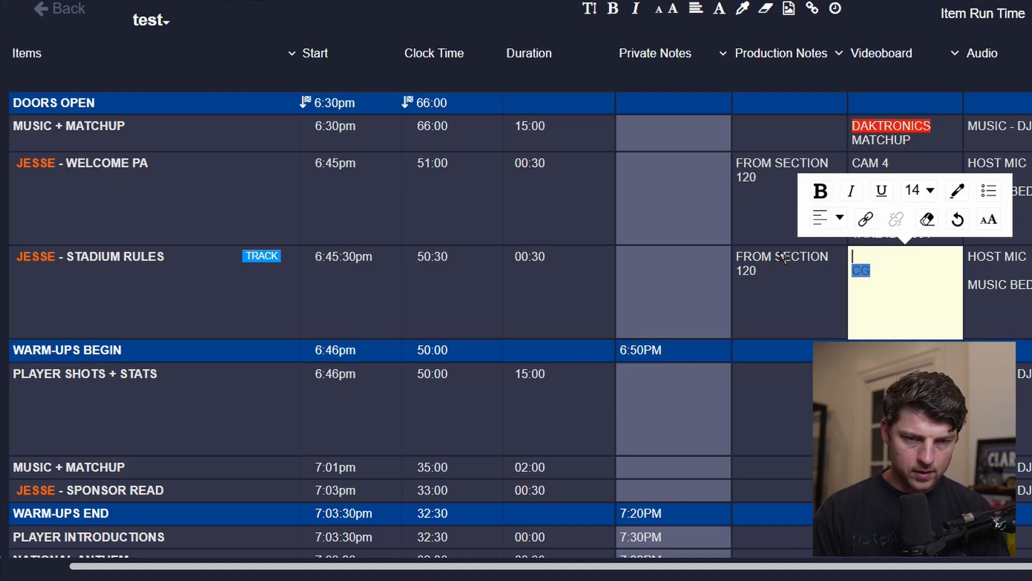
key("Delete")
key("End")
key("Return")
type("R")
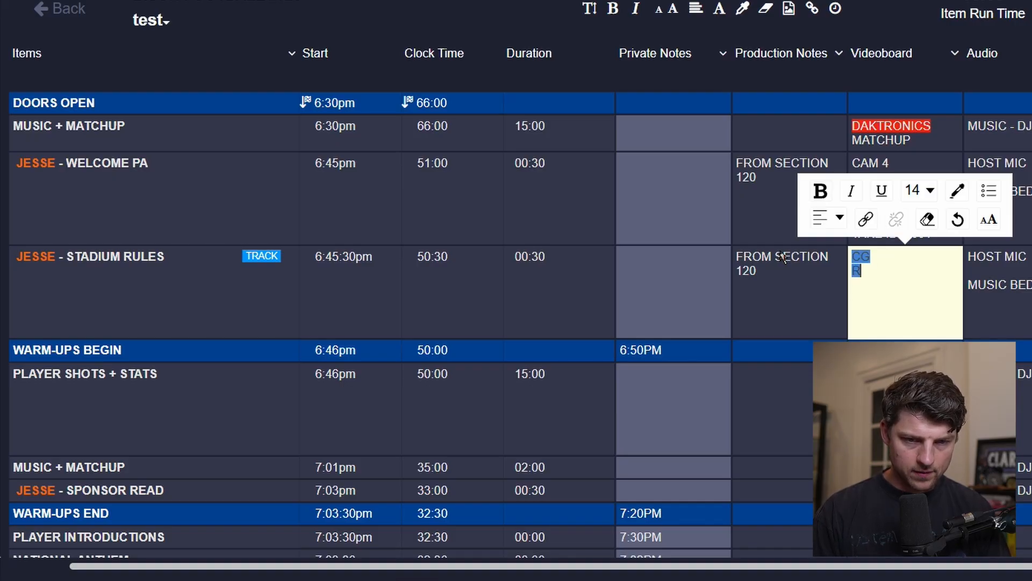
type("ULES")
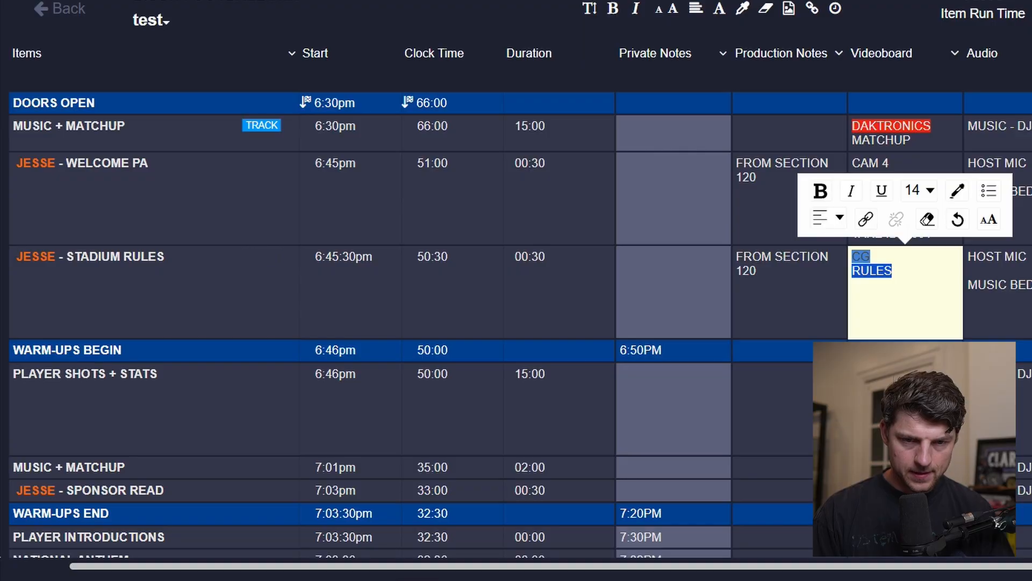
left_click(957, 191)
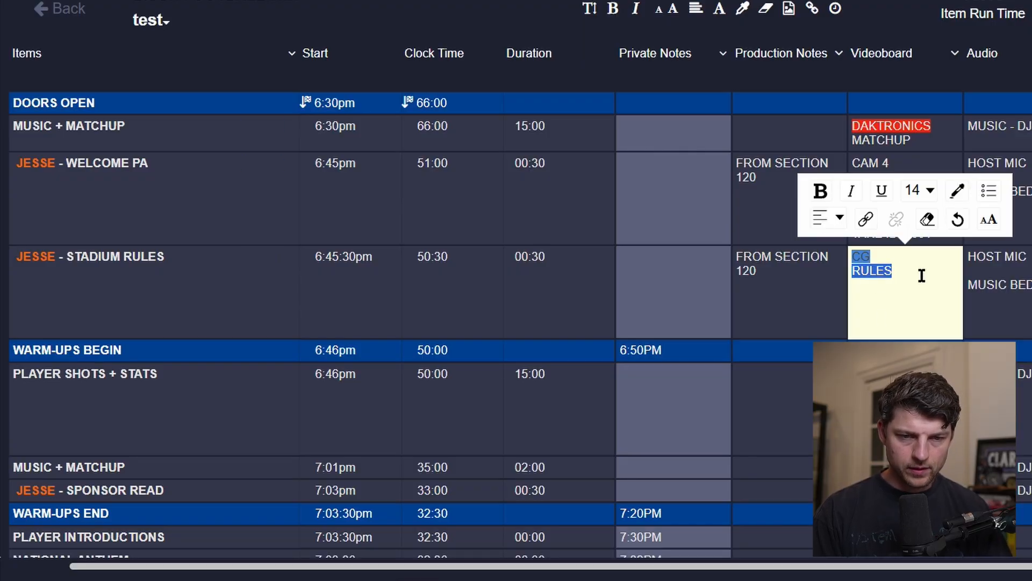
left_click(781, 329)
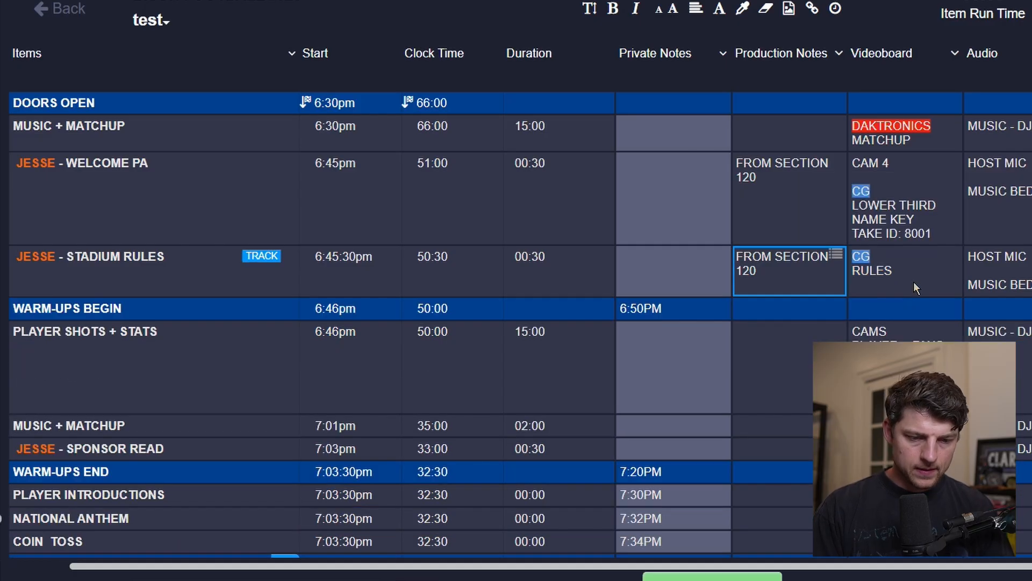
Add a TAKE ID: 6201 line under RULES in the STADIUM RULES Videoboard cell.
left_click(914, 280)
key("Return")
type("TAKE ID: ")
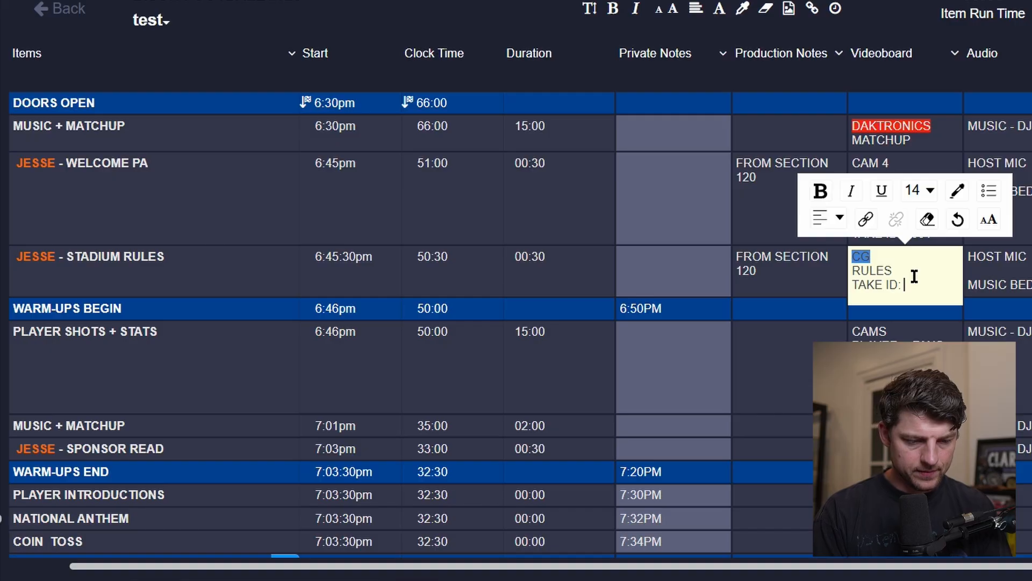
type("621")
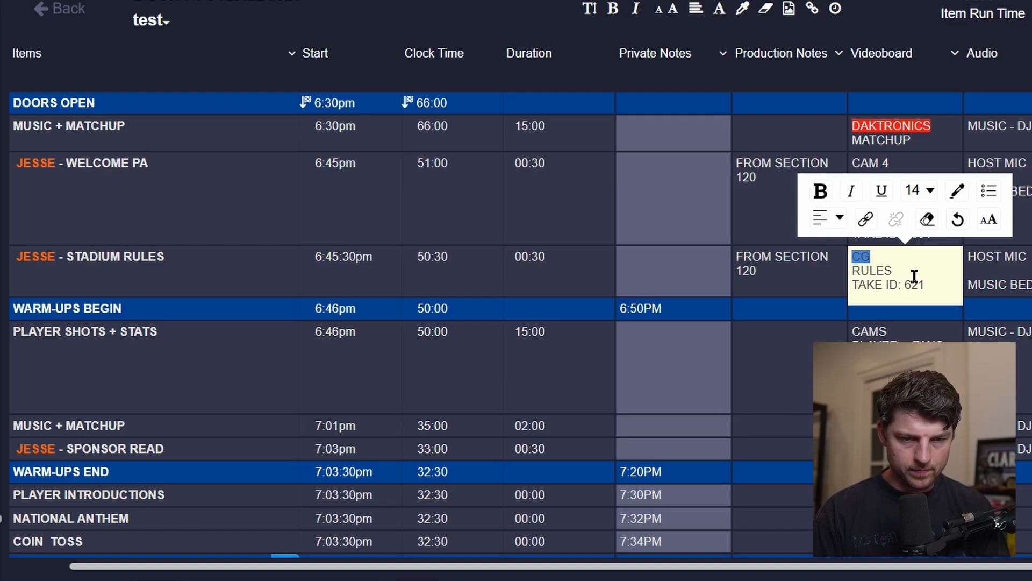
left_click(913, 277)
type("01")
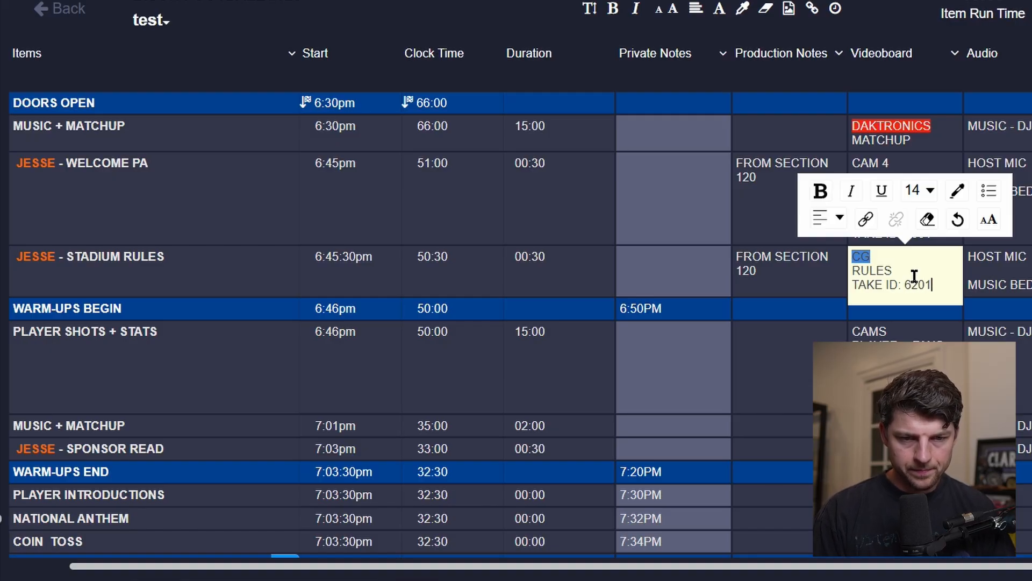
left_click(997, 287)
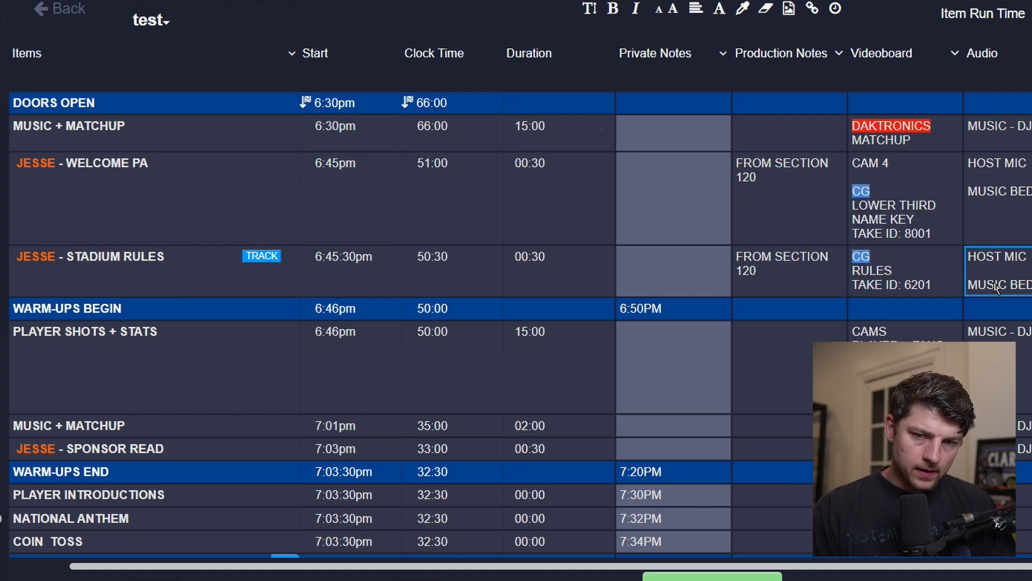
Clear the FROM SECTION 120 production note from the STADIUM RULES item.
scroll(997, 288, "left", 3)
scroll(1020, 283, "right", 1)
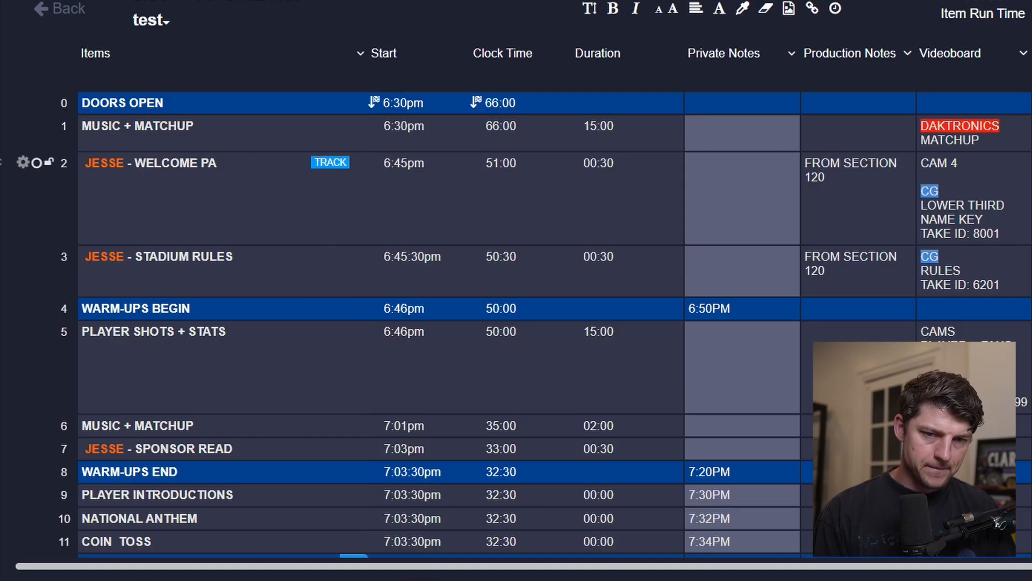
left_click(877, 261)
key("Delete")
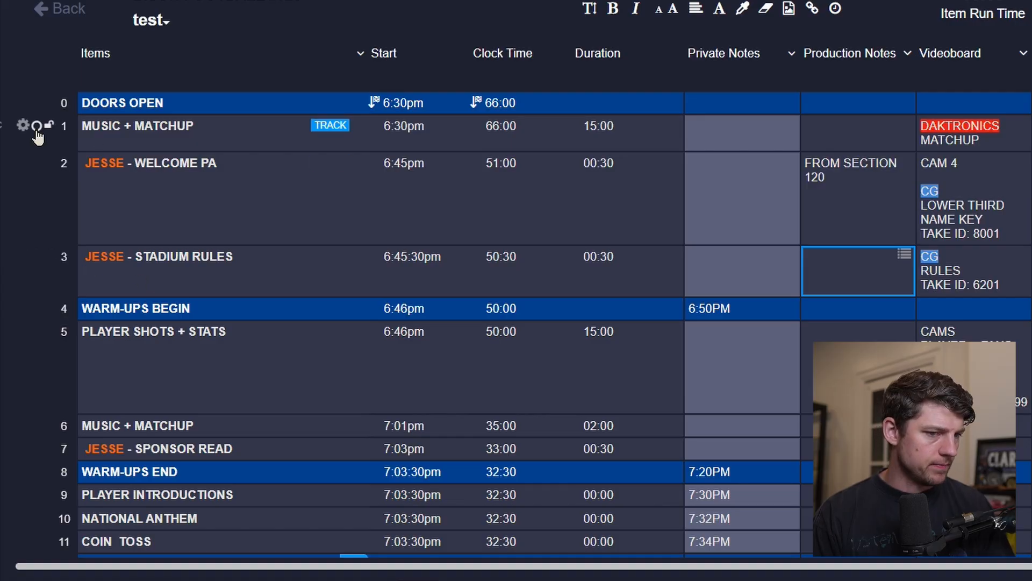
Duplicate the first MUSIC + MATCHUP item and move the copy down below STADIUM RULES.
left_click(23, 126)
left_click(155, 207)
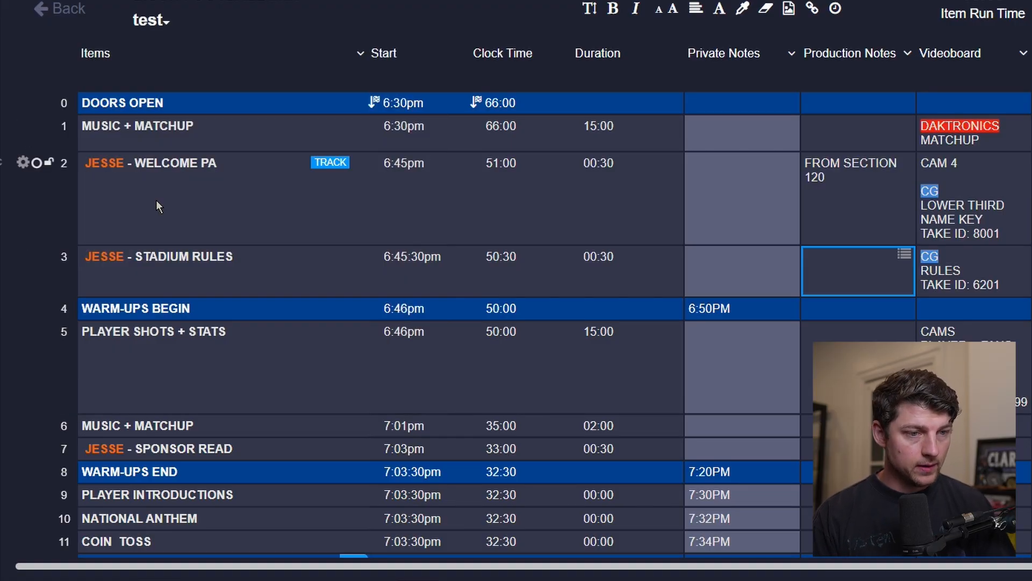
left_click(130, 177)
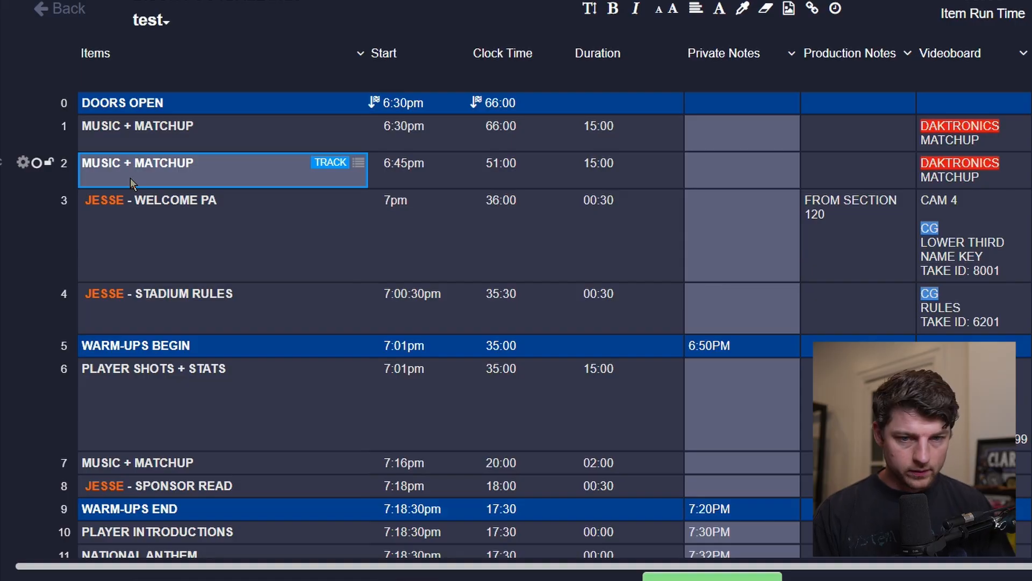
key("alt+Down")
key("alt+Down")
scroll(515, 398, "down", 1)
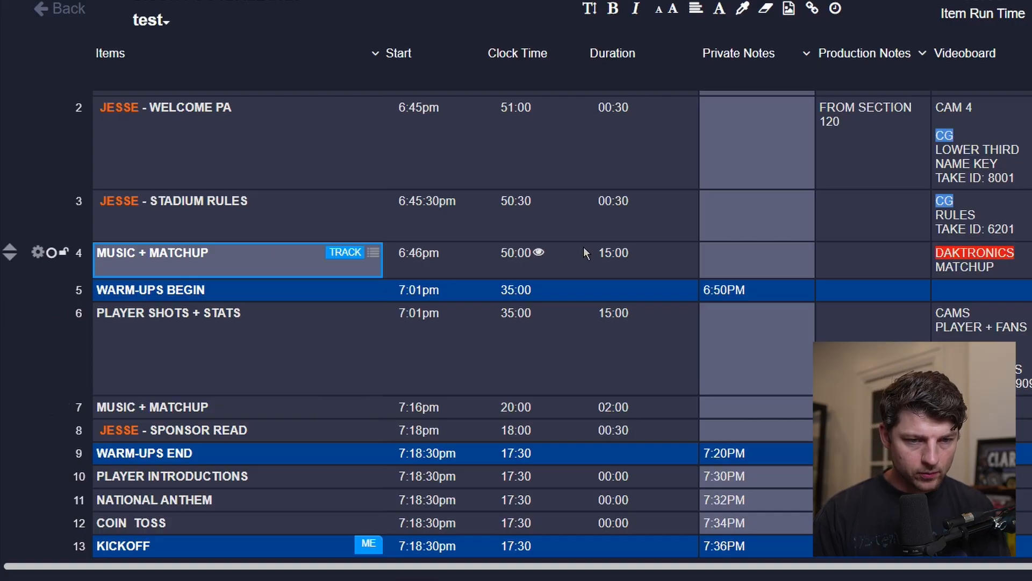
Set the duration of the second MUSIC + MATCHUP item to 4:00.
left_click(603, 254)
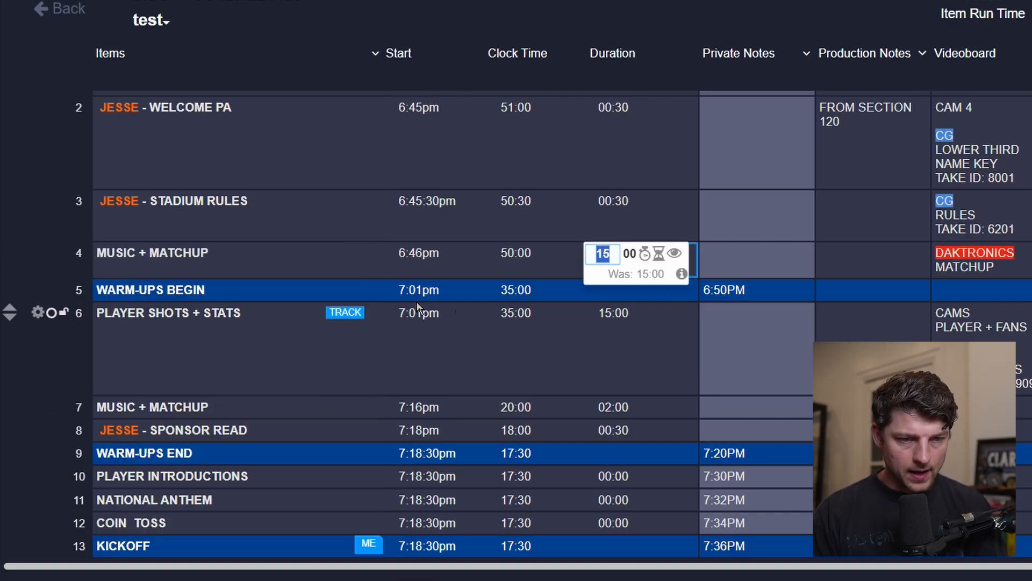
left_click(874, 259)
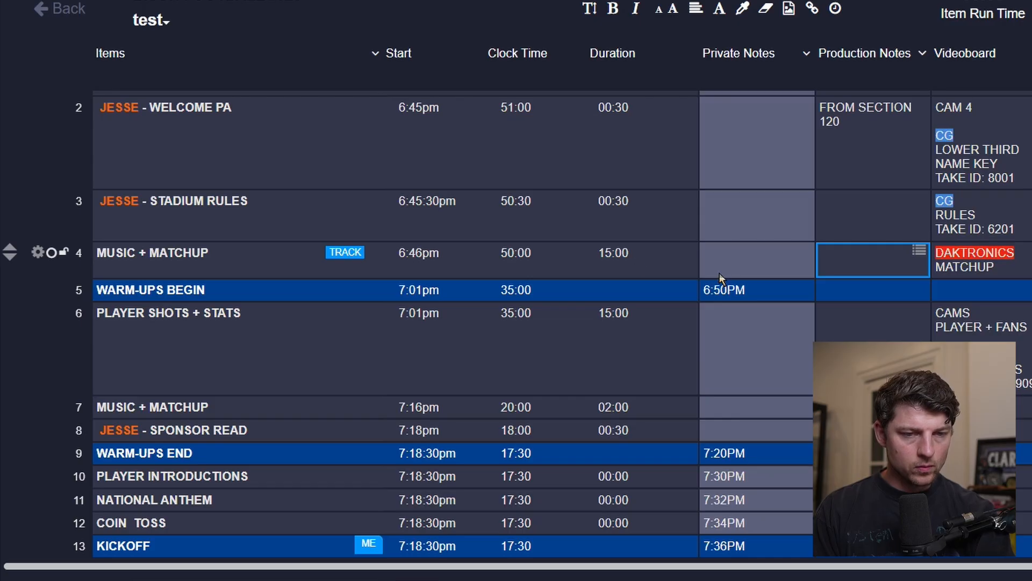
scroll(725, 273, "up", 2)
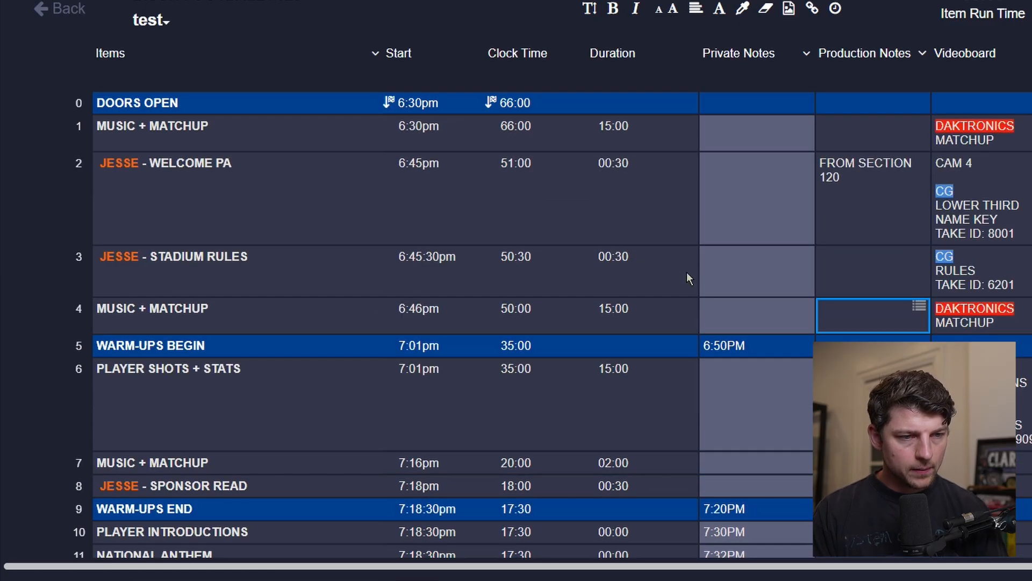
left_click(224, 131)
left_click(620, 130)
left_click(618, 316)
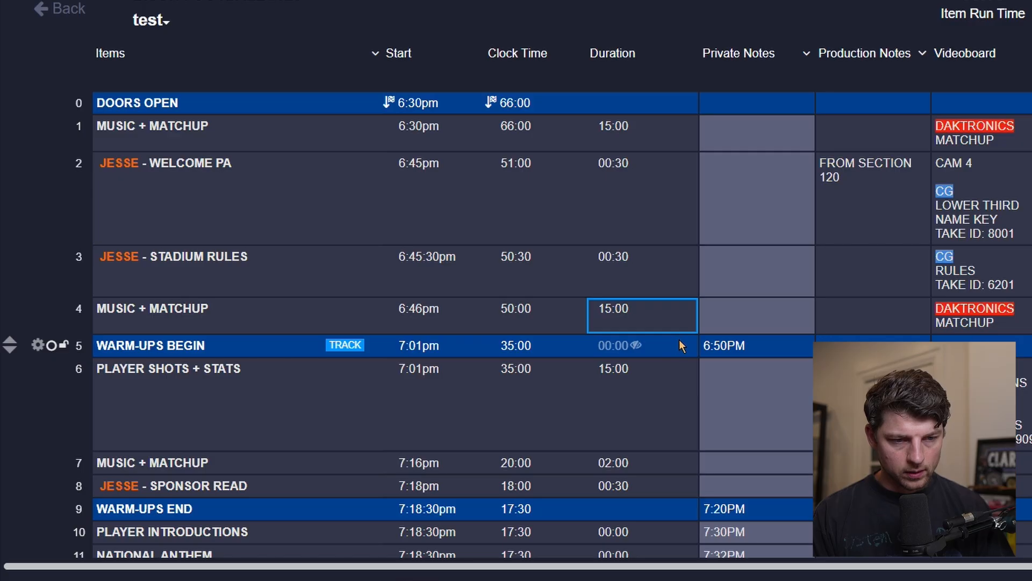
left_click(609, 308)
type("4")
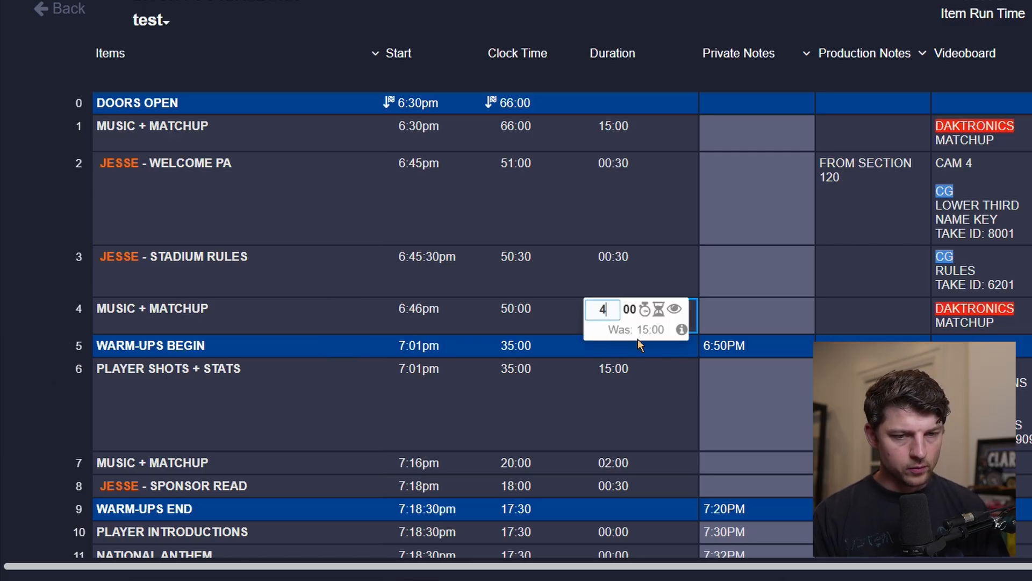
key("Return")
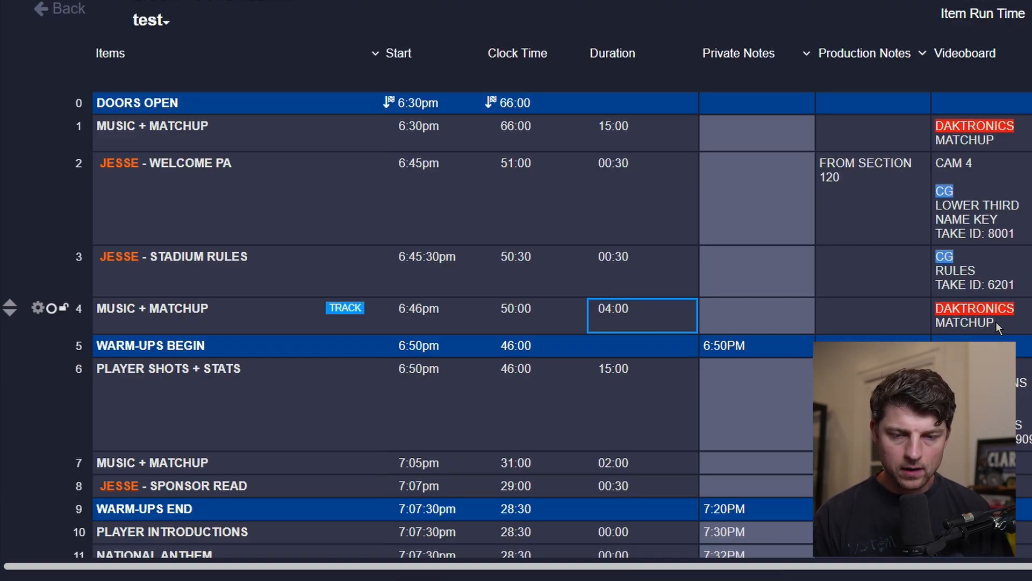
Enter MUSIC - DJ as the Audio cue for the second MUSIC + MATCHUP item.
left_click(855, 328)
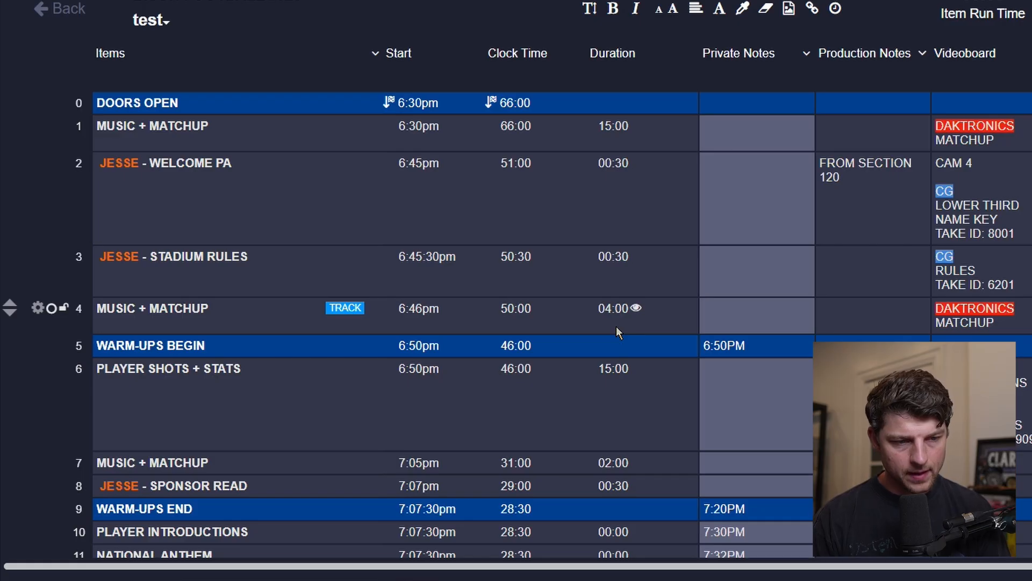
left_click(183, 347)
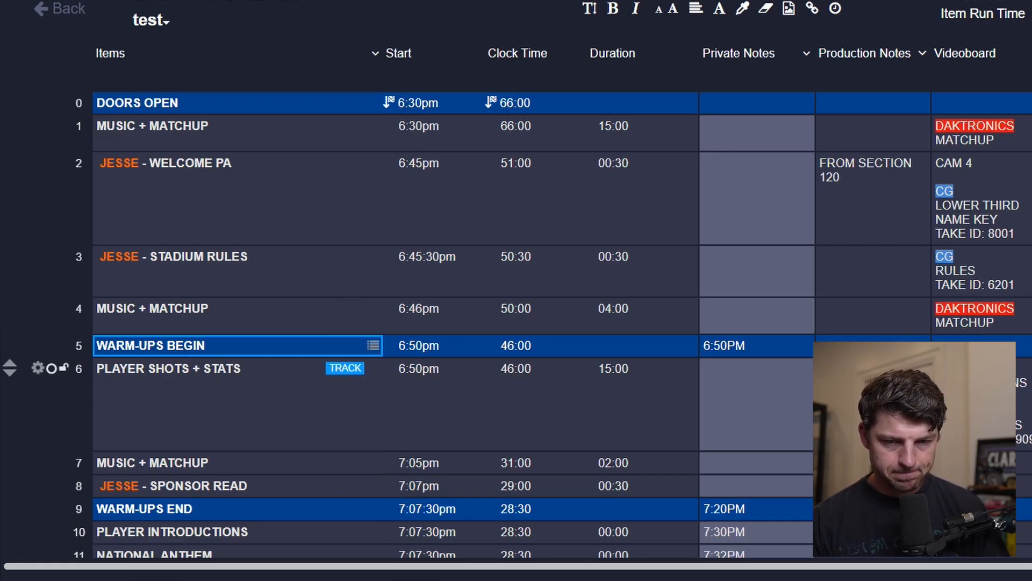
left_click(959, 403)
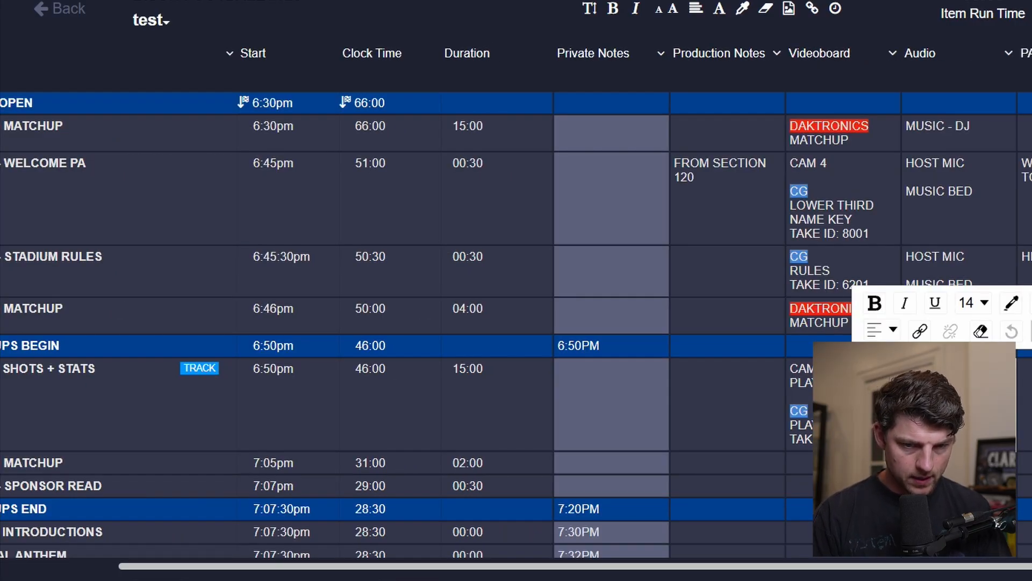
type("MUSIC")
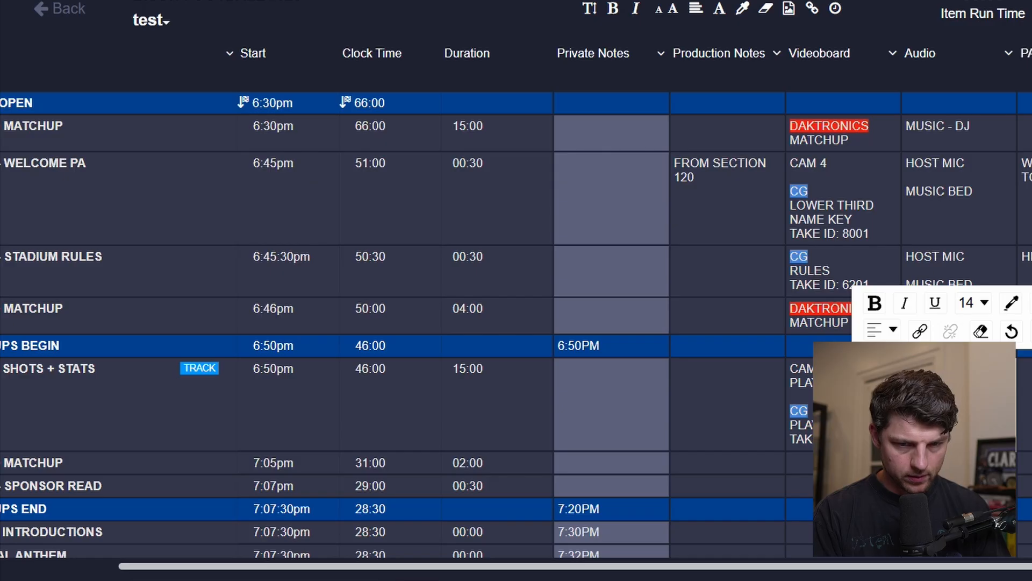
key("Tab")
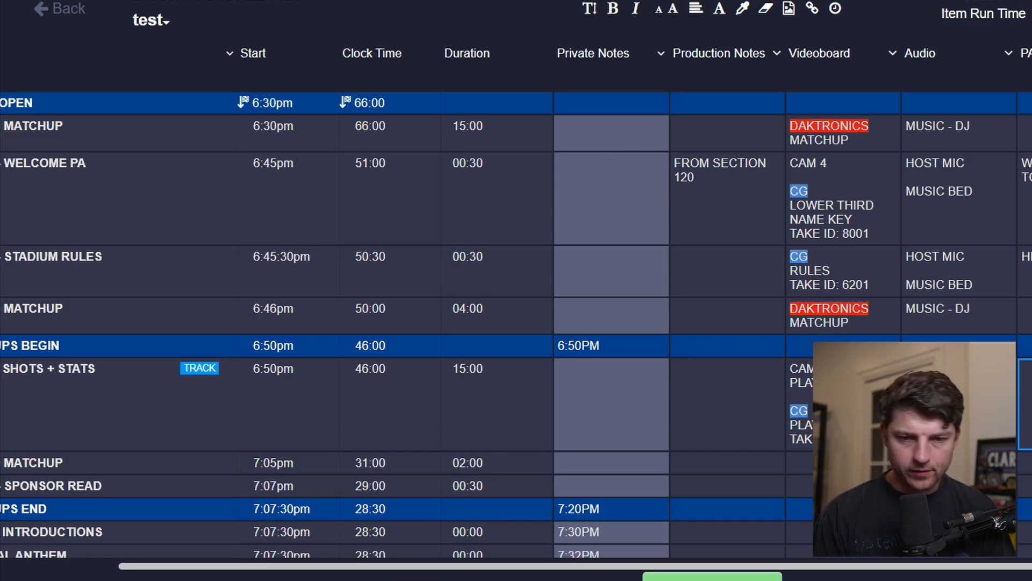
Copy the DAKTRONICS MATCHUP videoboard cue from the first item into the 7:05pm MUSIC + MATCHUP item's Videoboard cell.
scroll(516, 323, "left", 3)
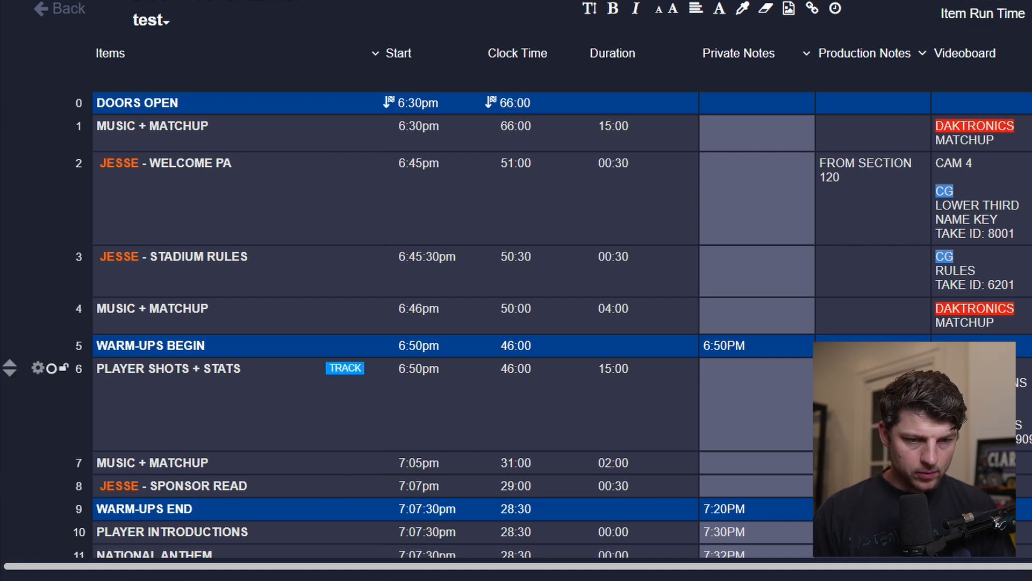
scroll(613, 404, "right", 5)
scroll(457, 404, "left", 5)
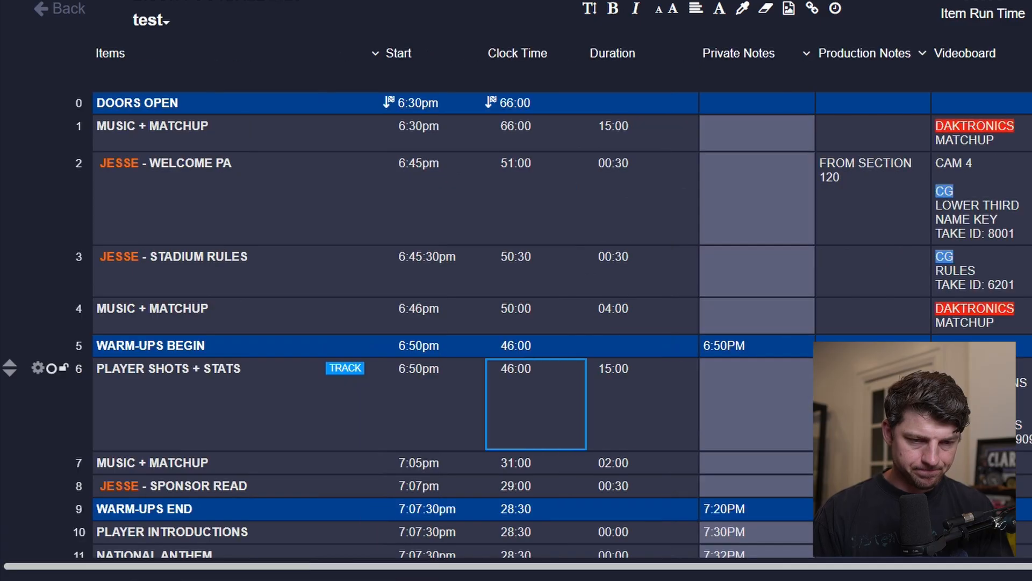
scroll(753, 403, "right", 3)
scroll(753, 404, "left", 3)
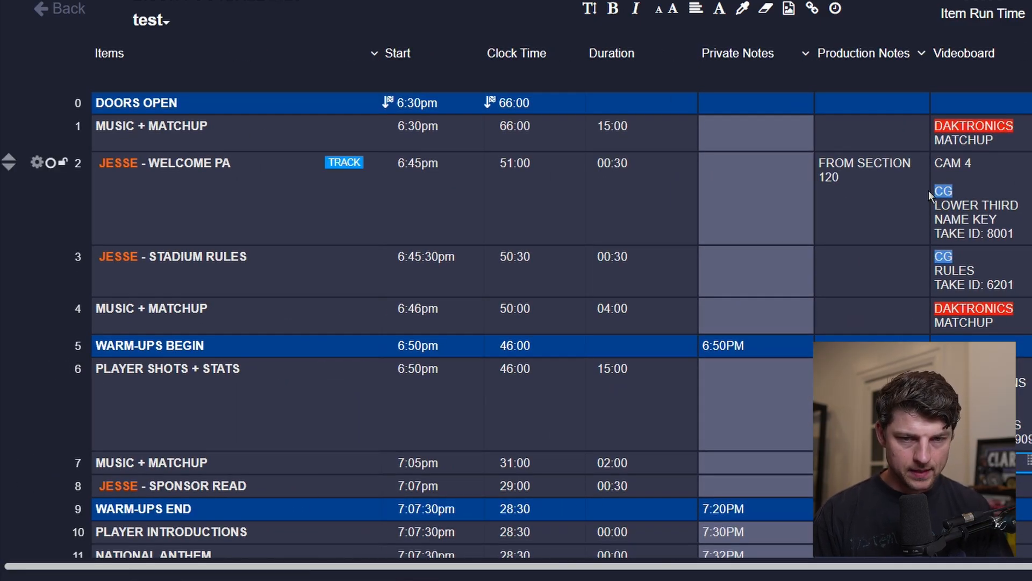
left_click(1002, 135)
key("ctrl+c")
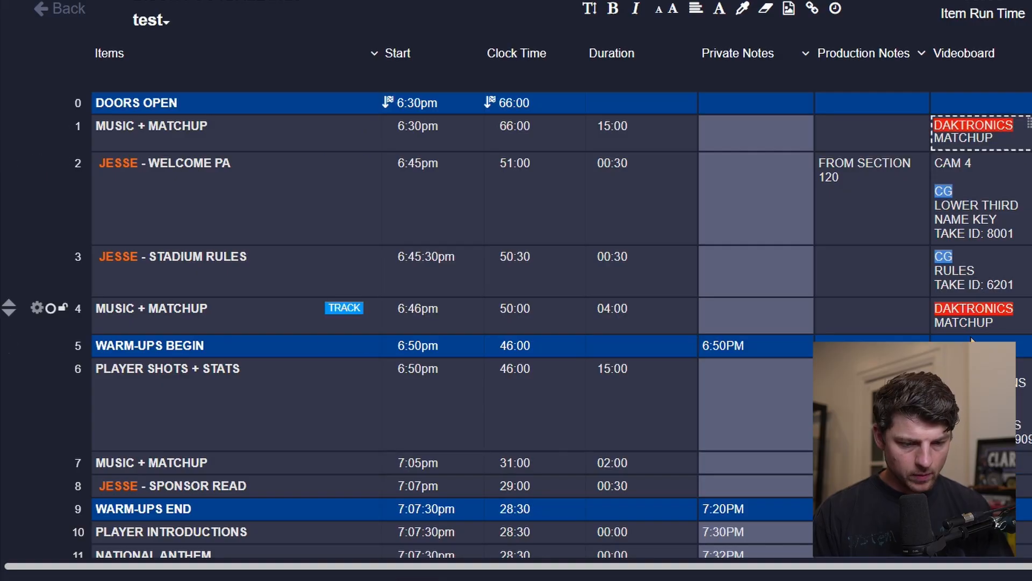
left_click(984, 463)
key("ctrl+v")
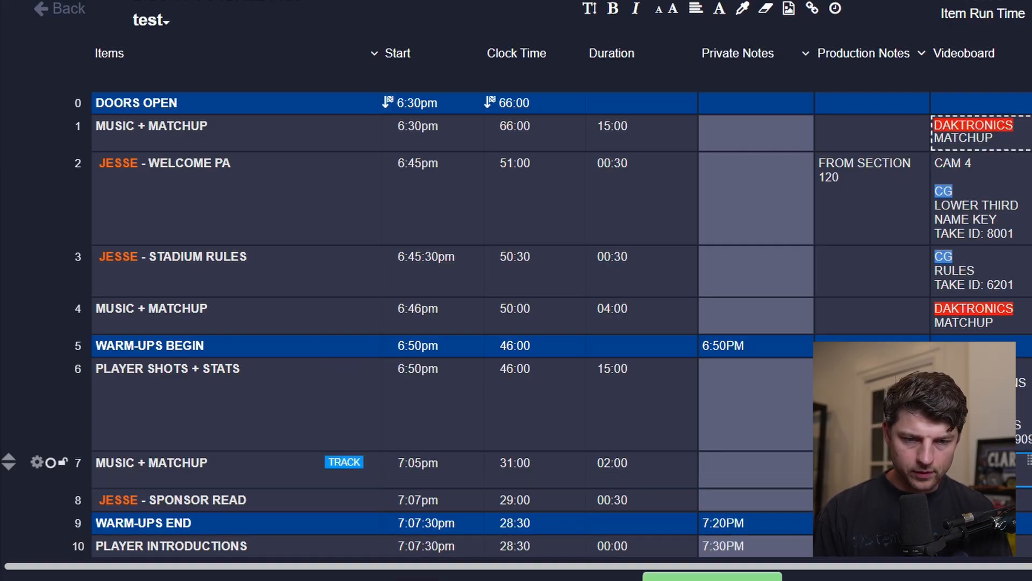
key("Down")
key("Down")
key("Down")
key("Down")
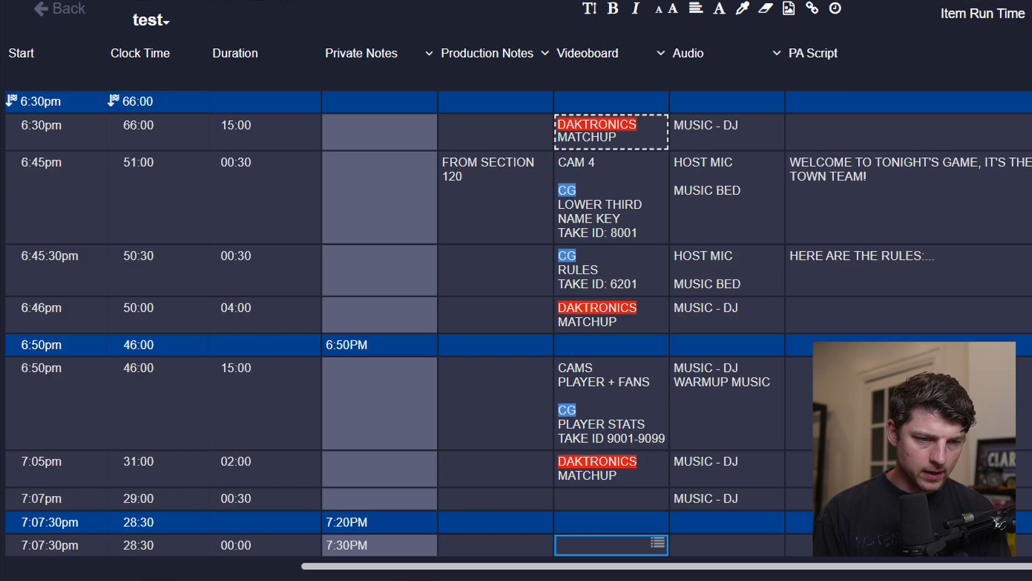
key("Left")
key("Left")
scroll(517, 322, "left", 7)
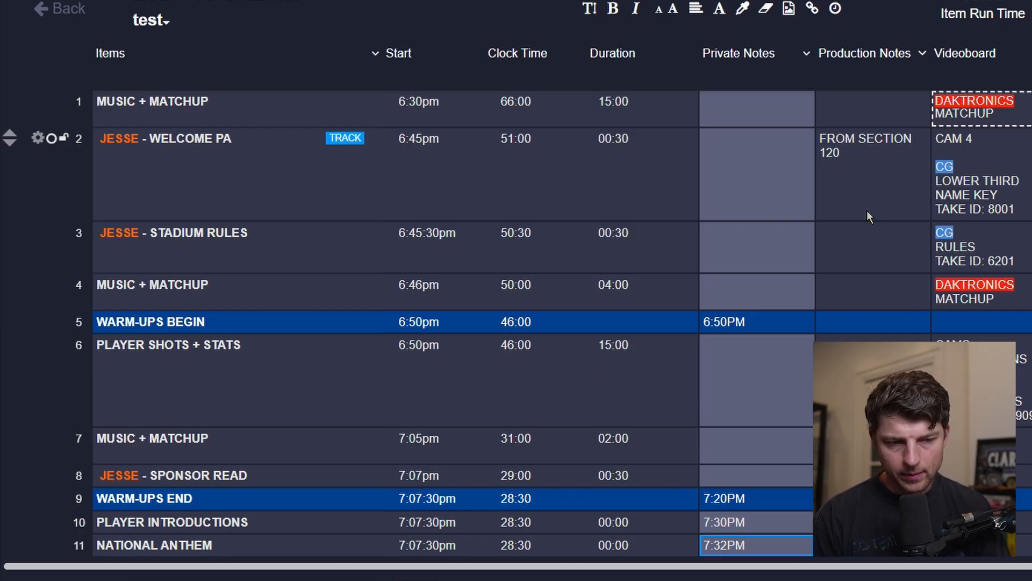
scroll(867, 211, "up", 1)
scroll(866, 211, "down", 3)
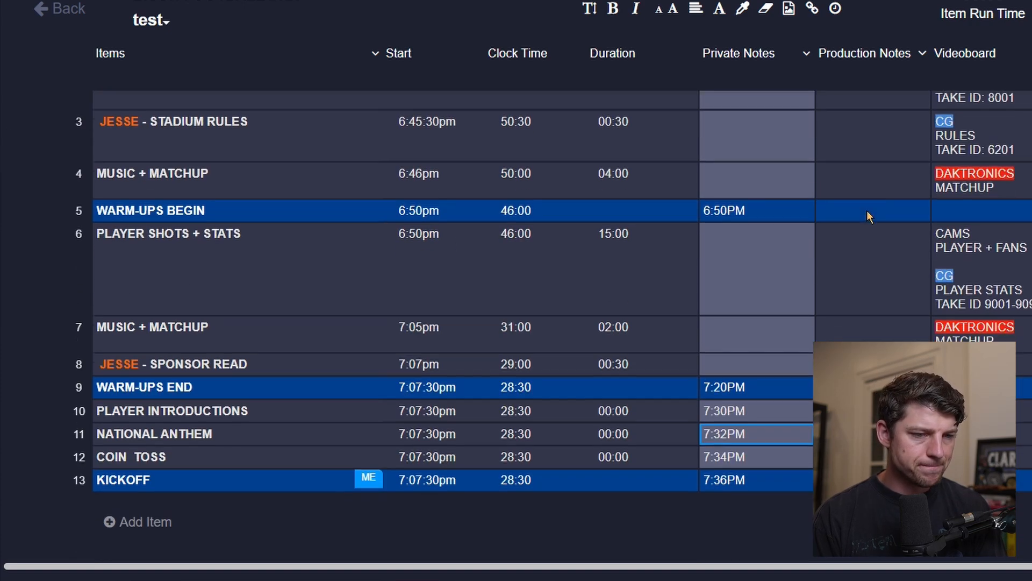
mouse_move(867, 210)
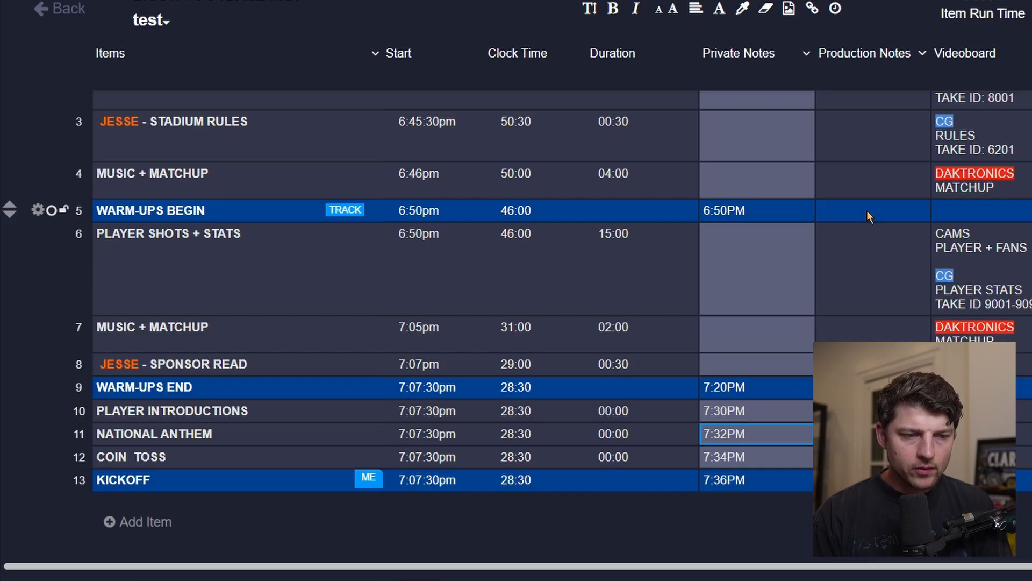
Duplicate the 7:05pm MUSIC + MATCHUP item and move the copy below JESSE - SPONSOR READ.
key("Up")
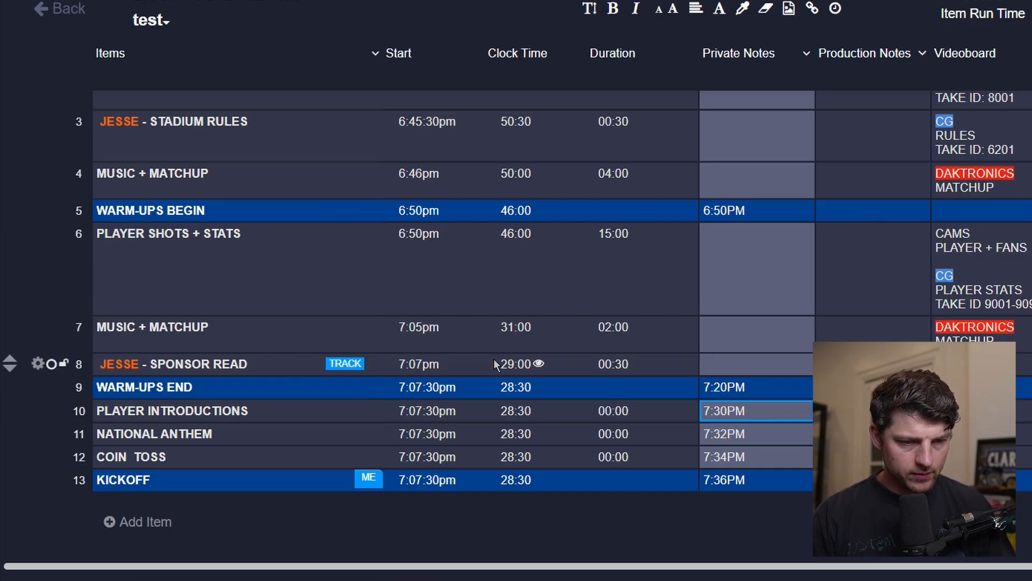
left_click(425, 388)
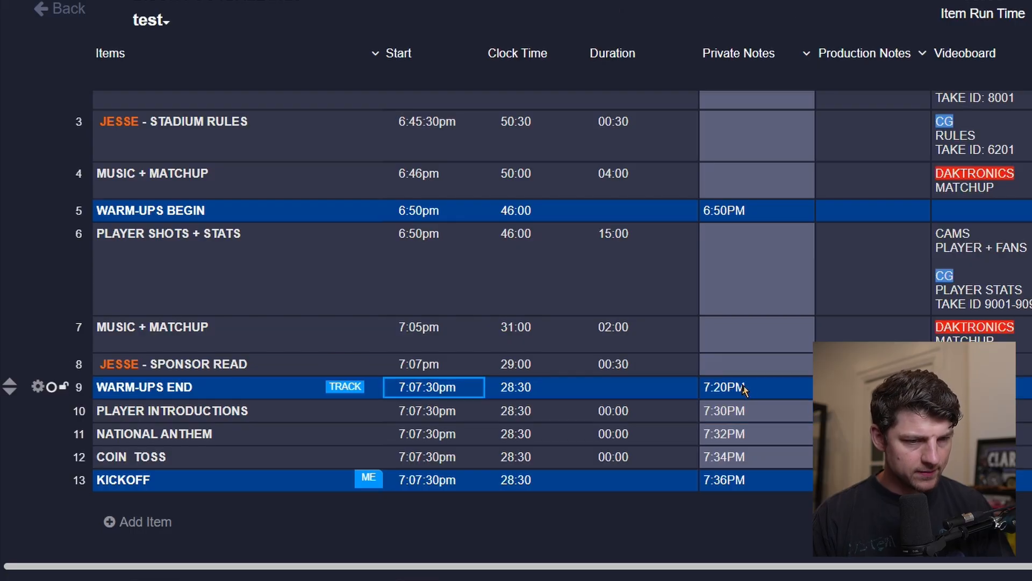
left_click(742, 388)
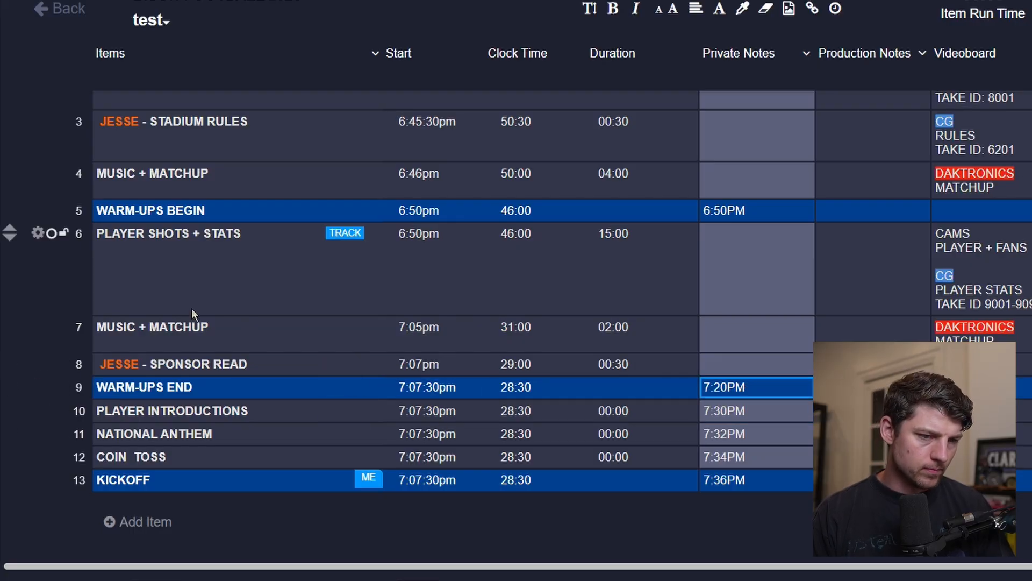
left_click(37, 327)
left_click(179, 347)
left_click_drag(193, 366, 183, 390)
Rename the copied item to FAN CAM.
double_click(180, 398)
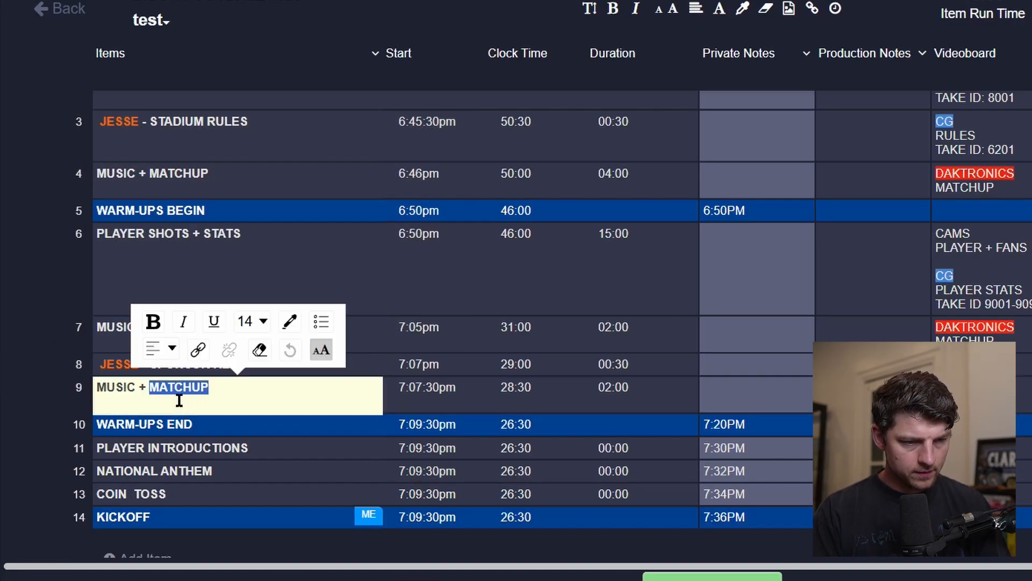
key("ctrl+a")
type("FAN CAM")
key("Tab")
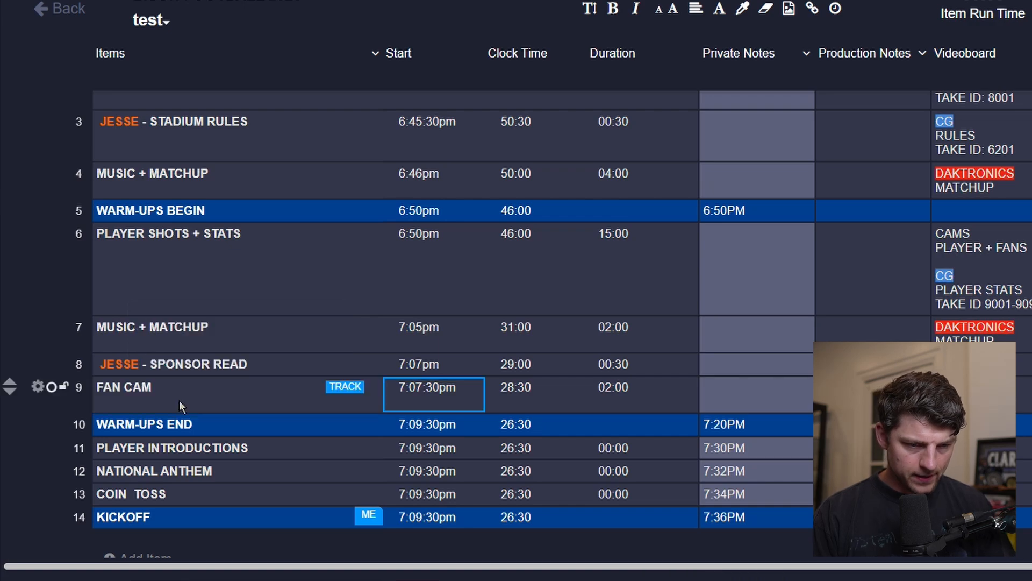
Set the FAN CAM item's duration to 12:30.
left_click(611, 386)
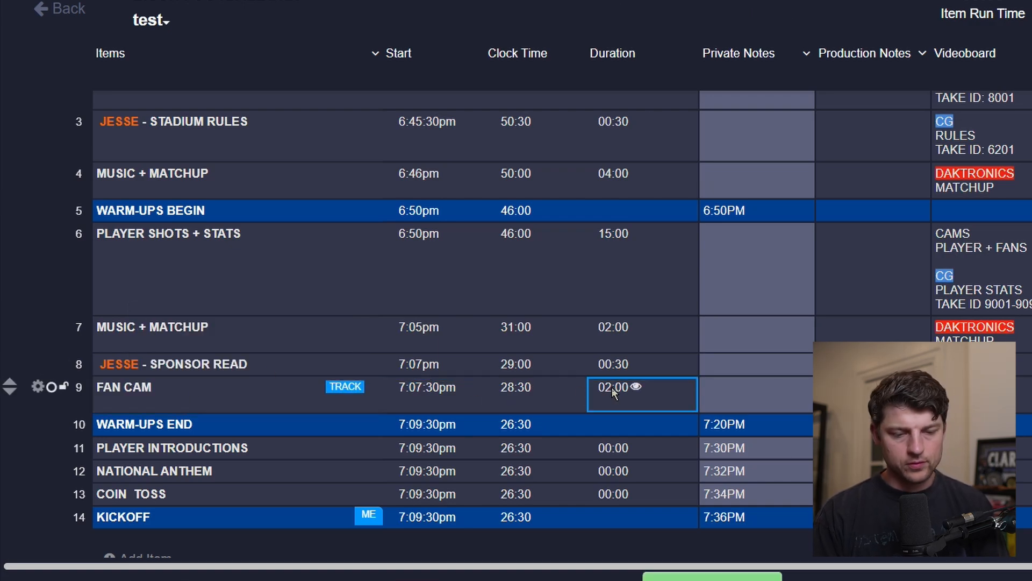
left_click(611, 386)
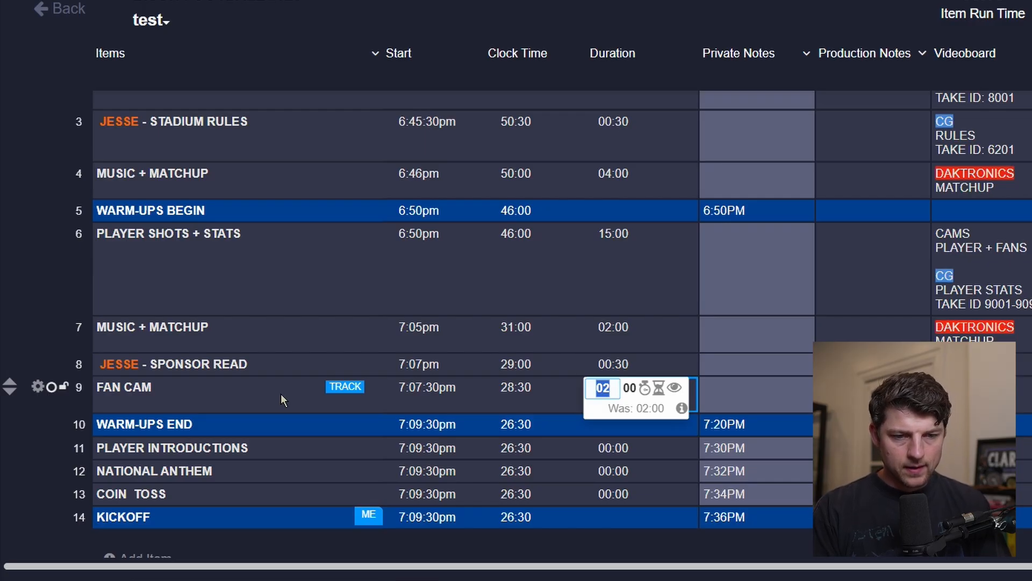
type("11")
key("Tab")
type("30")
key("Return")
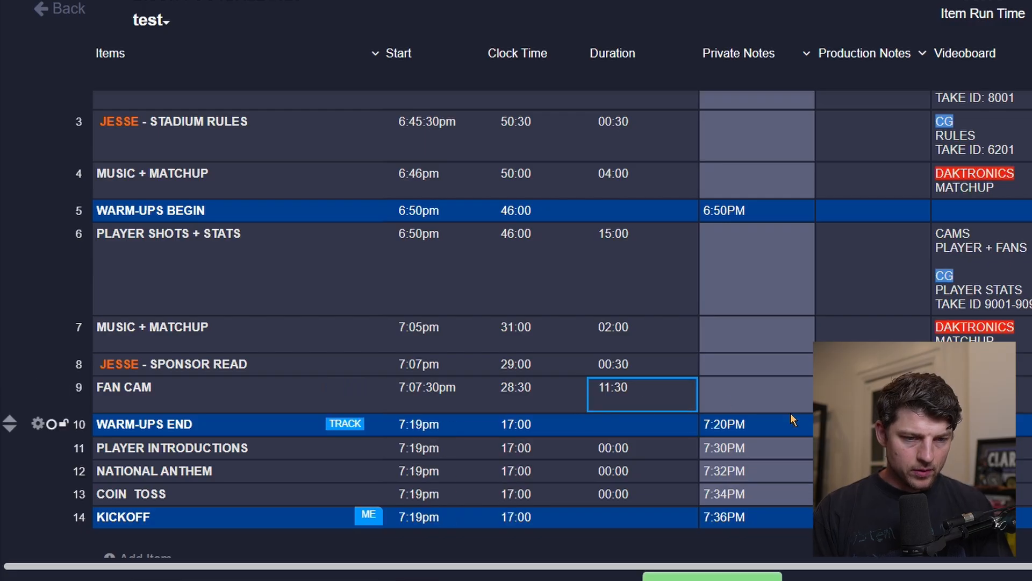
left_click(614, 391)
type("12")
key("Return")
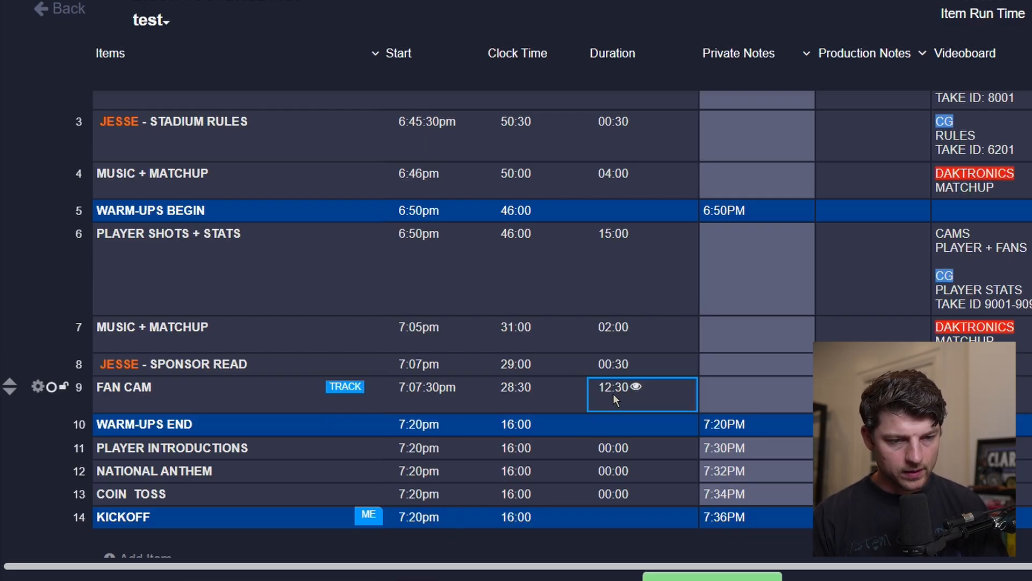
Duplicate the 7:05pm MUSIC + MATCHUP item again and move the copy below WARM-UPS END.
left_click(730, 425)
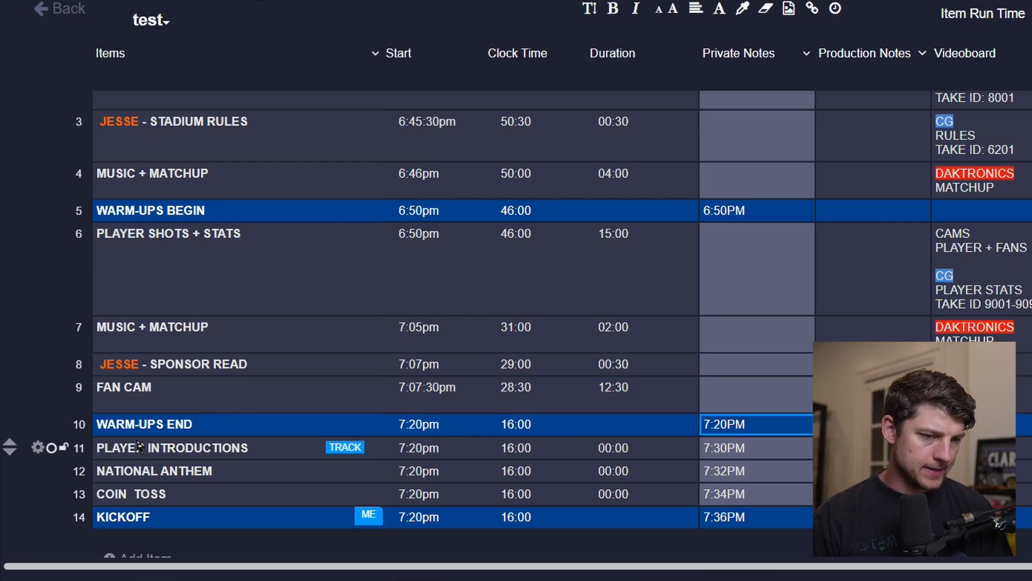
left_click(132, 347)
left_click(39, 327)
left_click(150, 344)
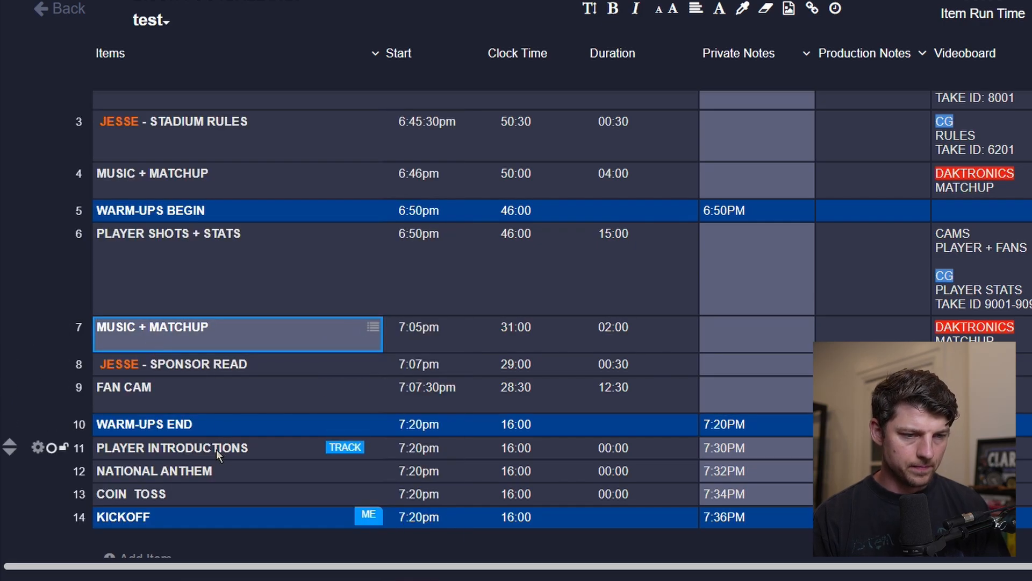
left_click(241, 365)
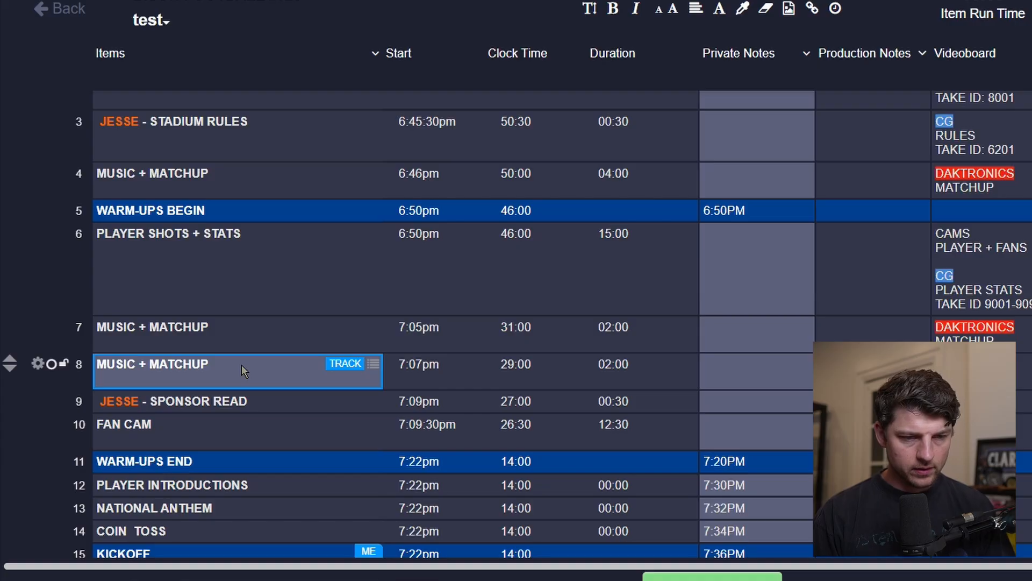
key("alt+Down")
key("alt+Down")
key("alt+Down")
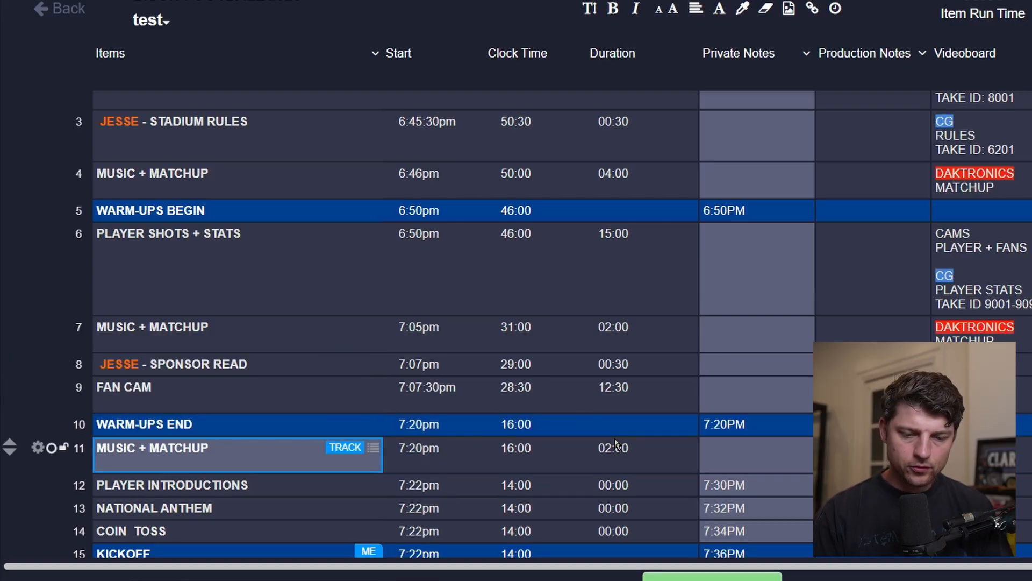
Set the duration of the MUSIC + MATCHUP item below WARM-UPS END to 10:00.
left_click(616, 444)
left_click(616, 445)
type("10")
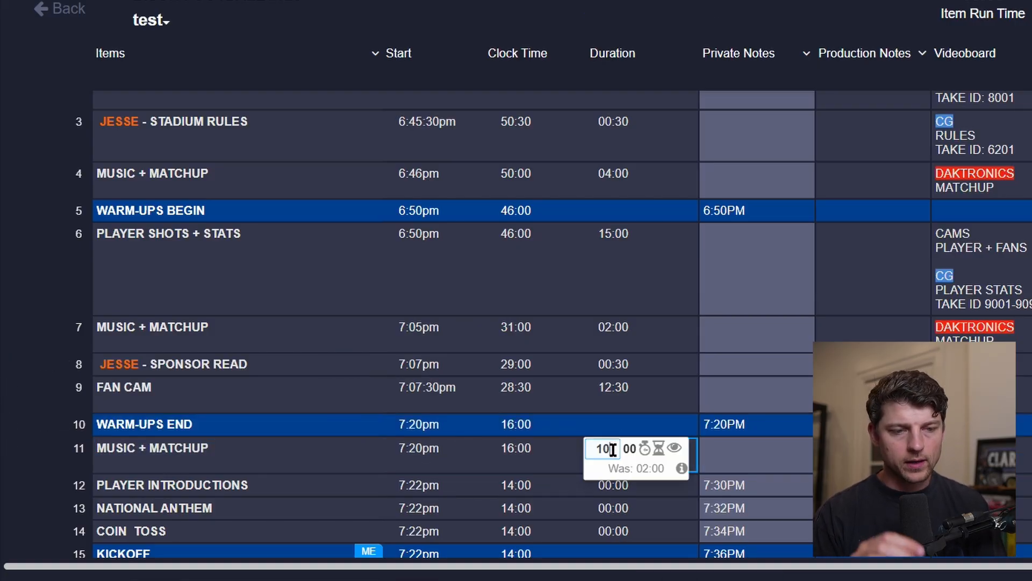
key("Return")
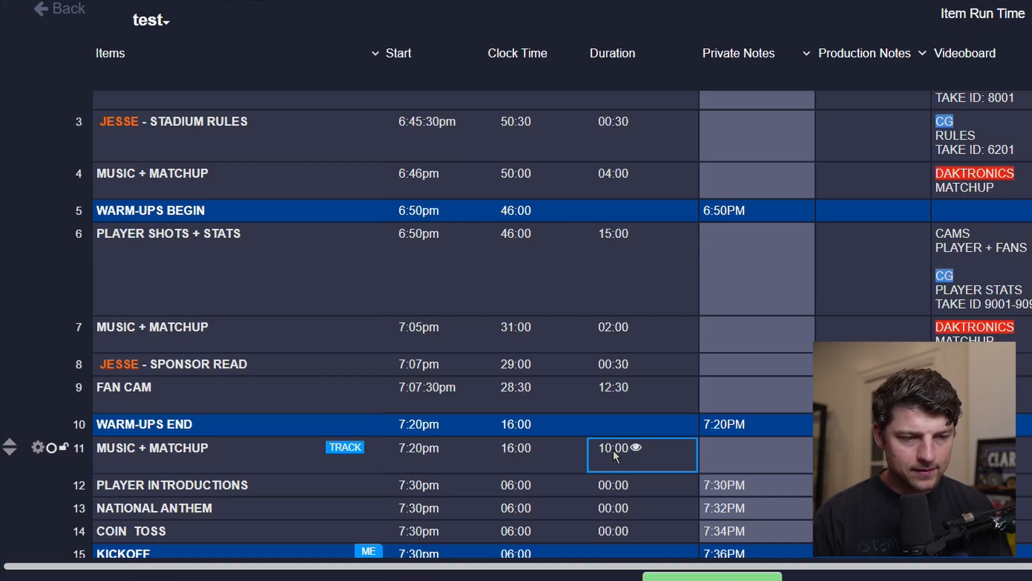
Prefix the PLAYER INTRODUCTIONS item name with LARRY - so it reads LARRY - PLAYER INTRODUCTIONS.
scroll(613, 450, "down", 1)
scroll(613, 479, "up", 2)
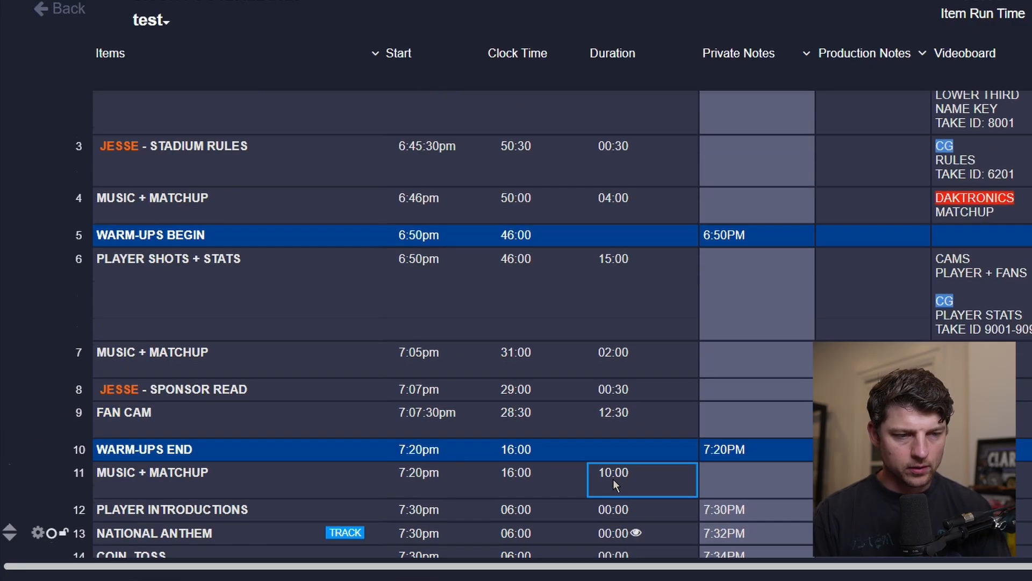
scroll(613, 479, "down", 2)
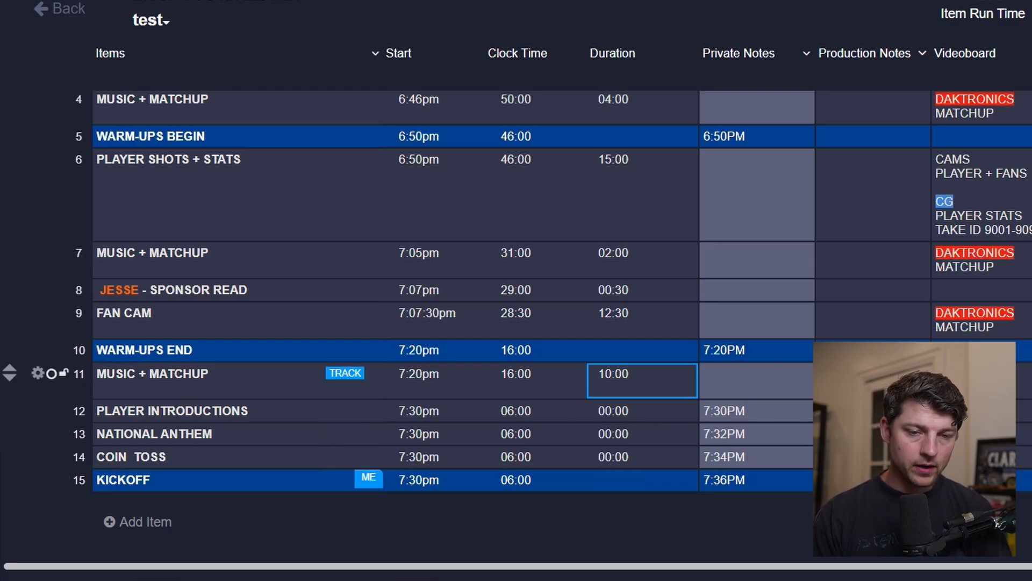
left_click(975, 410)
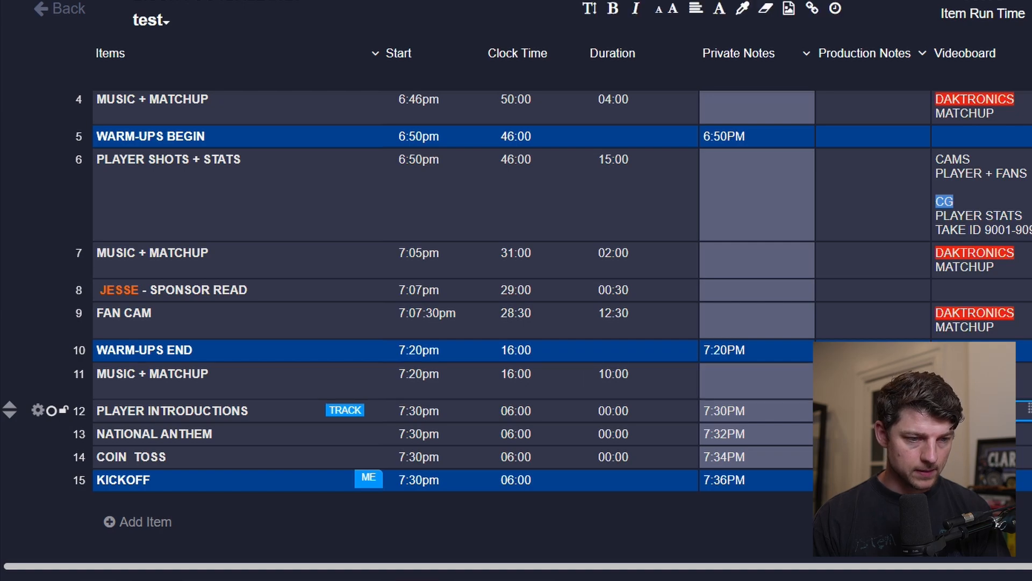
left_click(127, 412)
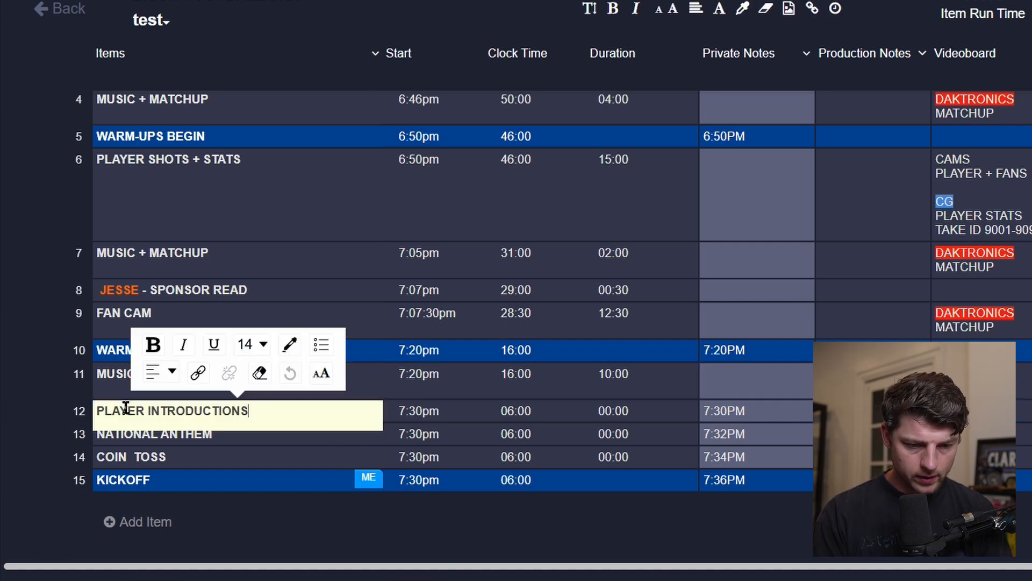
key("Home")
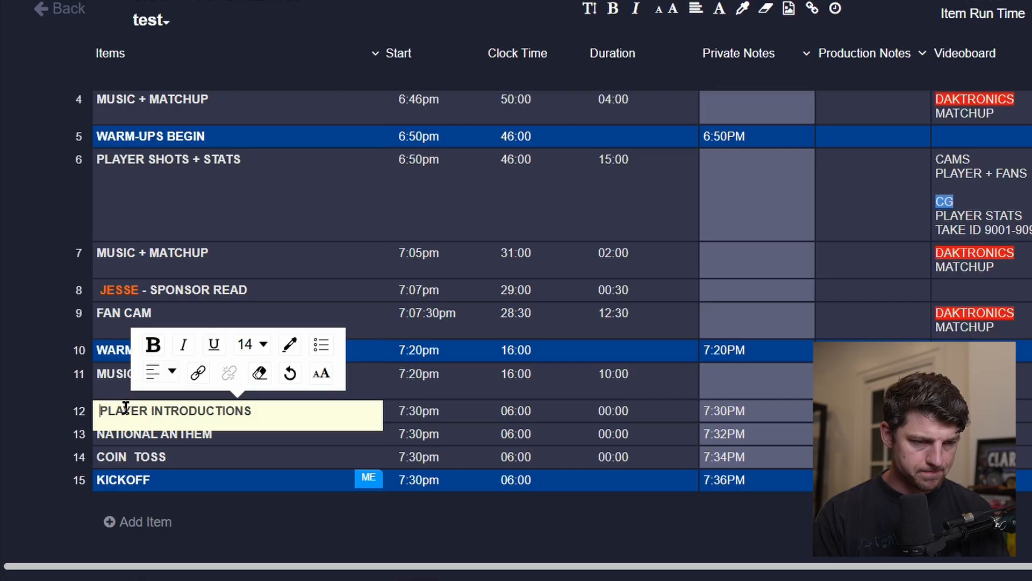
key("Home")
type("-")
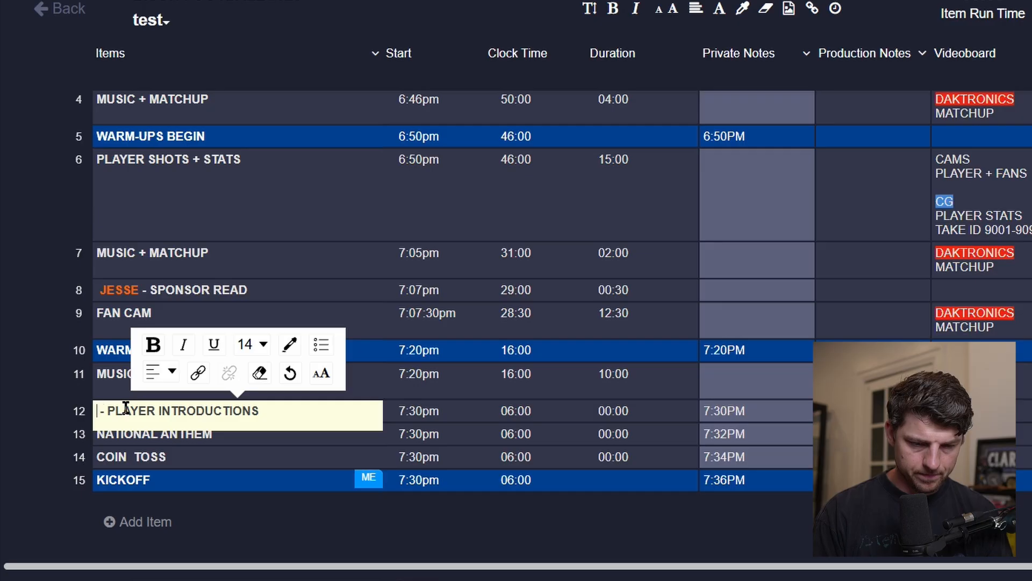
type("LARRY")
Color the name LARRY in the player introductions item green.
double_click(125, 407)
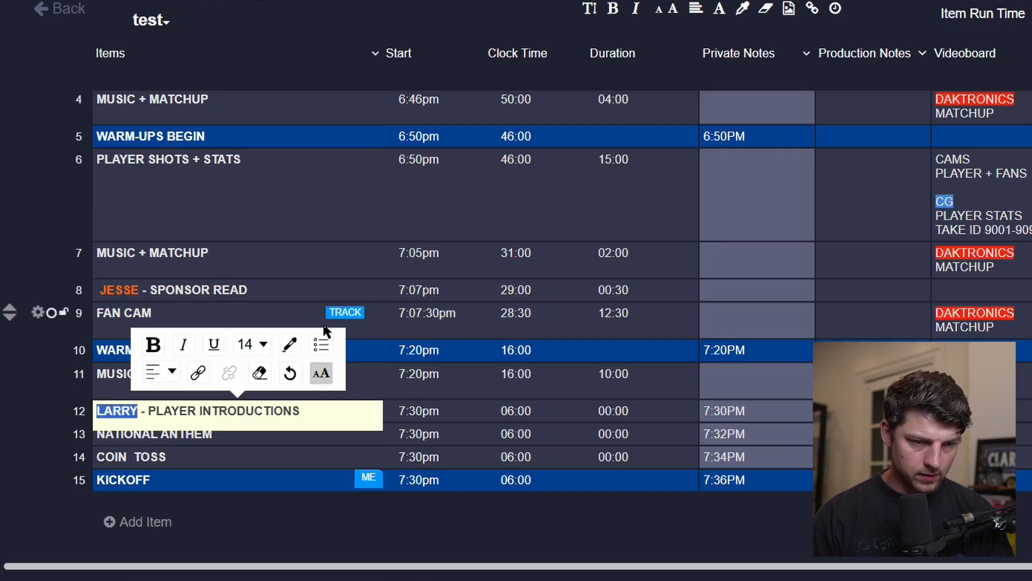
left_click(289, 344)
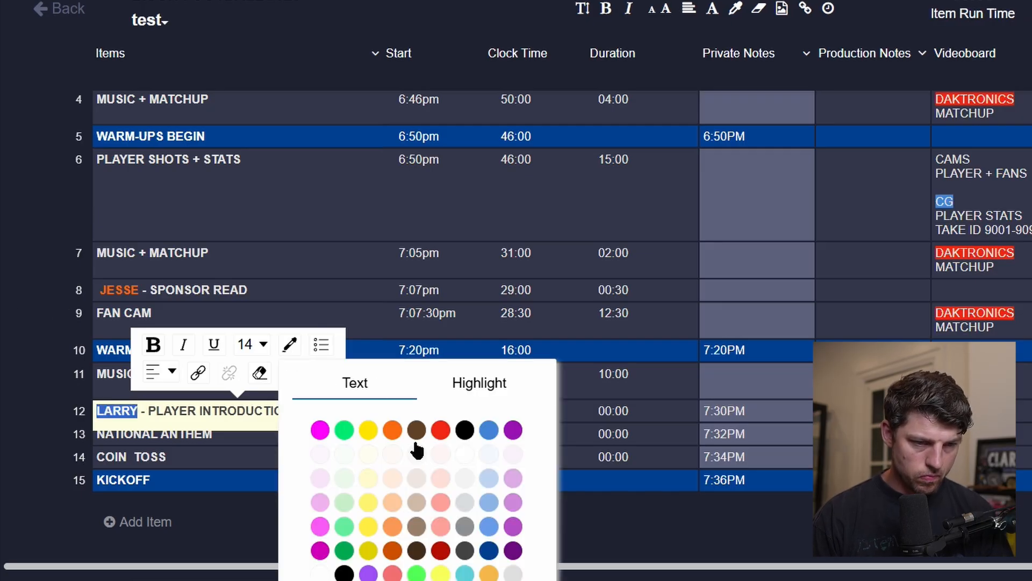
left_click(344, 430)
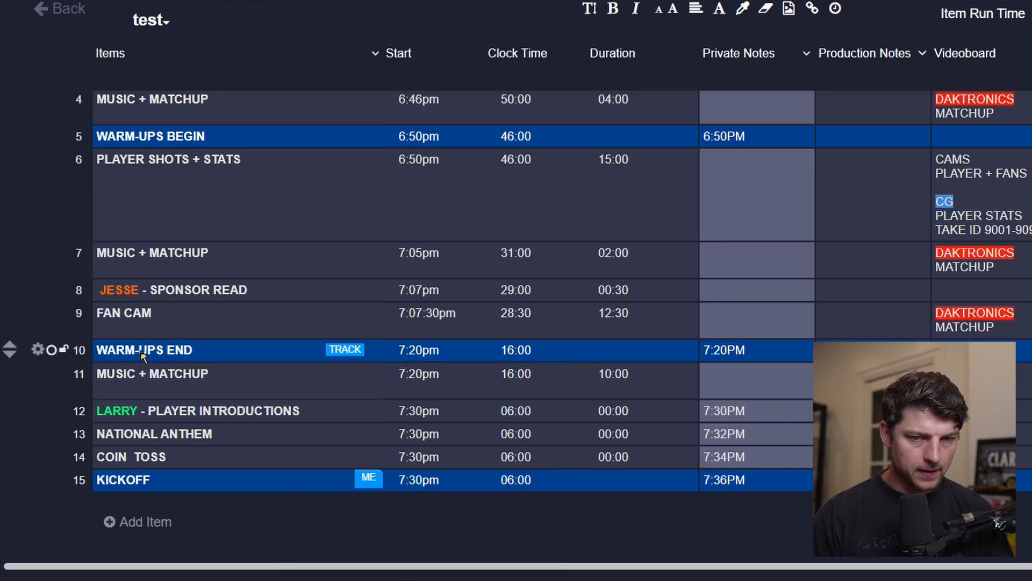
Enter the audio cue PA and MUSIC for the LARRY - PLAYER INTRODUCTIONS item.
scroll(141, 352, "up", 2)
scroll(141, 350, "up", 2)
scroll(141, 349, "down", 2)
scroll(169, 217, "up", 2)
scroll(371, 346, "down", 4)
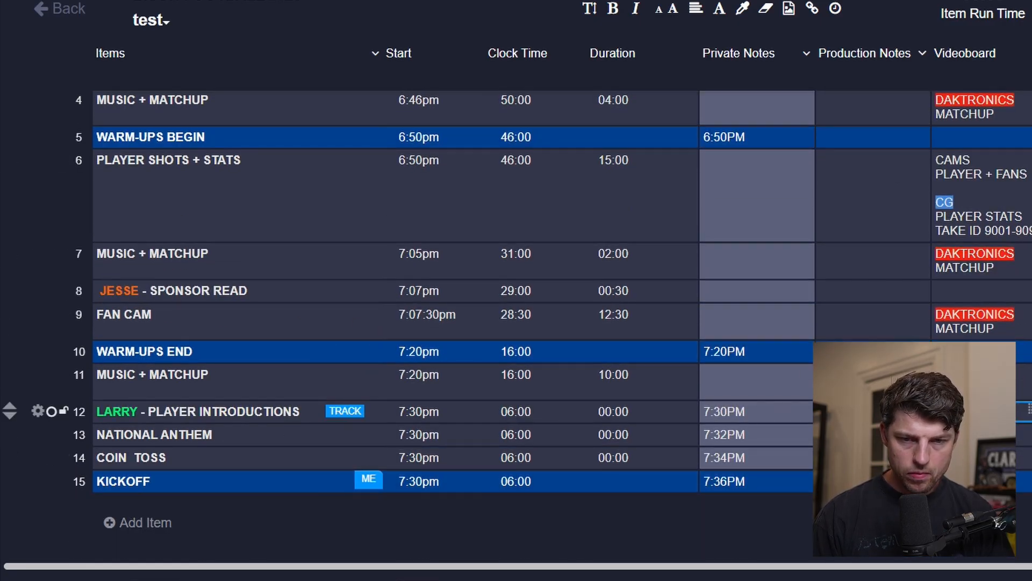
scroll(516, 411, "right", 5)
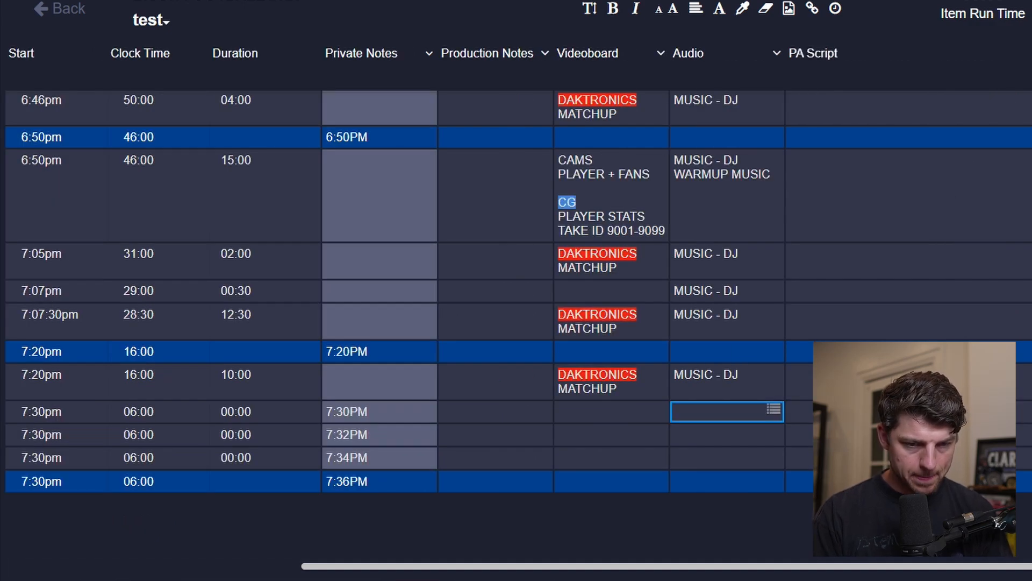
type("PA")
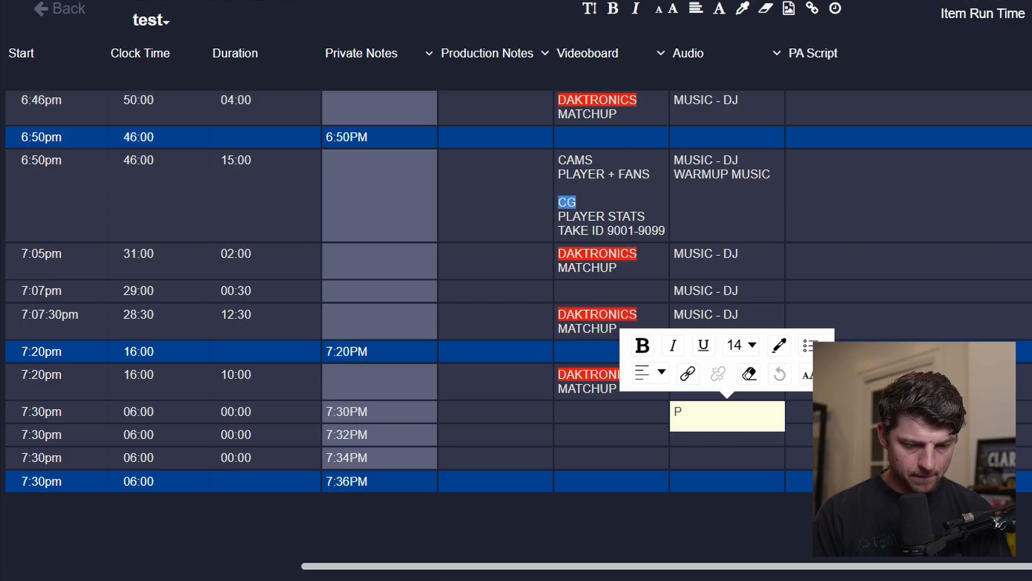
key("Return")
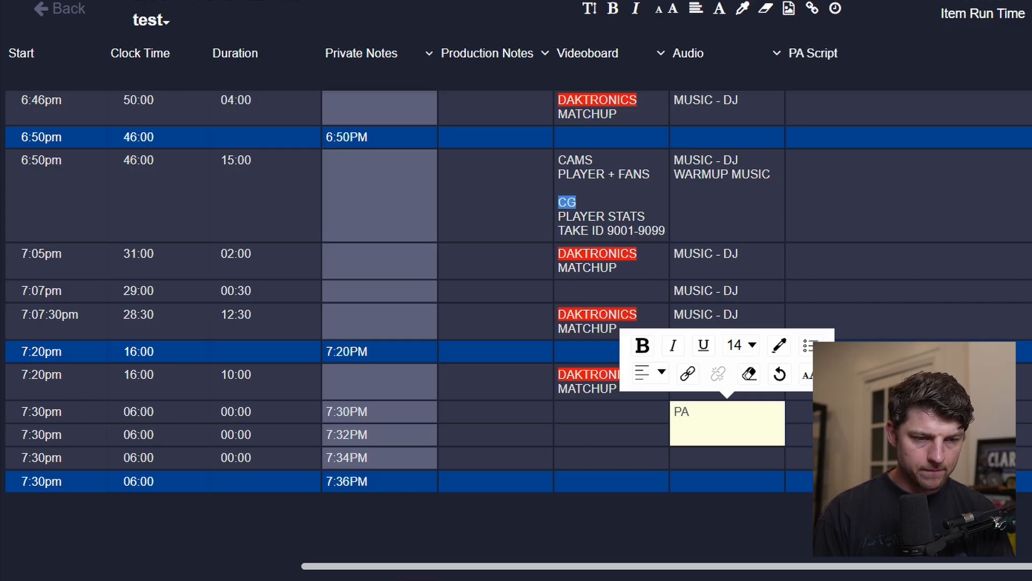
left_click(801, 381)
Set the LARRY - PLAYER INTRODUCTIONS item's duration to 02:00.
scroll(801, 381, "left", 5)
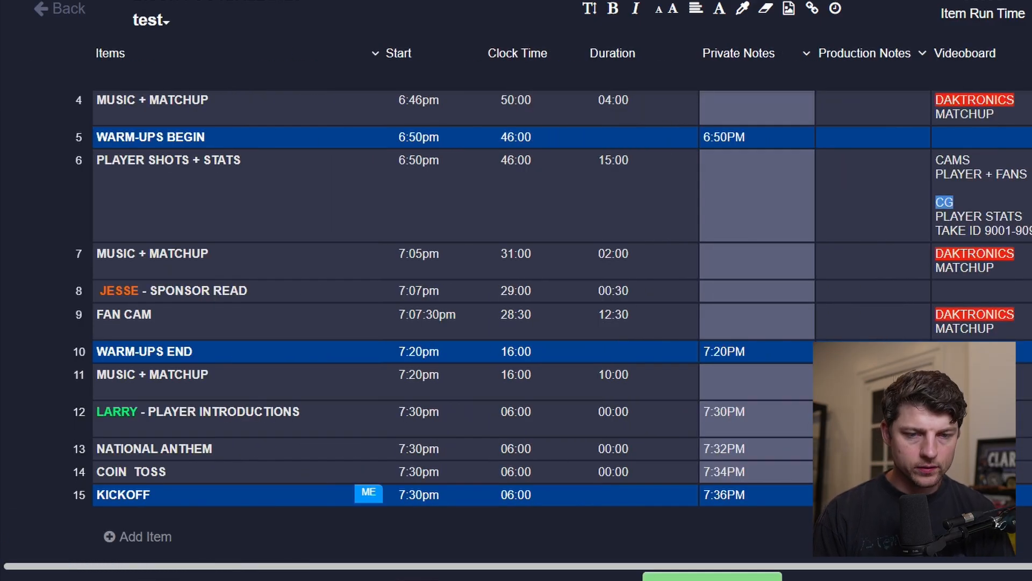
scroll(699, 351, "right", 1)
scroll(699, 351, "left", 1)
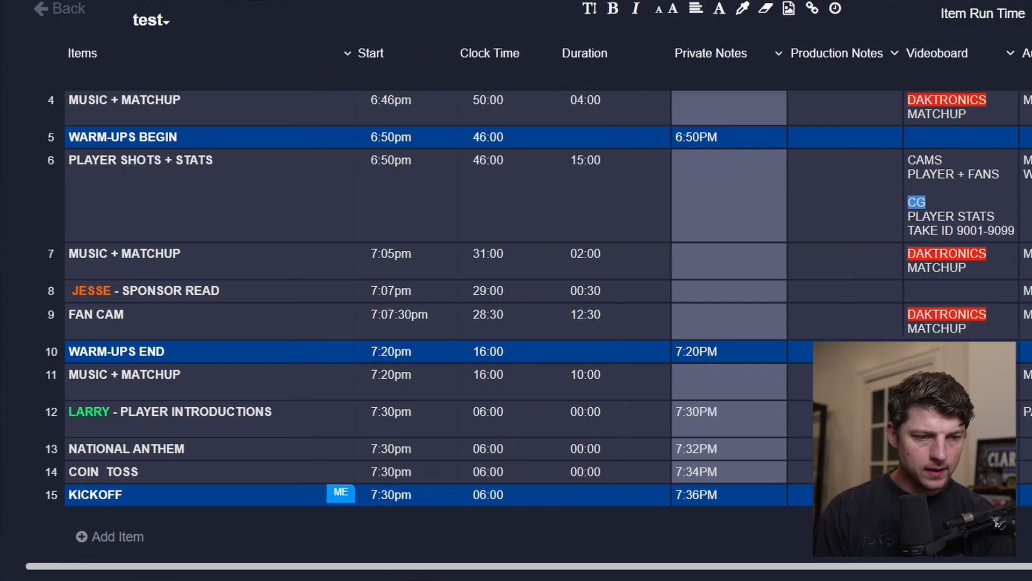
scroll(516, 309, "left", 1)
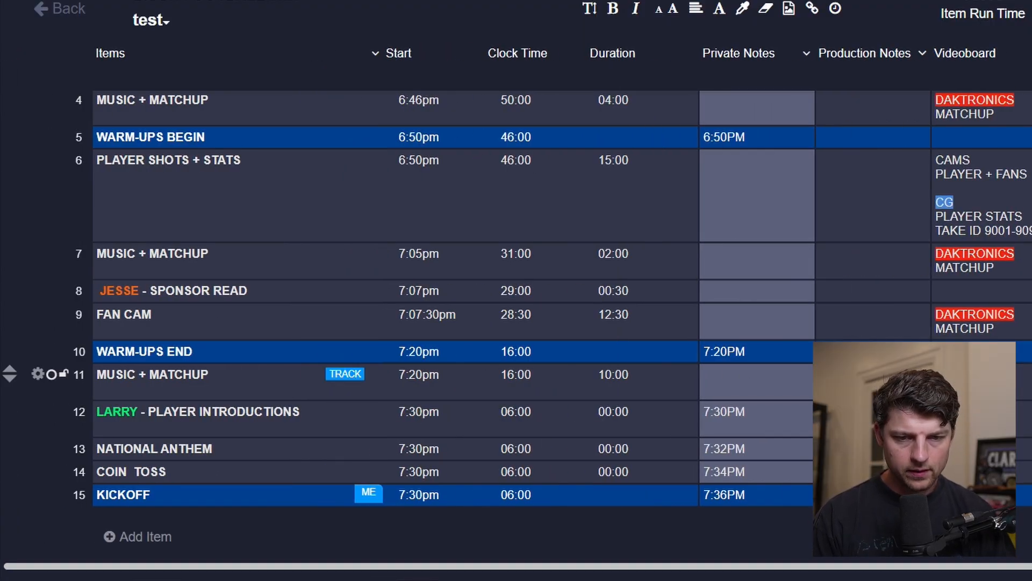
scroll(516, 310, "right", 3)
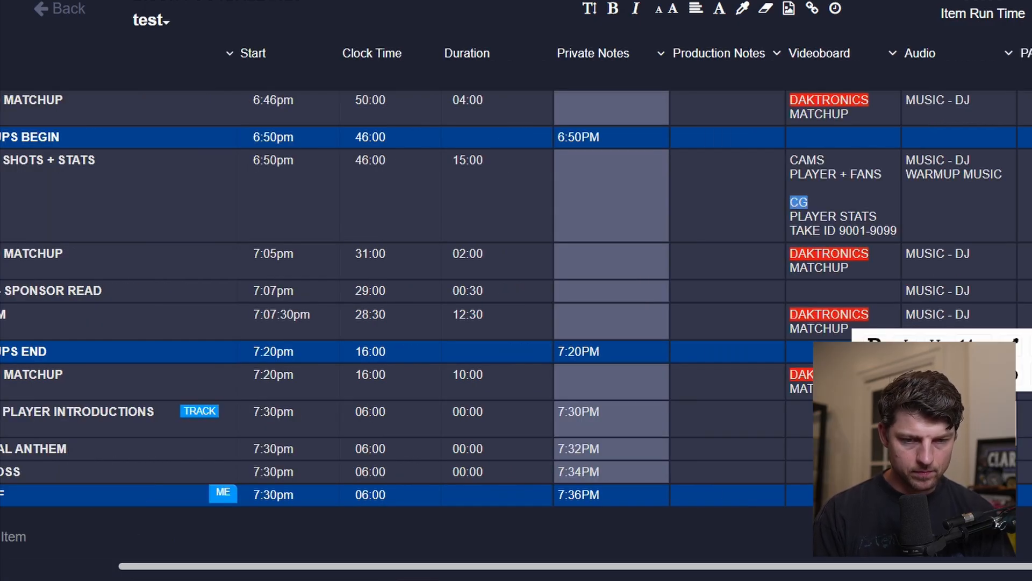
key("Tab")
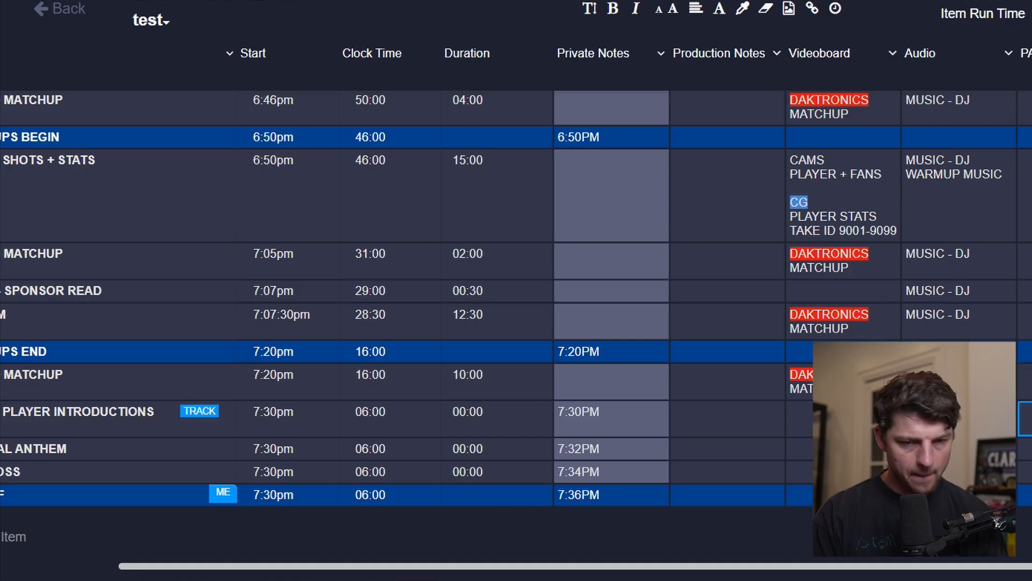
scroll(516, 309, "left", 3)
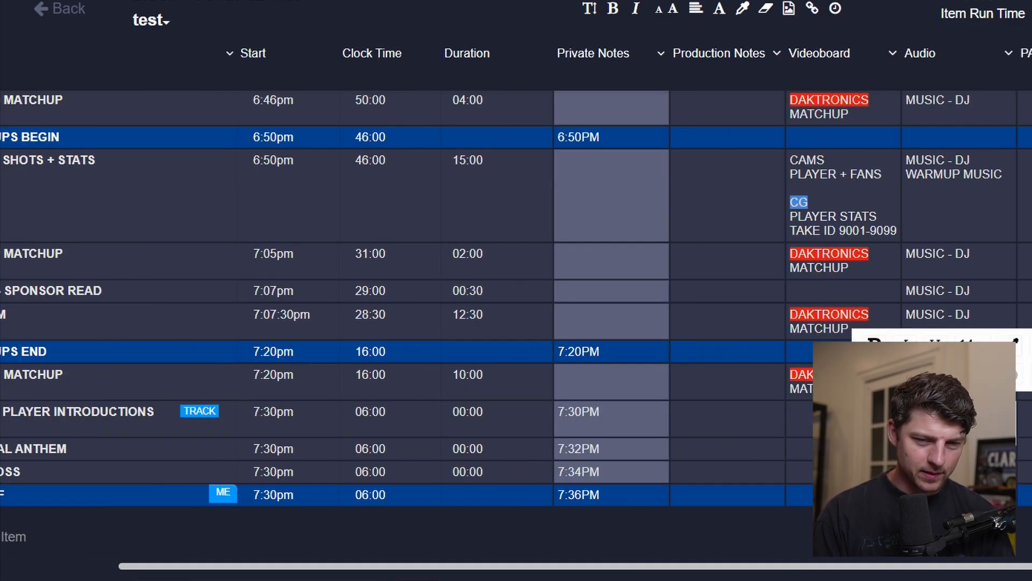
scroll(484, 412, "left", 3)
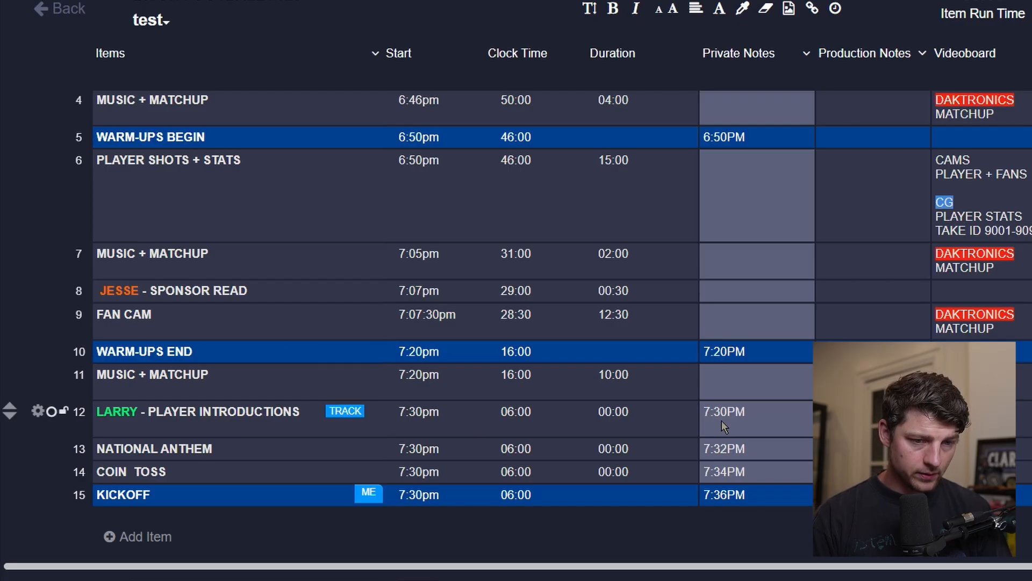
left_click(617, 413)
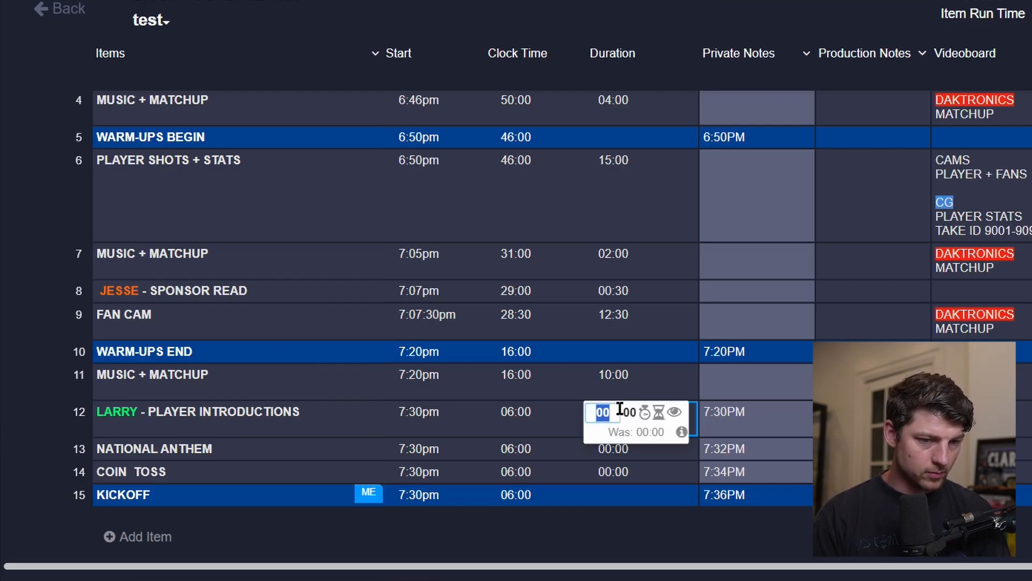
type("2")
key("Return")
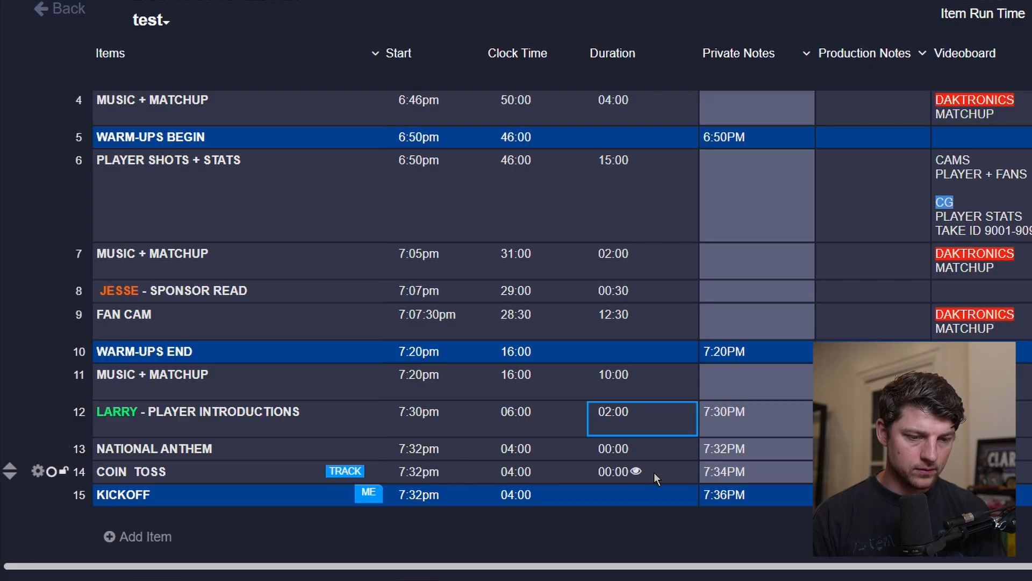
Set the NATIONAL ANTHEM item's duration to 02:00.
left_click(607, 454)
left_click(608, 454)
type("2")
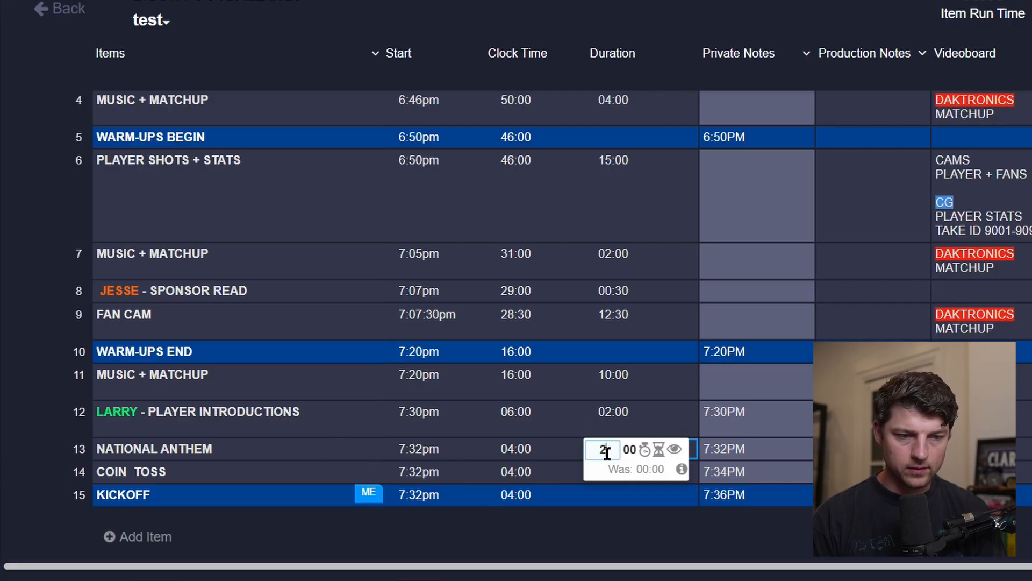
key("Return")
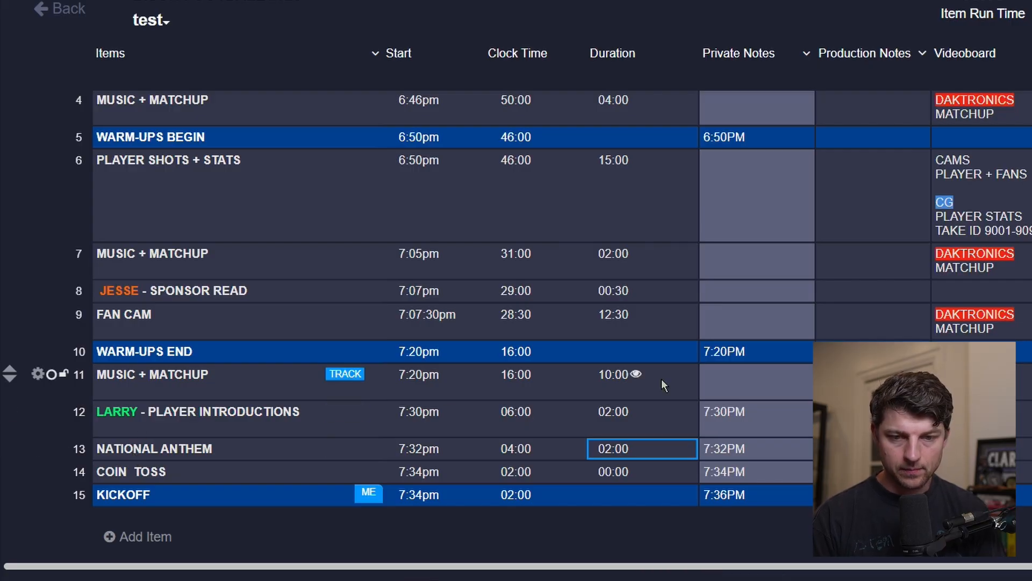
Write the PA script introducing the teams in the player introductions row.
left_click(873, 418)
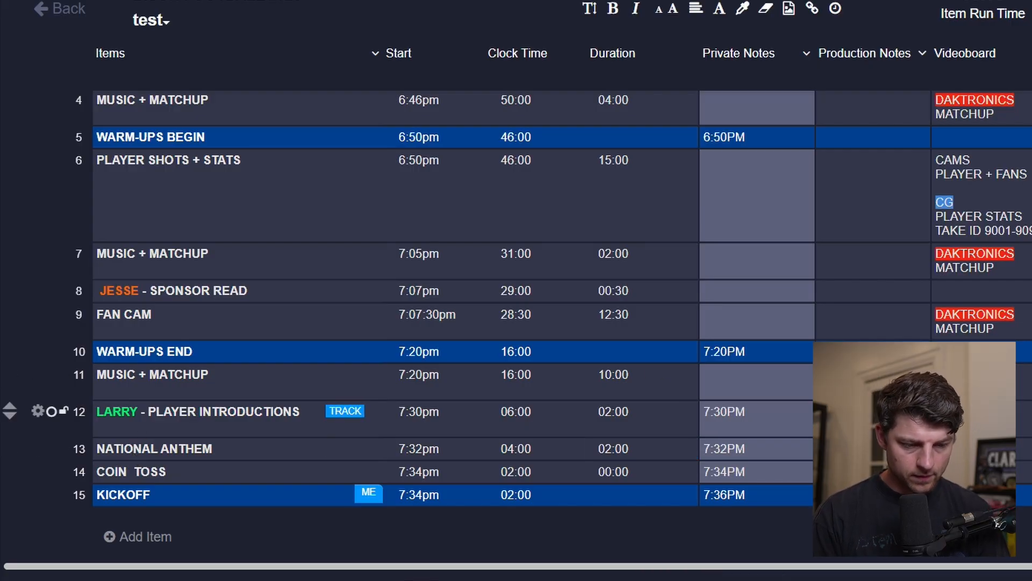
type("f")
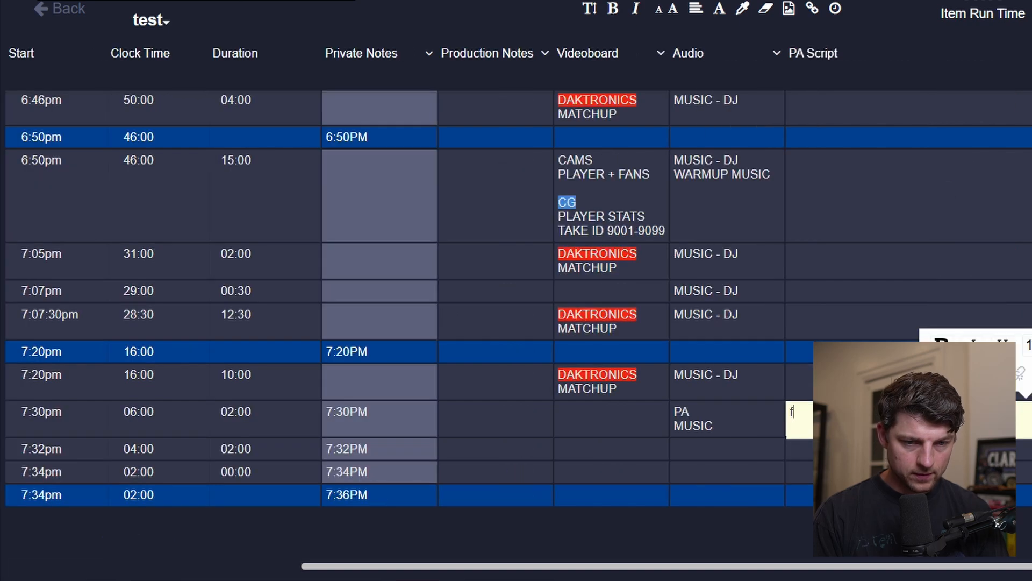
type("an")
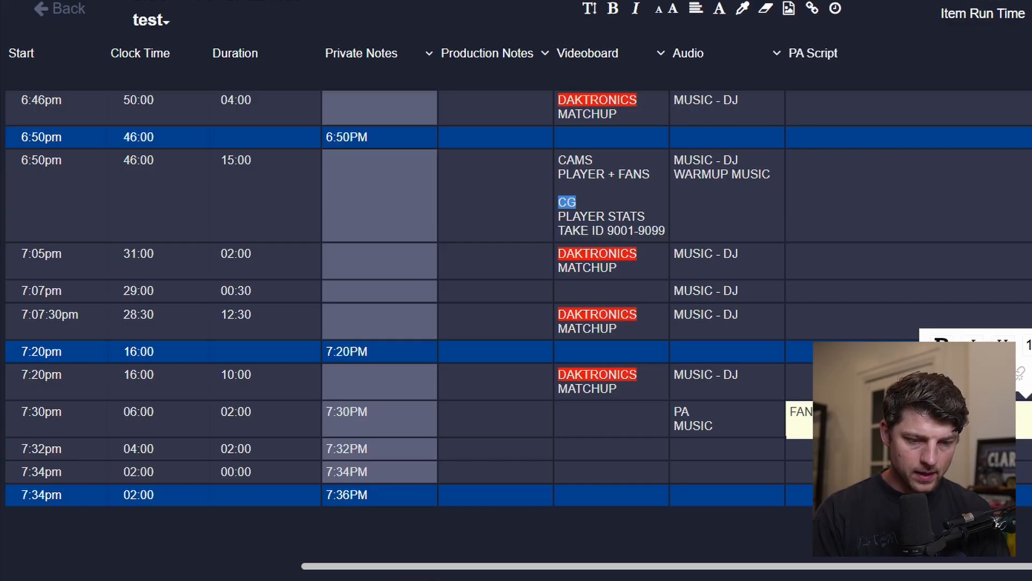
type("ND")
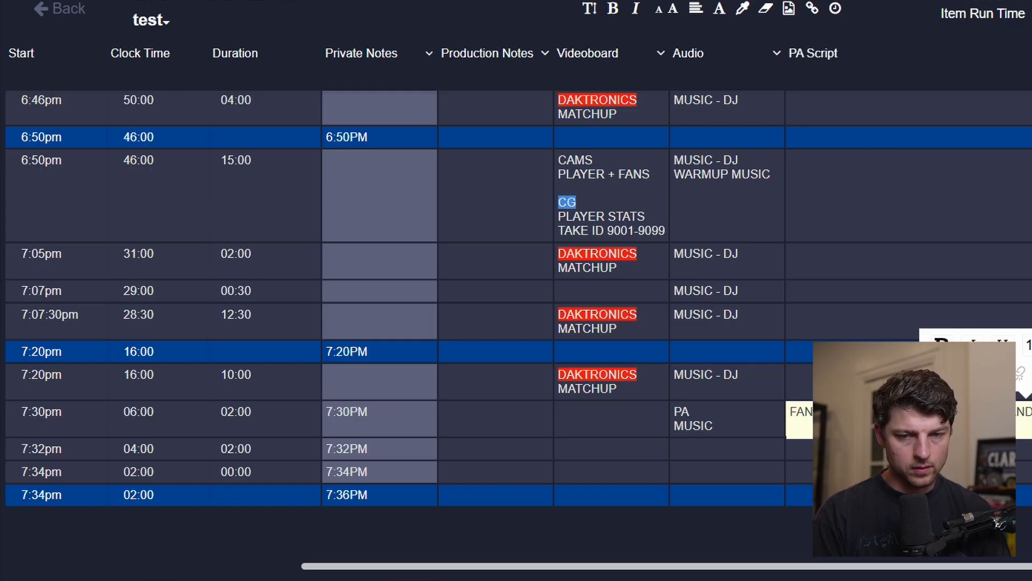
type("THE ")
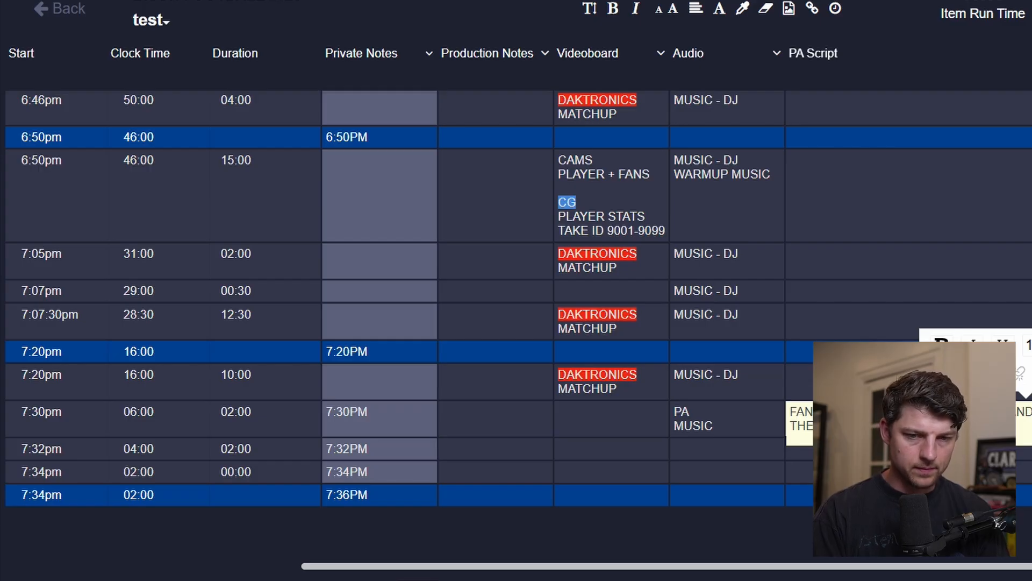
type("EM")
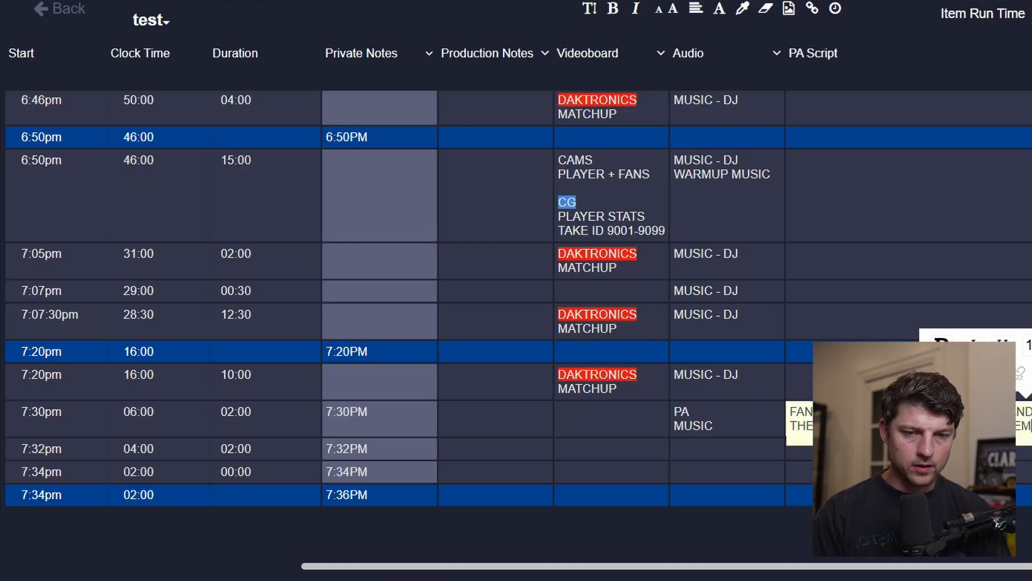
key("Escape")
Move the PA script text from the player introductions row to the NATIONAL ANTHEM row.
scroll(914, 419, "left", 5)
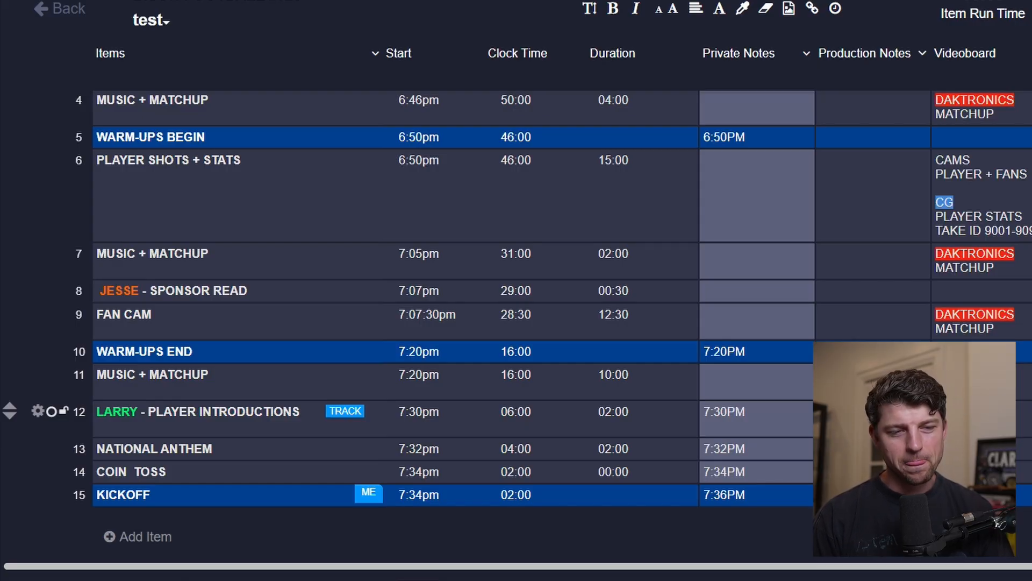
scroll(808, 439, "down", 1)
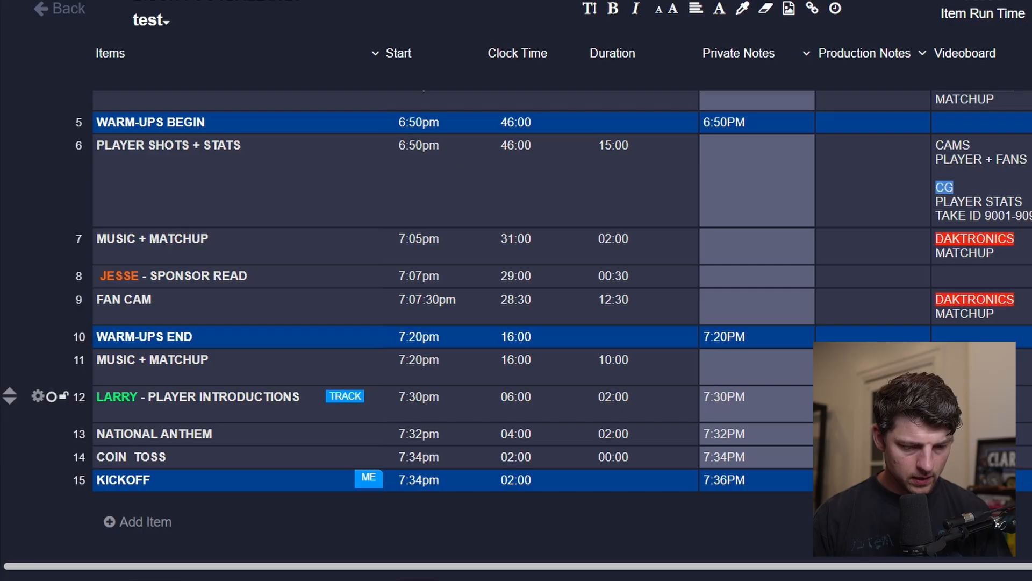
scroll(516, 396, "right", 5)
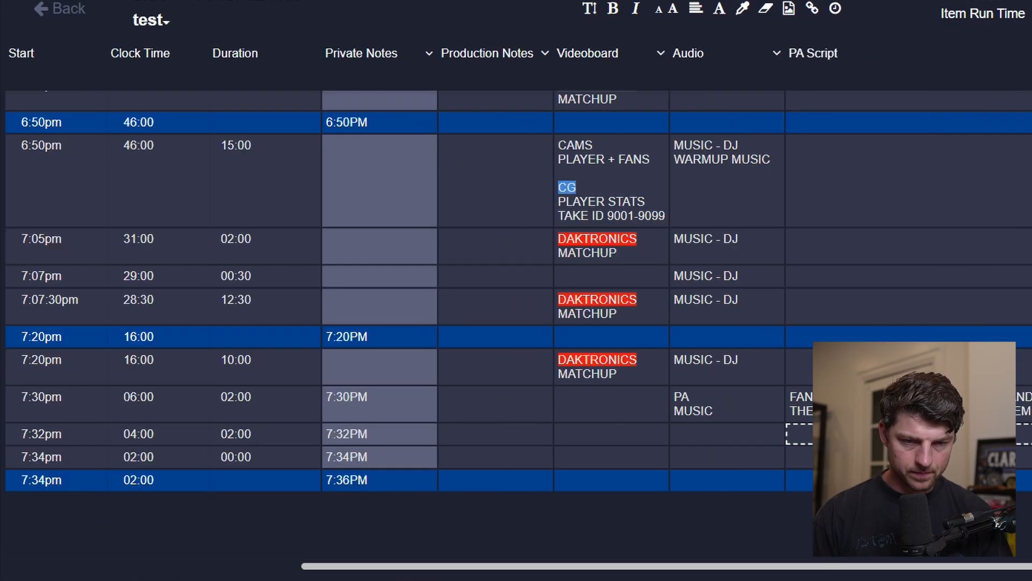
left_click(909, 457)
left_click(909, 403)
key("ctrl+x")
left_click(909, 434)
key("ctrl+v")
scroll(516, 322, "left", 5)
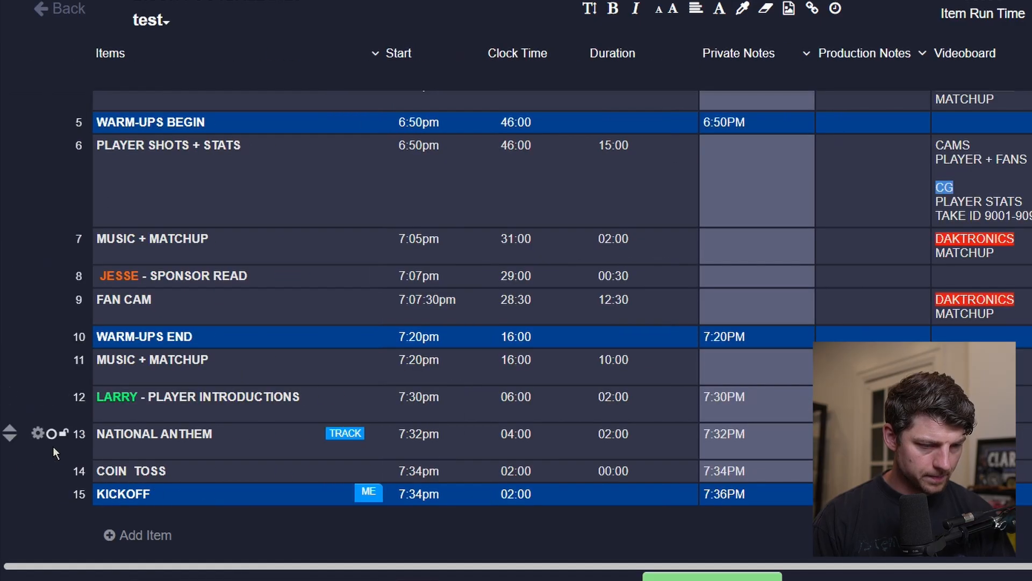
left_click(137, 408)
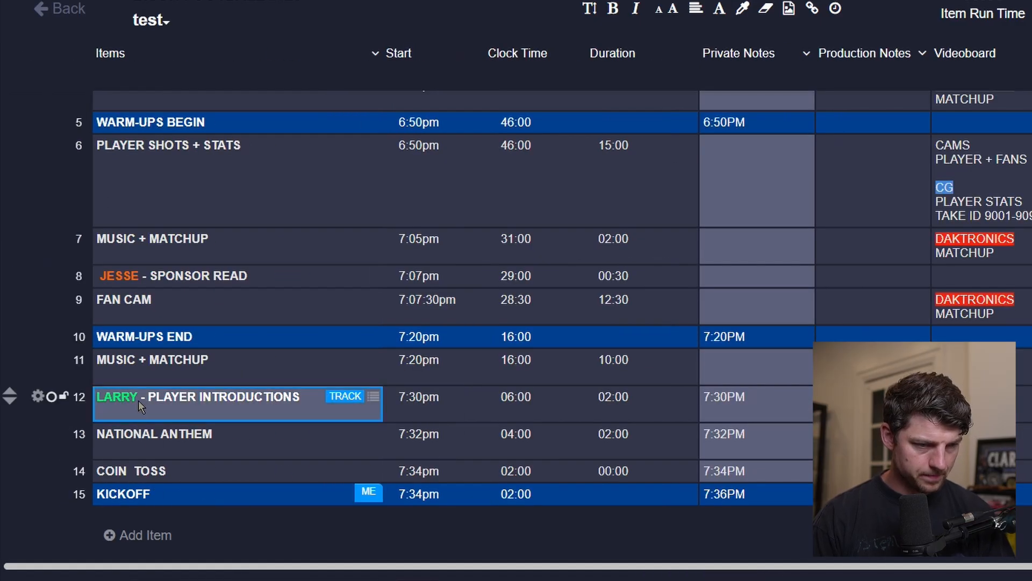
Rename the anthem row's item to LARRY - NATIONAL ANTHEM INTRODUCTION, keeping the green name prefix.
key("ctrl+c")
left_click(112, 434)
key("ctrl+v")
double_click(112, 434)
key("BackSpace")
key("BackSpace")
key("BackSpace")
key("BackSpace")
key("BackSpace")
key("BackSpace")
key("BackSpace")
key("BackSpace")
key("BackSpace")
key("BackSpace")
key("BackSpace")
key("BackSpace")
key("BackSpace")
key("BackSpace")
key("BackSpace")
key("BackSpace")
key("BackSpace")
key("BackSpace")
key("BackSpace")
key("BackSpace")
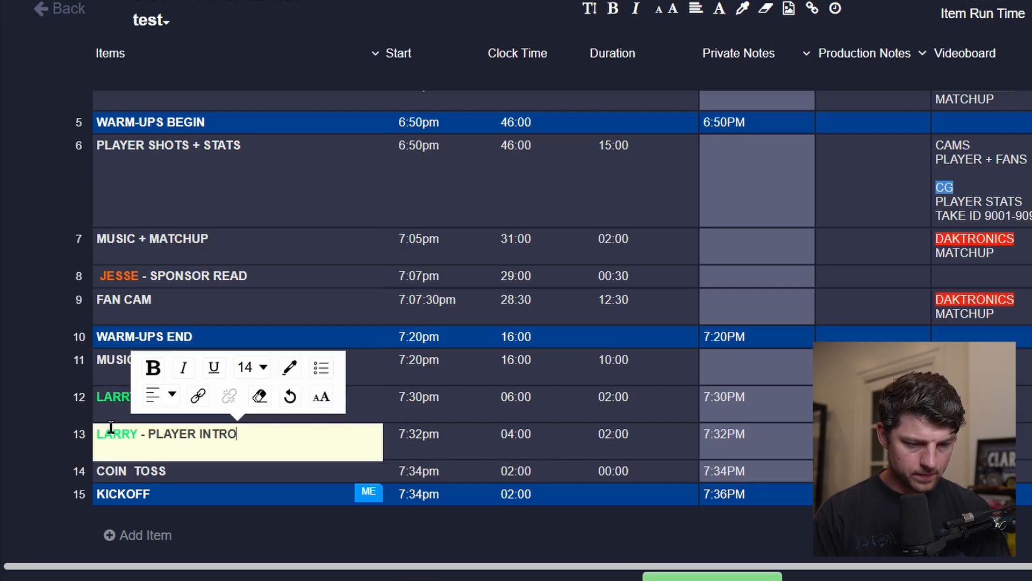
type("NATIONAL ")
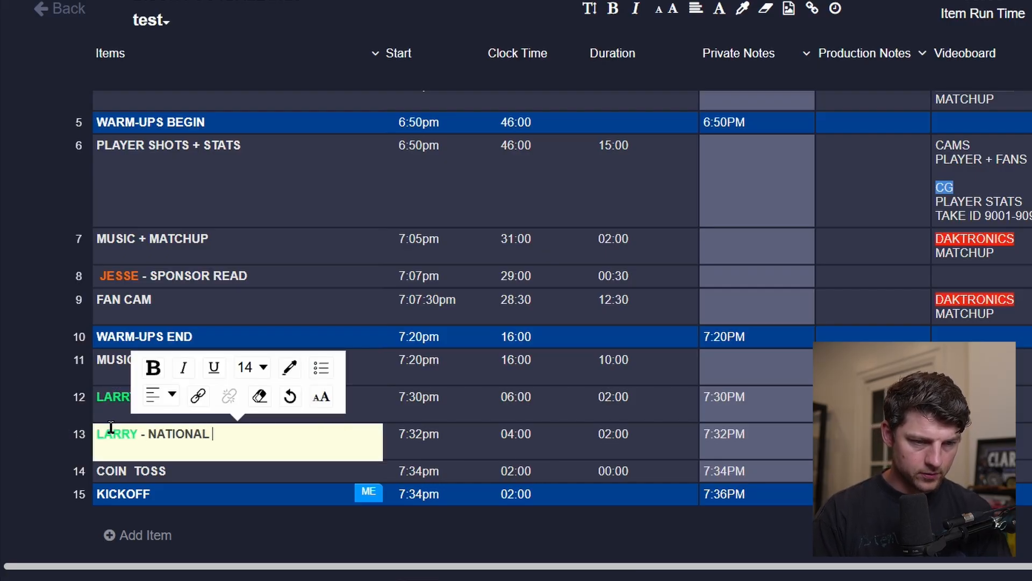
type("ANTHEM INTRODUCTION")
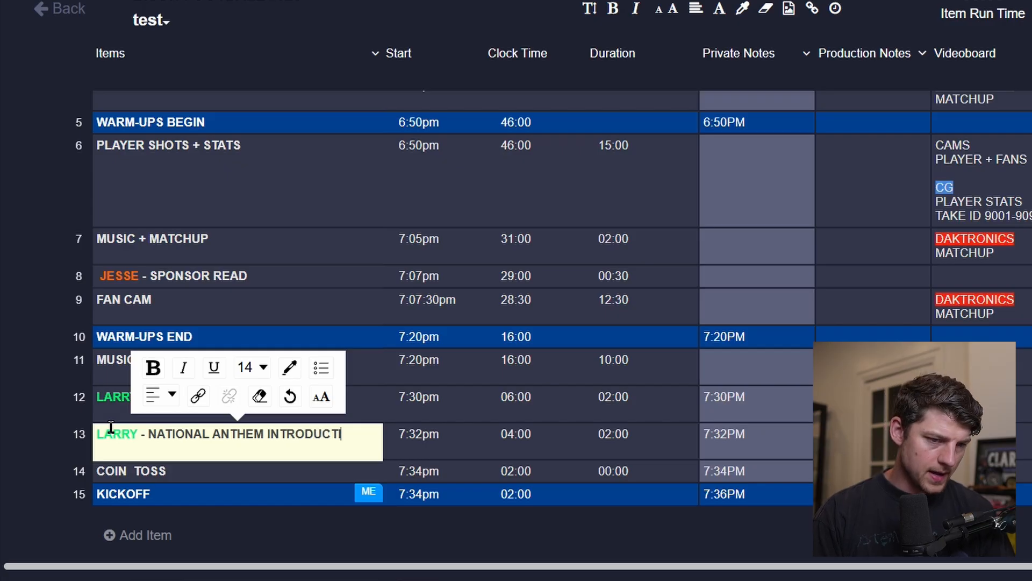
key("Tab")
Duplicate the anthem introduction row and rename the copy to NATIONAL ANTHEM.
left_click(37, 432)
left_click(219, 454)
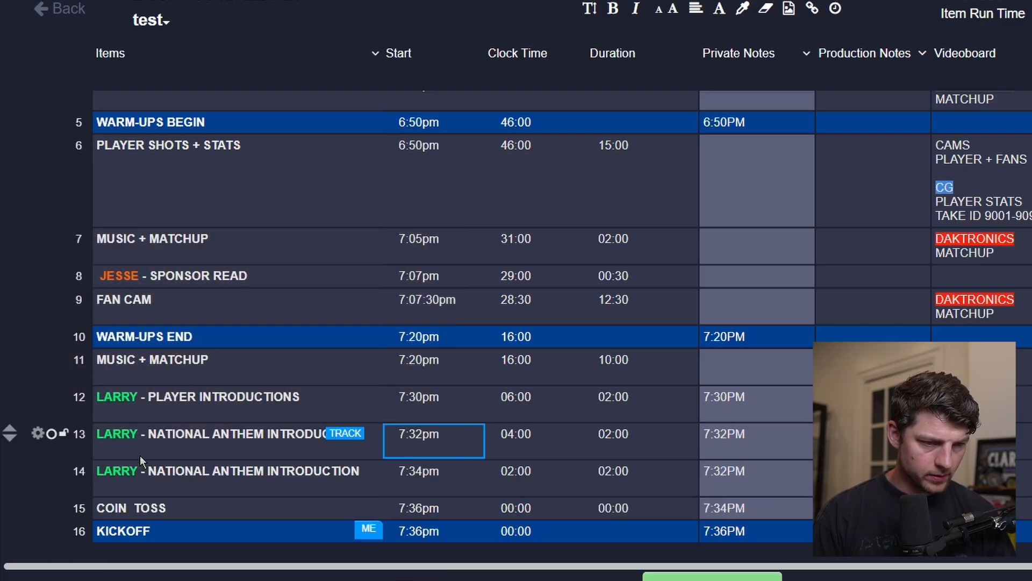
left_click(137, 472)
left_click(137, 472)
left_click_drag(147, 471, 95, 471)
key("BackSpace")
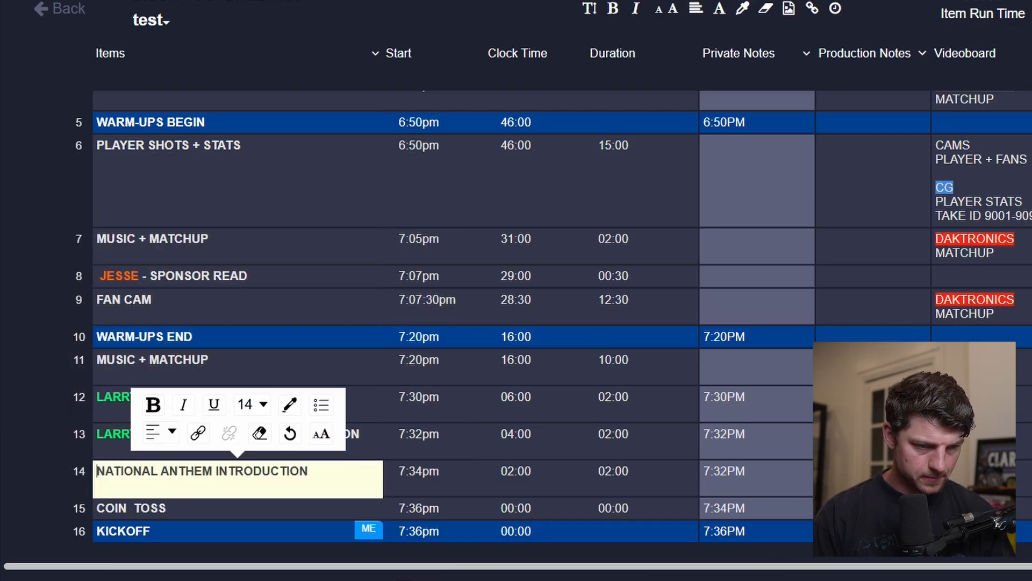
double_click(219, 472)
key("BackSpace")
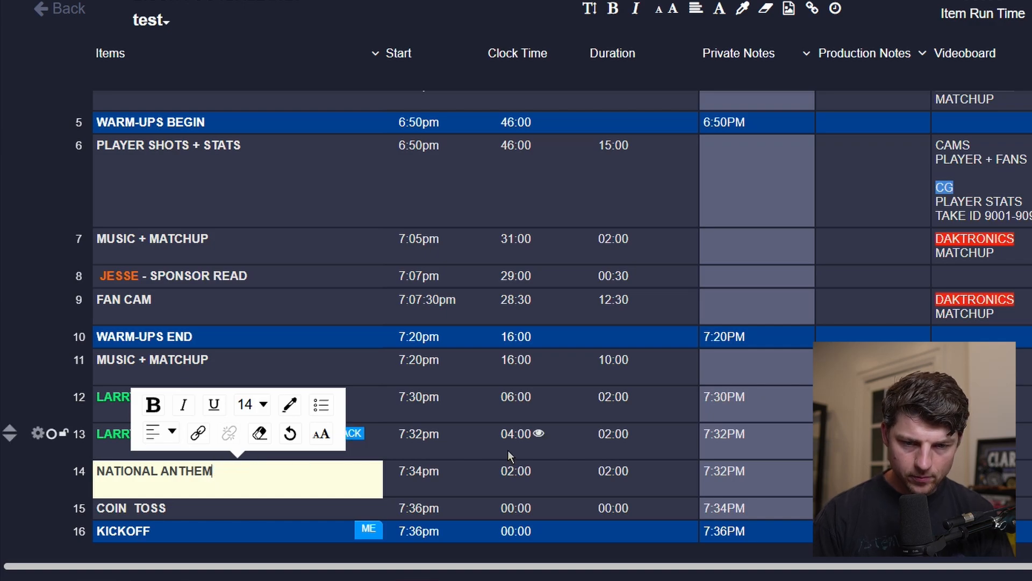
key("Tab")
Enter WIRELESS as the audio cue for the NATIONAL ANTHEM row.
left_click(980, 476)
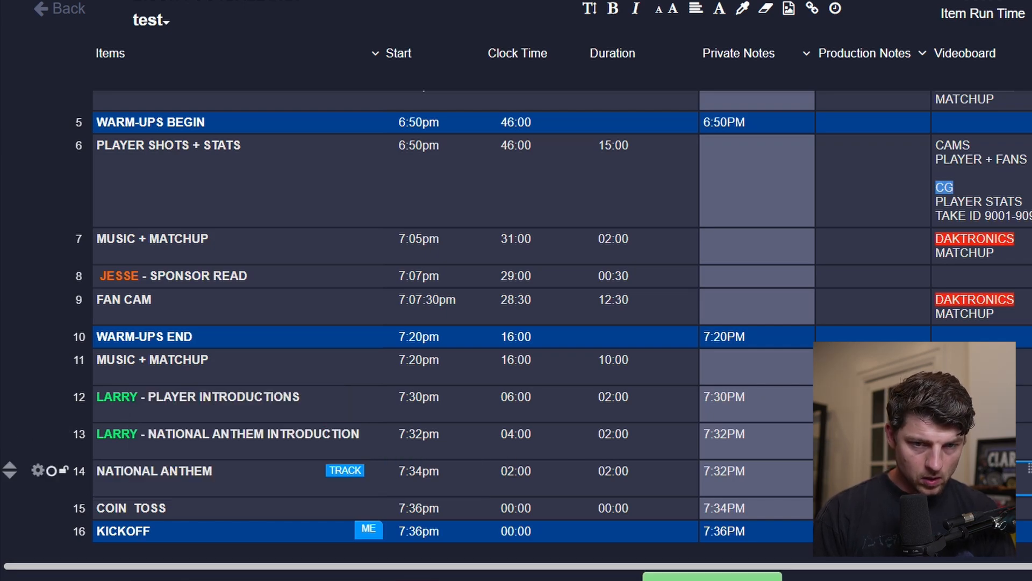
key("Tab")
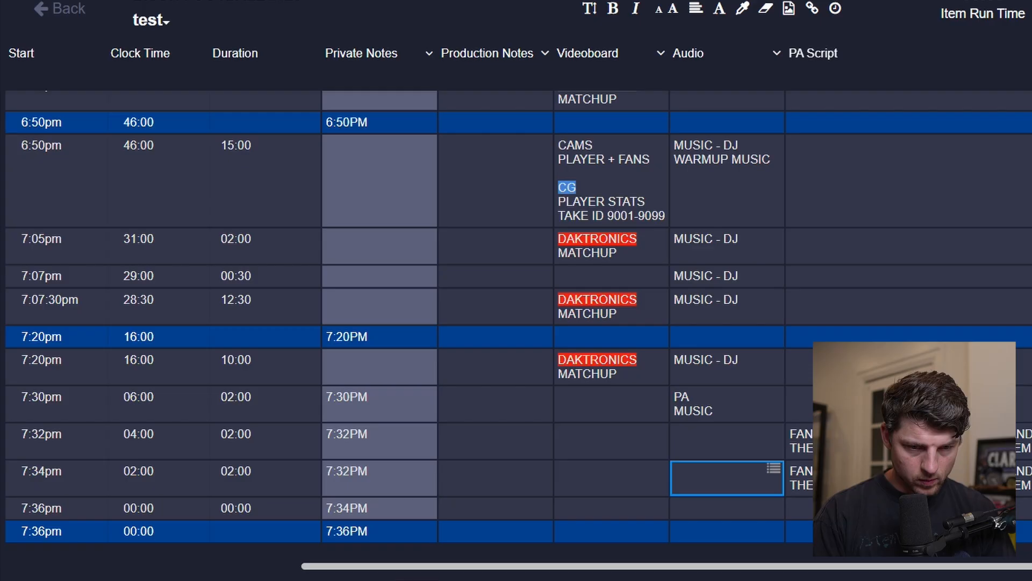
type("WIRELESS")
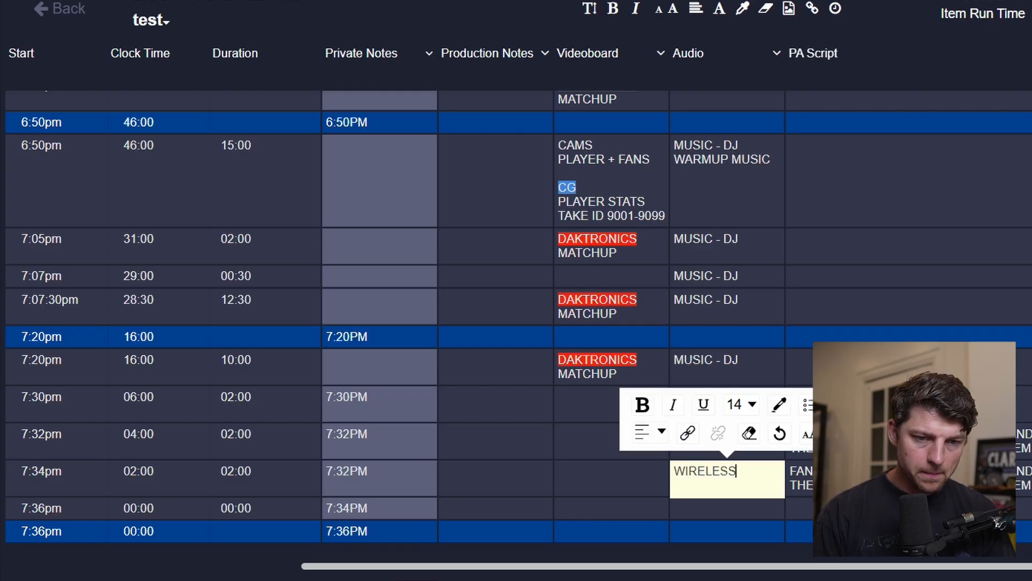
key("Tab")
Set the LARRY - NATIONAL ANTHEM INTRODUCTION item's duration to 00:15.
scroll(981, 476, "left", 5)
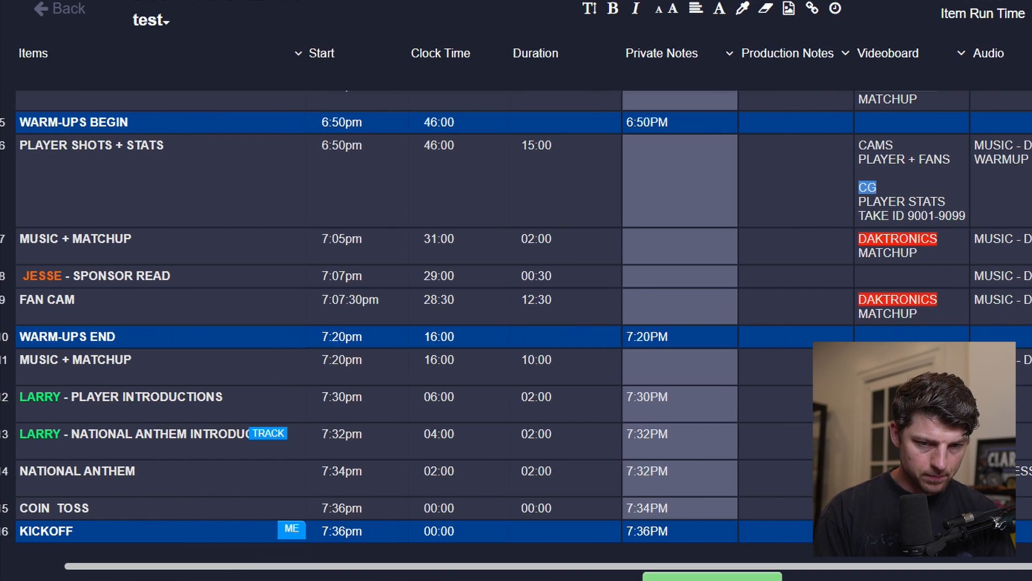
left_click(994, 441)
double_click(993, 441)
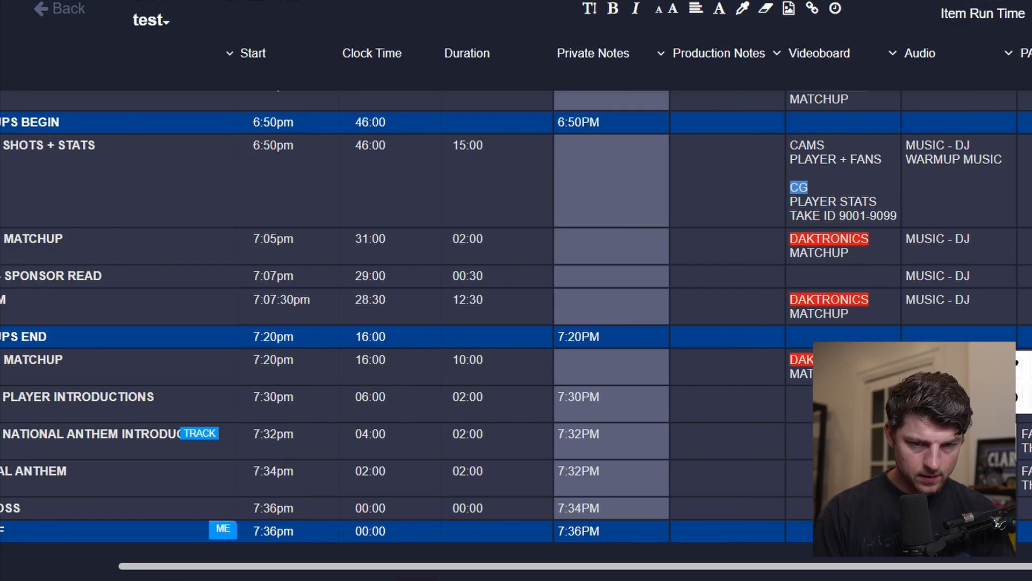
scroll(516, 322, "left", 3)
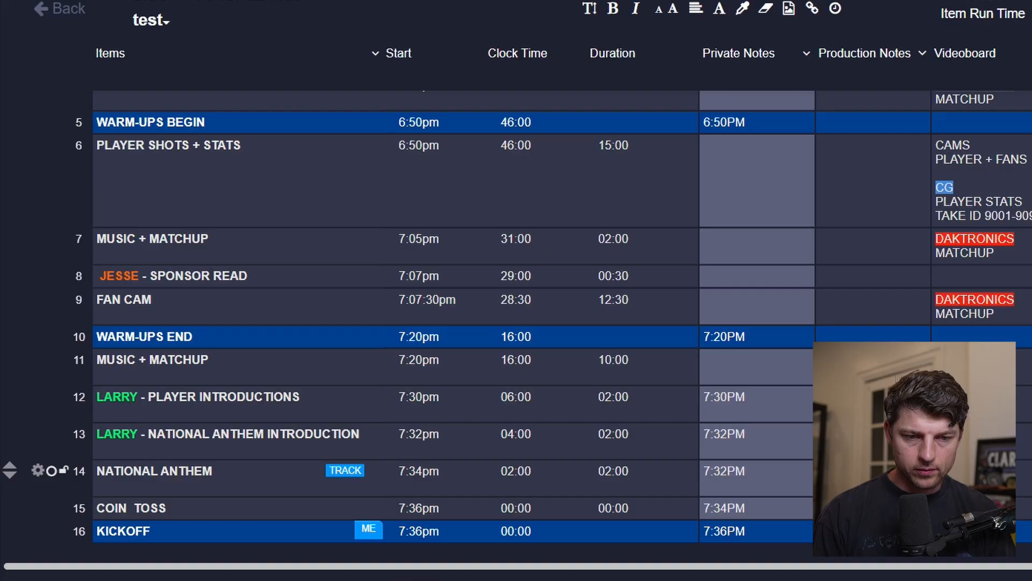
double_click(617, 434)
type("10")
type("00")
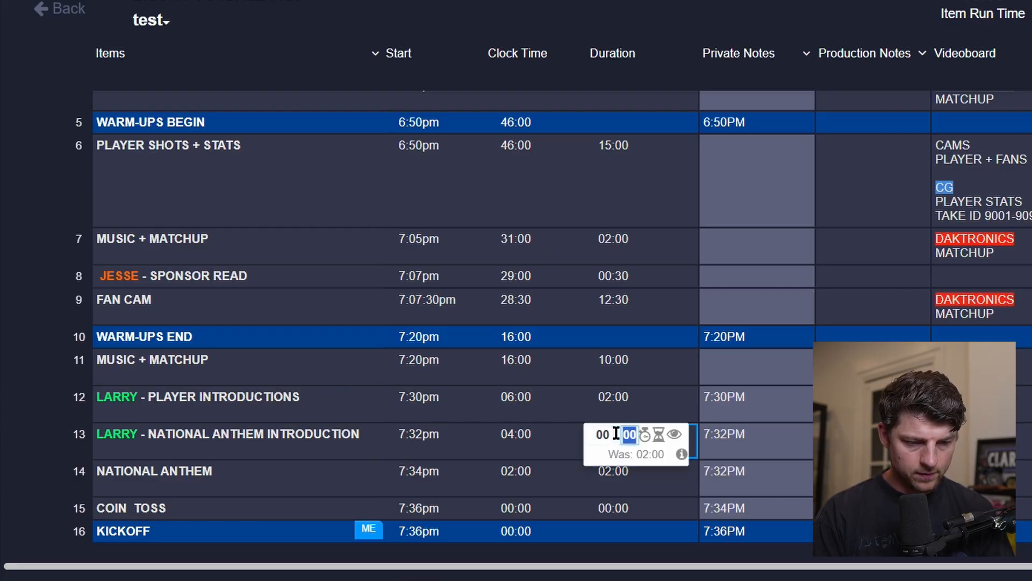
type("15")
key("Return")
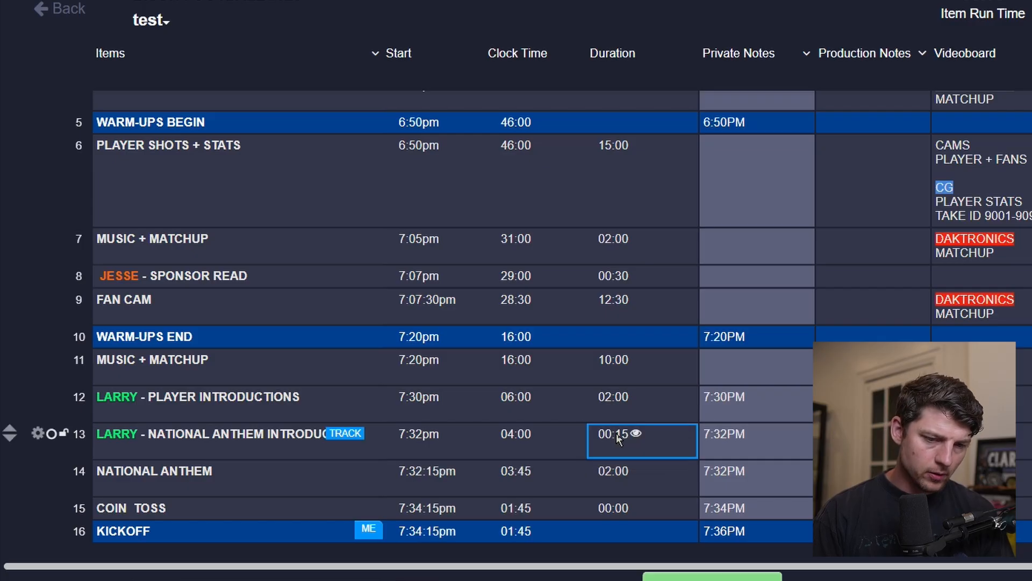
Set the NATIONAL ANTHEM item's duration to 01:45.
double_click(616, 473)
type("01:45")
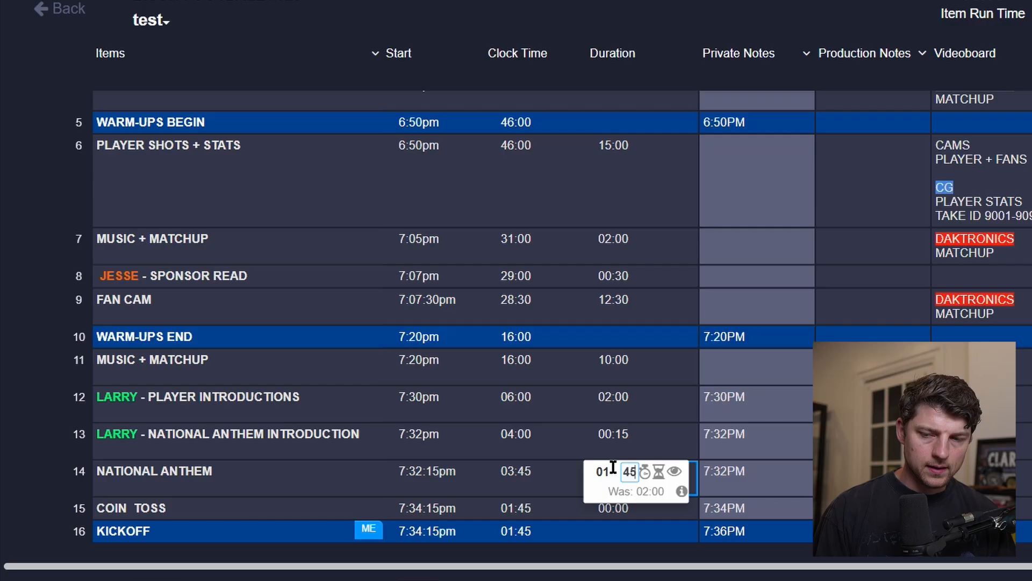
key("Return")
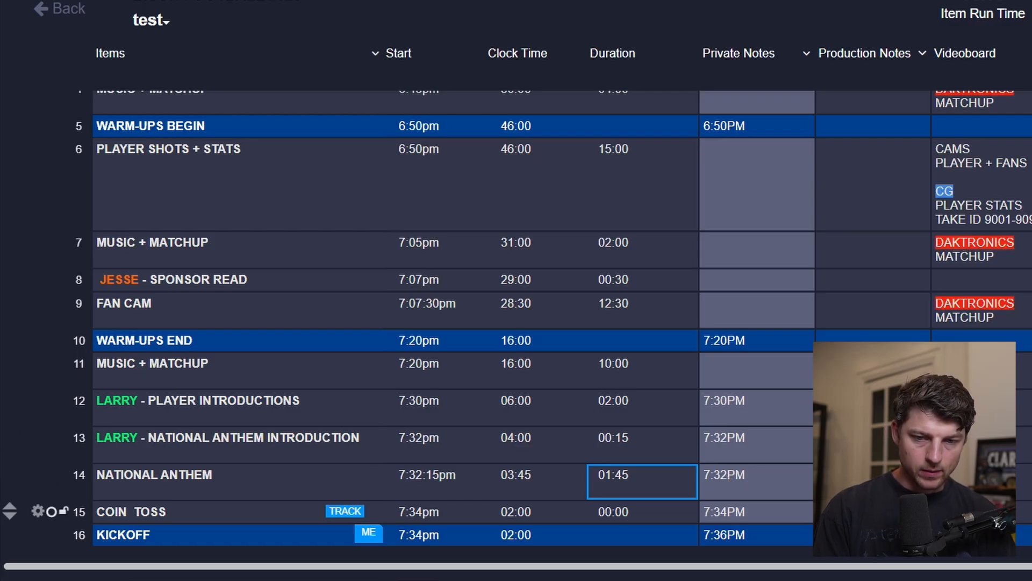
left_click(874, 480)
key("BackSpace")
scroll(874, 492, "right", 3)
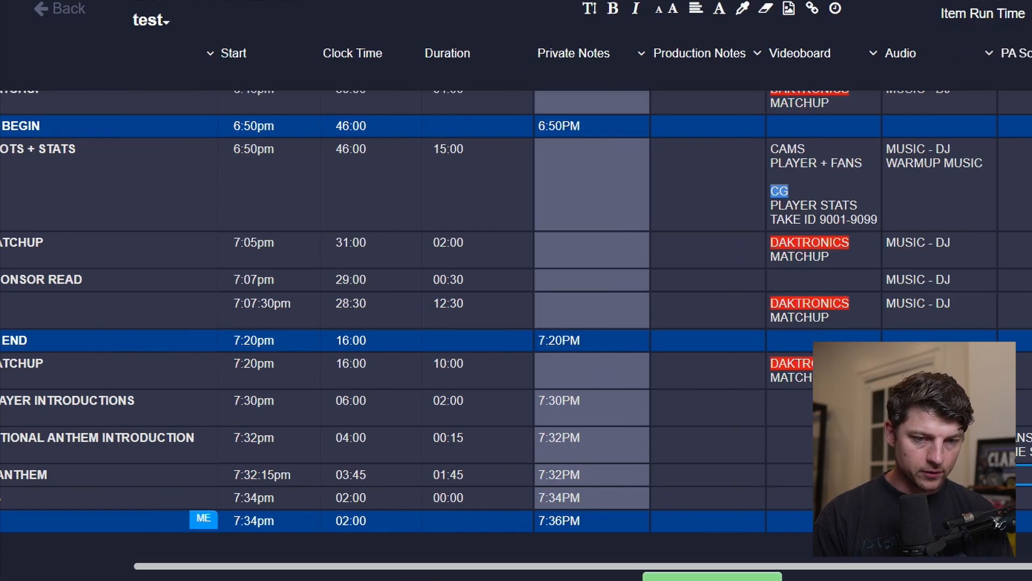
scroll(874, 492, "left", 3)
scroll(874, 508, "up", 3)
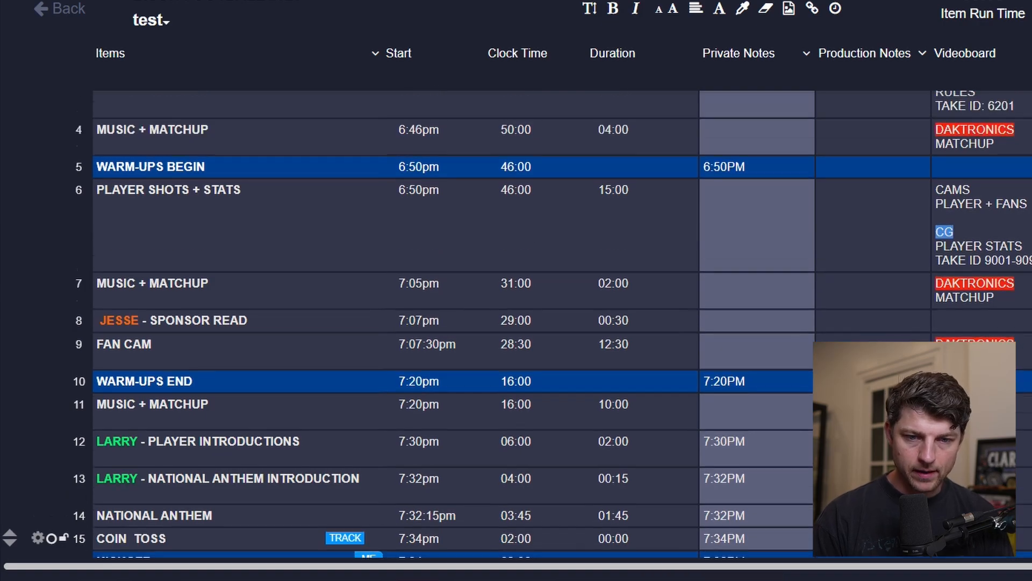
scroll(873, 508, "down", 2)
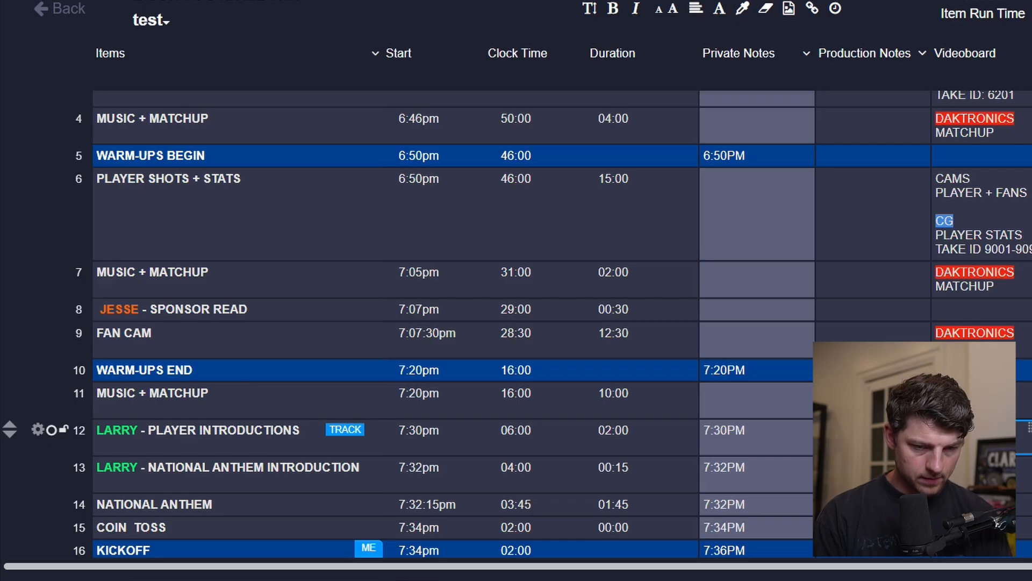
left_click(976, 437)
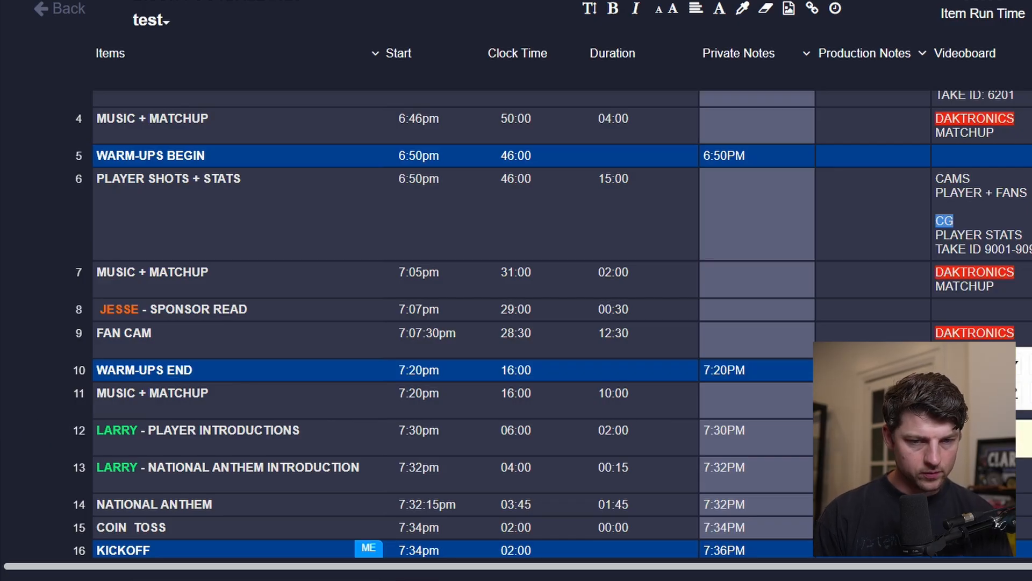
key("Escape")
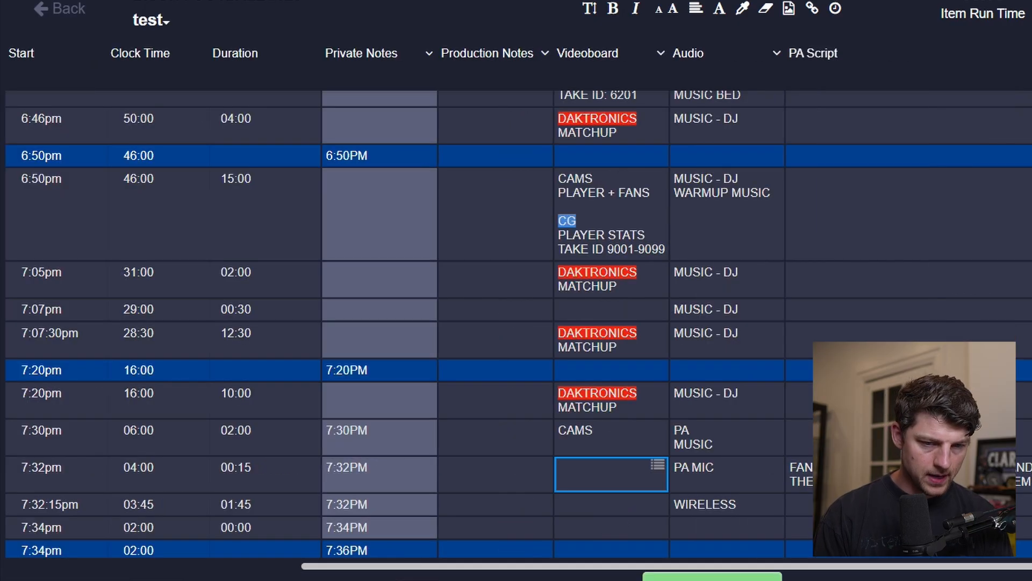
scroll(611, 475, "left", 5)
scroll(611, 446, "right", 5)
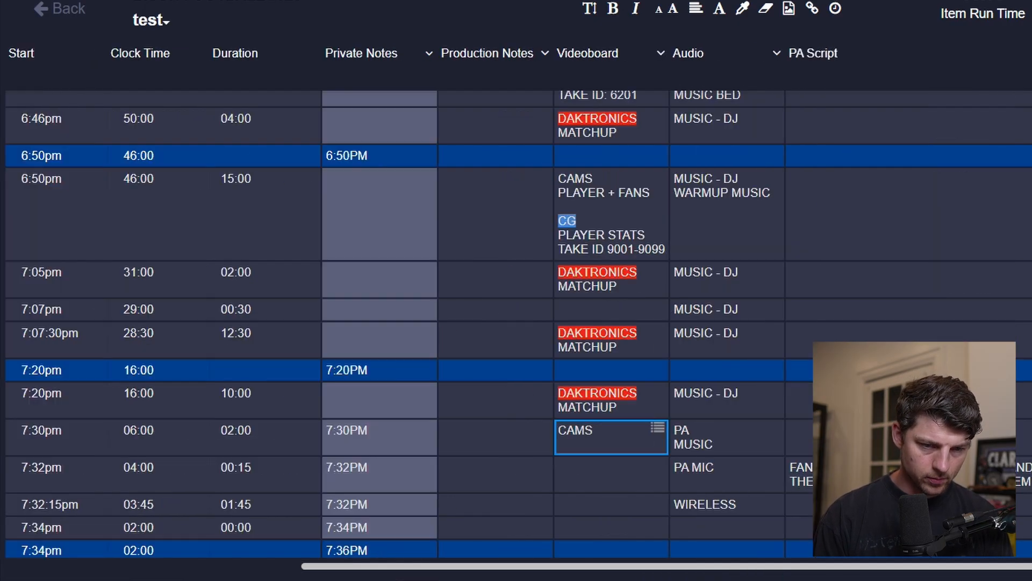
scroll(611, 437, "left", 5)
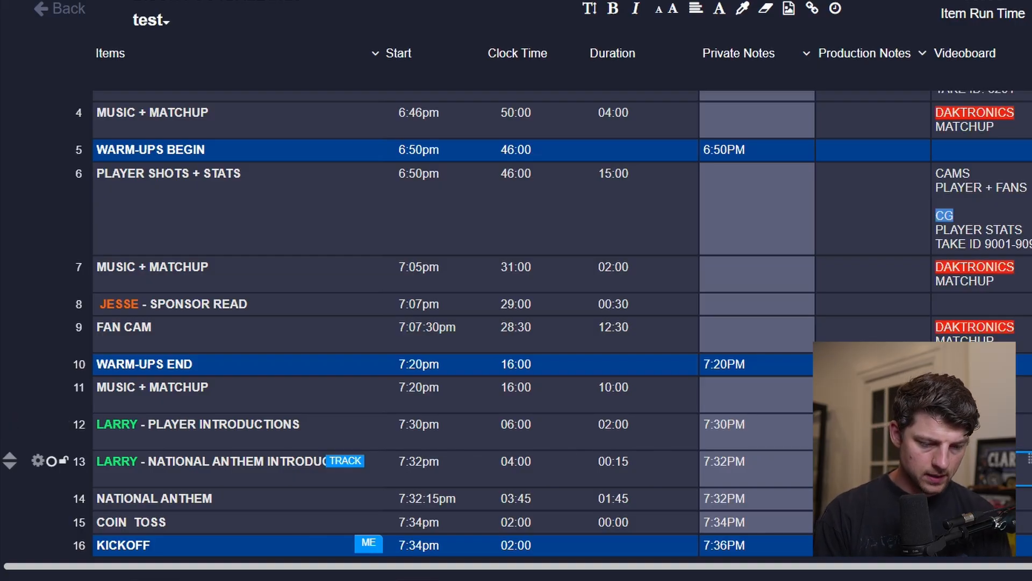
Add CAM 4 SINGER and CG LOWER THIRD SINGER cues to the anthem introduction's videoboard cell.
left_click(982, 468)
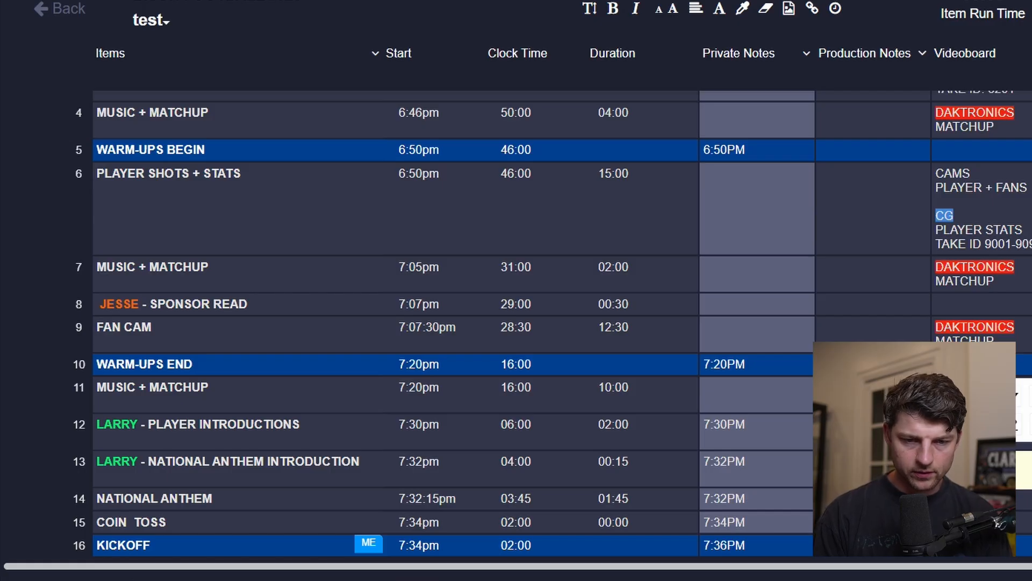
key("Escape")
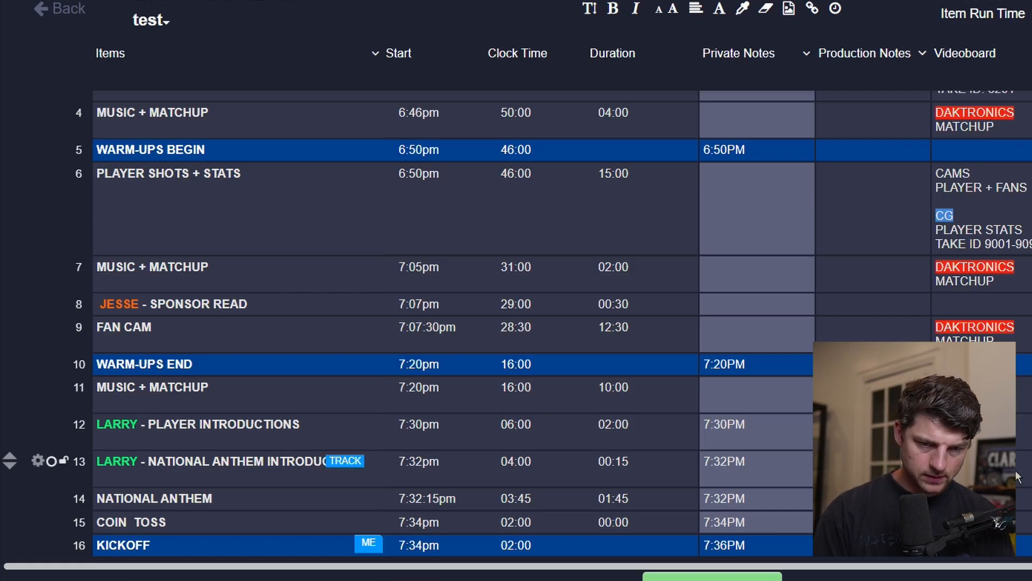
left_click(1018, 474)
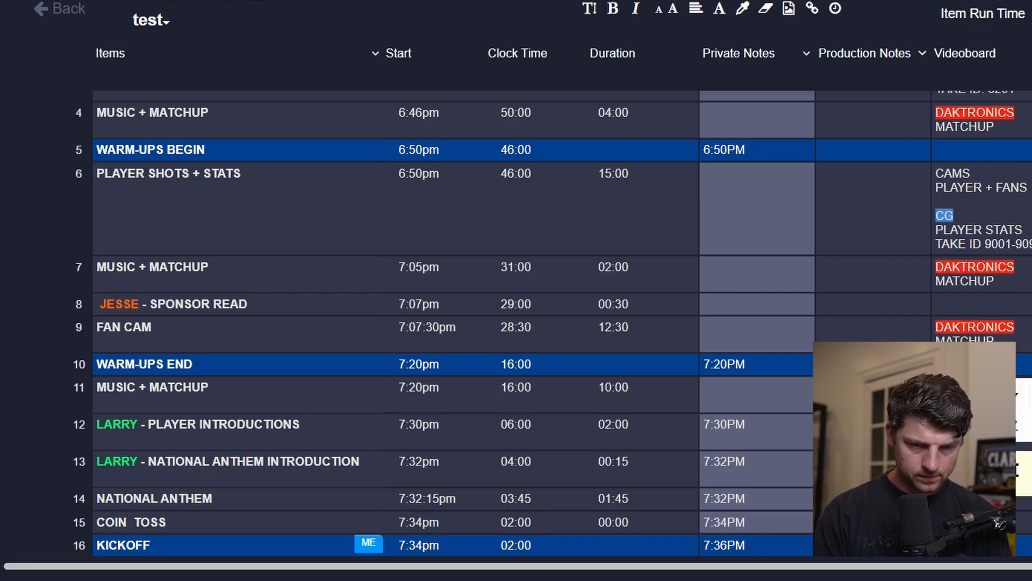
key("Escape")
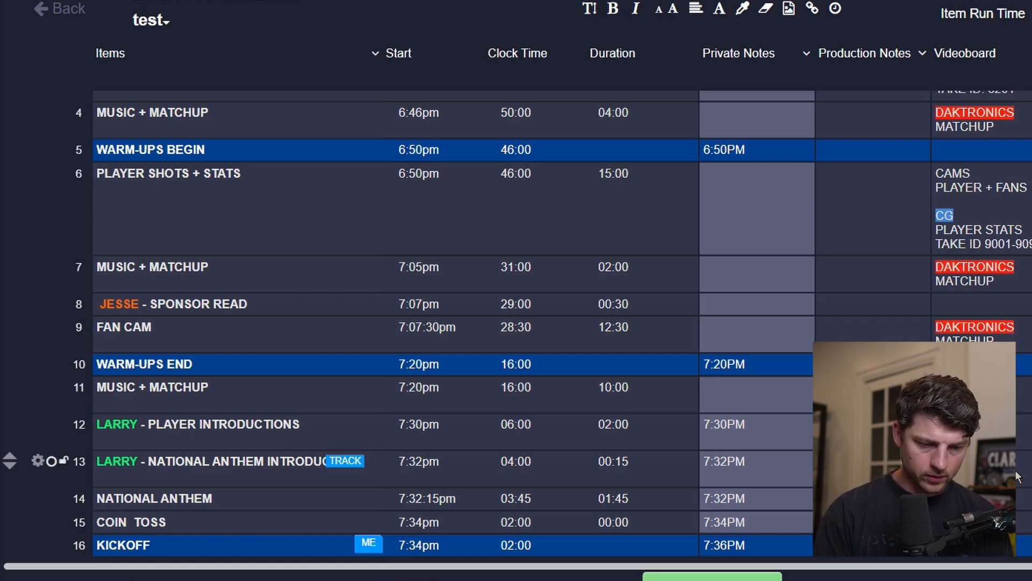
left_click(1016, 471)
key("Return")
key("Return")
type("LOWER THIRD")
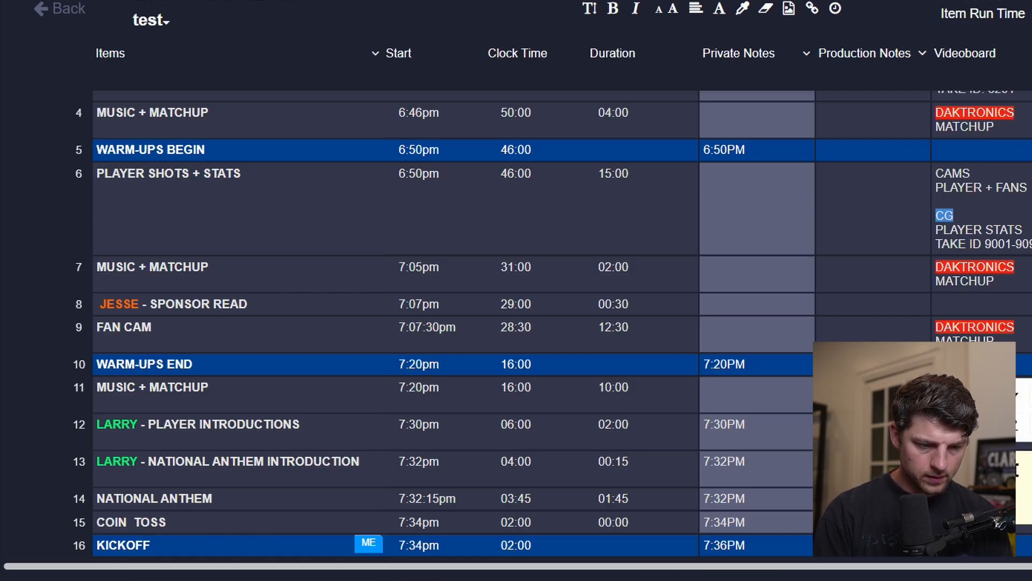
key("Return")
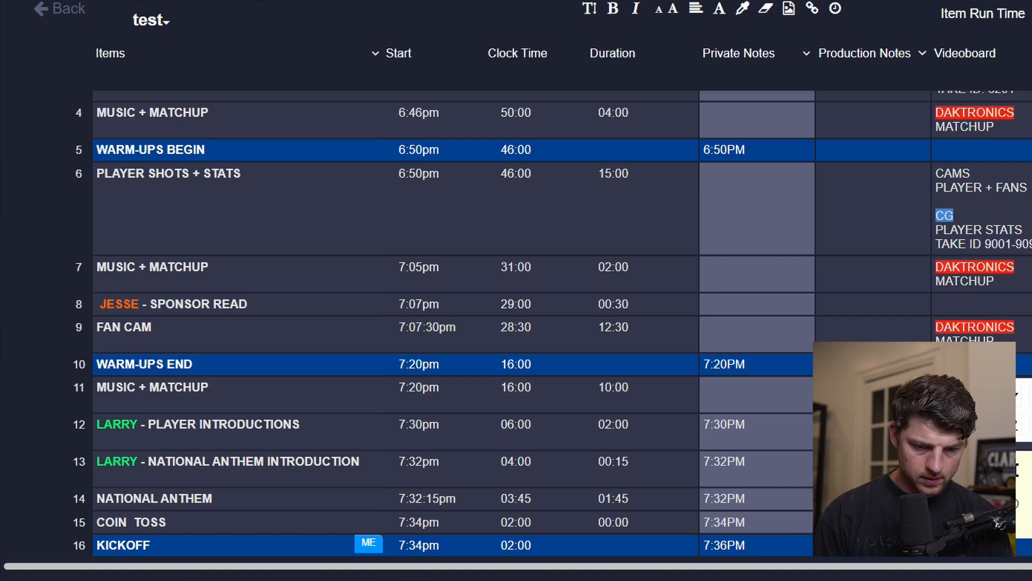
key("Return")
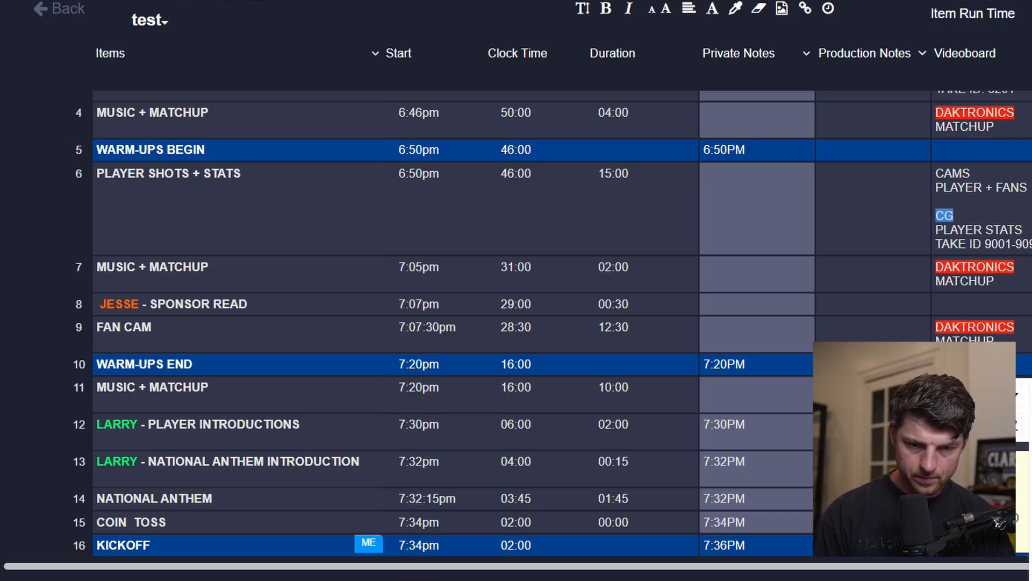
Add a CAMS videoboard cue to the NATIONAL ANTHEM row.
left_click(789, 447)
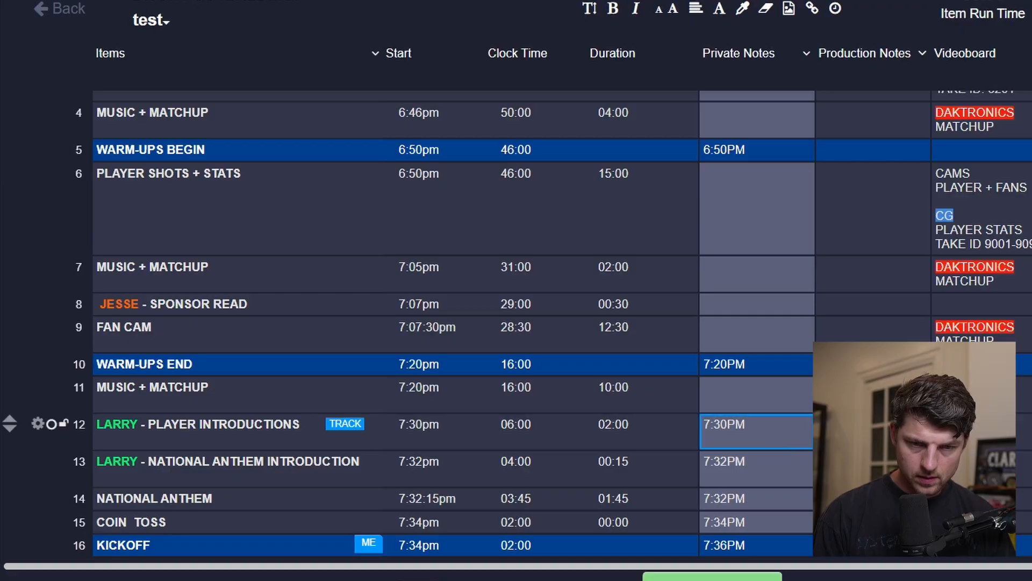
scroll(471, 375, "down", 5)
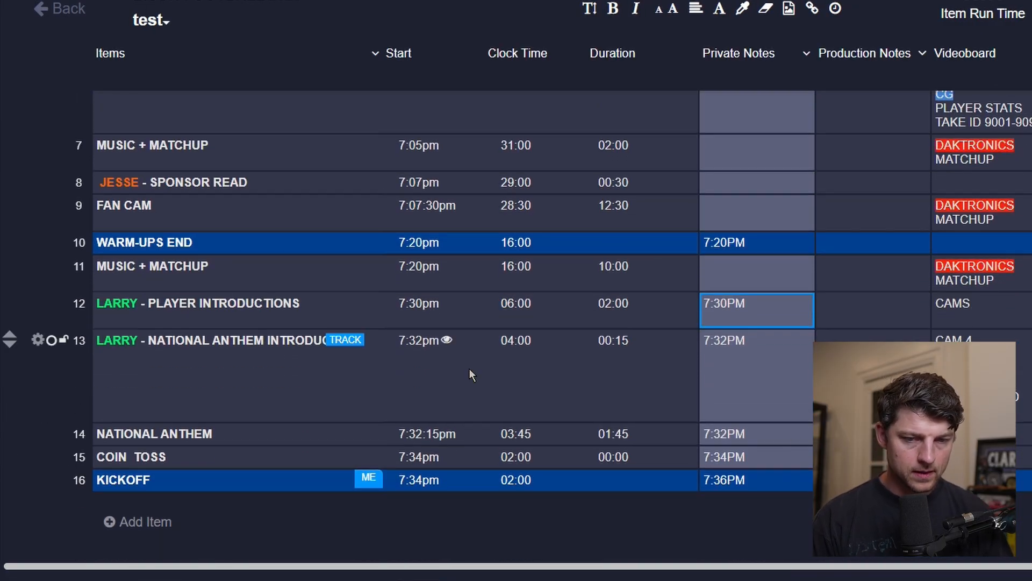
left_click(1017, 442)
double_click(1017, 442)
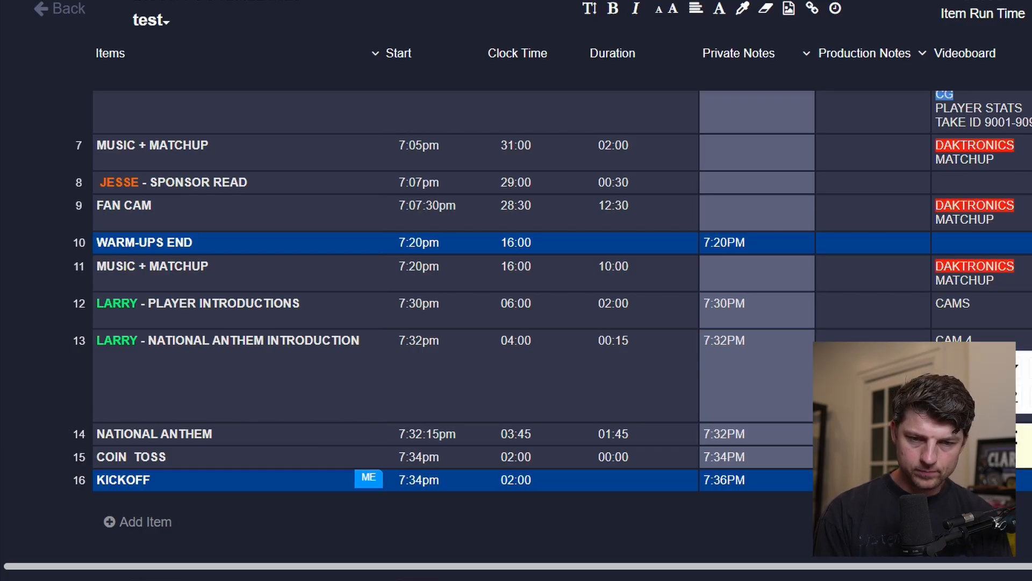
key("Escape")
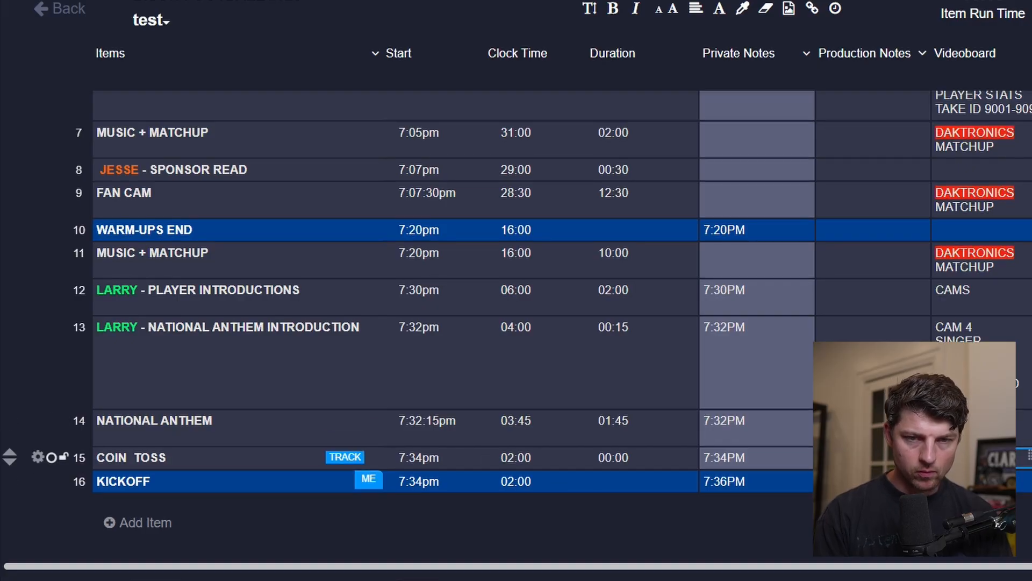
Add a REF MIC audio cue and a CAM 5 videoboard cue to the COIN TOSS row.
left_click(975, 459)
key("Tab")
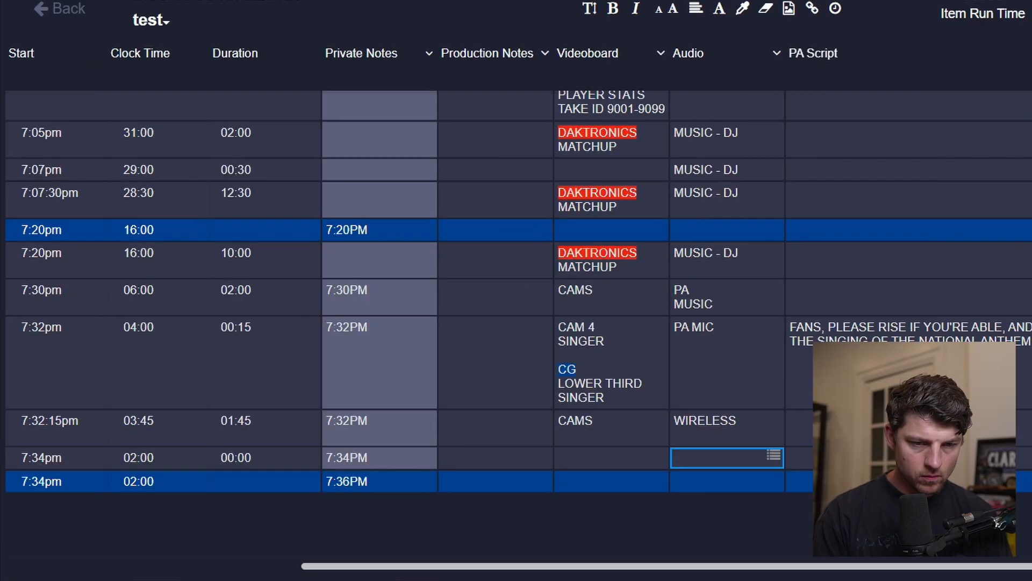
type("REF MIC")
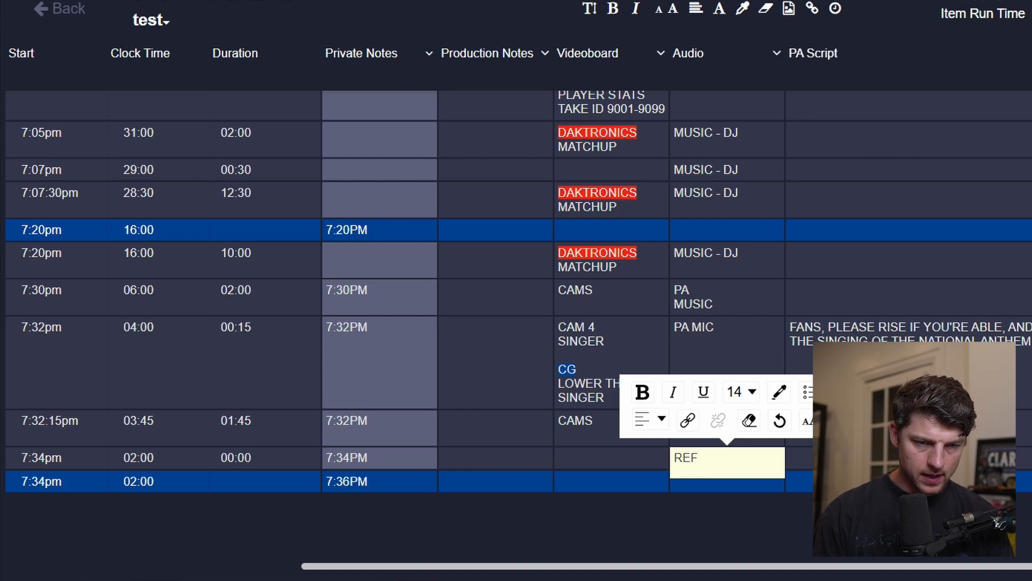
key("Tab")
key("Left")
key("Left")
key("Return")
type("CAM 5")
key("Tab")
Set the COIN TOSS item's duration to 01:00.
scroll(517, 323, "left", 5)
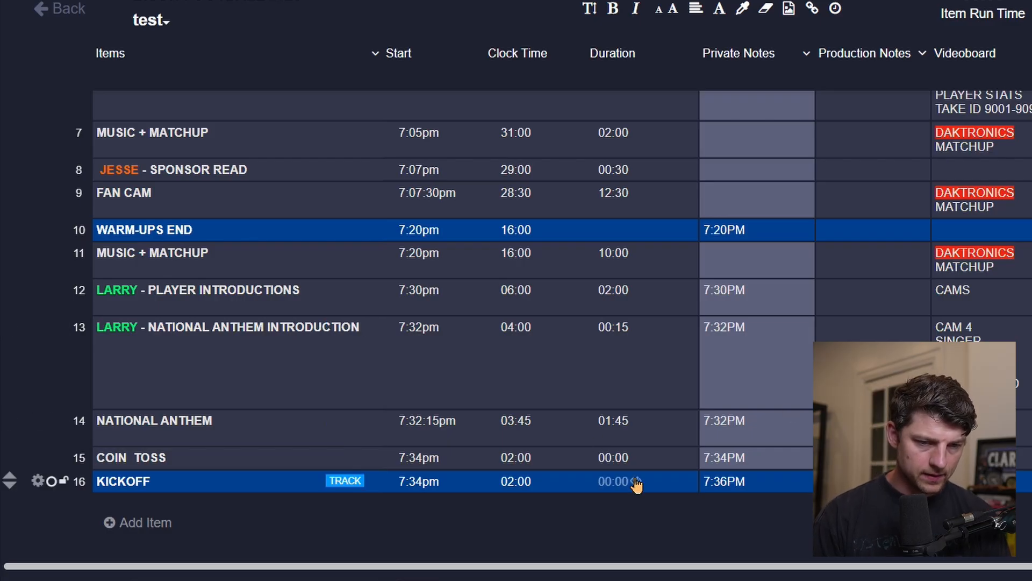
left_click(605, 456)
type("1")
key("Return")
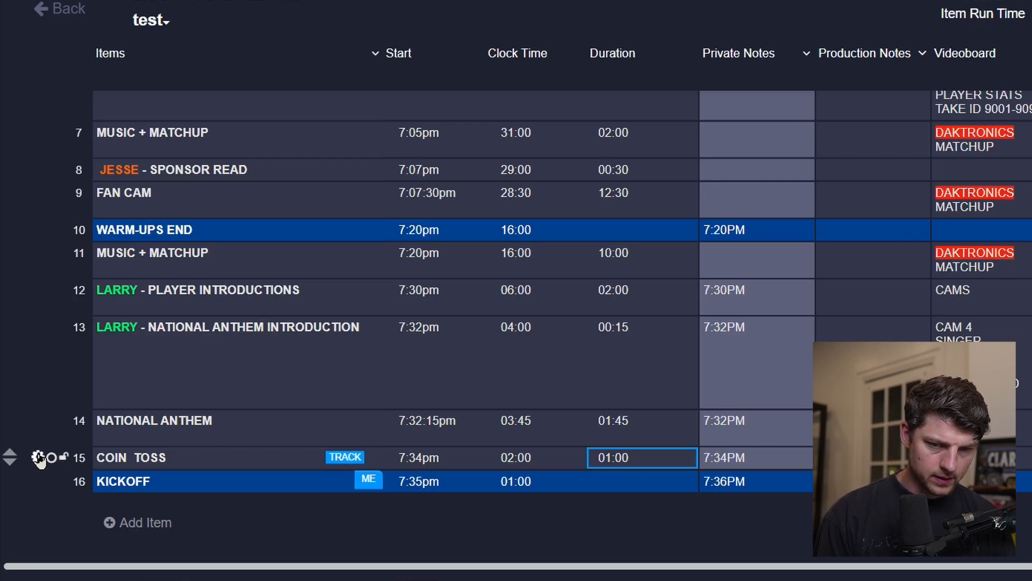
Duplicate the COIN TOSS row and clear the copy's videoboard cue.
left_click(60, 458)
left_click(179, 452)
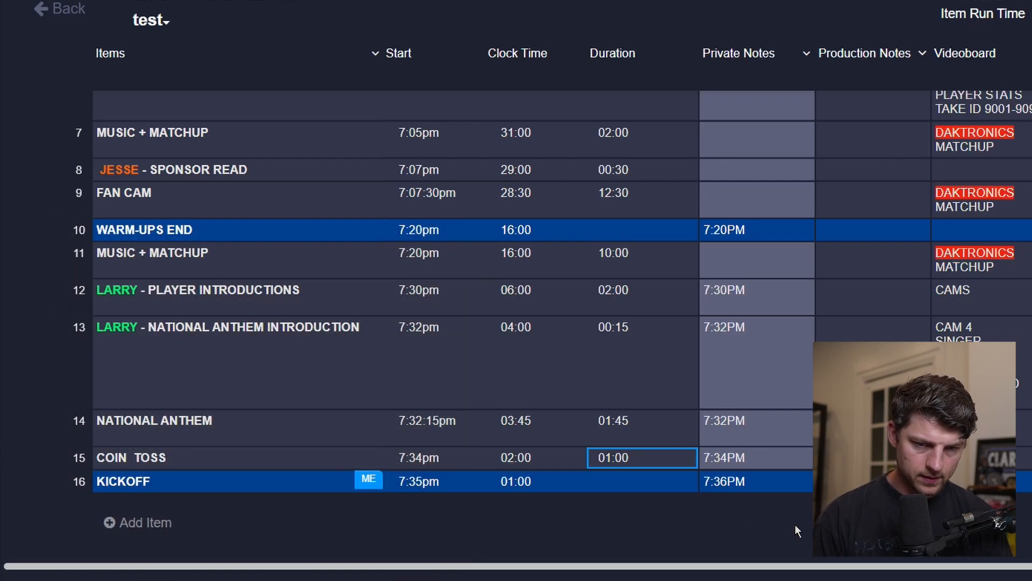
left_click(171, 481)
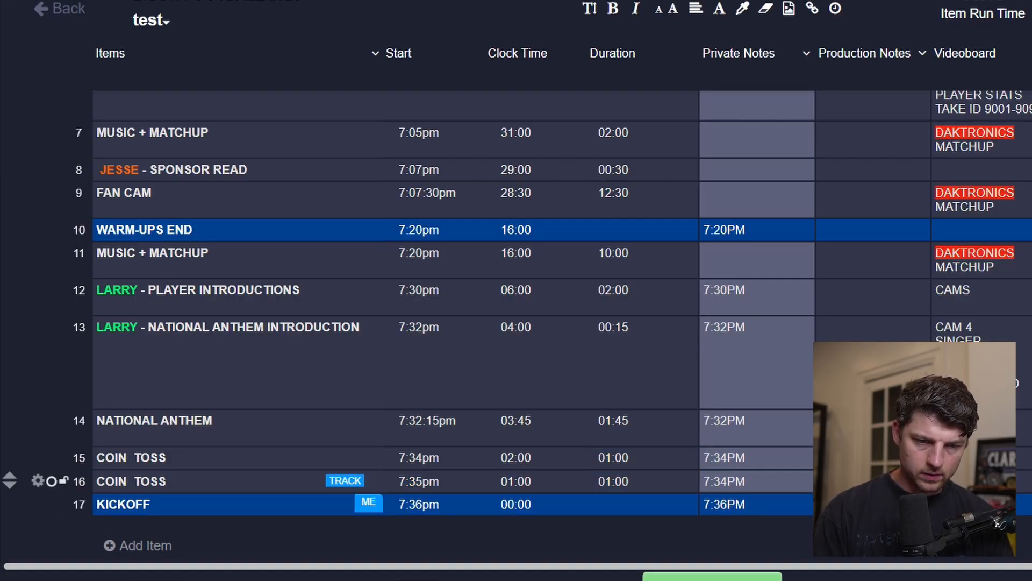
scroll(720, 500, "right", 5)
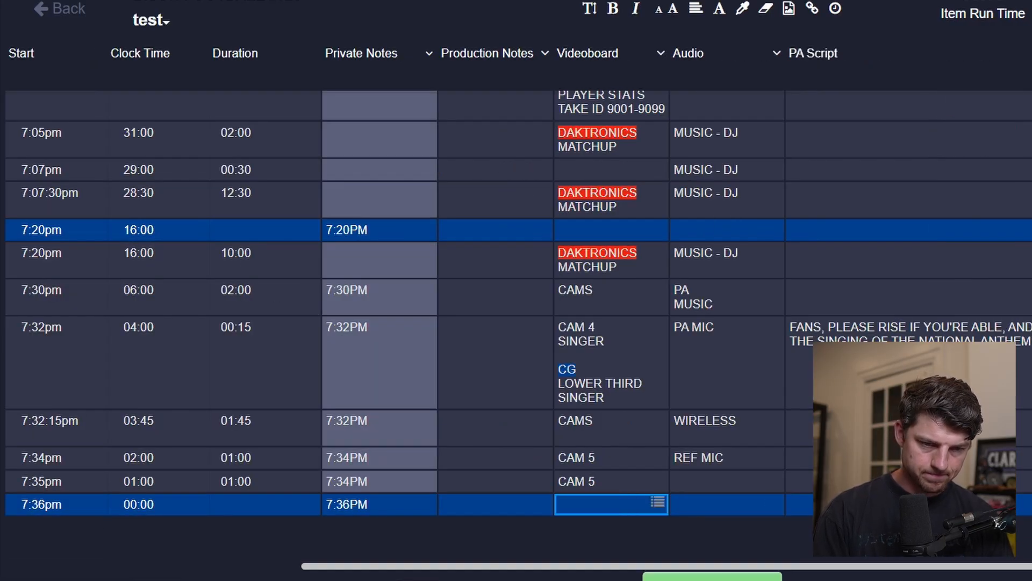
key("Up")
key("Delete")
Rename the duplicated row HYPE VIDEO and clear its private note.
key("Left")
key("Left")
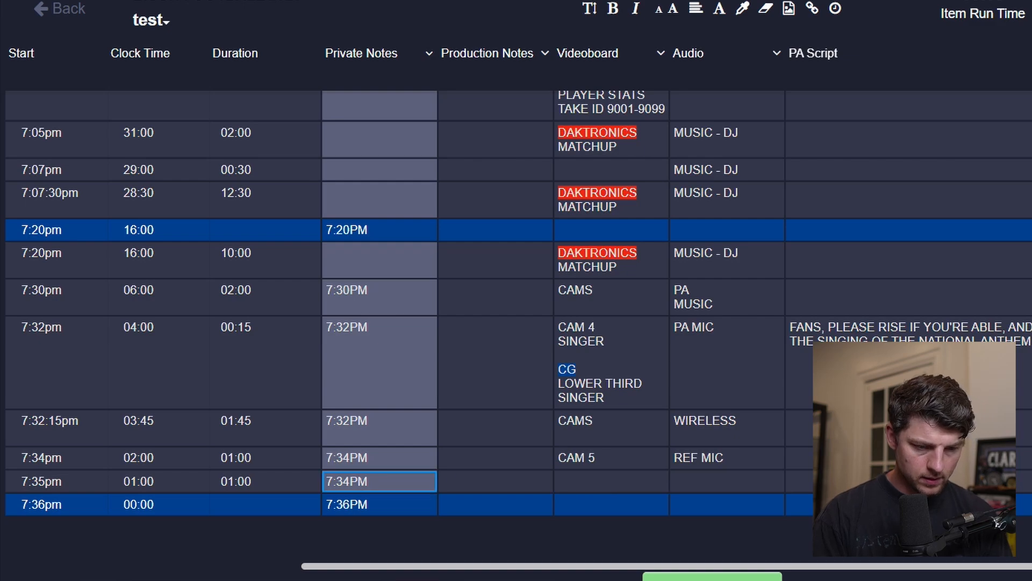
key("Left")
key("Left")
key("Left")
key("Left")
type("HYPE")
key("ctrl+a")
type("HYPE VIDEO")
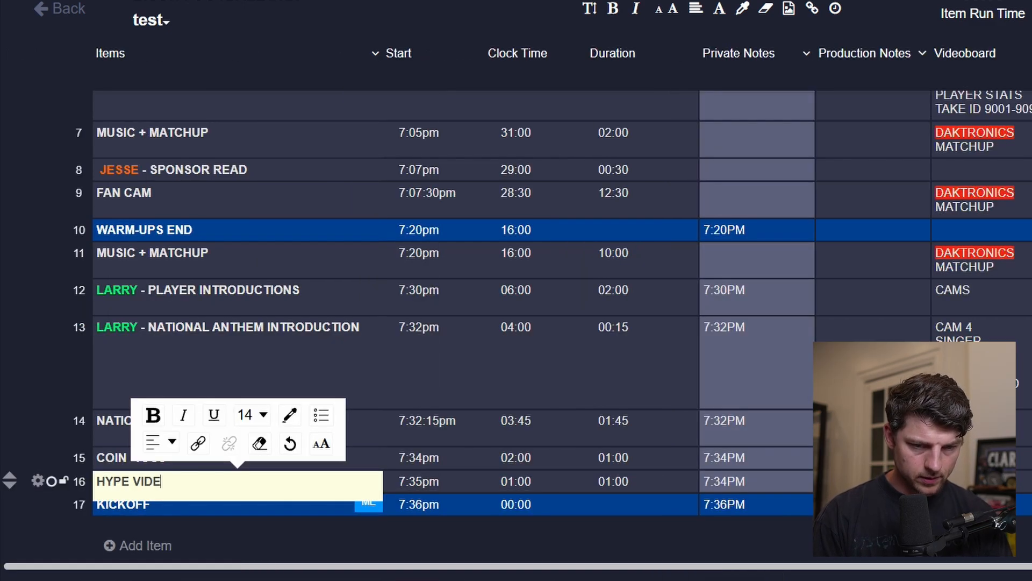
key("Tab")
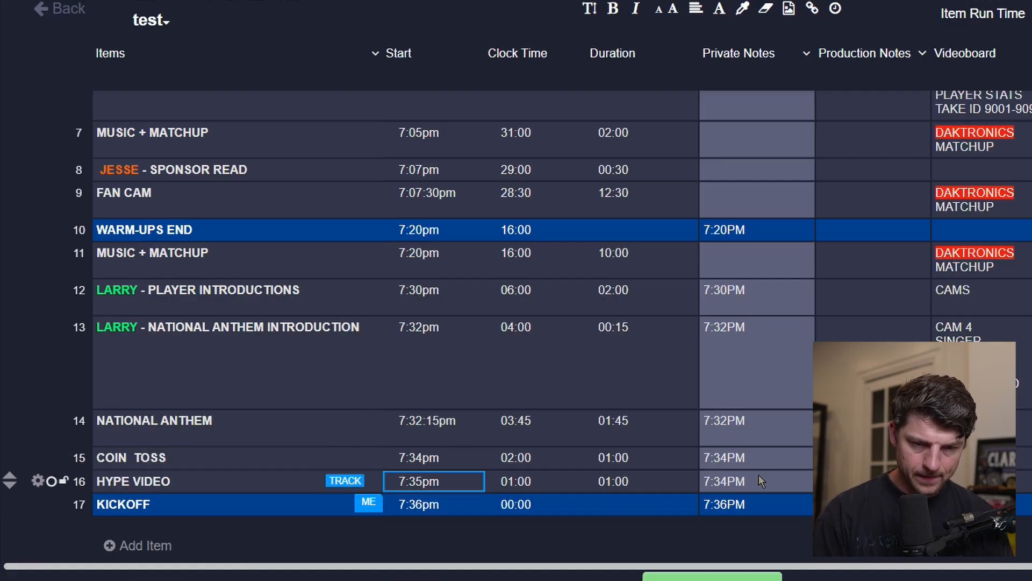
left_click(759, 474)
key("Delete")
Copy the DAKTRONICS MATCHUP videoboard cue into HYPE VIDEO's videoboard cell and edit it to a .MP4 hype video cue.
left_click(1004, 481)
left_click(991, 269)
key("ctrl+c")
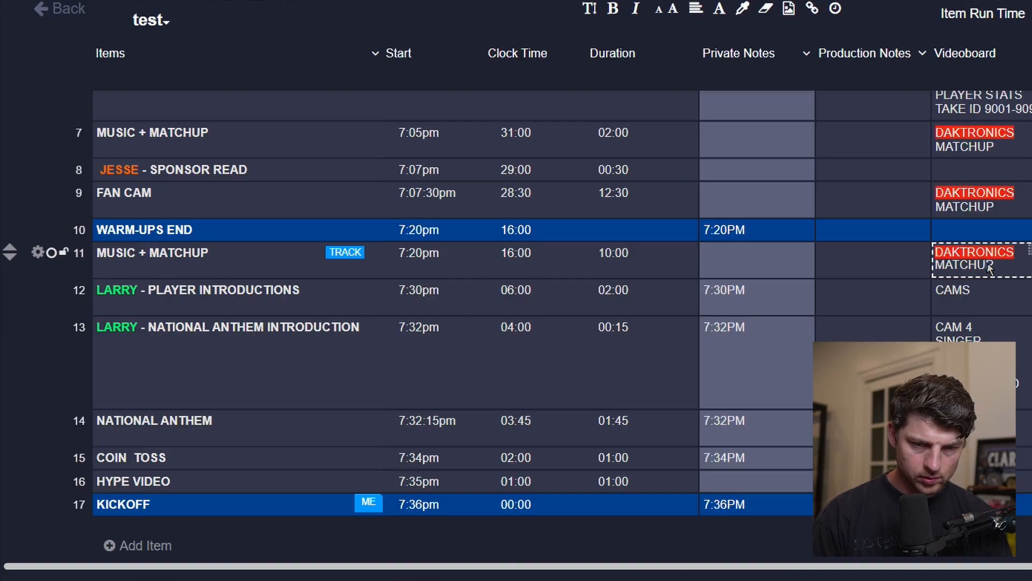
left_click(1001, 481)
key("ctrl+v")
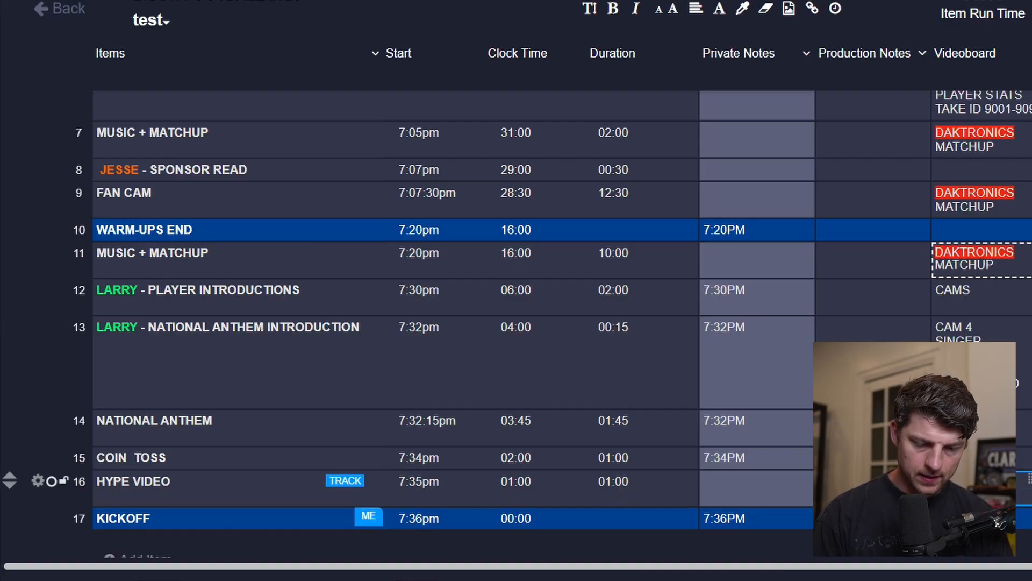
double_click(1006, 493)
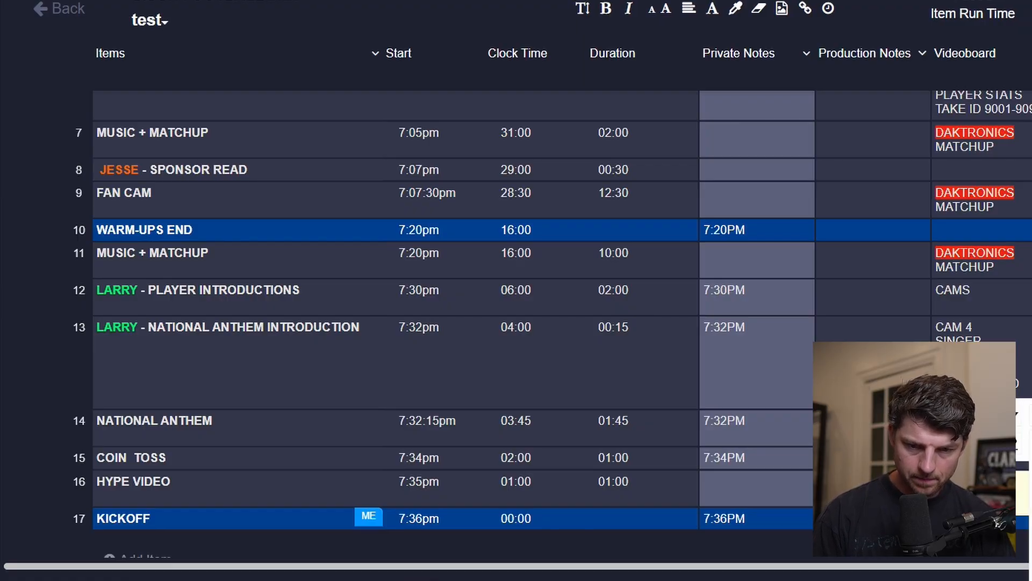
left_click(1021, 422)
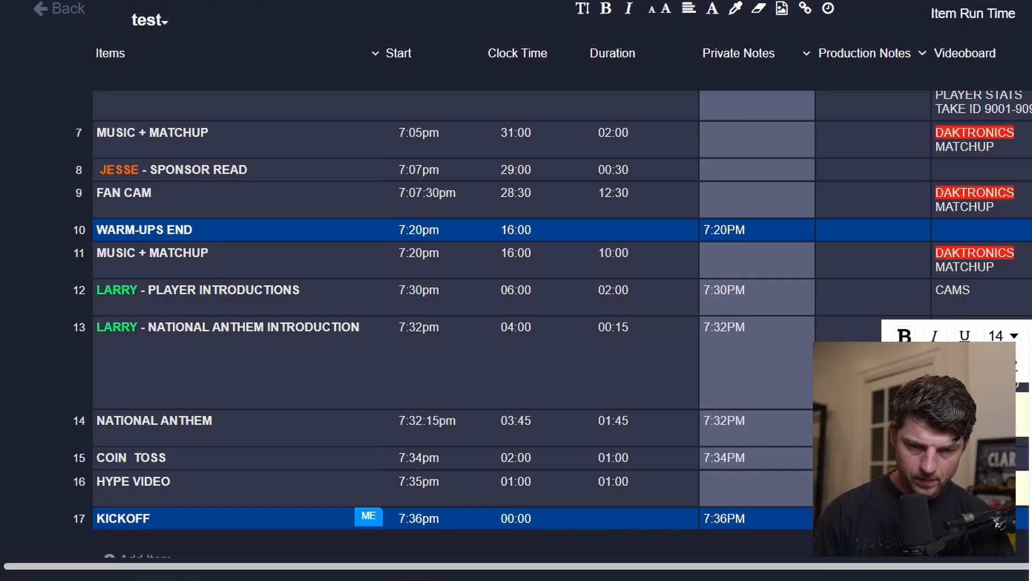
left_click(1022, 489)
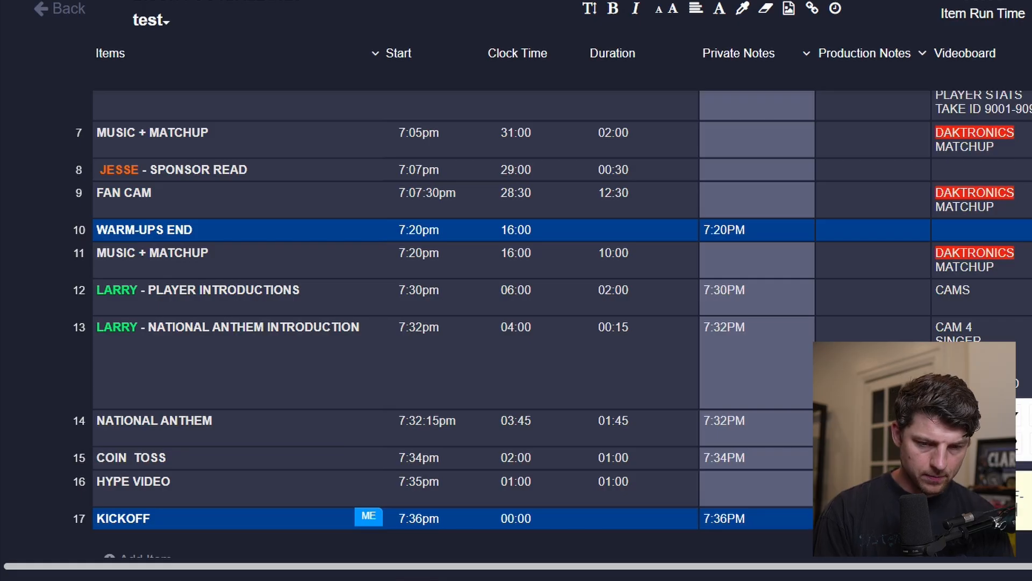
type(".MP4")
key("Escape")
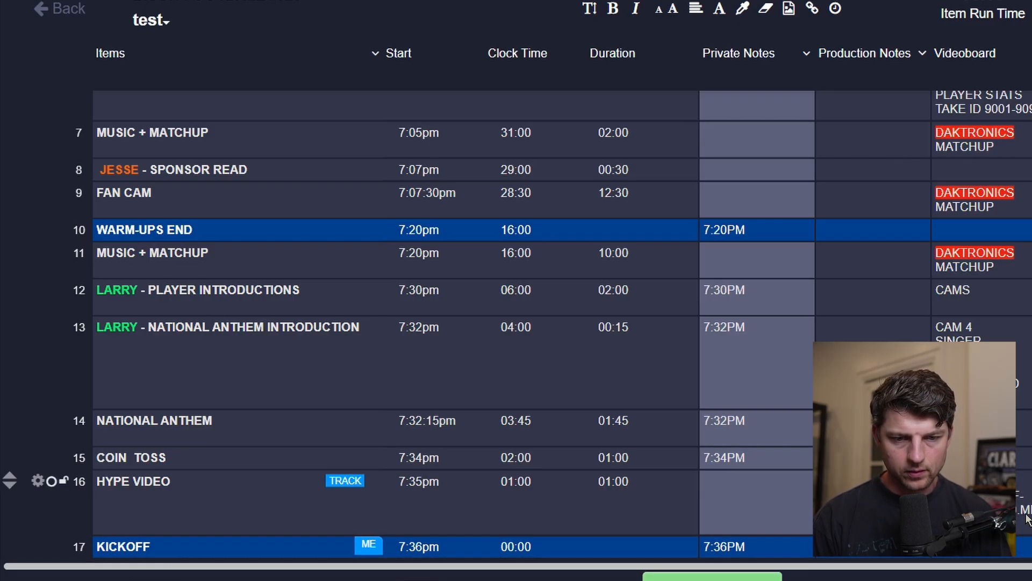
left_click(1028, 519)
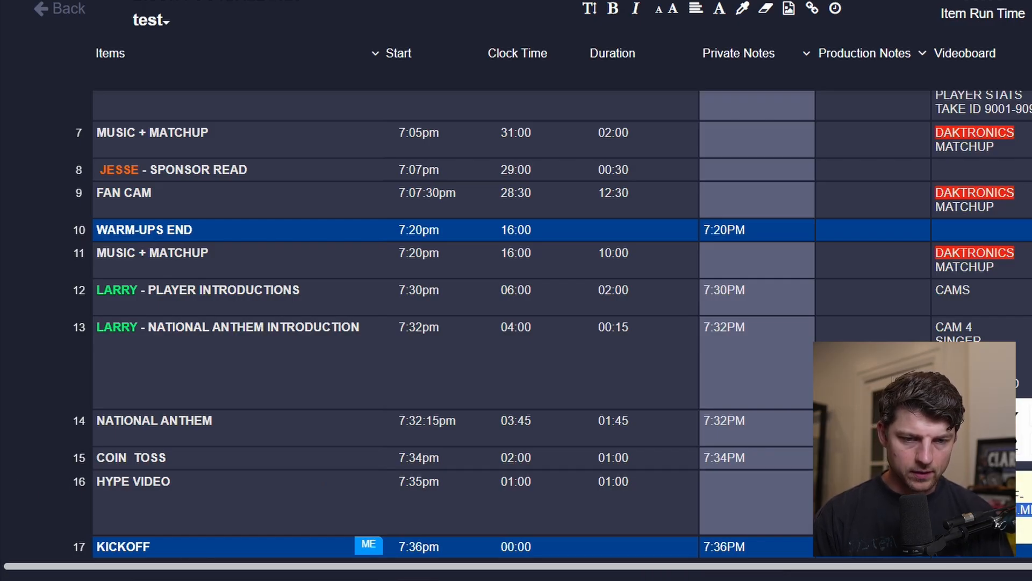
key("Escape")
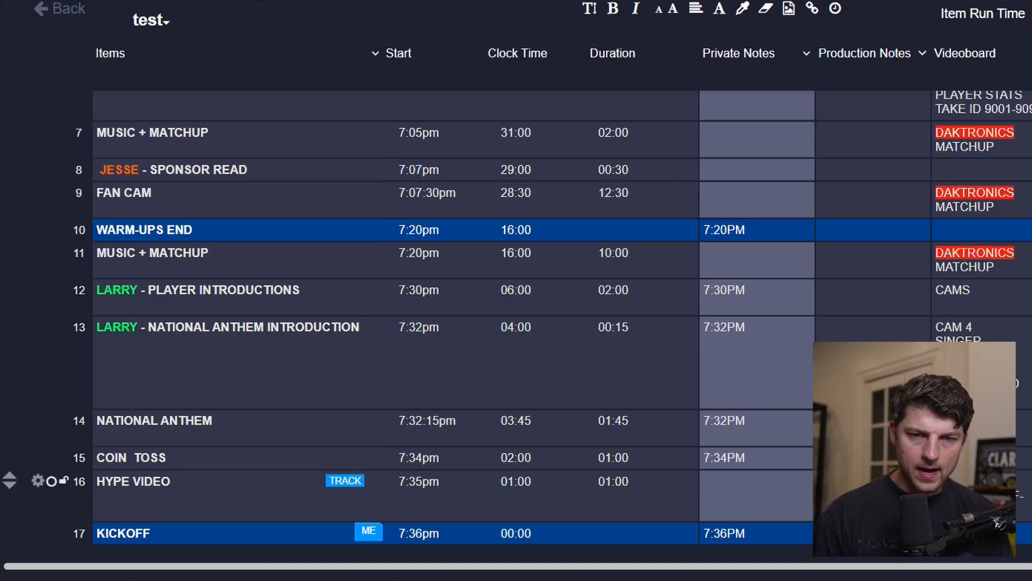
Review the HYPE VIDEO row's videoboard and audio cues across the columns.
scroll(516, 323, "right", 3)
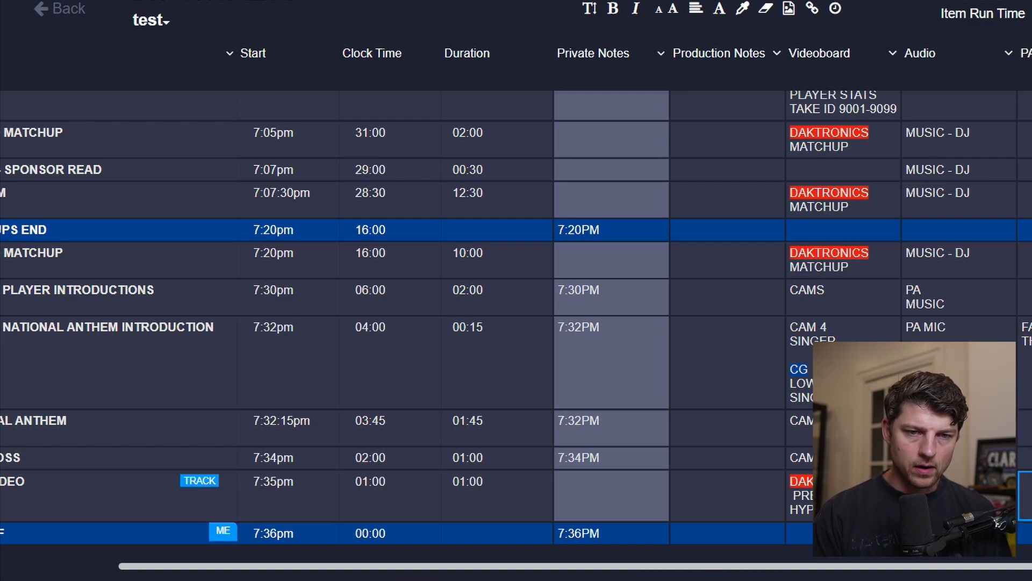
scroll(517, 323, "left", 3)
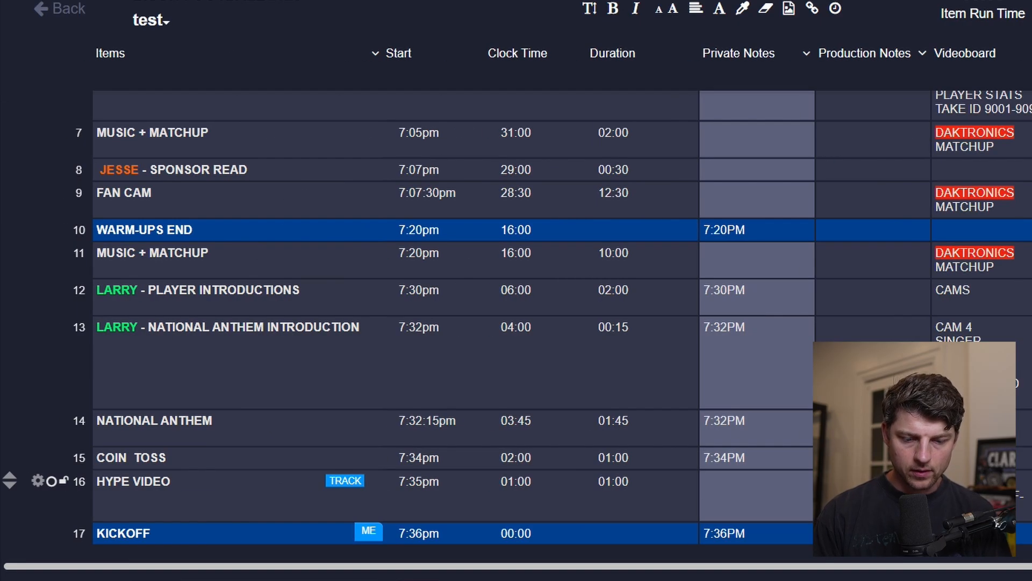
scroll(516, 323, "right", 8)
left_click(611, 495)
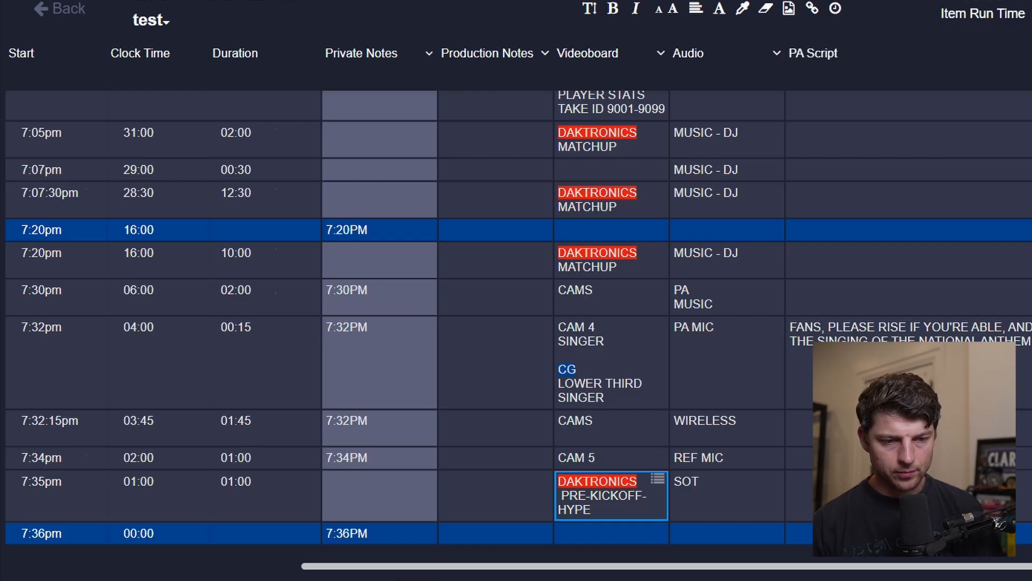
scroll(516, 322, "left", 5)
scroll(516, 322, "left", 3)
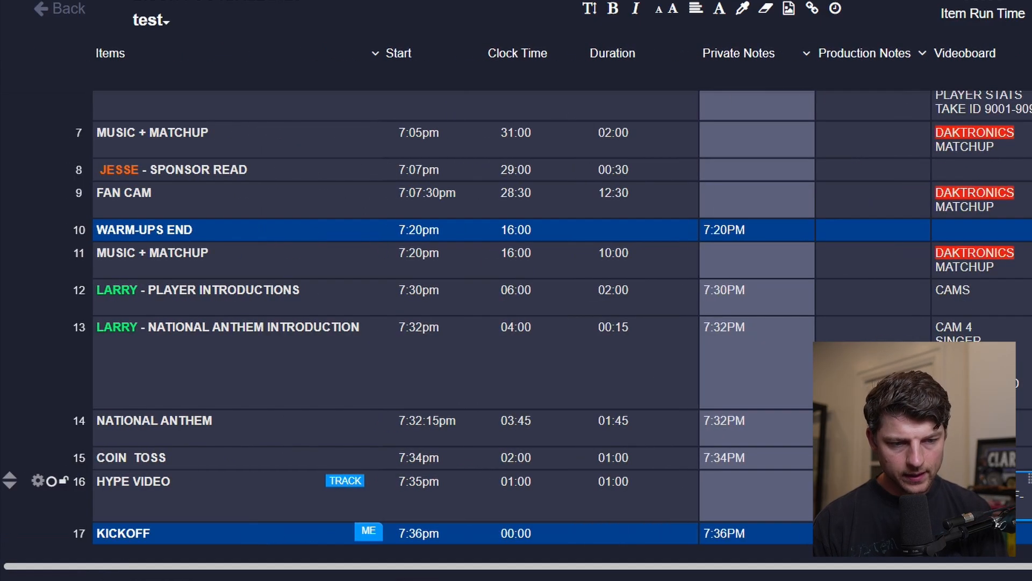
scroll(516, 323, "up", 1)
scroll(516, 323, "down", 2)
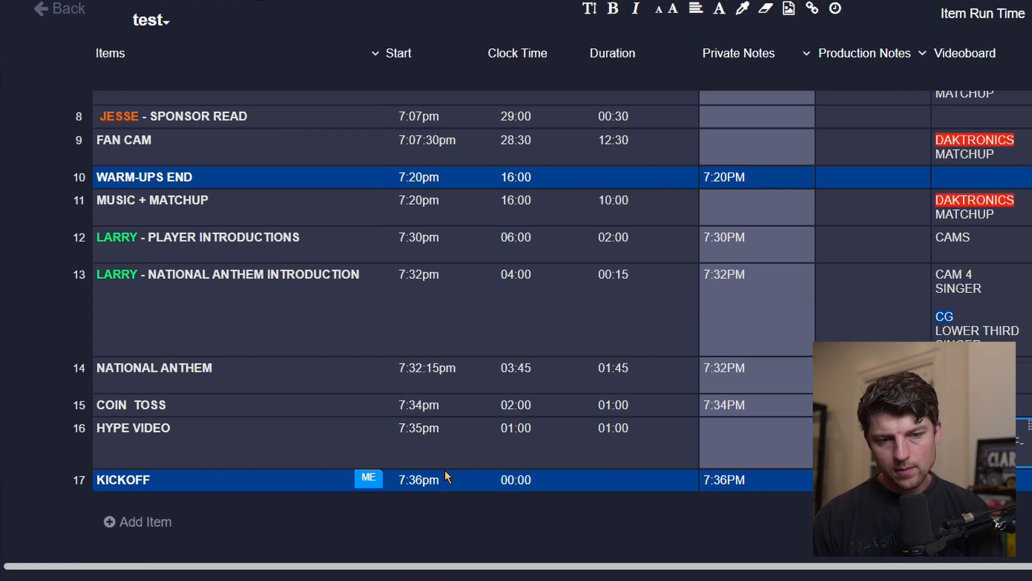
Add a new item named QUARTER 1 after KICKOFF.
left_click(141, 522)
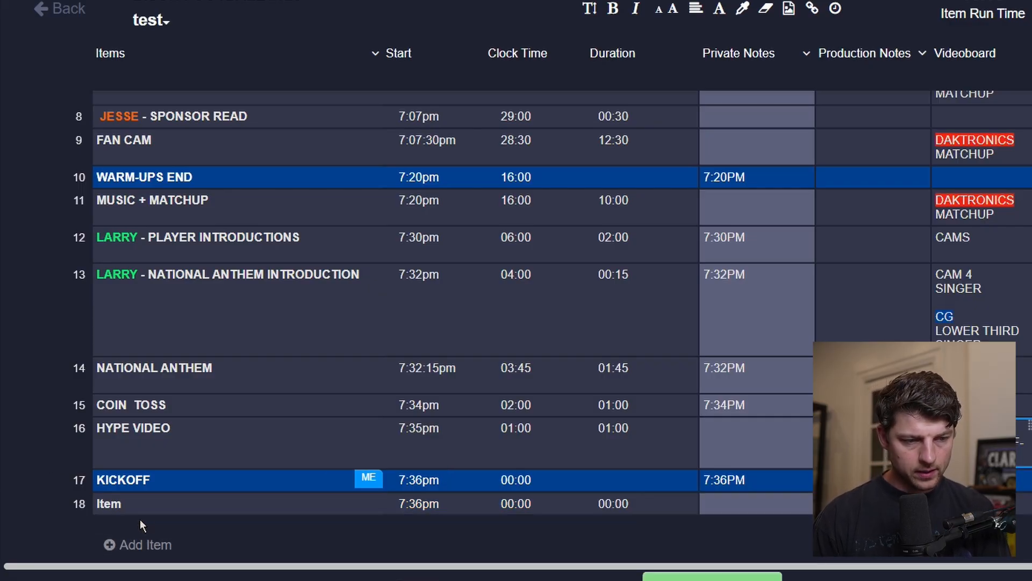
left_click(163, 505)
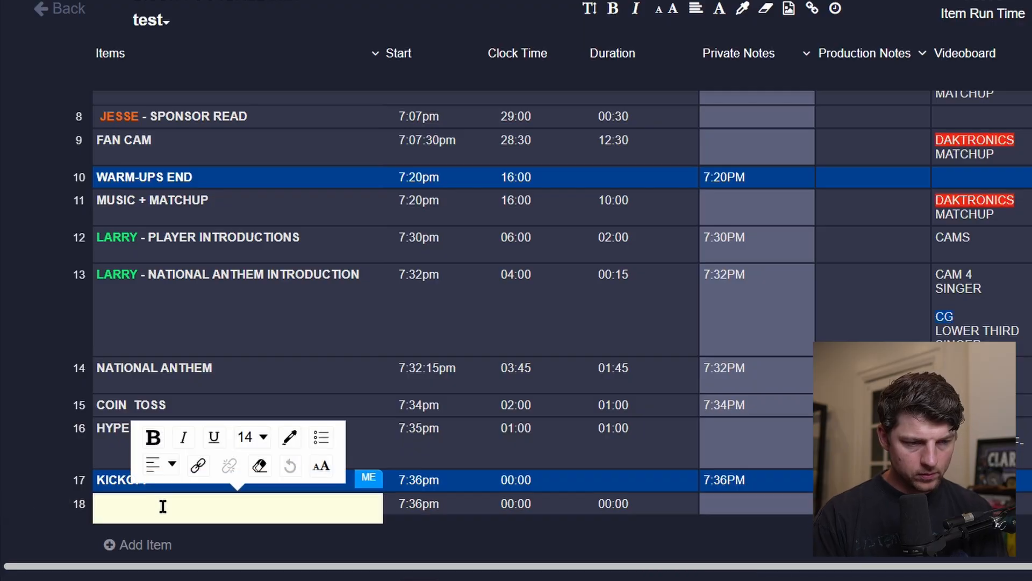
type("QUARTE")
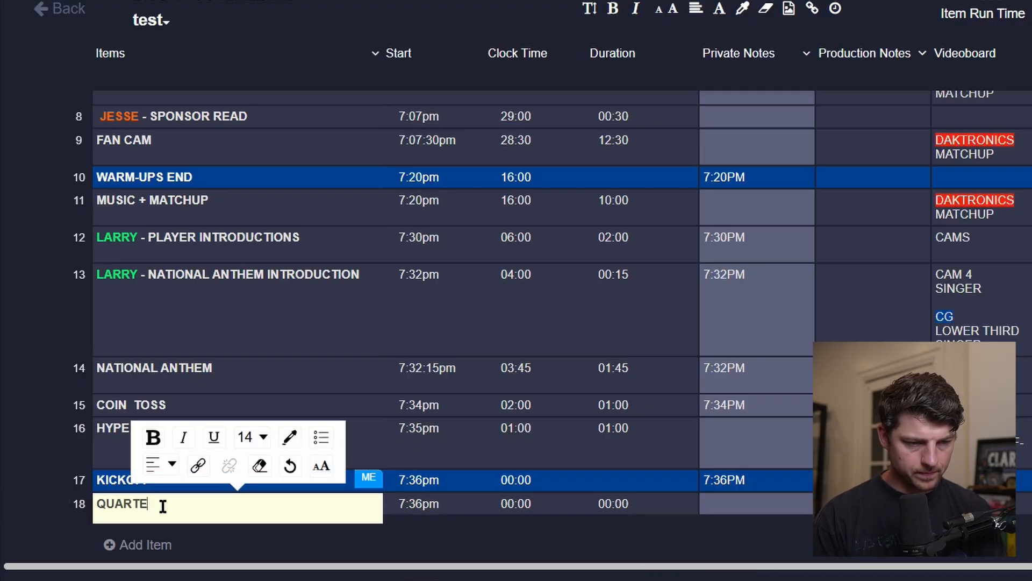
type("R 1")
key("Tab")
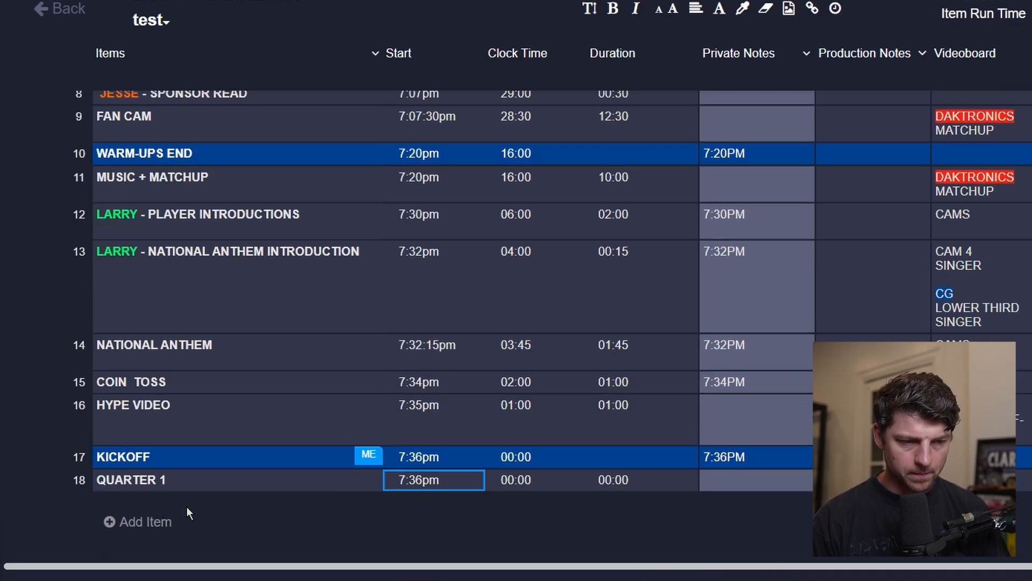
Add another item named Q1-1 (12:00) below QUARTER 1.
left_click(161, 521)
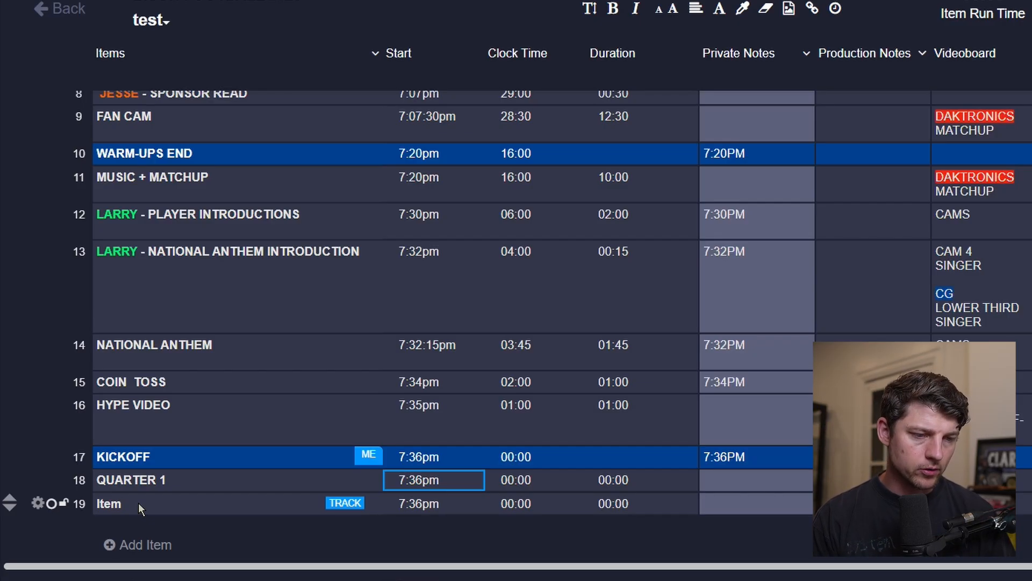
double_click(138, 502)
type("Q1-1")
key("Tab")
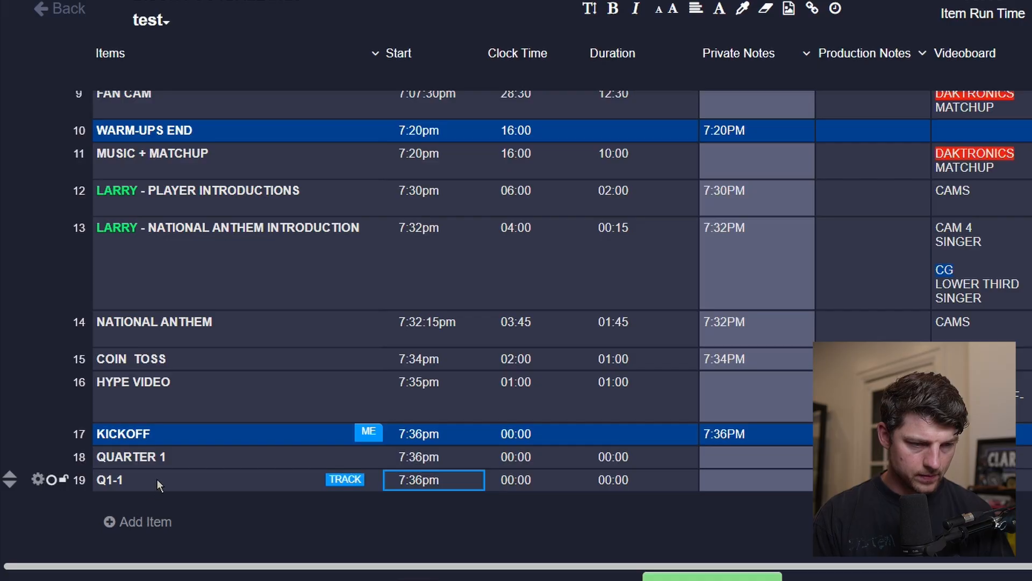
double_click(156, 480)
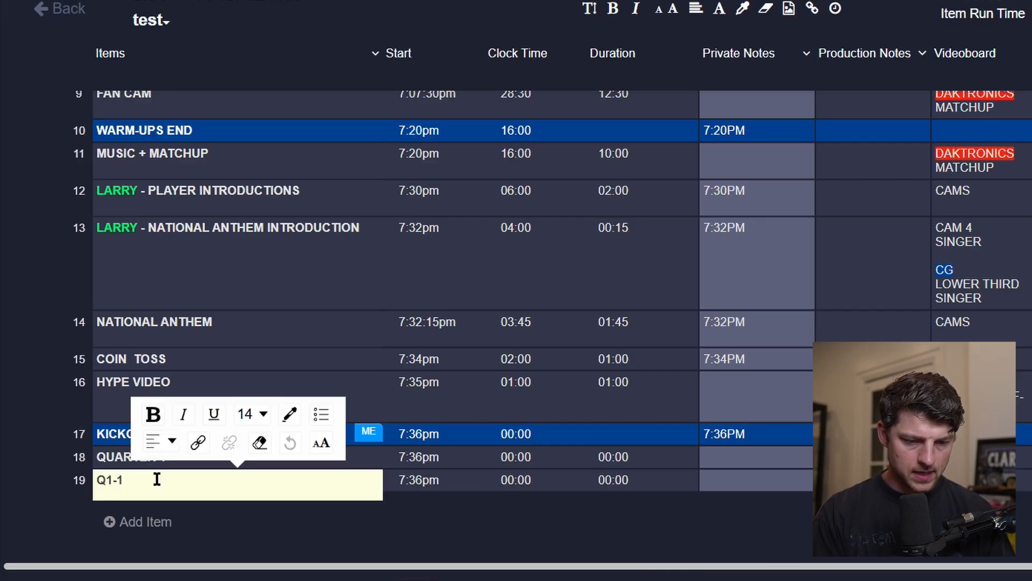
type("(12:00)")
key("Tab")
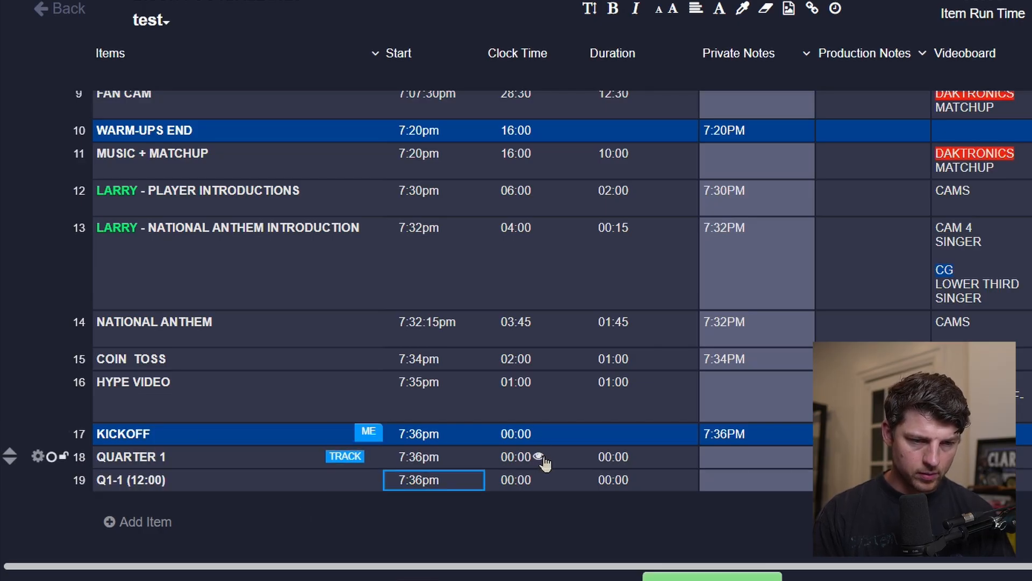
Hide the QUARTER 1 clock time and enter 2 into the Q1-1 clock time.
left_click(539, 458)
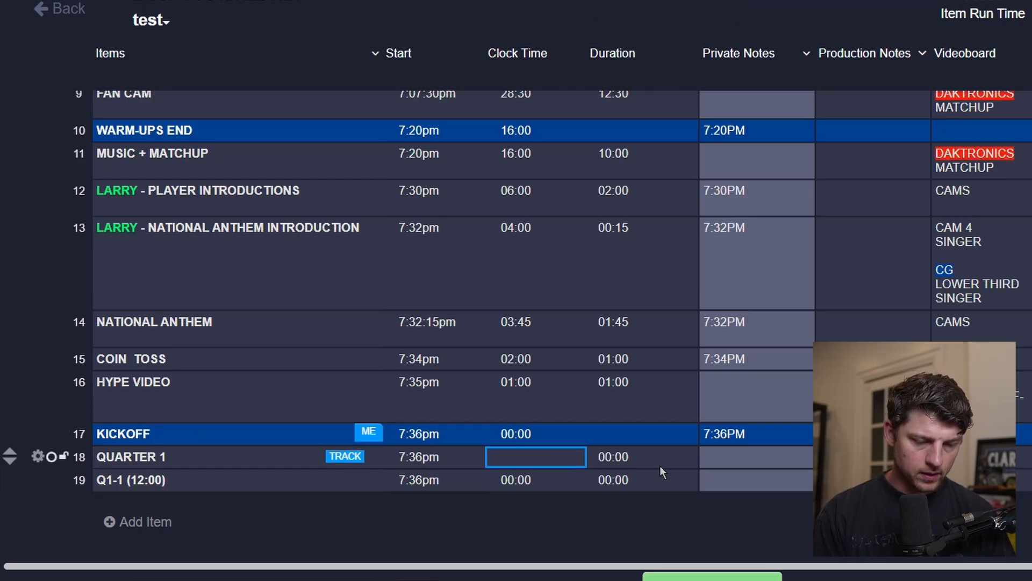
left_click(526, 480)
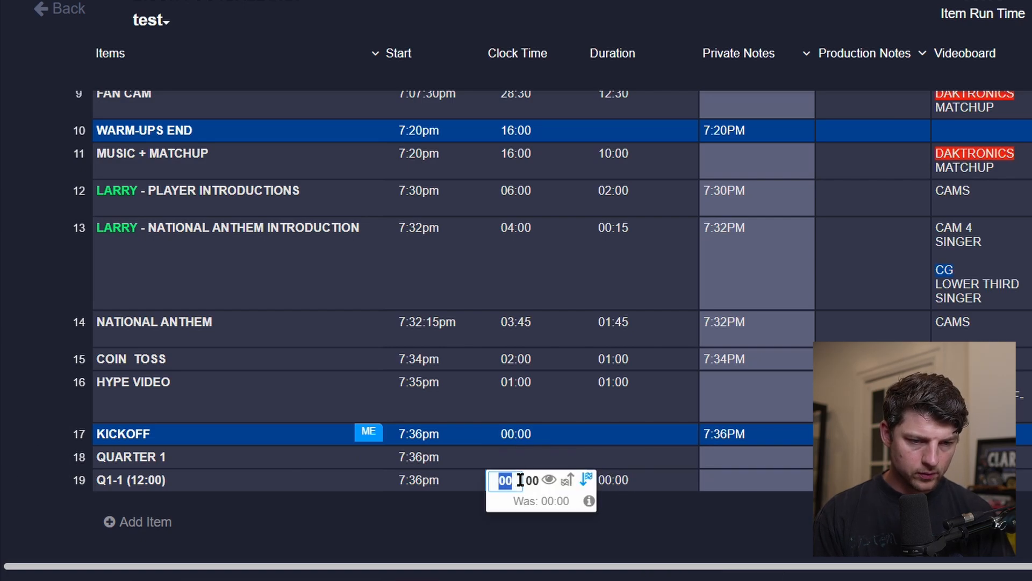
double_click(534, 480)
type("2")
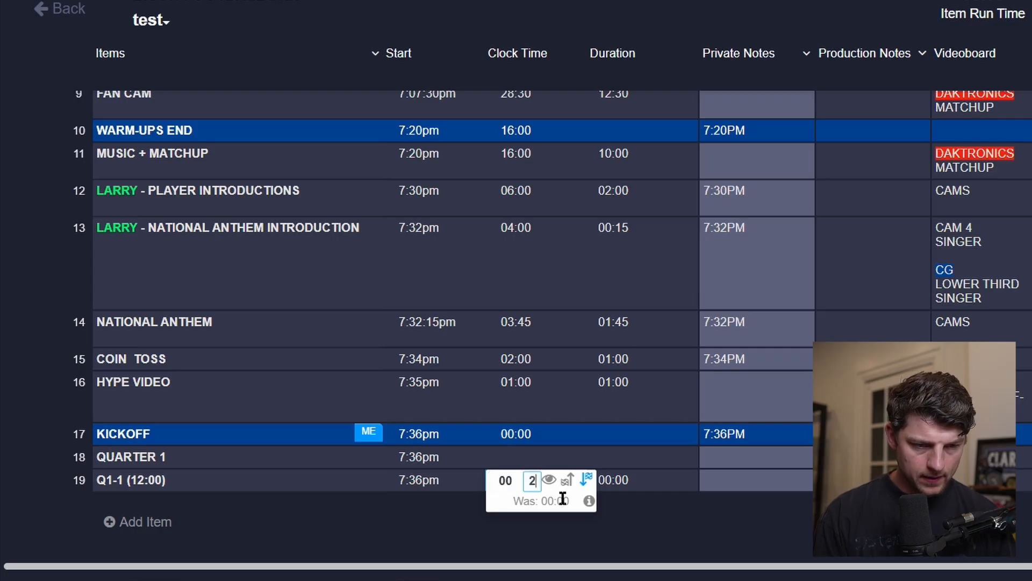
key("Return")
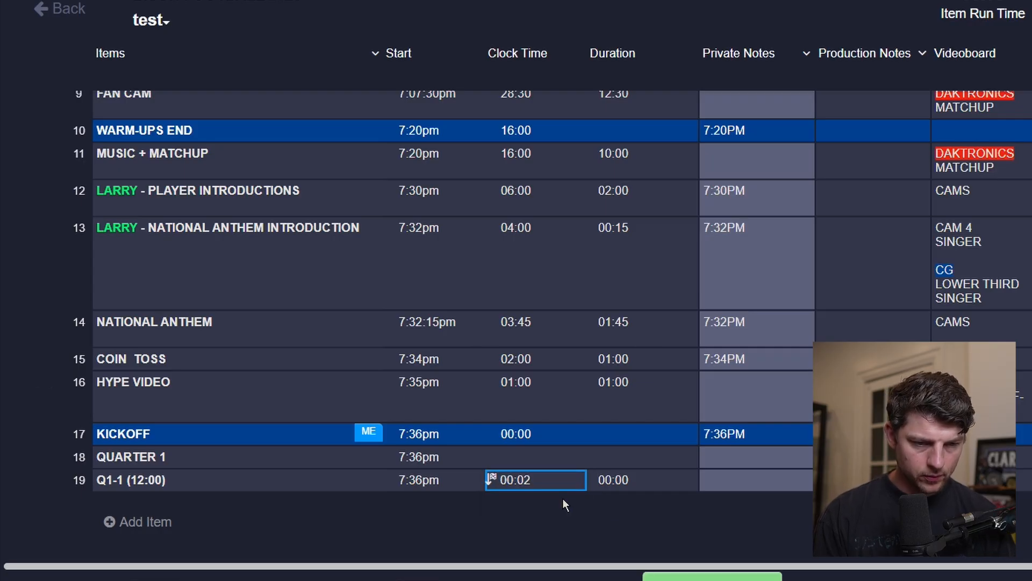
Set the Q1-1 (12:00) clock time to 02:00.
left_click(518, 480)
left_click(512, 480)
type("2")
key("Tab")
type("0")
key("Return")
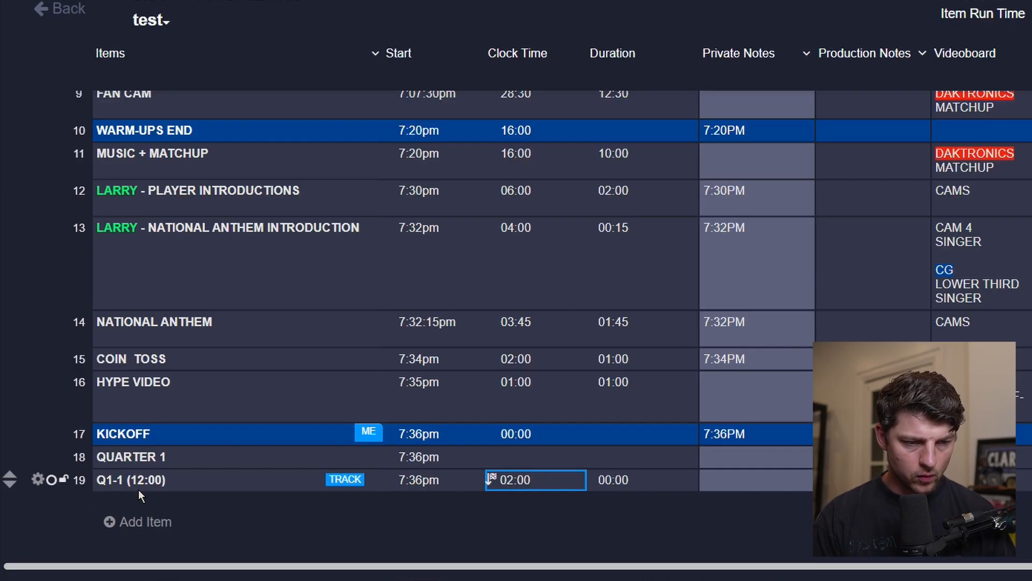
Add a new item named Q1-1 OVER/UNDER below Q1-1 (12:00).
left_click(133, 522)
left_click(135, 509)
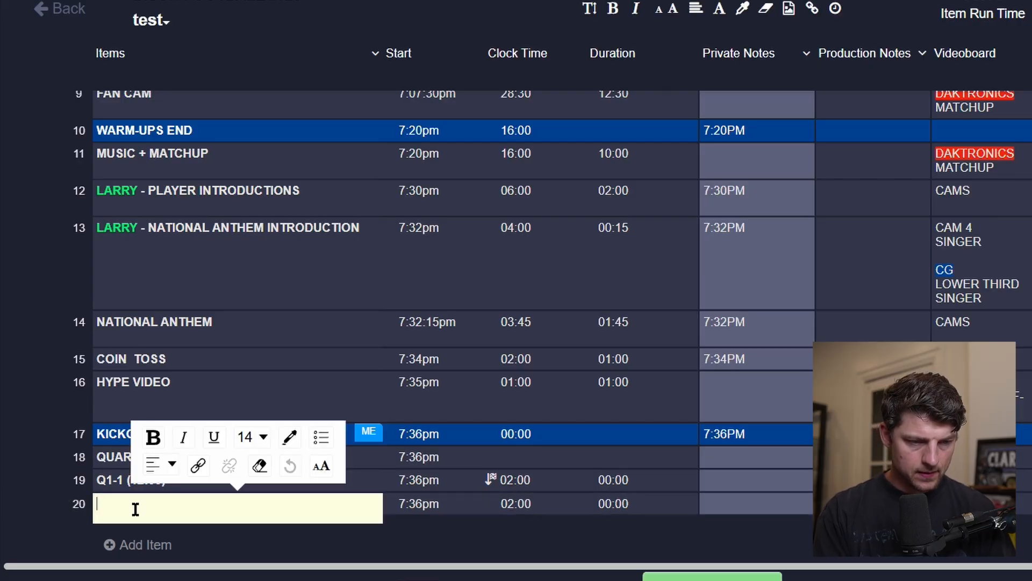
type("Q1-1")
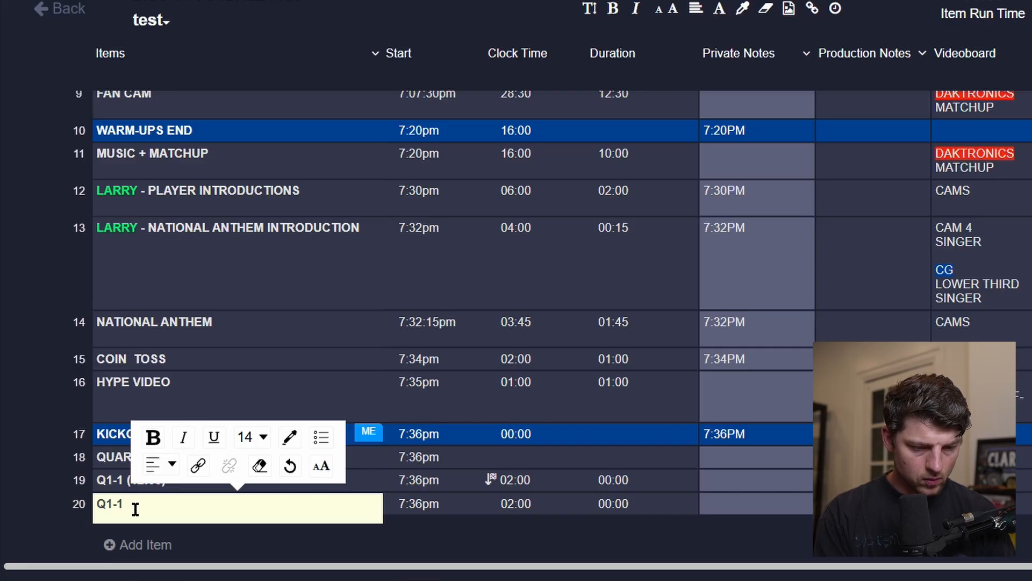
type(" OVER/UNDER")
key("Tab")
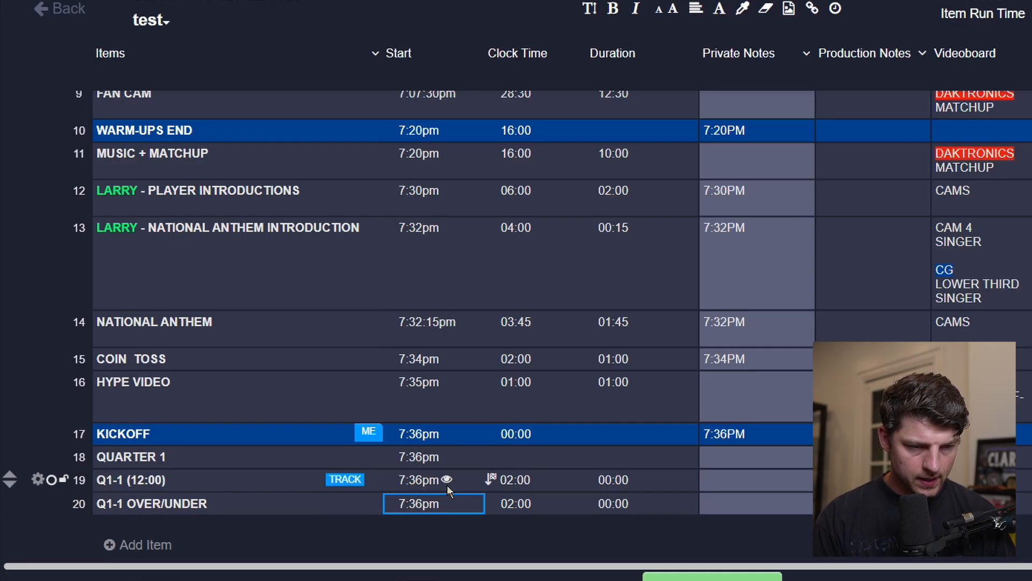
Hide the start times of QUARTER 1, Q1-1 (12:00) and Q1-1 OVER/UNDER, and the durations of both Q1-1 rows.
left_click(447, 457)
left_click(447, 480)
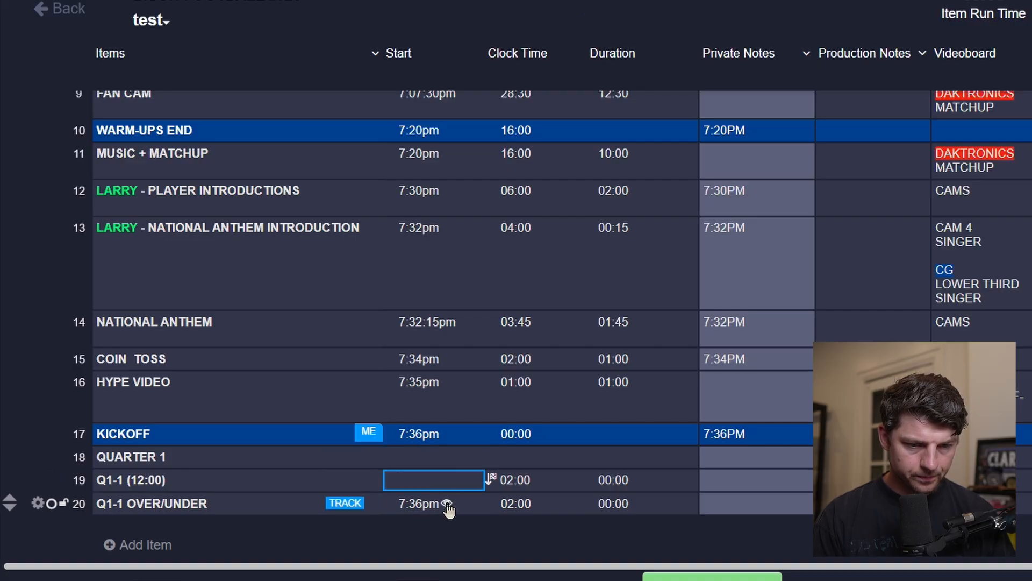
left_click(447, 504)
left_click(636, 504)
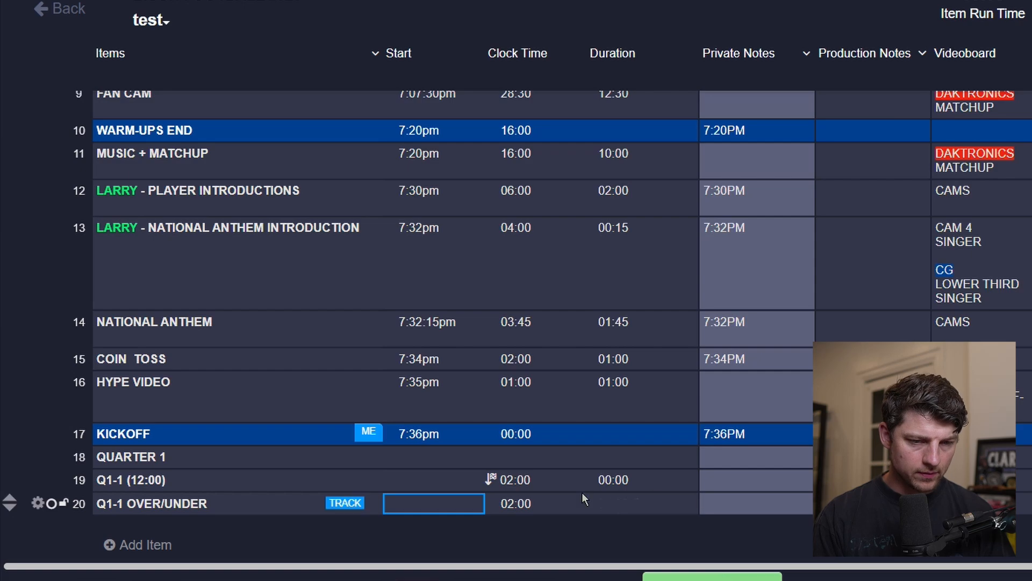
left_click(643, 477)
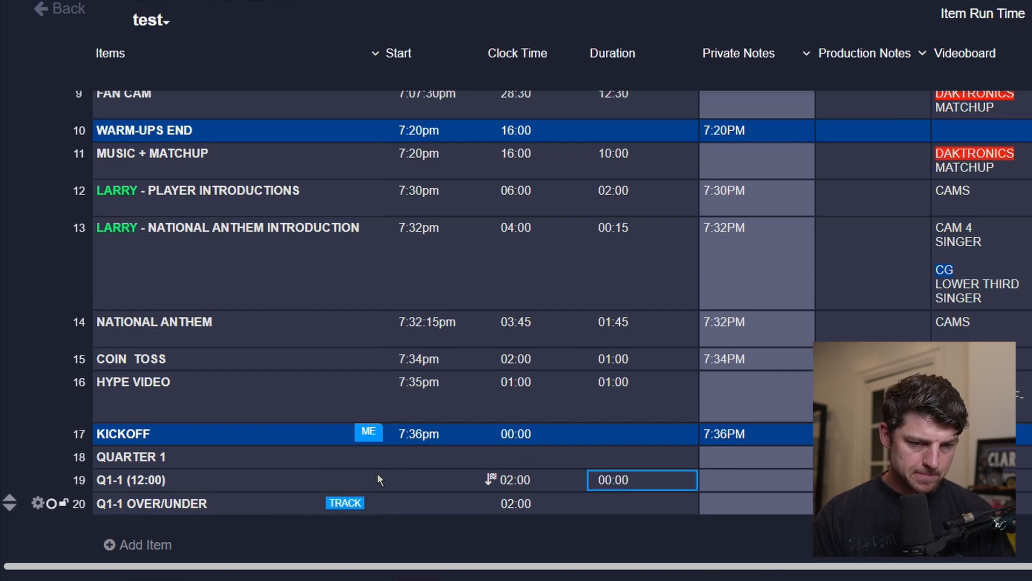
left_click(635, 481)
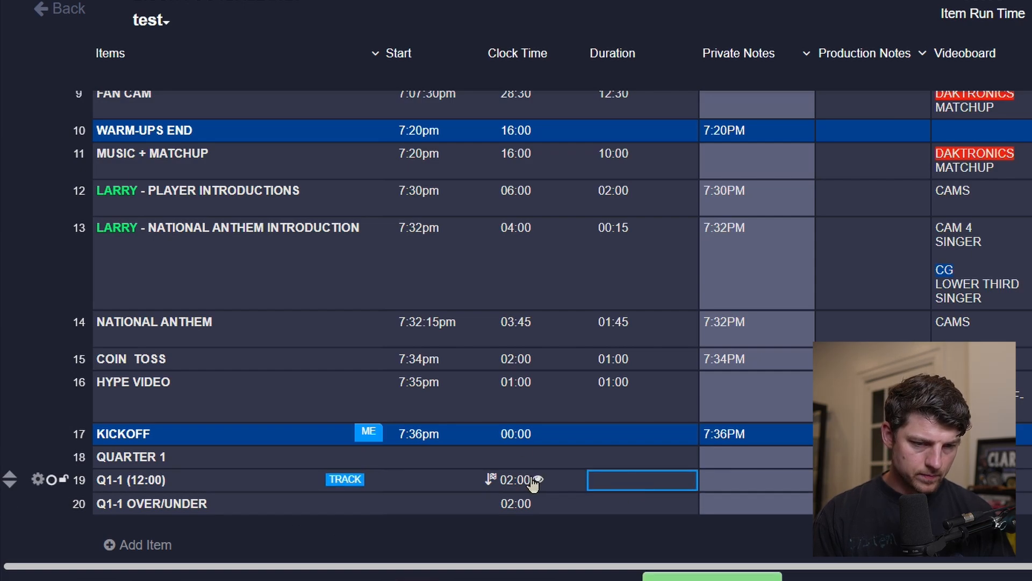
left_click(539, 481)
left_click(539, 481)
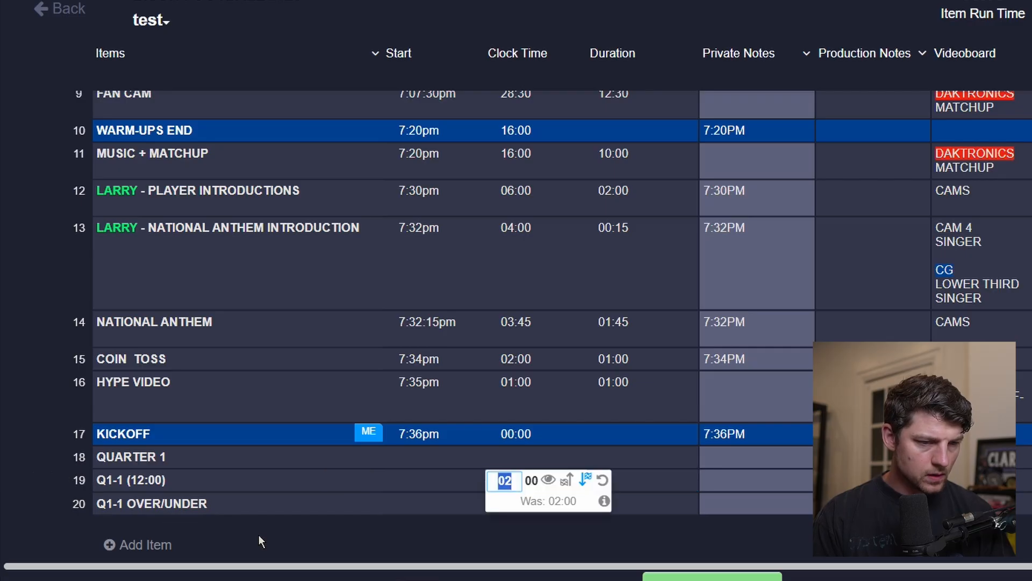
key("Return")
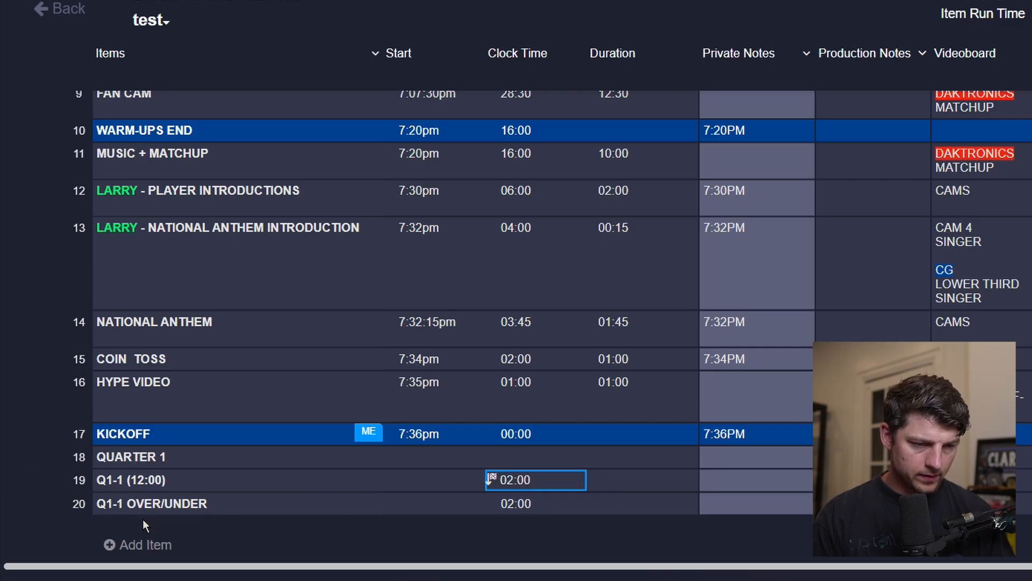
Add an item named GAME DAY SPONSOR READ and move it above Q1-1 OVER/UNDER.
left_click(143, 532)
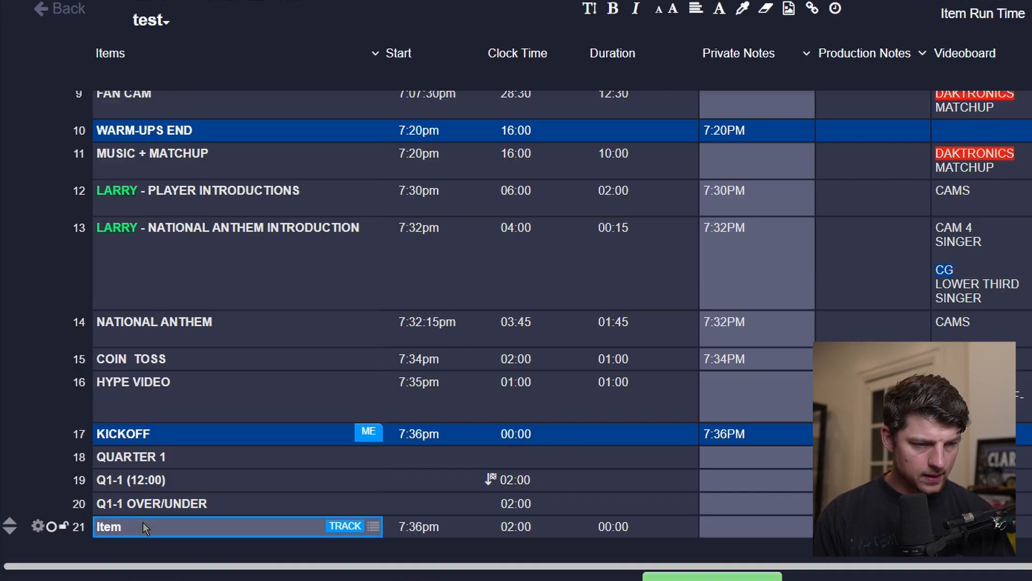
key("alt+Up")
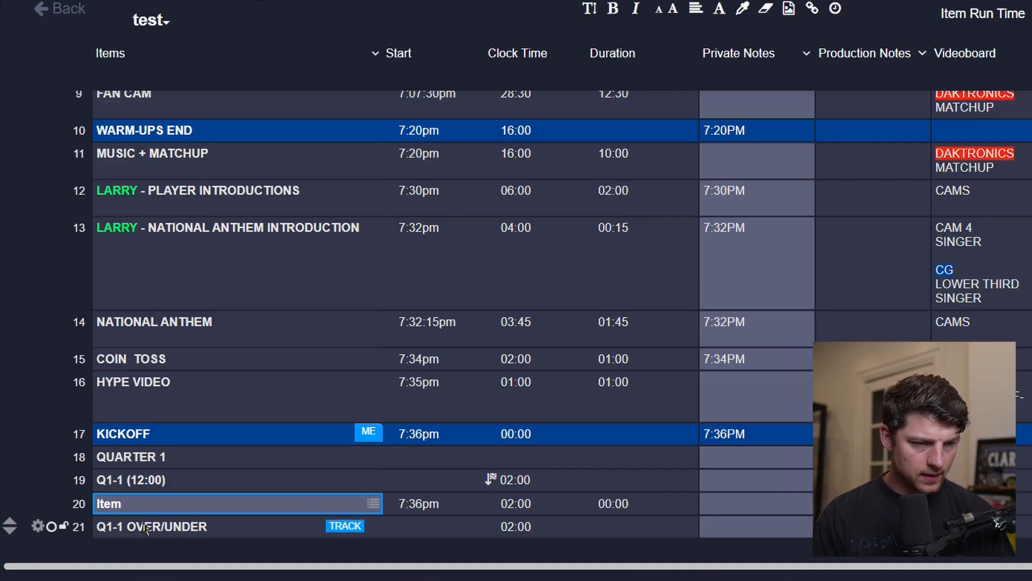
left_click(142, 494)
type("GAME DAY SPO")
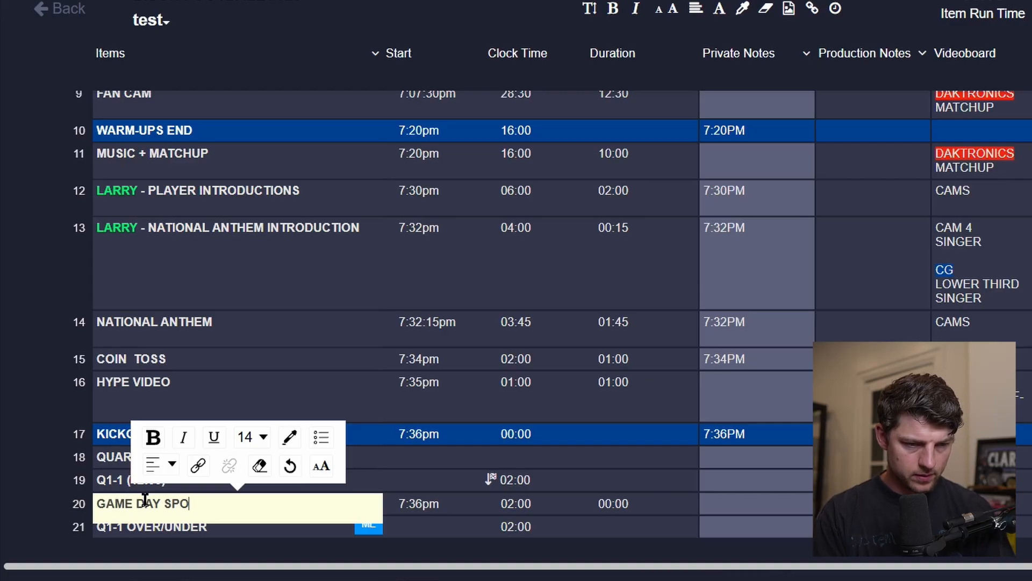
type("NSOR READ")
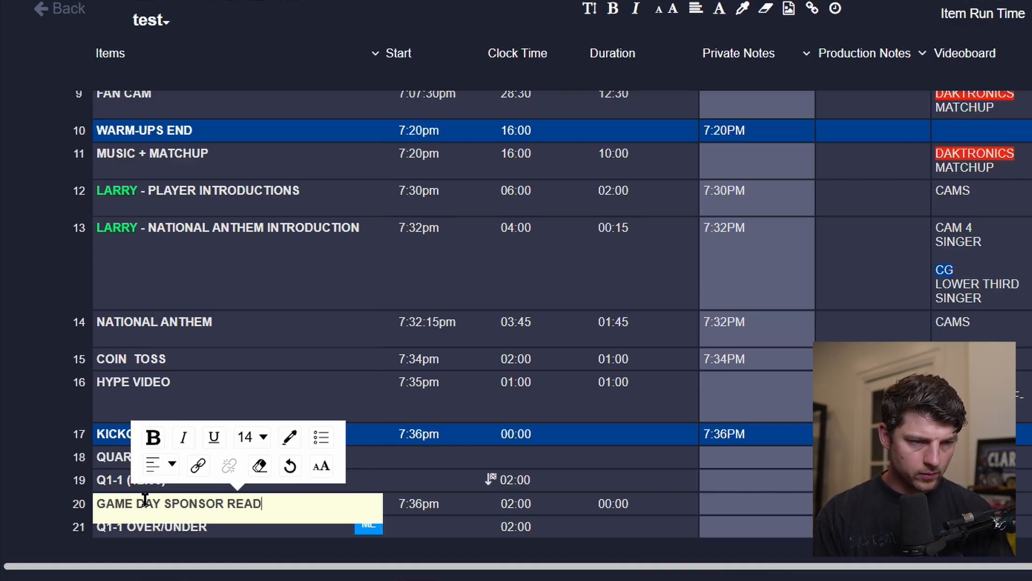
key("Return")
Prefix the sponsor read item with JESSE - and color the name JESSE orange.
scroll(145, 499, "up", 8)
scroll(145, 505, "down", 5)
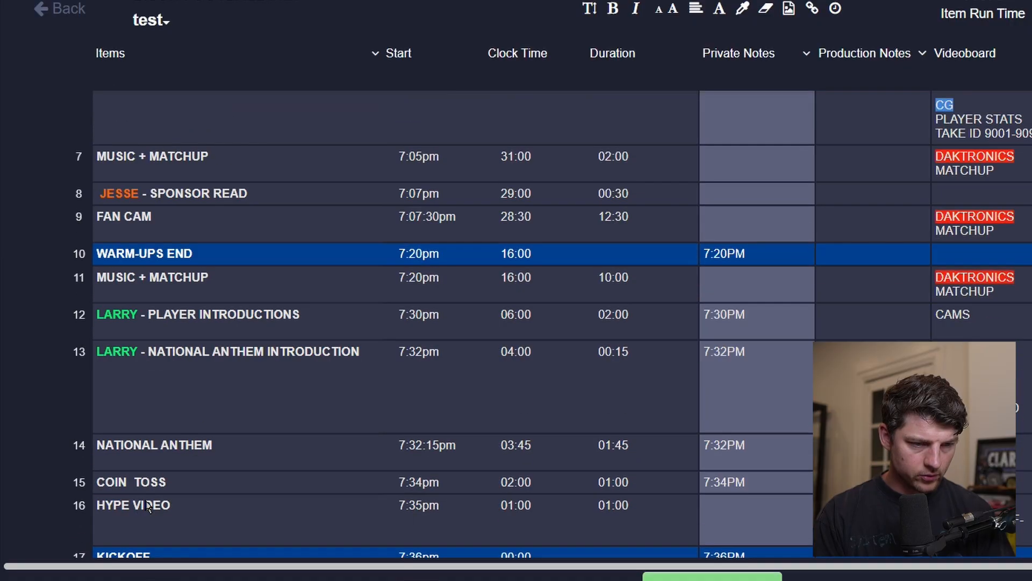
scroll(148, 505, "down", 3)
left_click(102, 455)
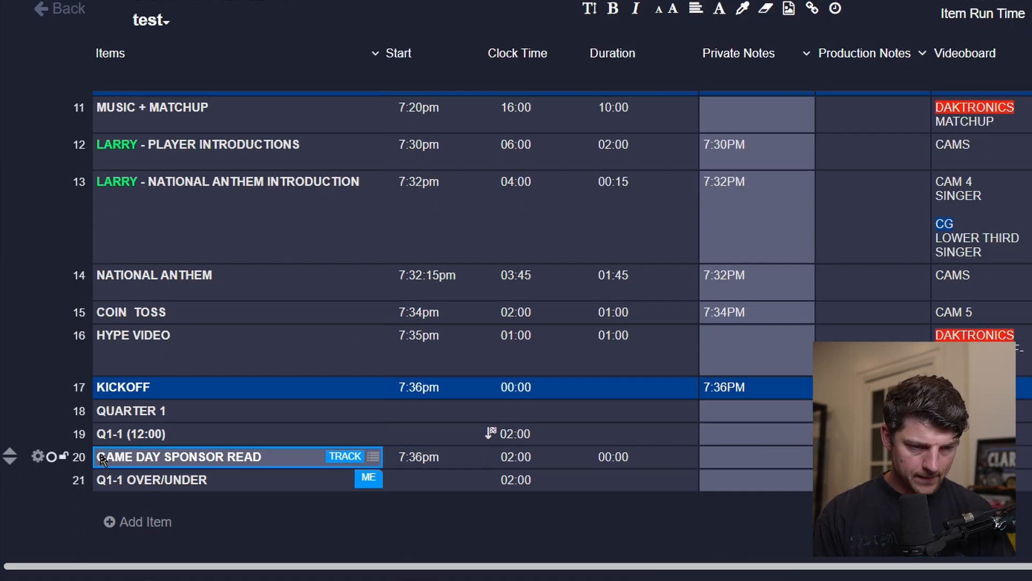
type("JESSE -")
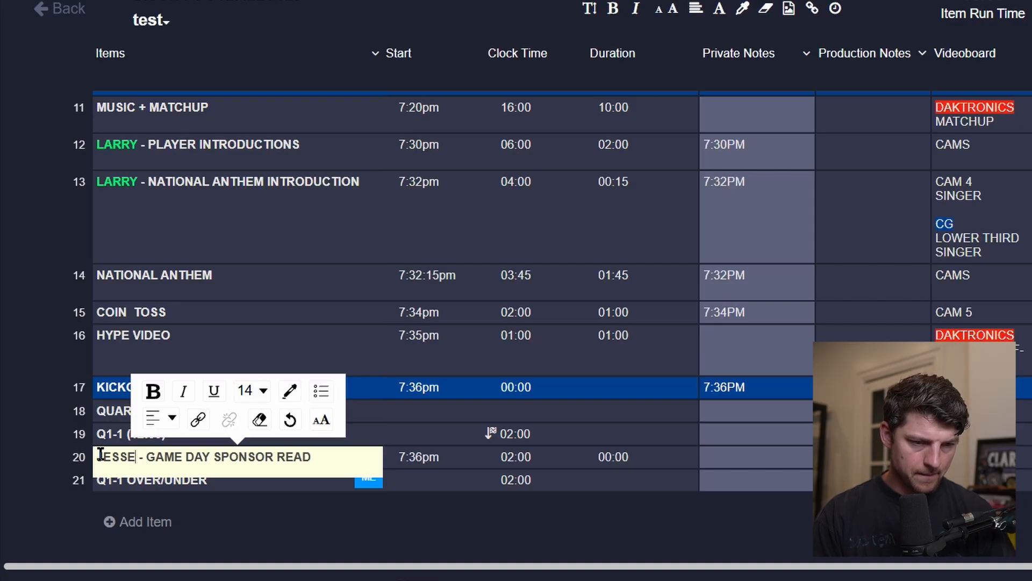
double_click(101, 454)
left_click(289, 391)
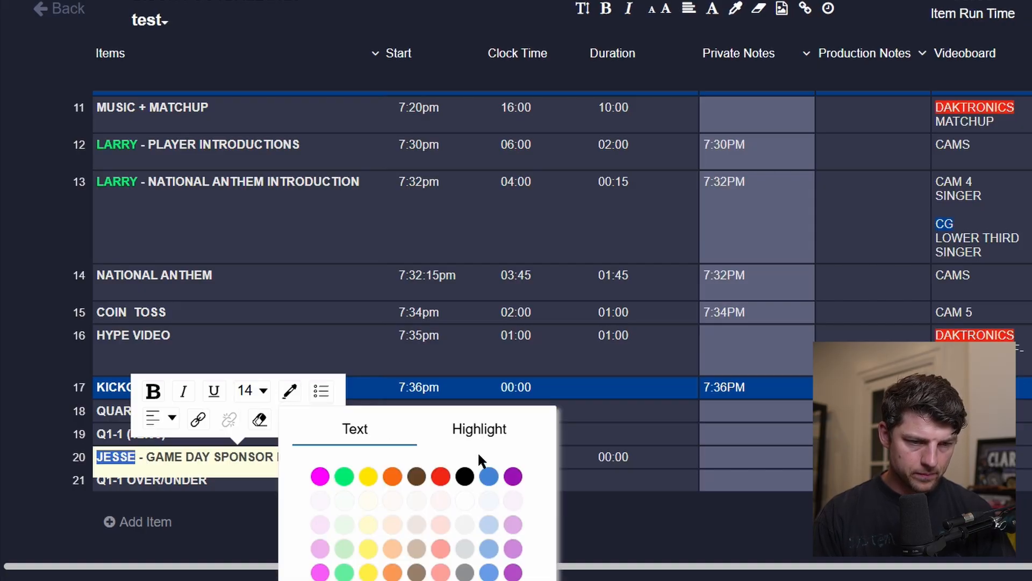
left_click(390, 476)
left_click(709, 424)
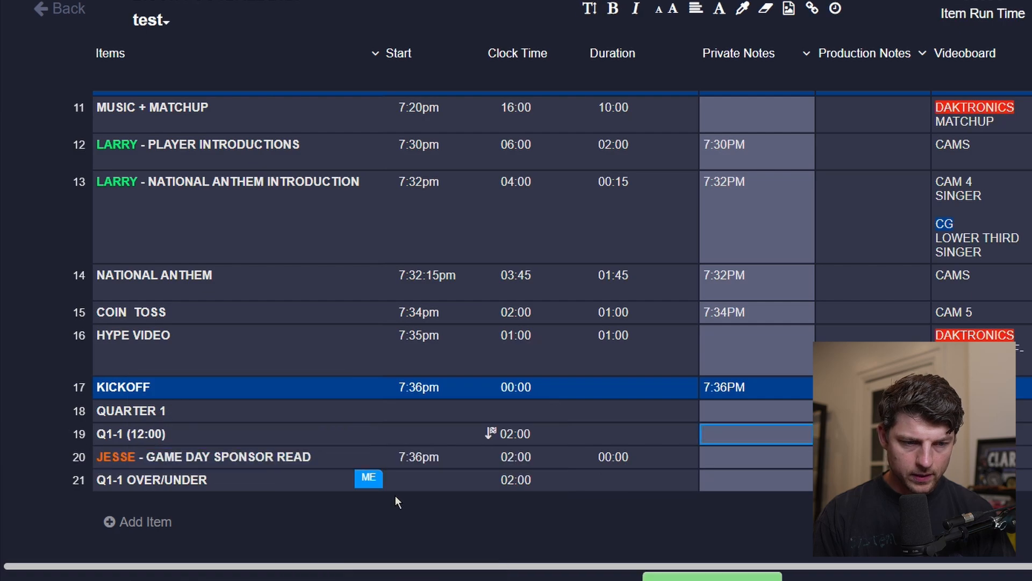
Hide the sponsor read's start time and set its duration to 01:30.
left_click(449, 467)
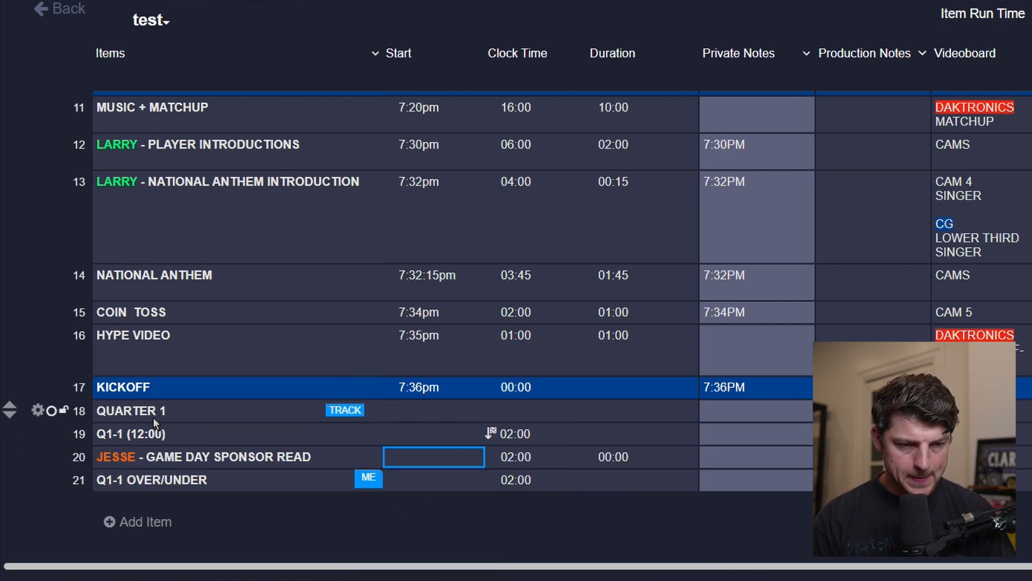
left_click(622, 460)
type("1")
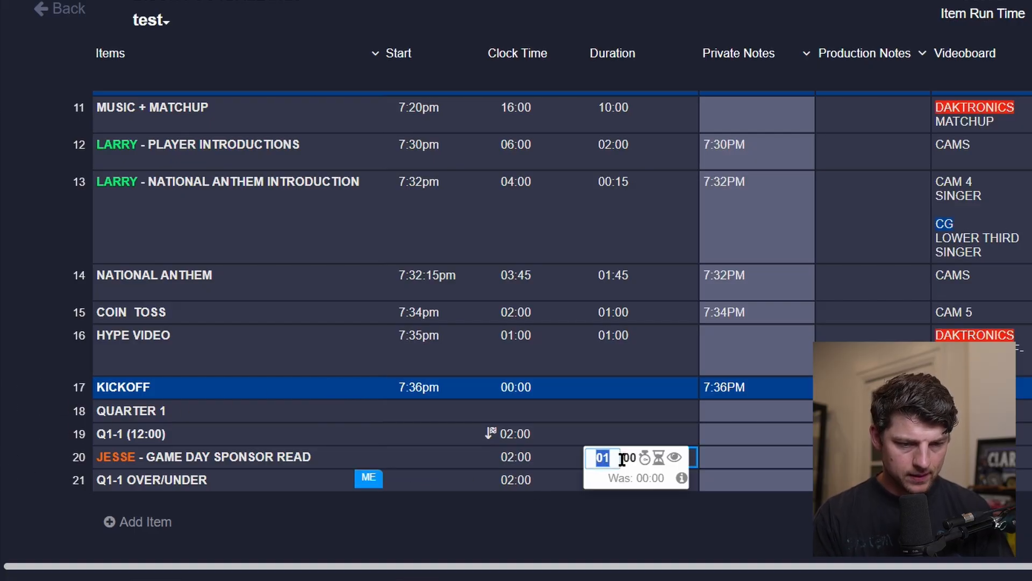
key("Tab")
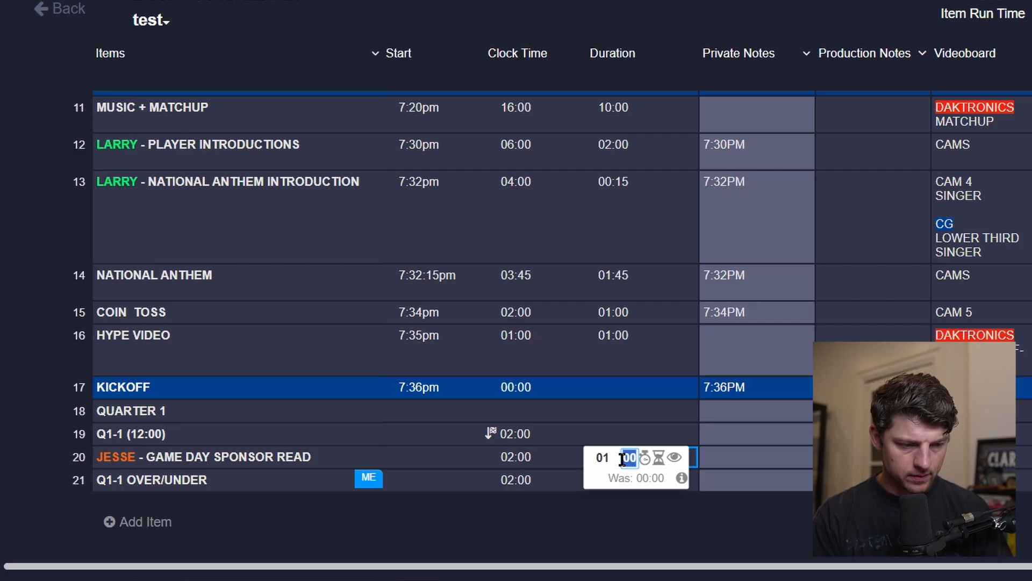
type("30")
key("Return")
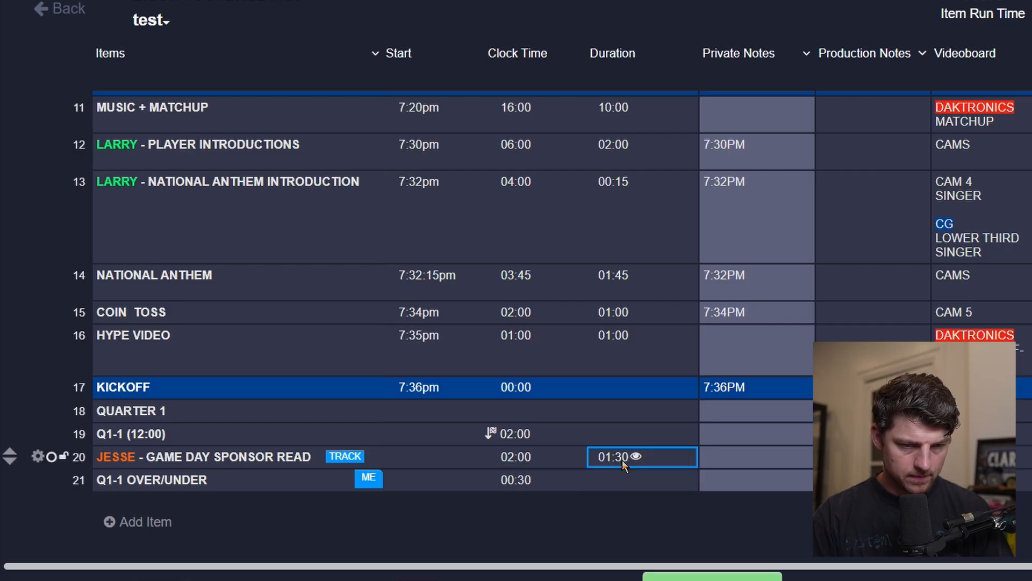
Change the sponsor read's duration to 00:30.
left_click(622, 459)
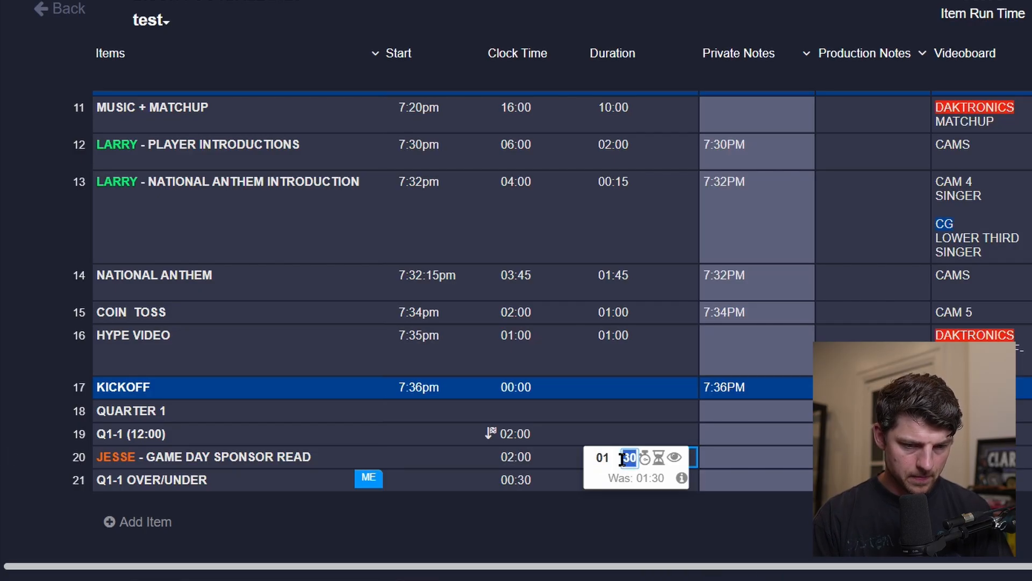
left_click(607, 455)
type("00")
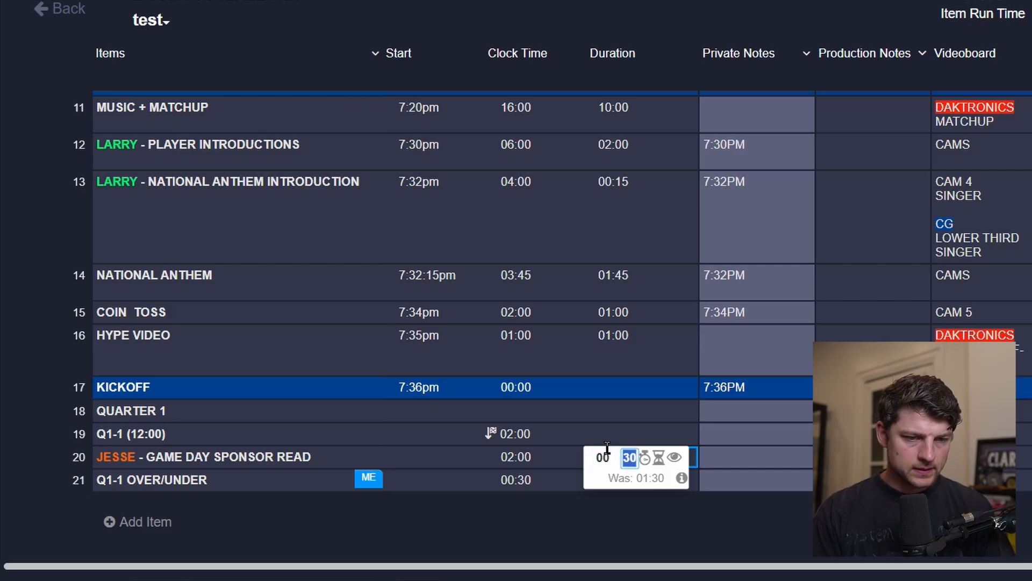
key("Return")
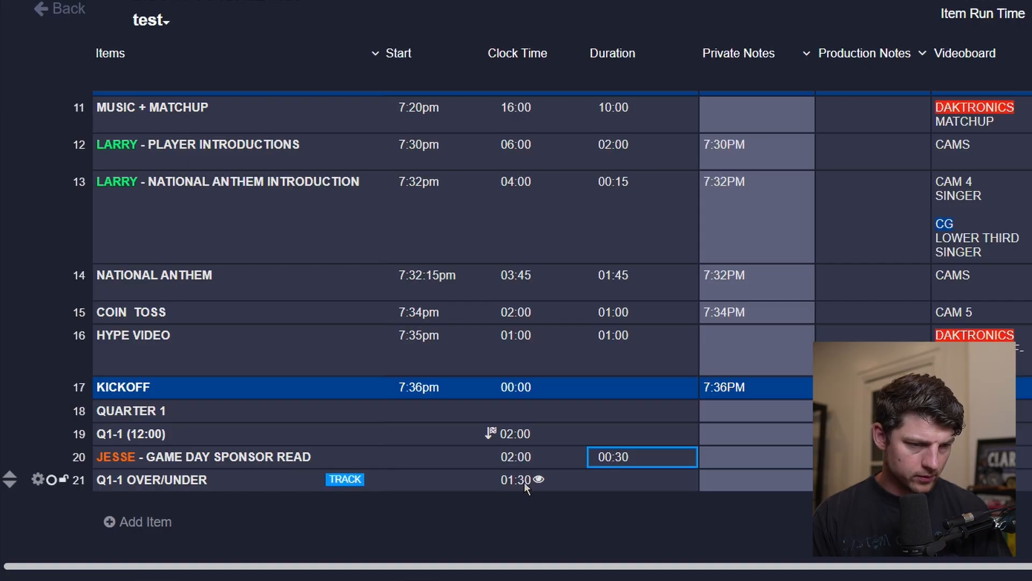
Color the Q1-1 OVER/UNDER and Q1-1 (12:00) rows dark grey.
left_click(40, 478)
left_click(394, 232)
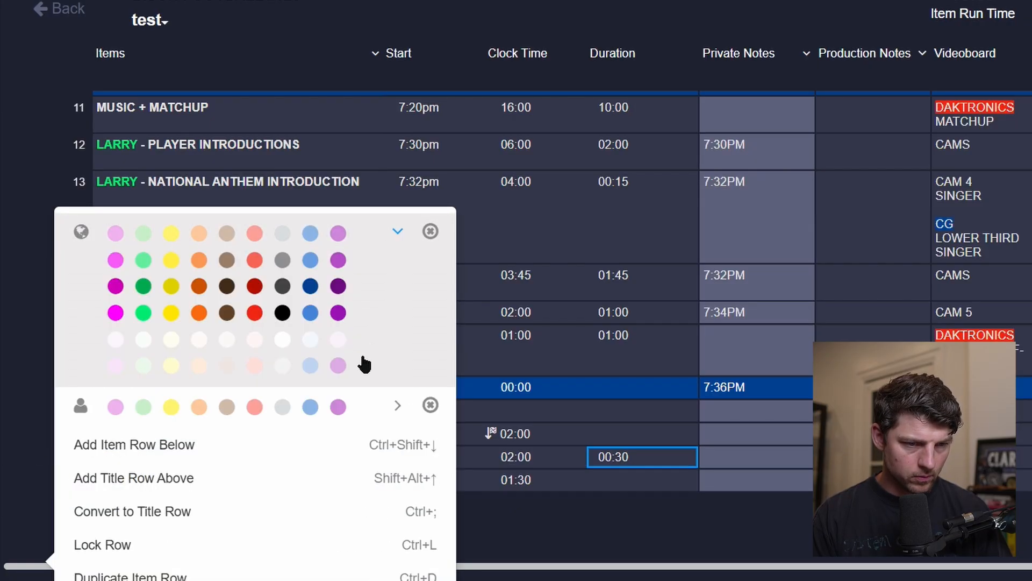
left_click(282, 289)
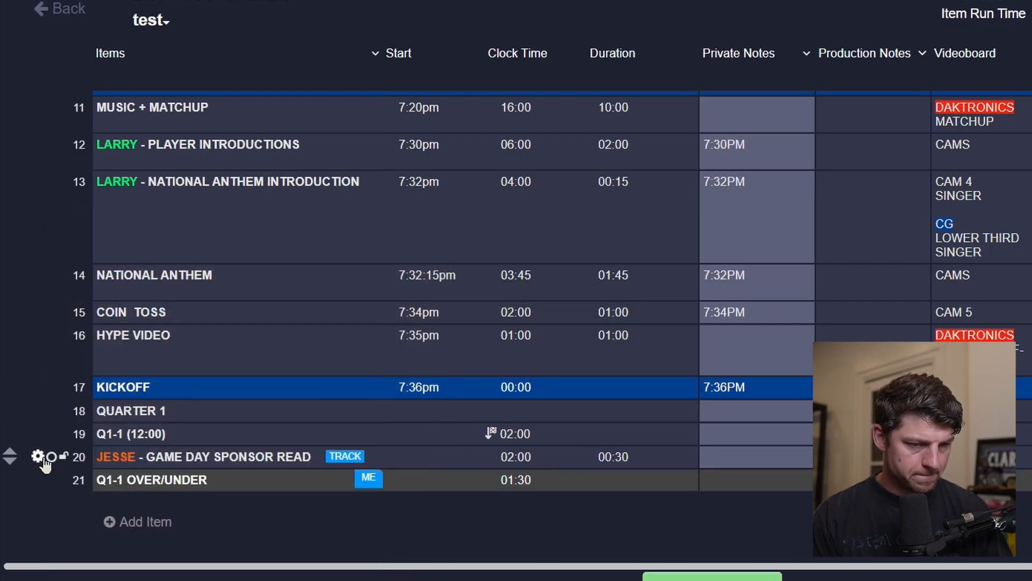
left_click(39, 435)
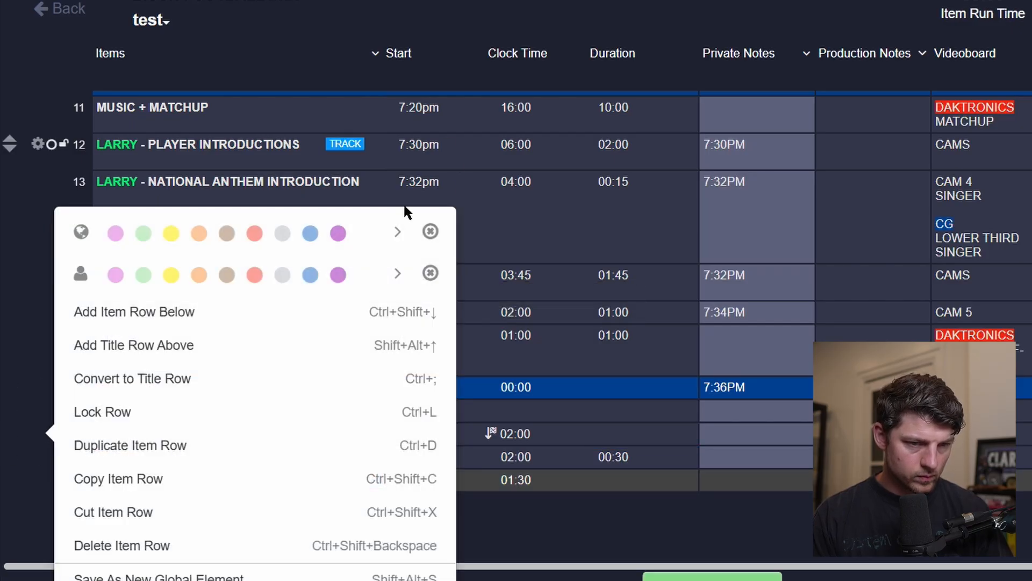
left_click(393, 232)
left_click(282, 286)
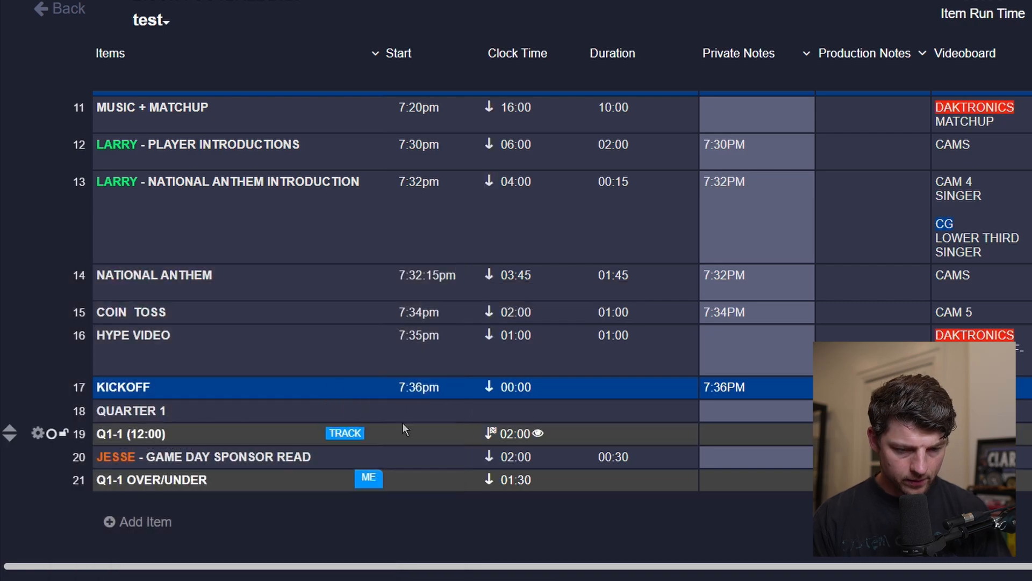
left_click(157, 437)
key("Down")
key("Down")
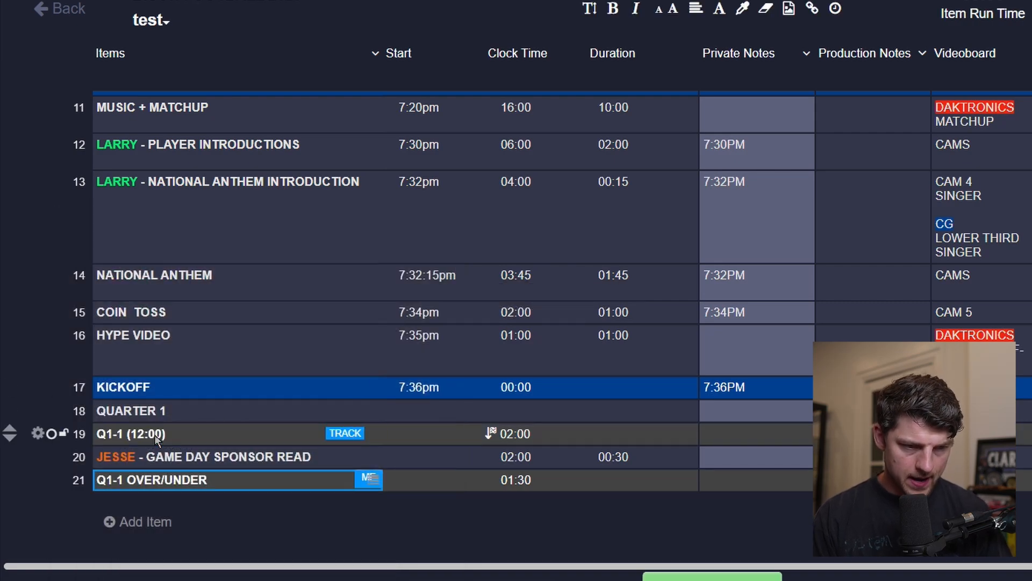
key("Up")
key("Up")
key("Down")
key("Down")
key("Up")
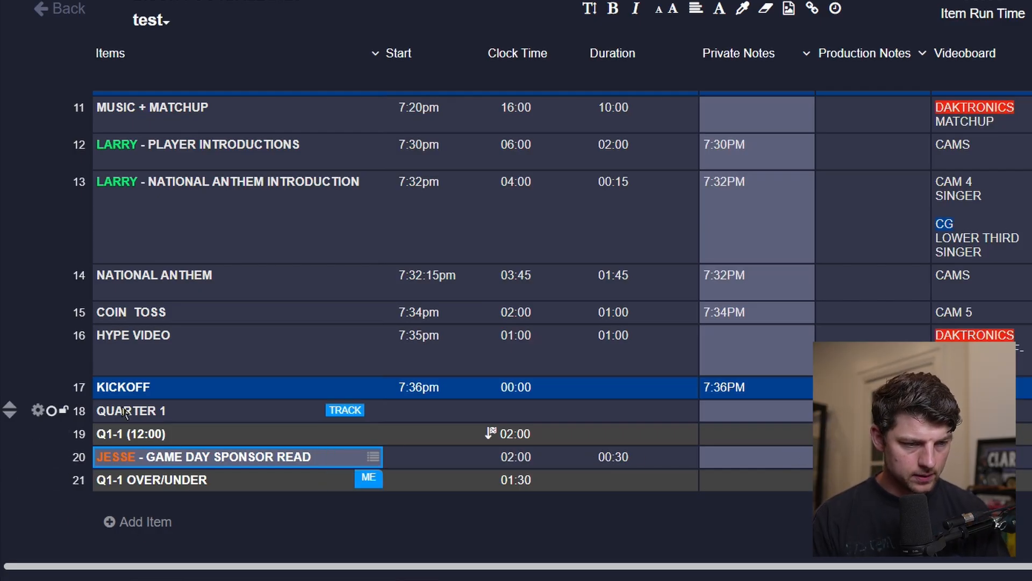
key("Up")
key("Up")
Color the QUARTER 1 row black.
left_click(38, 411)
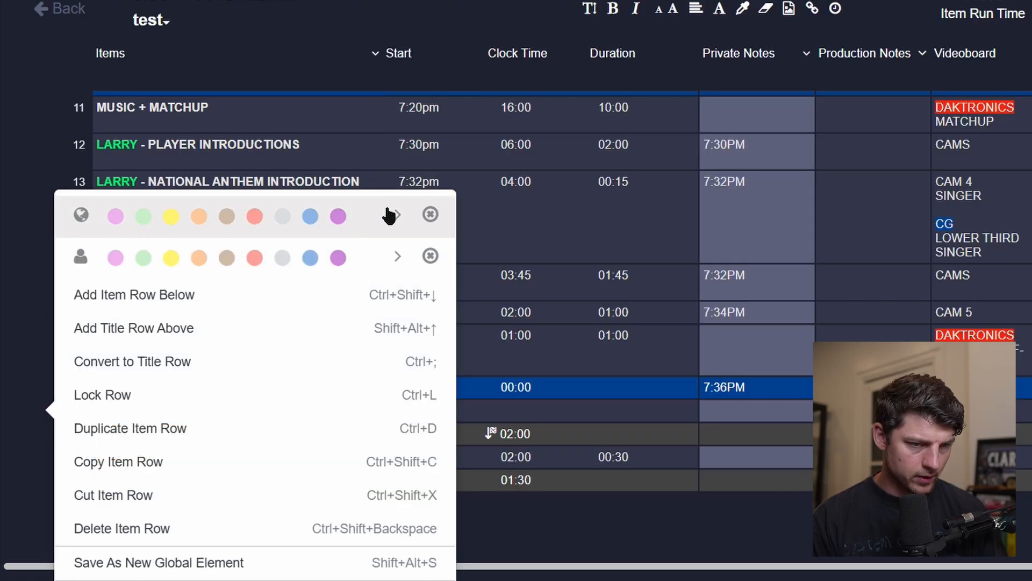
left_click(399, 216)
left_click(283, 295)
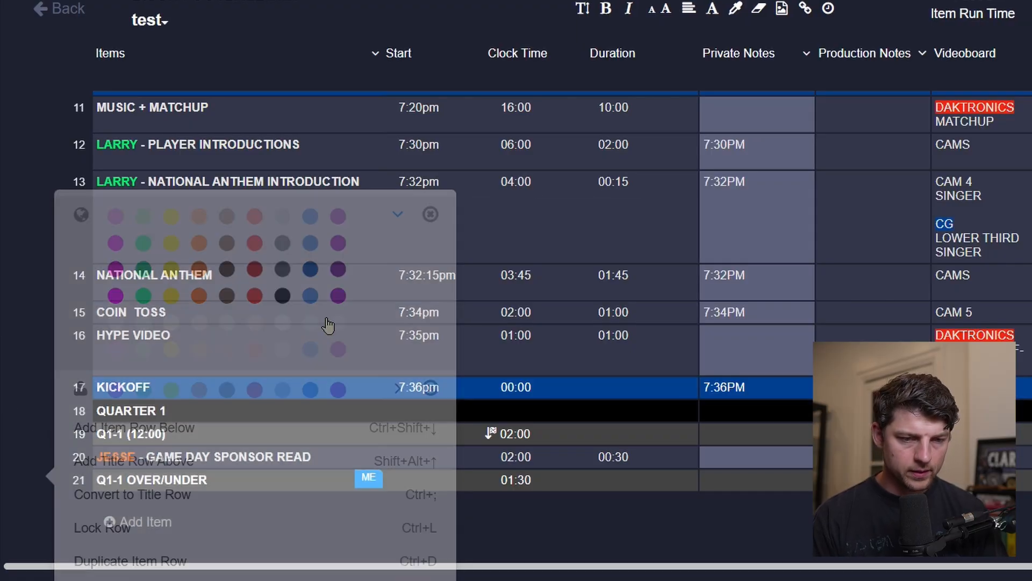
left_click(729, 462)
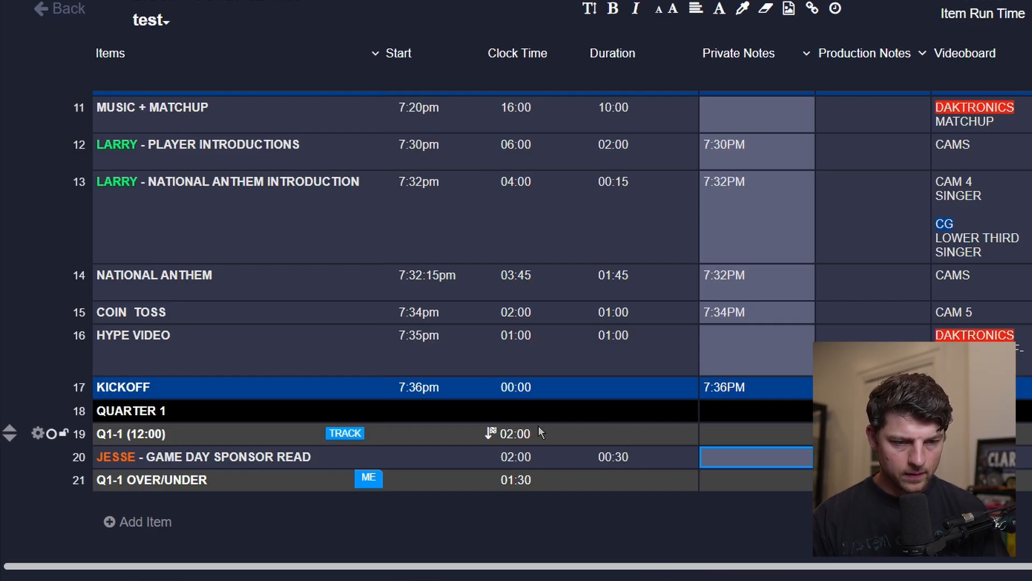
Enter CG and TAKE ID: 4001 on separate lines as the sponsor read's videoboard cue.
left_click(541, 441)
left_click(737, 440)
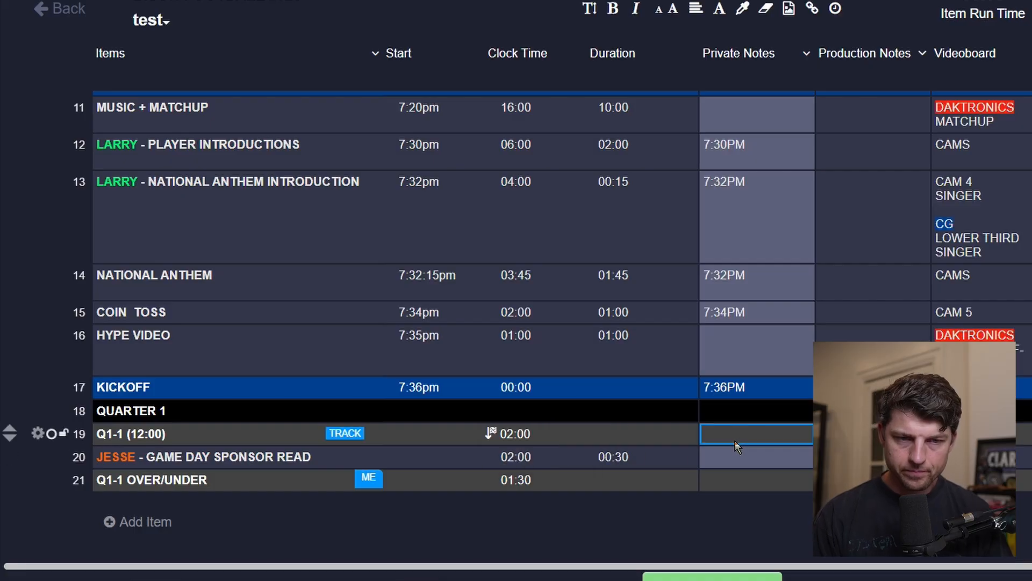
left_click(803, 460)
key("Tab")
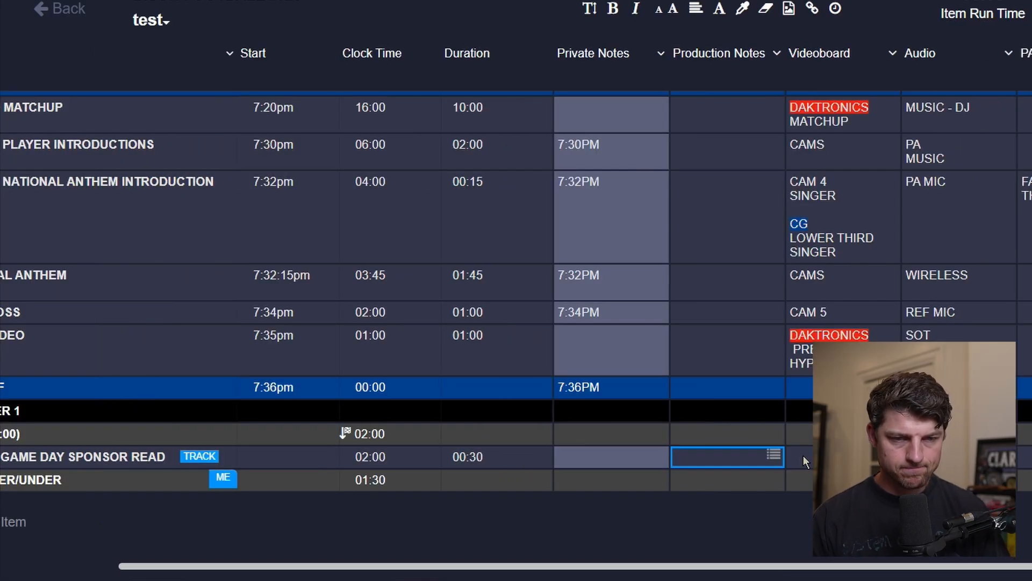
key("Tab")
key("Tab")
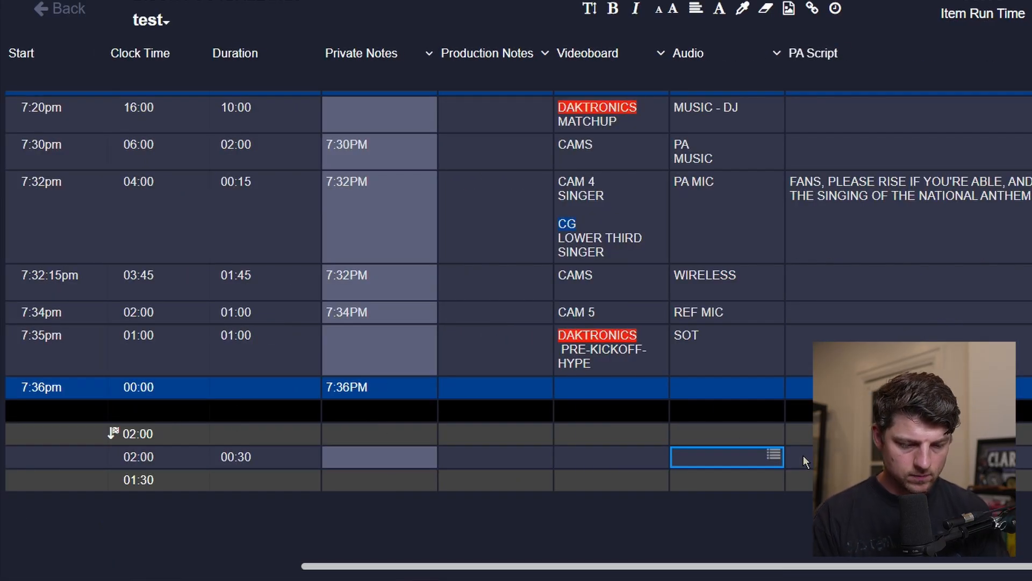
key("shift+Tab")
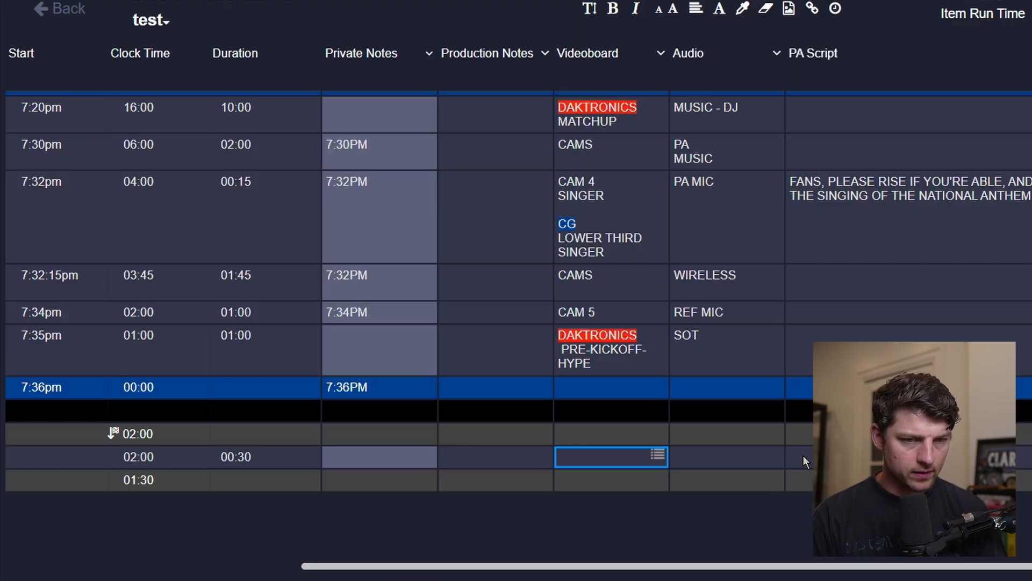
scroll(802, 455, "up", 5)
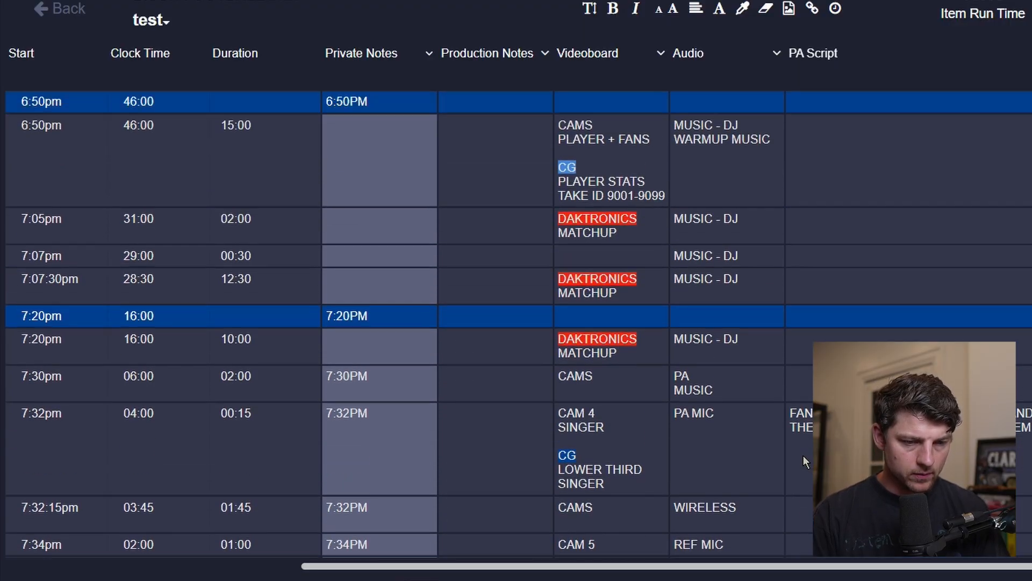
scroll(563, 195, "down", 5)
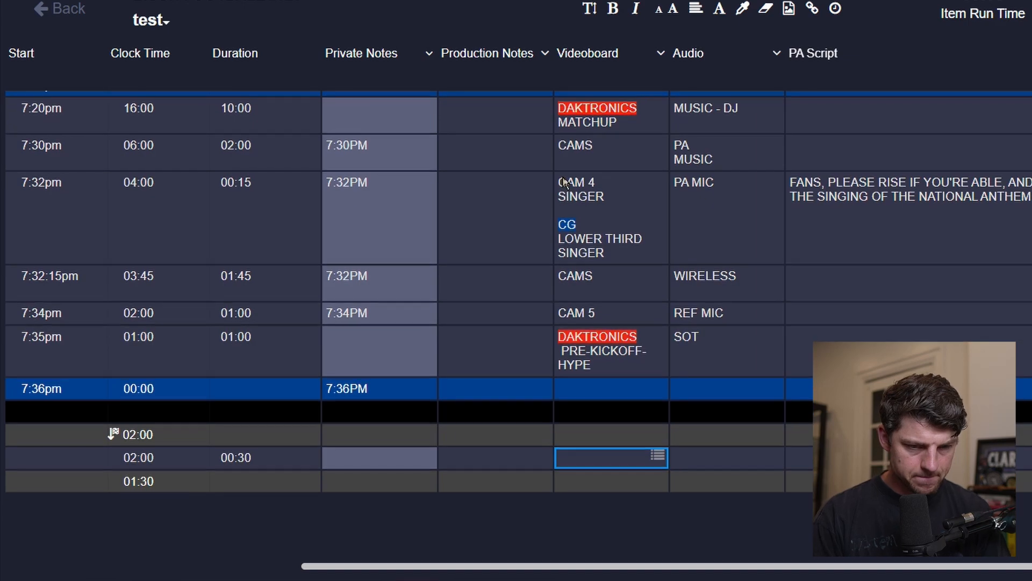
type("CG")
key("Return")
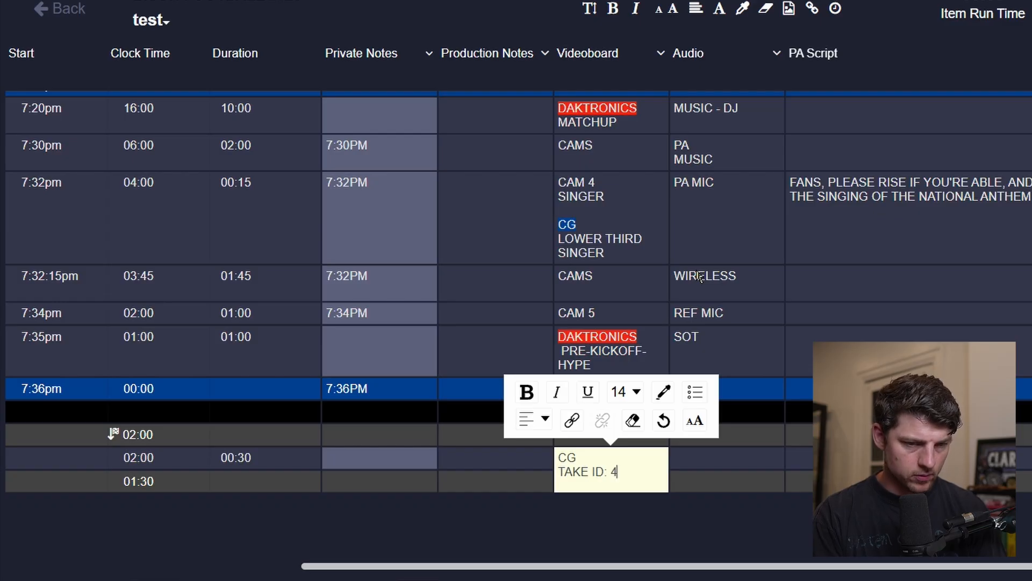
type("TAKE ID: 4001")
key("Tab")
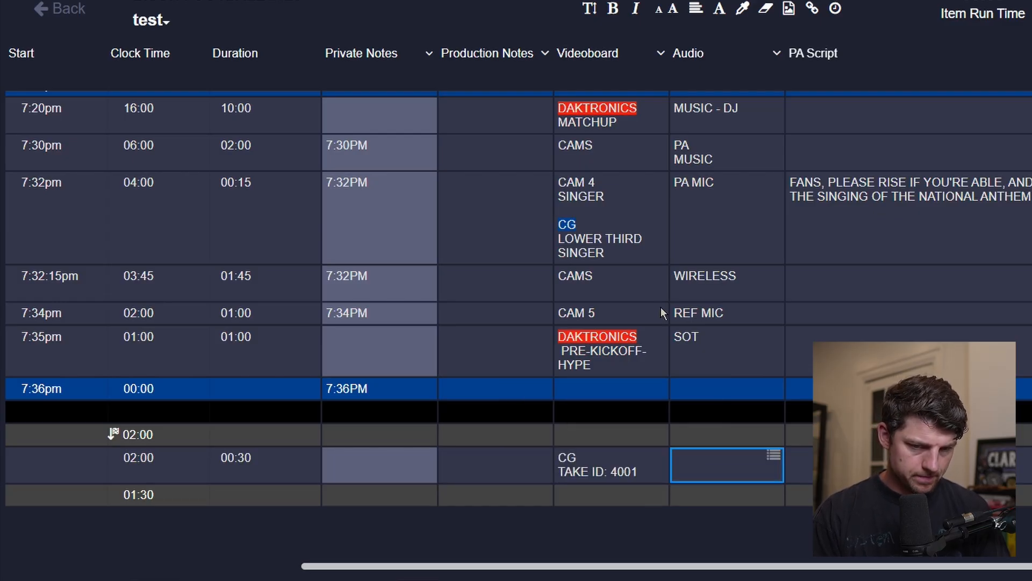
Edit the sponsor read's videoboard cue to add a GAME DAY SPONSOR line and highlight the CG label.
scroll(663, 308, "left", 7)
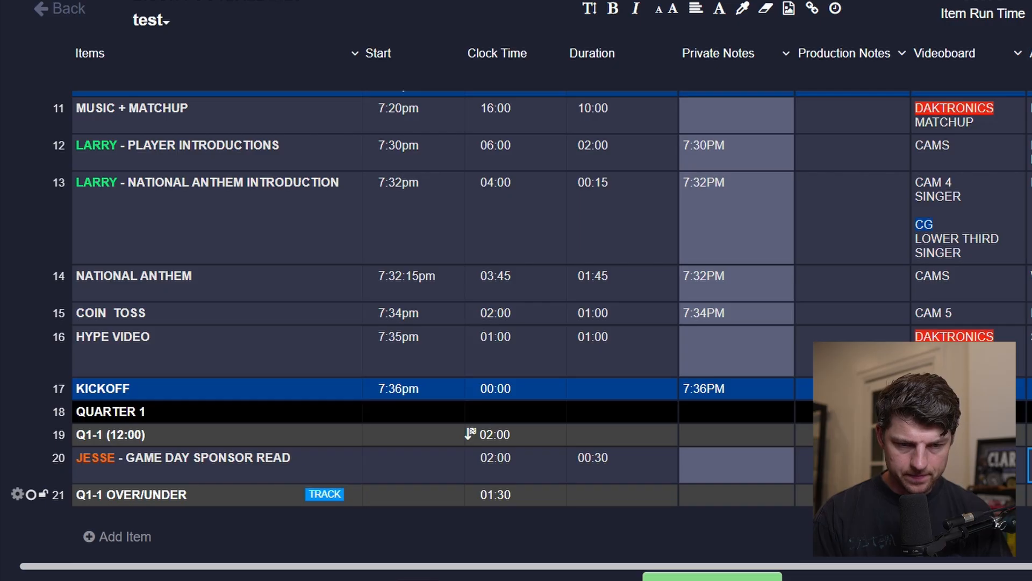
double_click(967, 465)
key("Return")
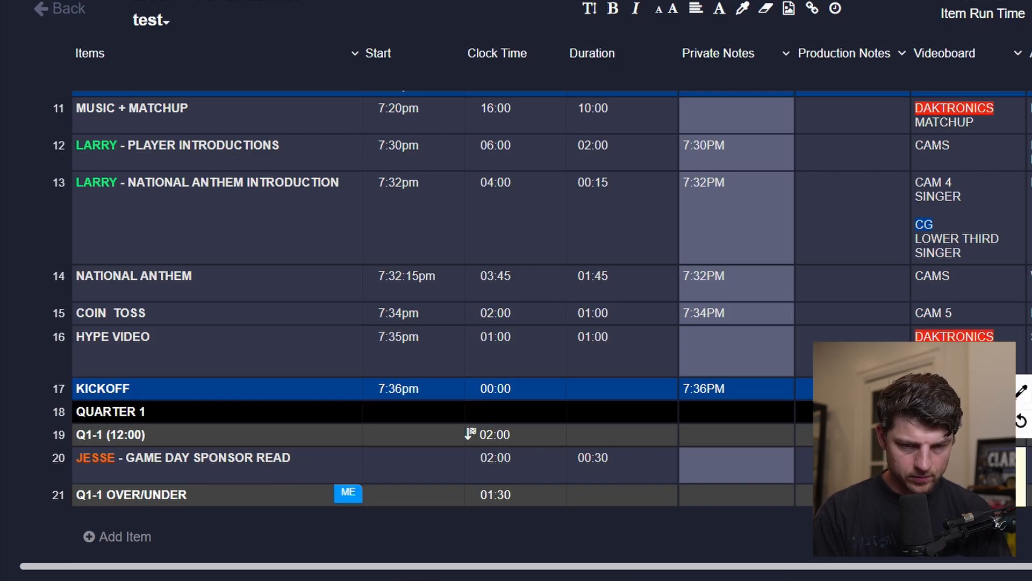
key("Return")
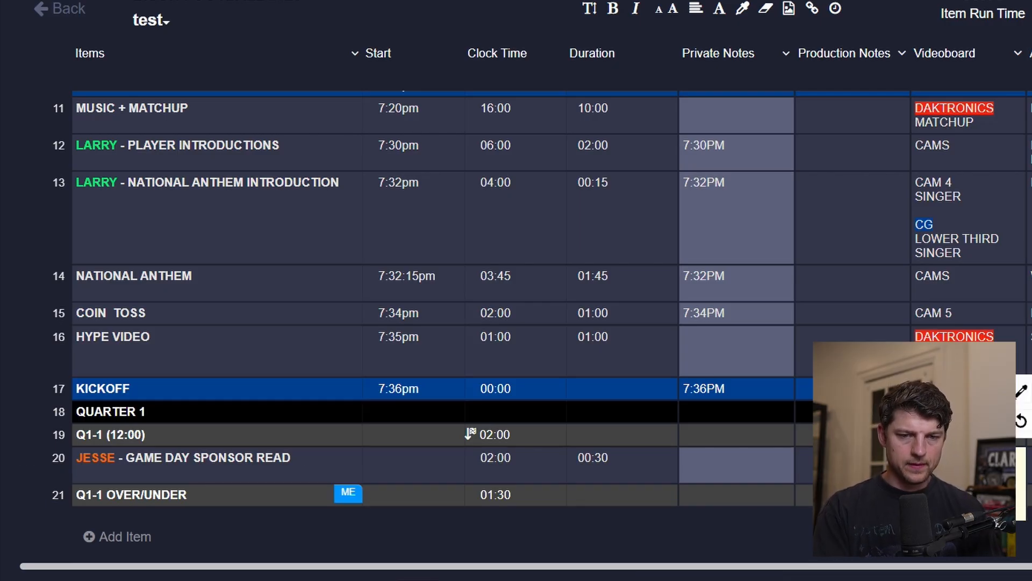
key("Escape")
double_click(968, 465)
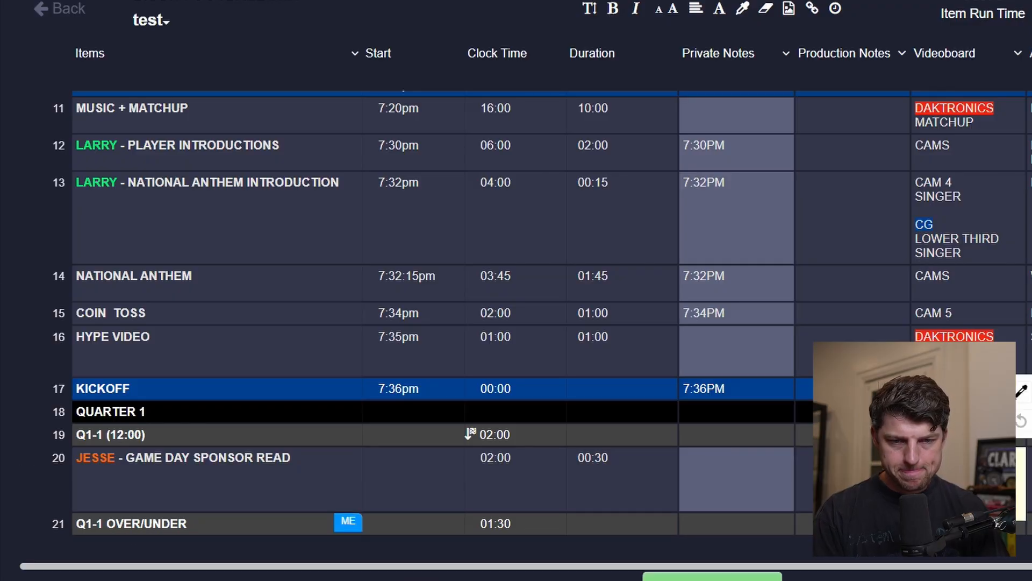
left_click(1026, 402)
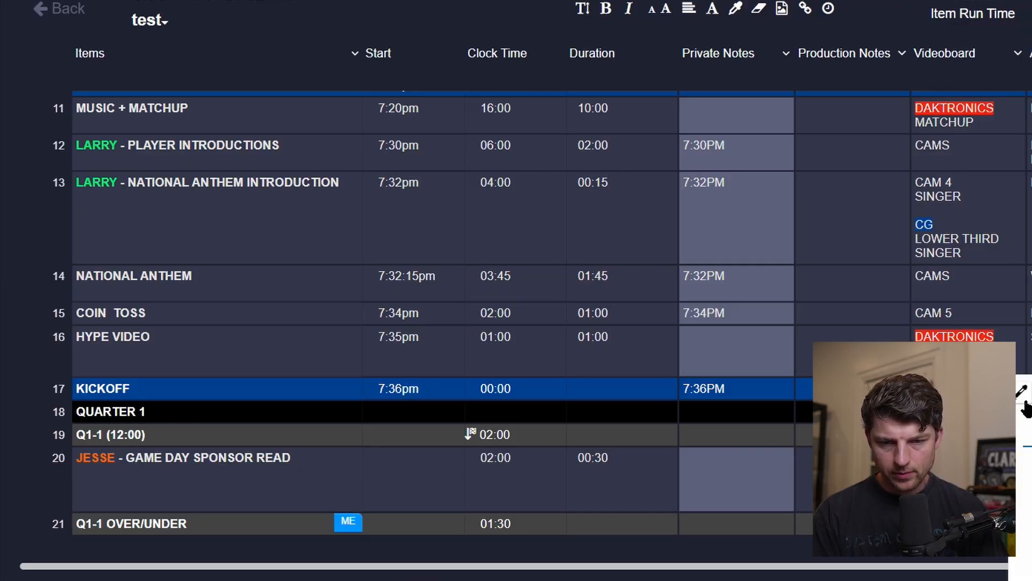
key("Escape")
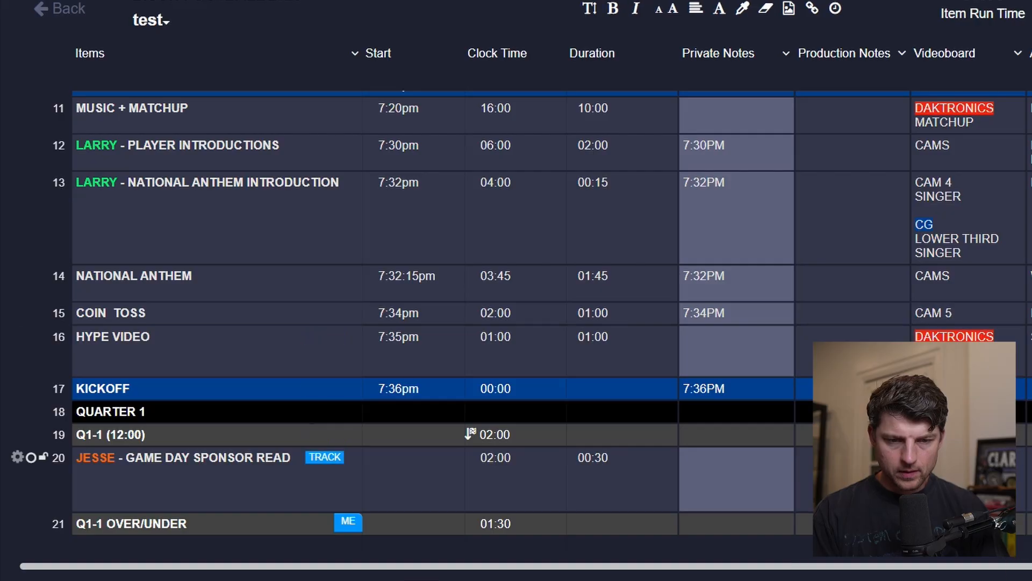
double_click(968, 464)
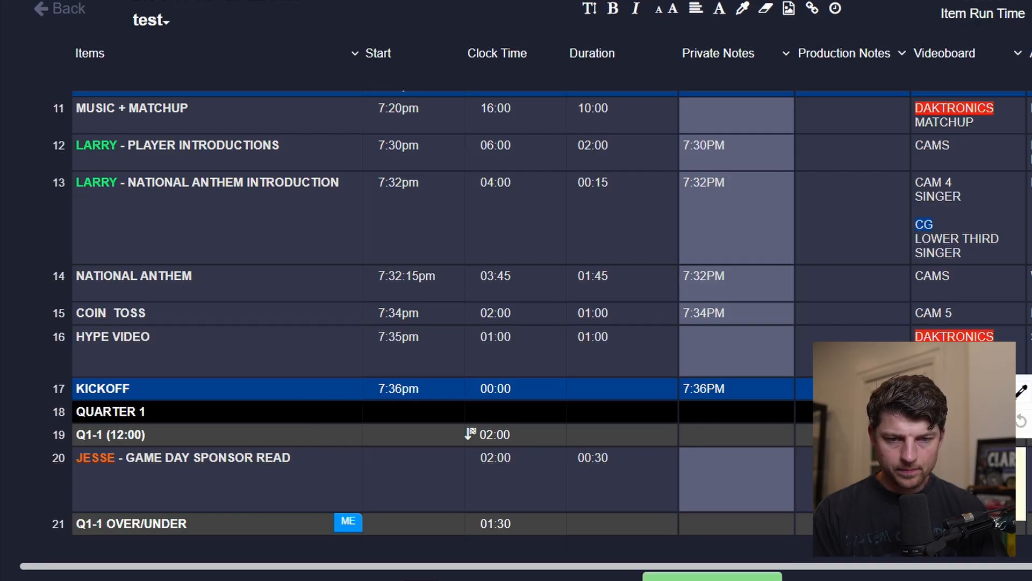
left_click(1026, 396)
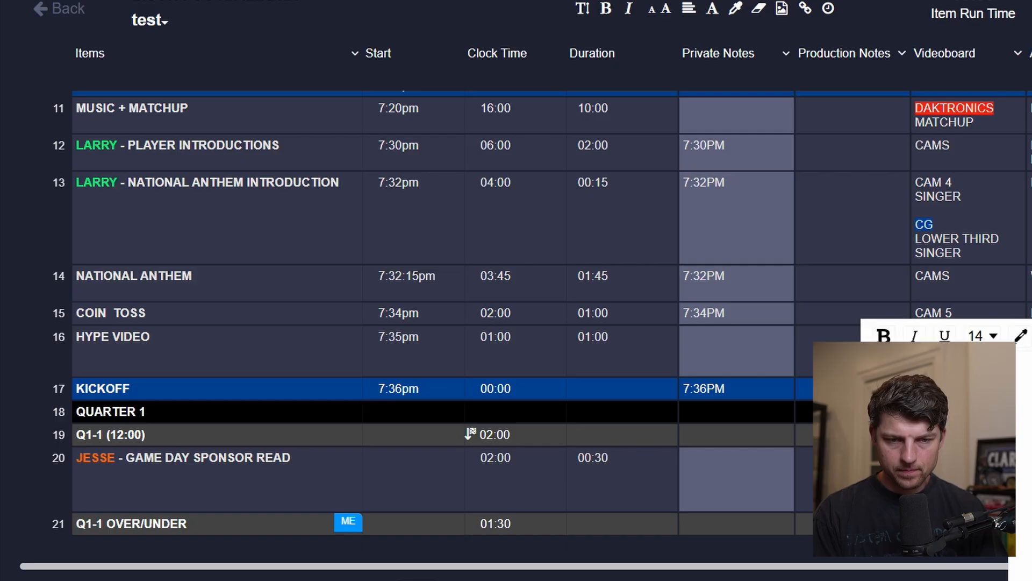
key("Escape")
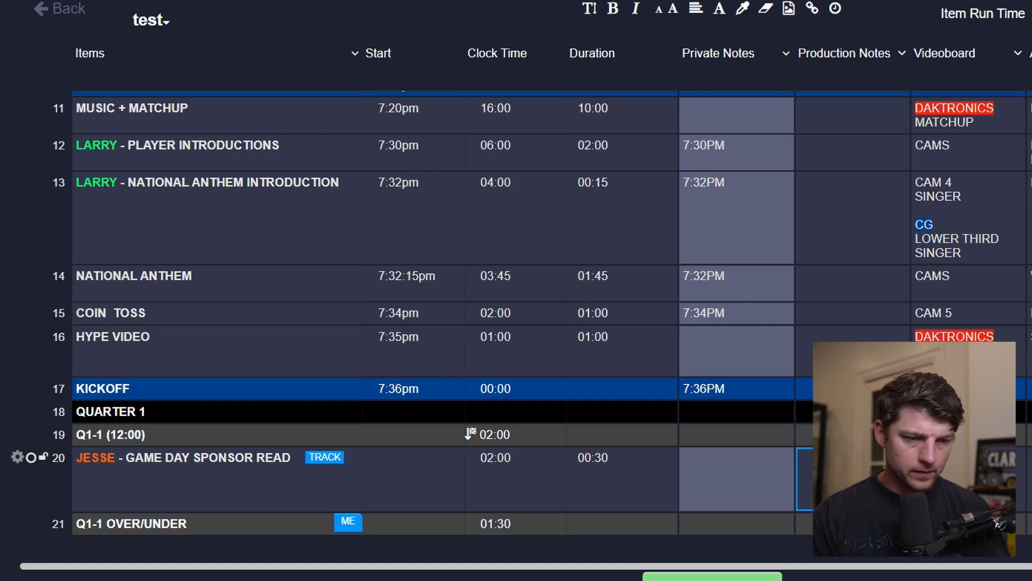
left_click(1031, 478)
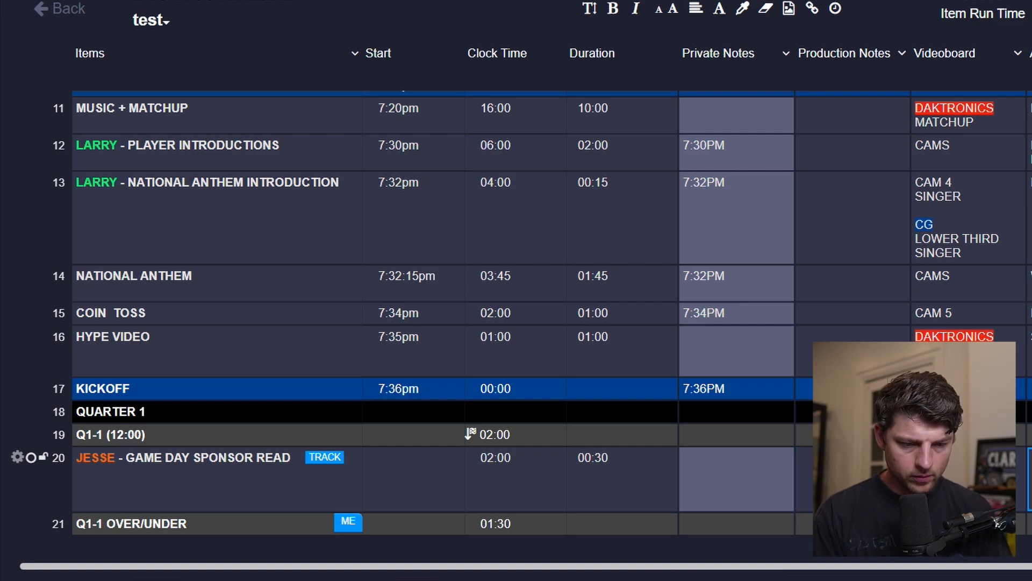
key("Return")
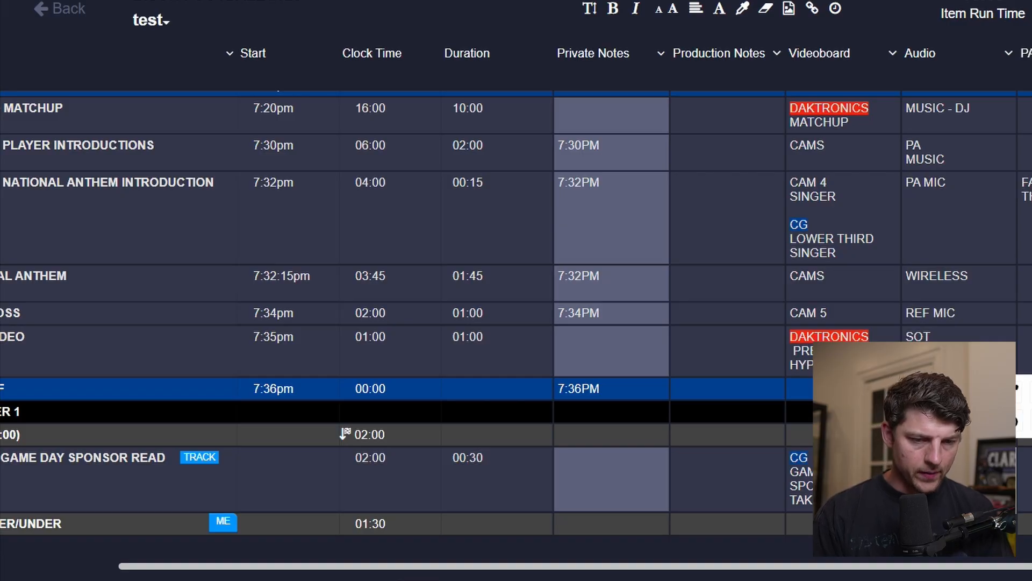
key("Escape")
Duplicate the game day sponsor read row.
scroll(645, 441, "down", 1)
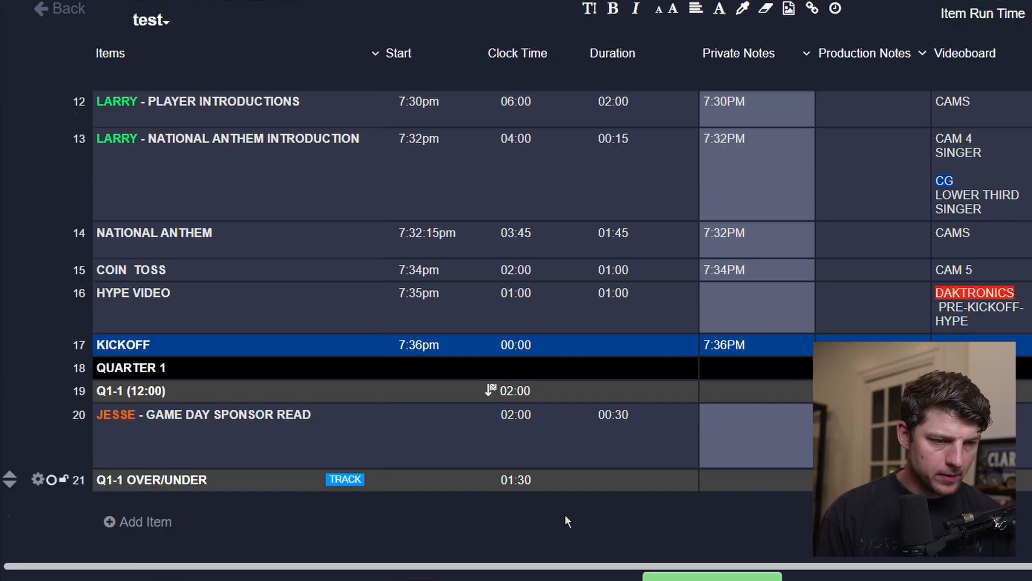
left_click(38, 414)
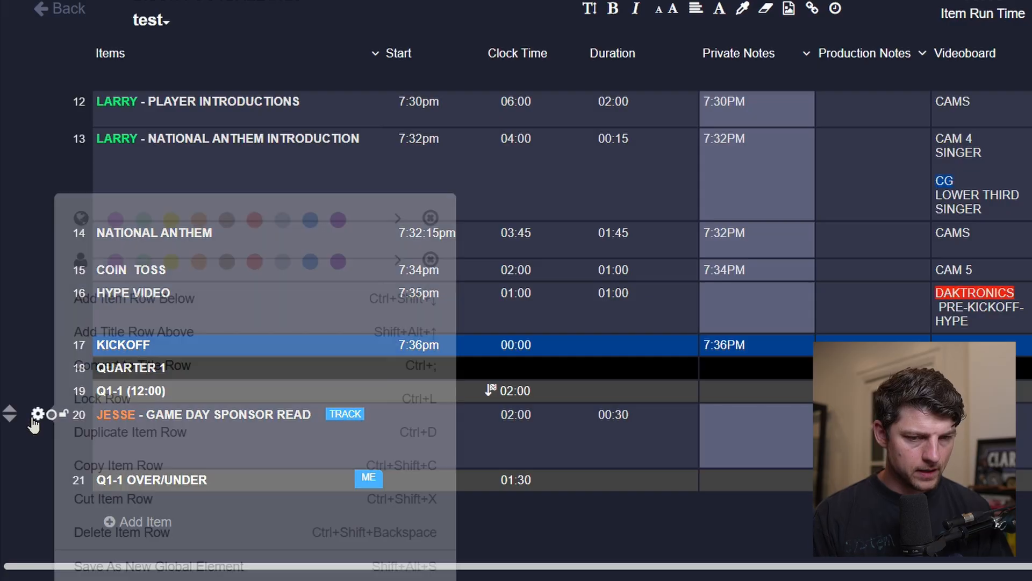
left_click(214, 439)
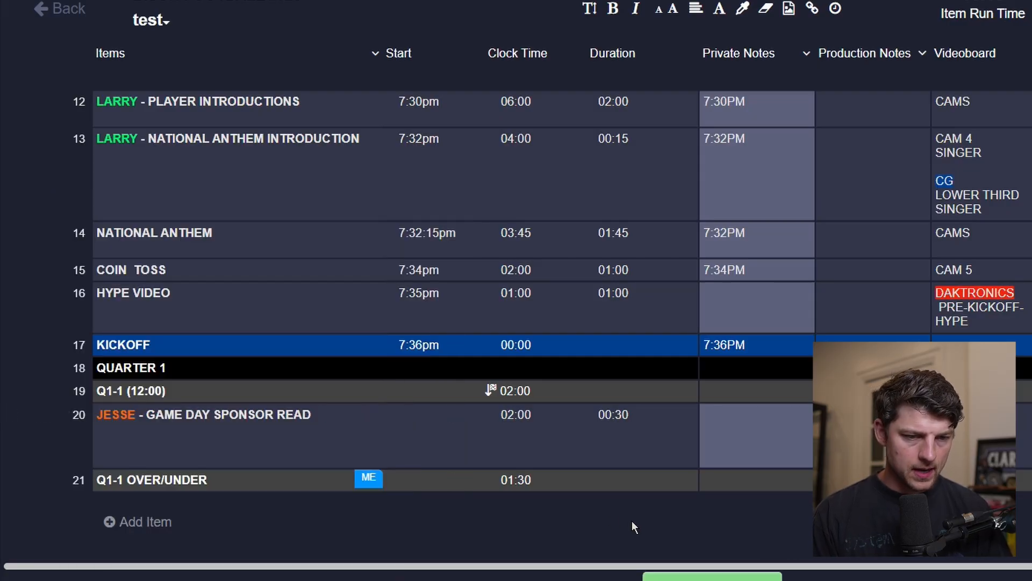
Rename the duplicated row's item as JESSE - SHUFFLE WITH CONTESTANT.
left_click(202, 488)
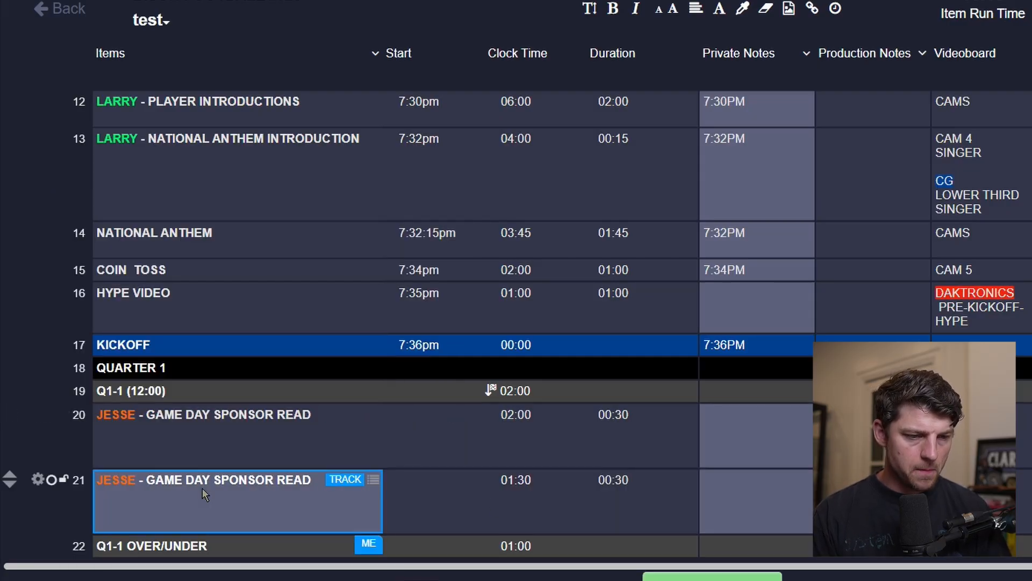
left_click(203, 489)
left_click_drag(151, 484, 330, 487)
key("BackSpace")
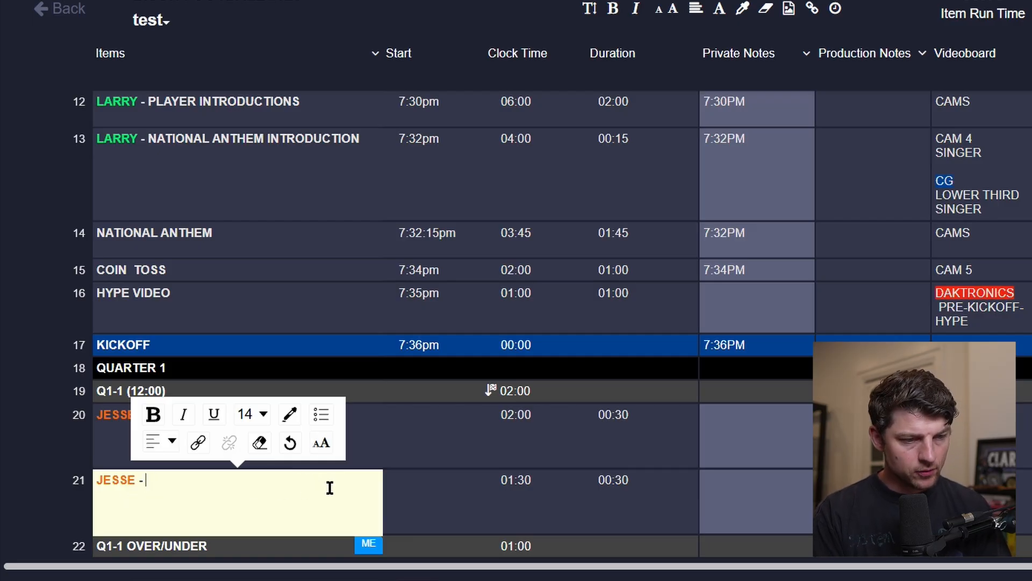
type("SHUFFLE")
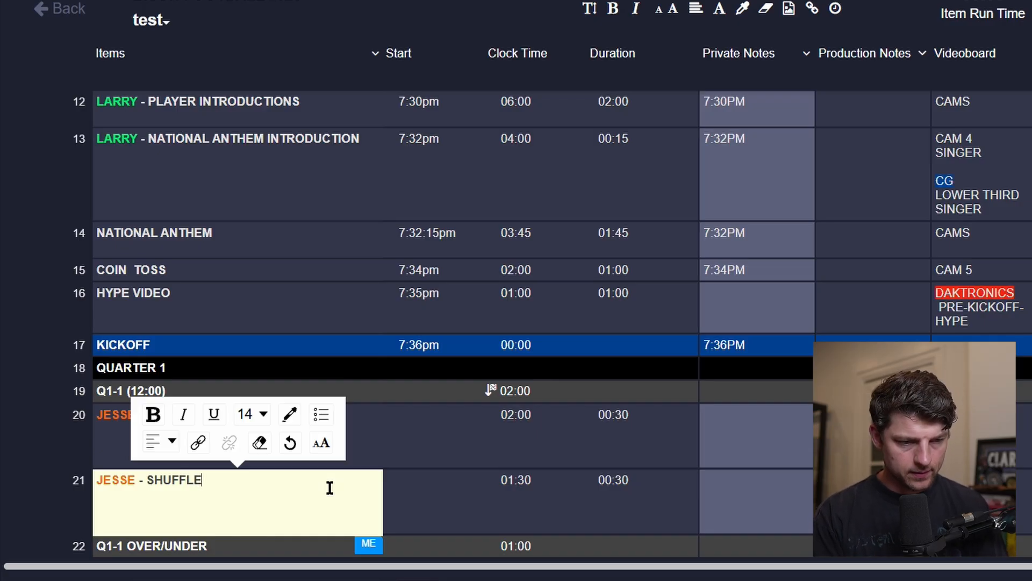
type(" WITH CONTESTANT")
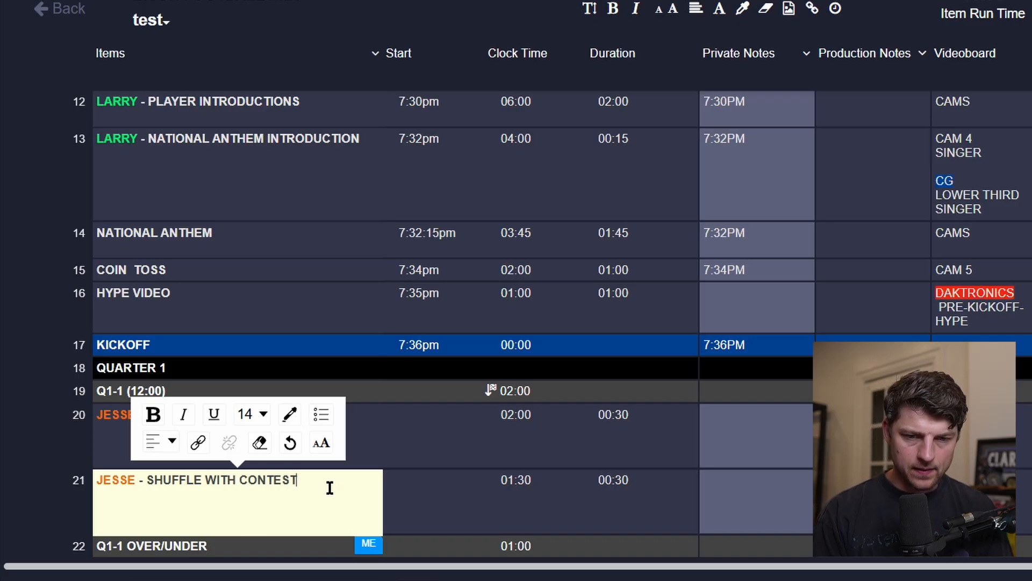
Replace the shuffle row's videoboard cue with CAM 4 and CG, highlighting CG in blue.
key("Tab")
key("Tab")
key("Tab")
key("Tab")
key("Tab")
key("Tab")
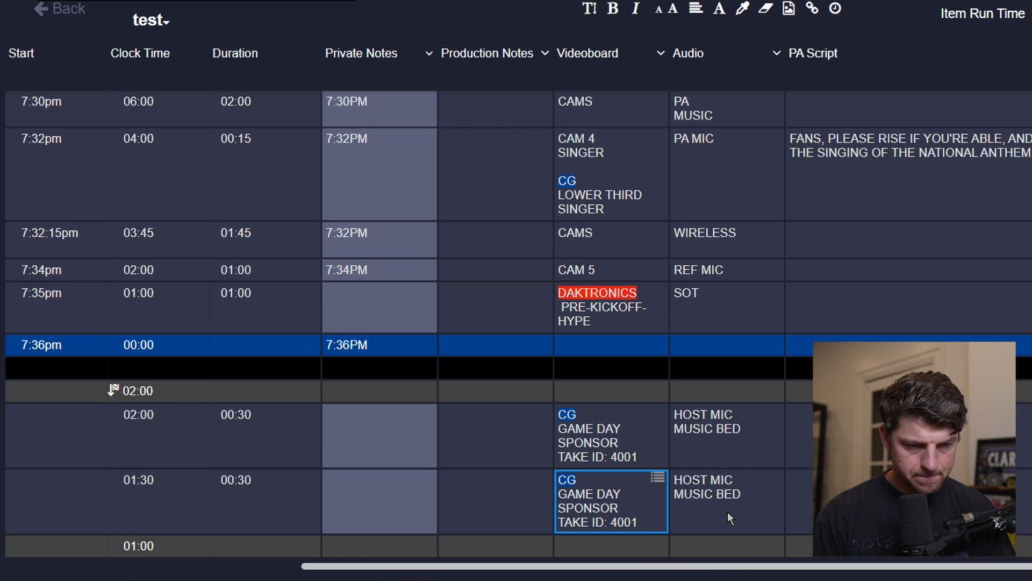
double_click(624, 499)
key("ctrl+a")
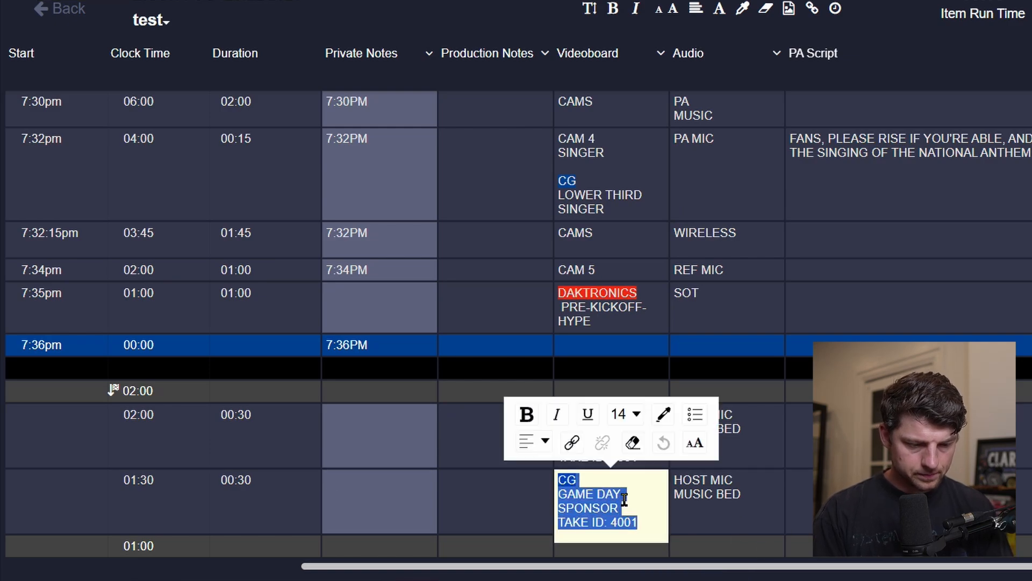
key("BackSpace")
type("CAM ")
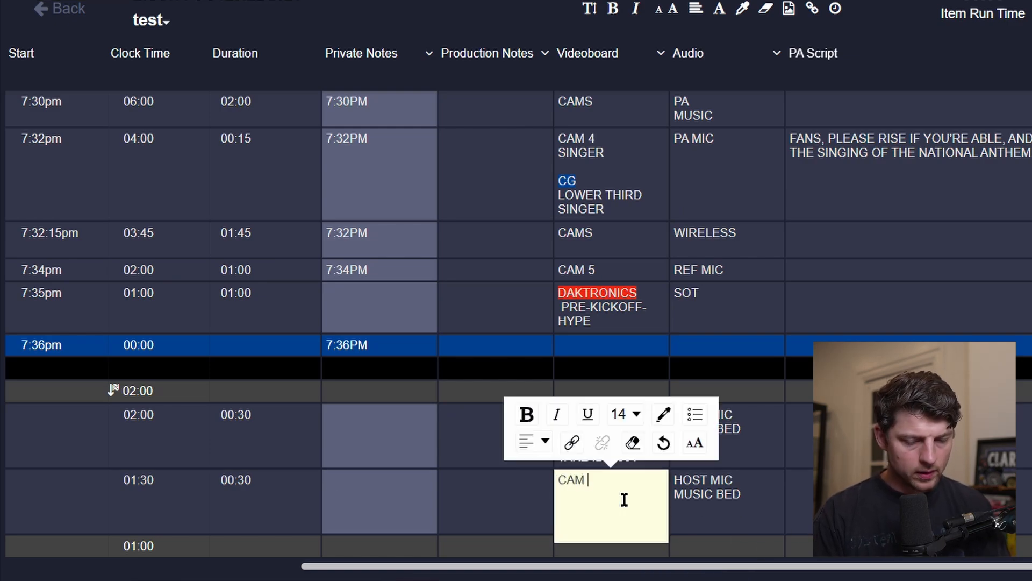
type("4")
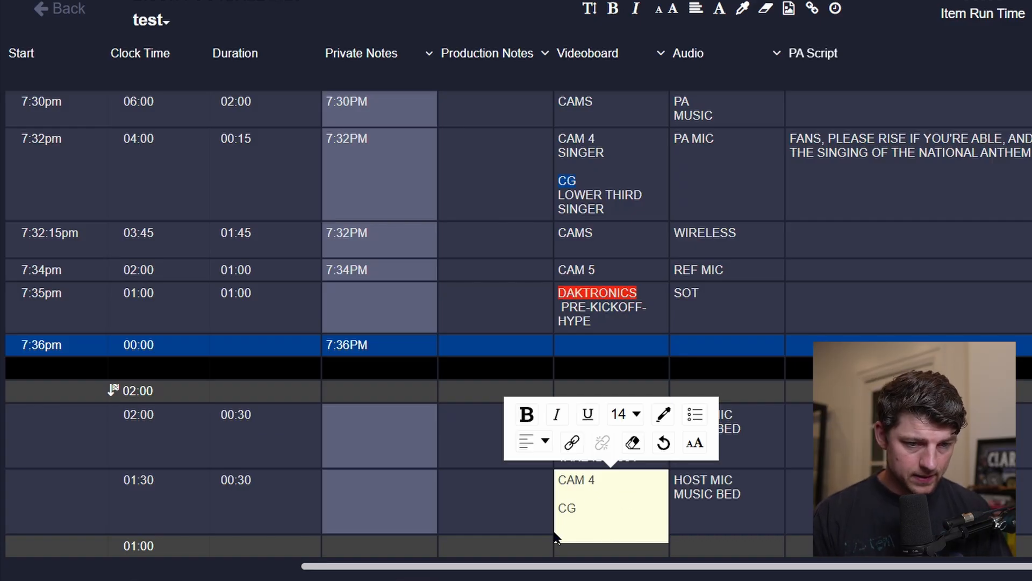
left_click_drag(581, 507, 558, 511)
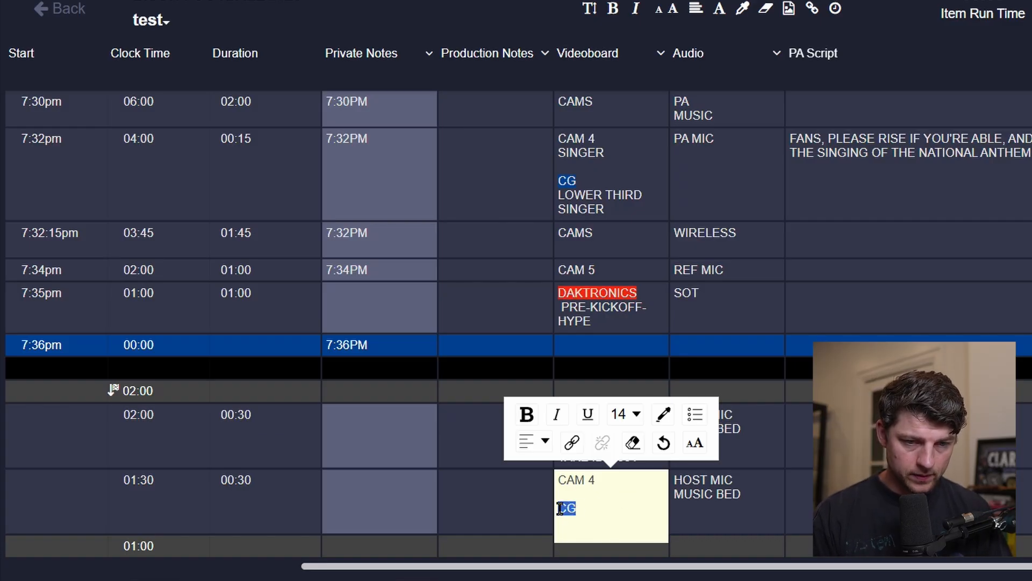
left_click(665, 415)
left_click(853, 453)
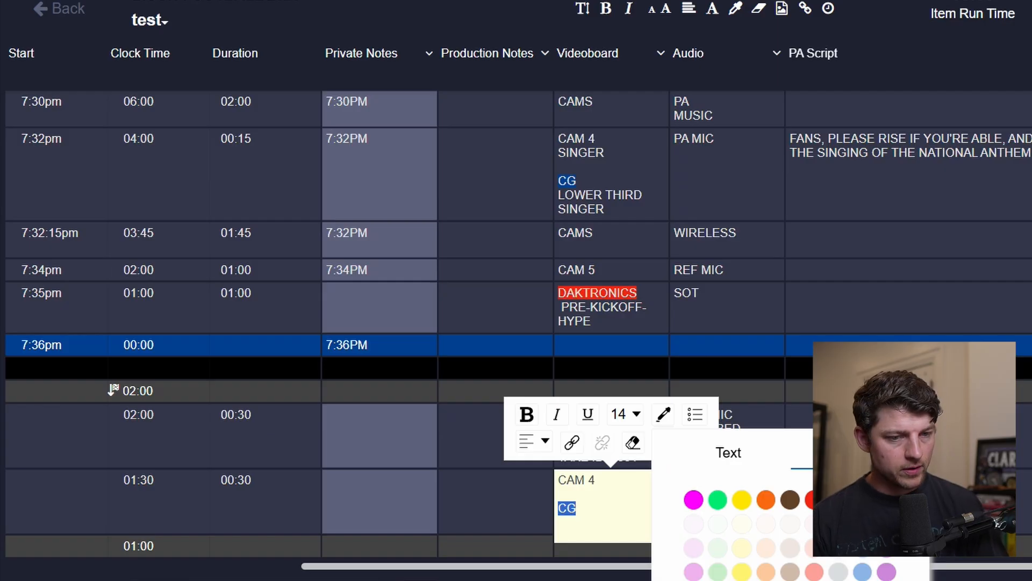
left_click(862, 500)
left_click(871, 420)
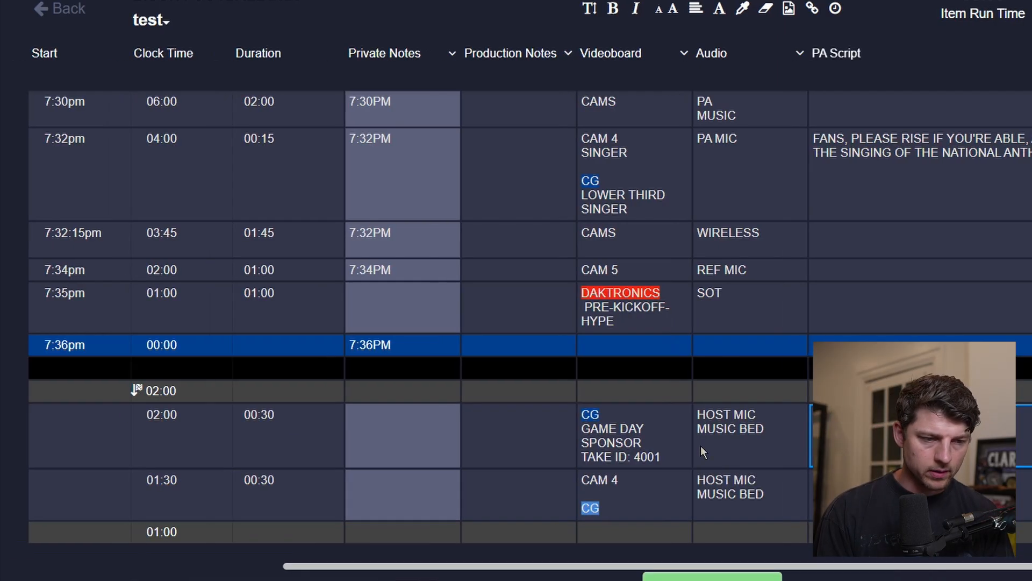
Select the shuffle row's production notes cell.
scroll(701, 445, "left", 6)
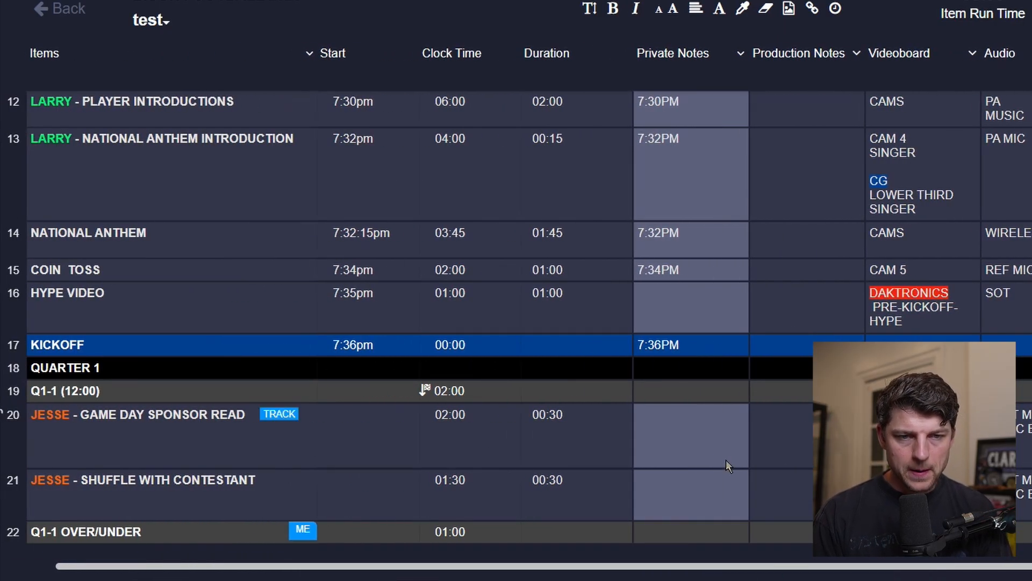
scroll(726, 460, "down", 1)
left_click(831, 442)
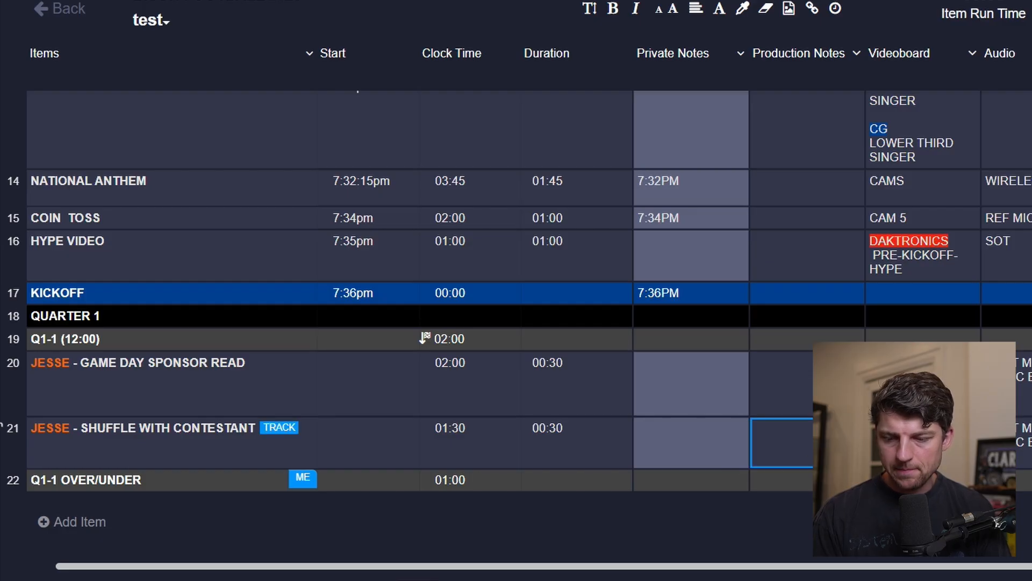
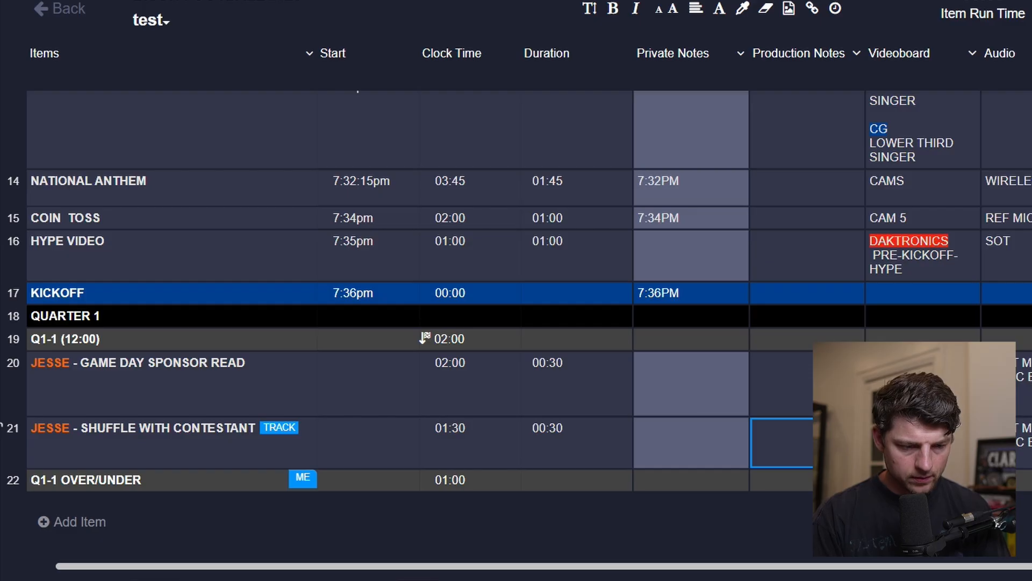
Enter the shuffle row's production notes as BOX AND BOX FROM SECTON 116.
type("BOX IN BO")
key("BackSpace")
key("BackSpace")
key("BackSpace")
key("BackSpace")
key("BackSpace")
type("AND")
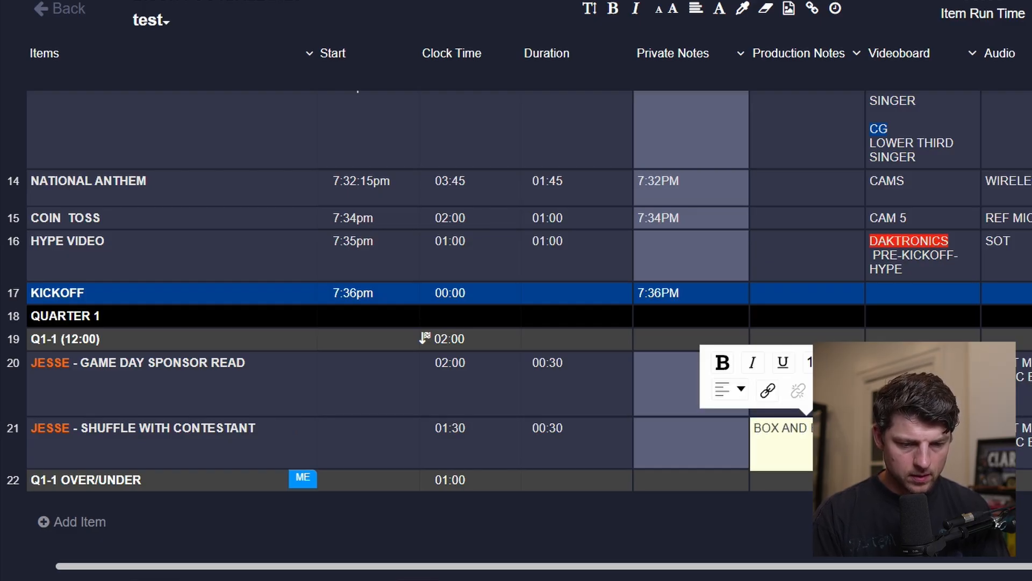
key("Tab")
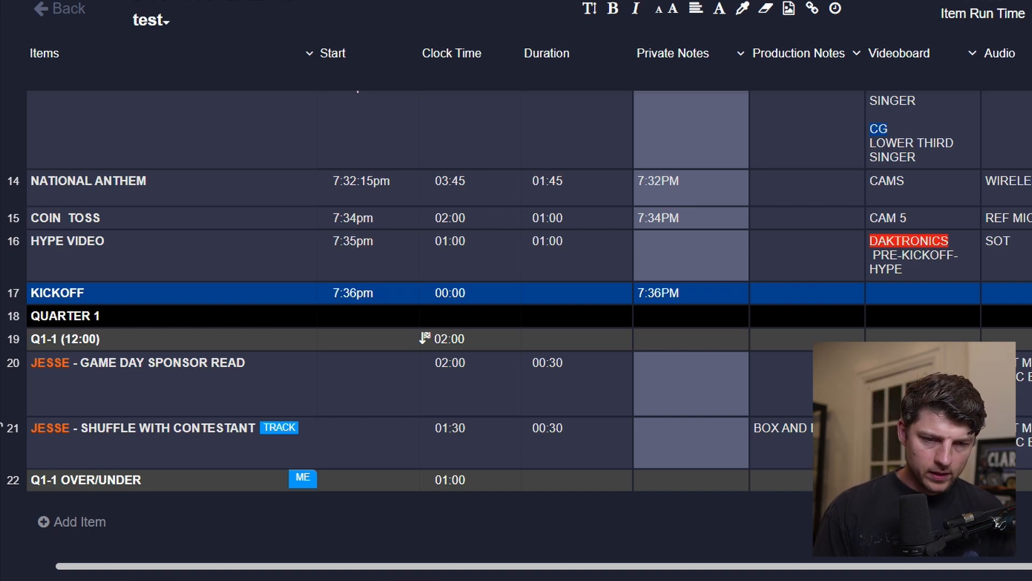
Write the game day sponsor read row's PA script thanking tonight's game day sponsor and ending APPRECIATES YOUR SUPPORT.
key("Tab")
key("Tab")
key("Up")
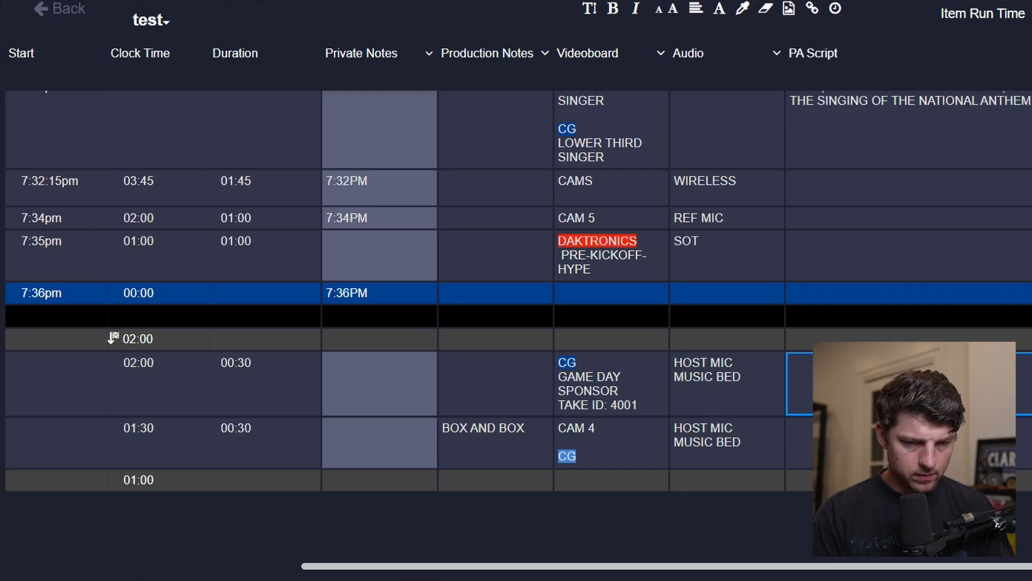
type("THA")
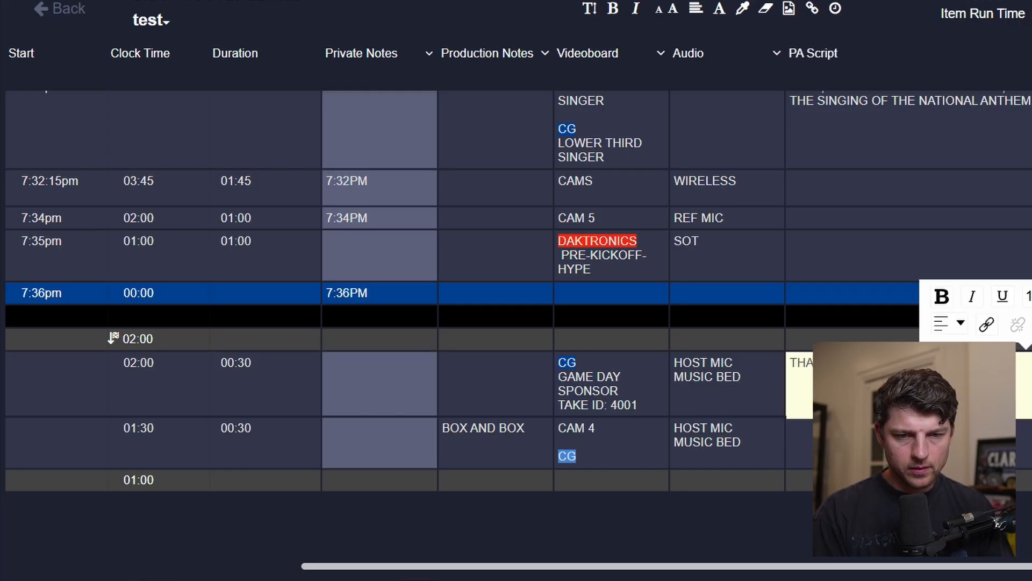
type("SP")
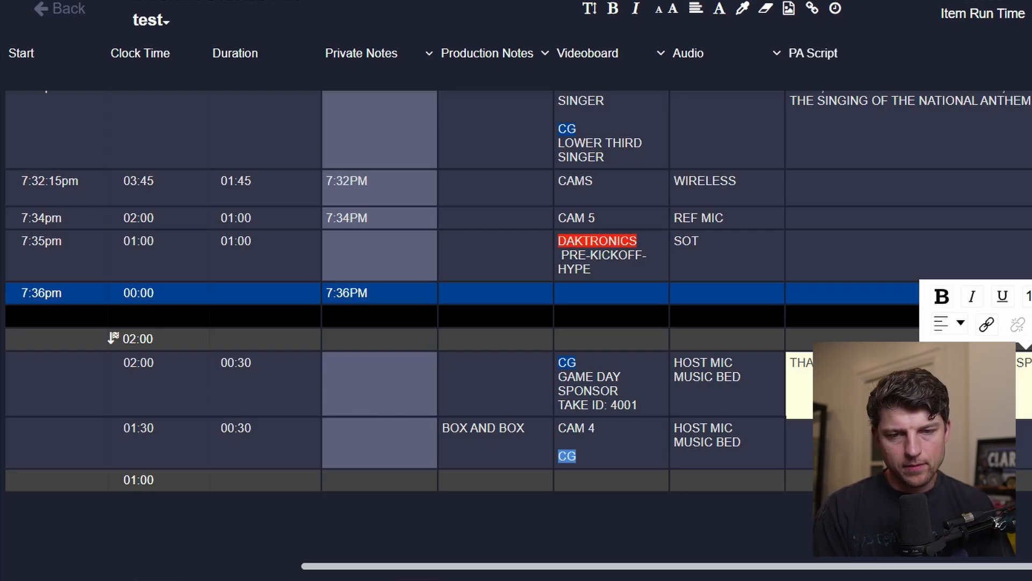
type("APP")
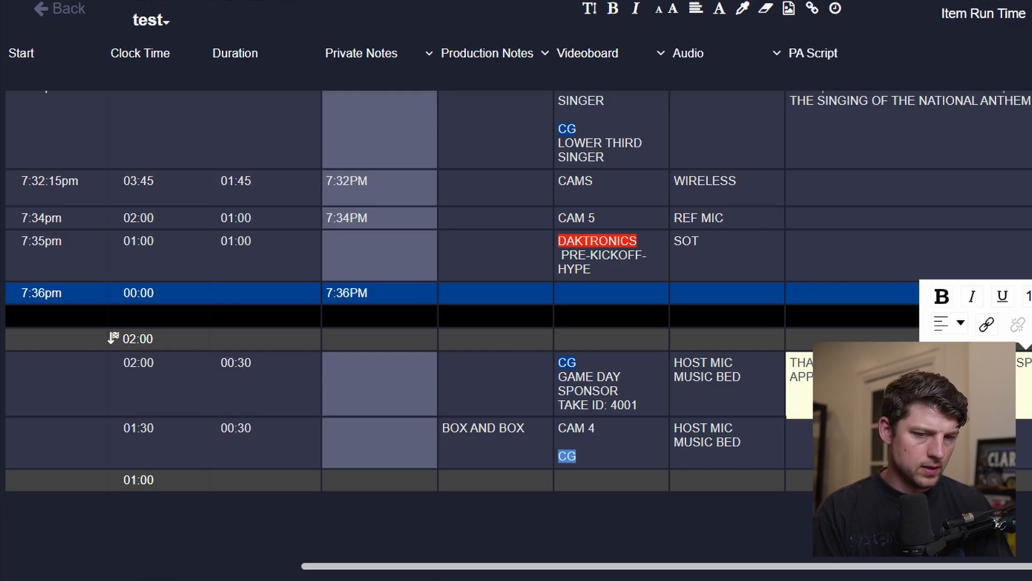
key("Escape")
Write the shuffle row's PA script in two paragraphs, beginning I AM and ARE.
scroll(516, 333, "left", 7)
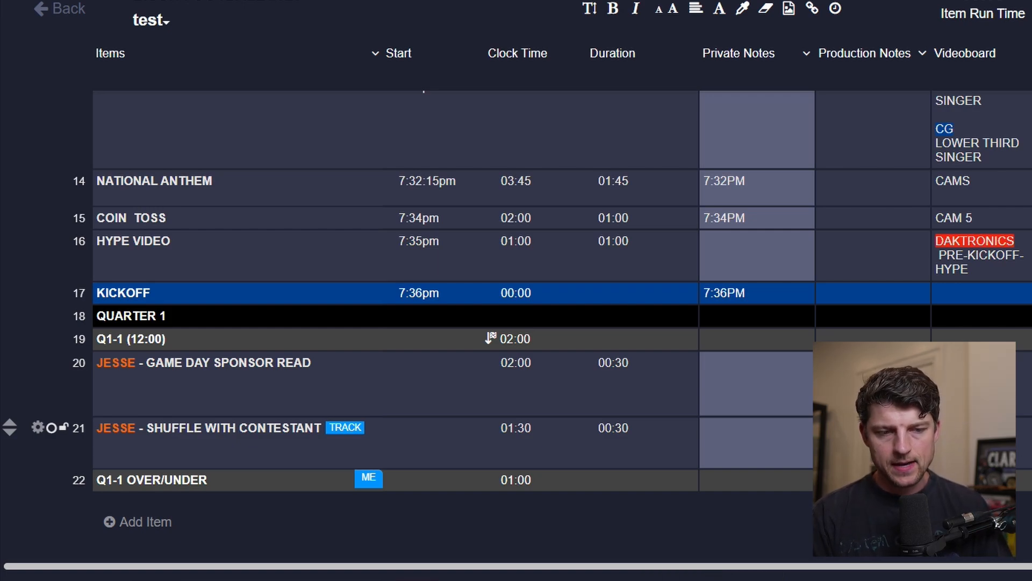
left_click(975, 430)
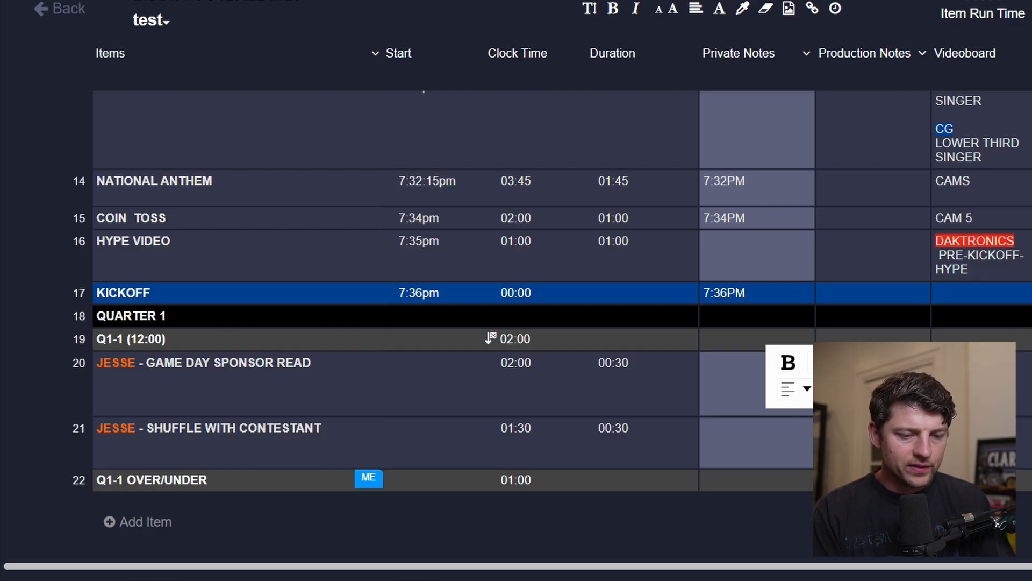
left_click(976, 441)
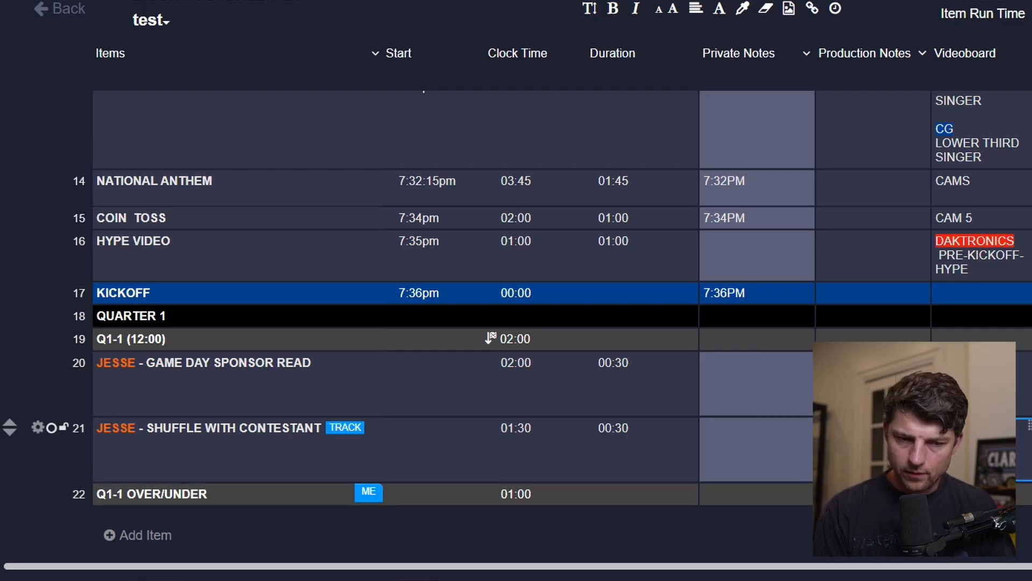
scroll(976, 441, "up", 1)
scroll(976, 441, "down", 1)
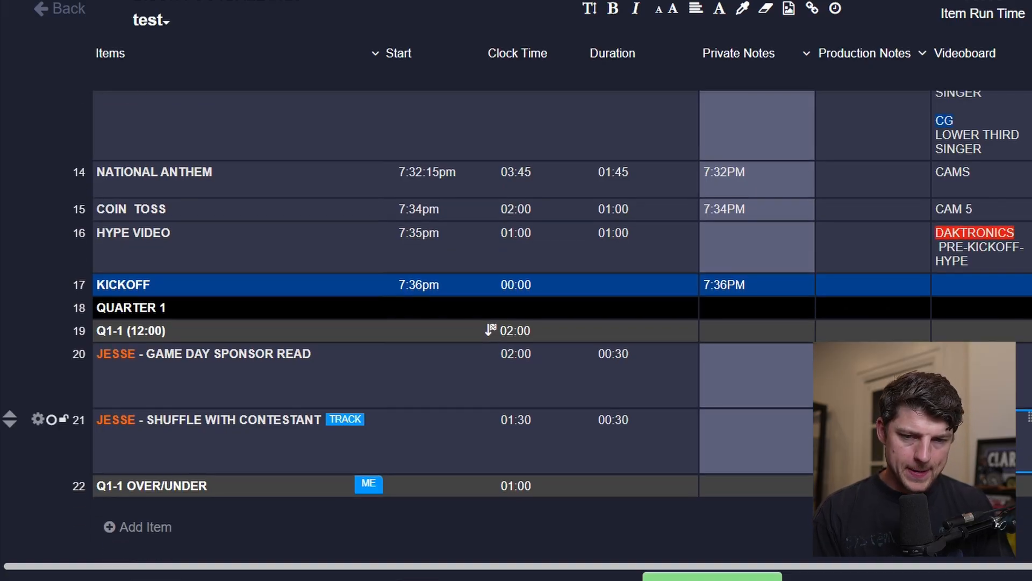
scroll(976, 441, "right", 3)
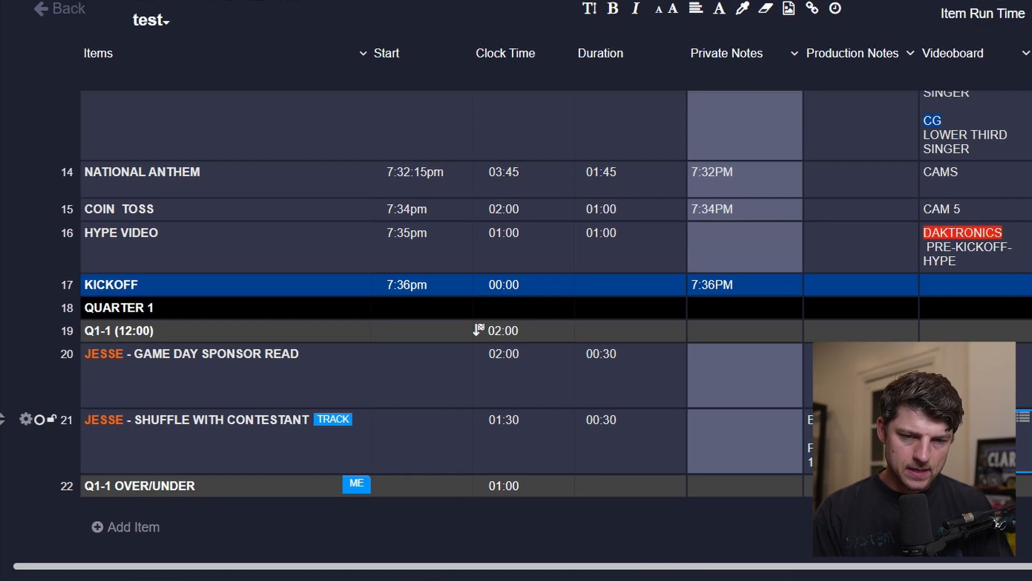
scroll(976, 441, "left", 2)
scroll(1029, 439, "right", 4)
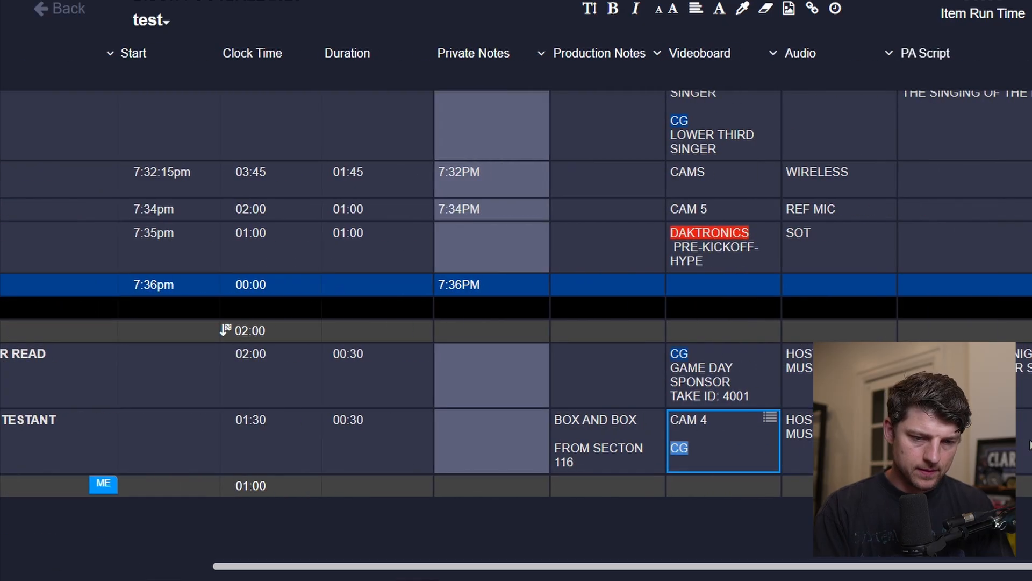
scroll(1029, 439, "right", 2)
type("I AM")
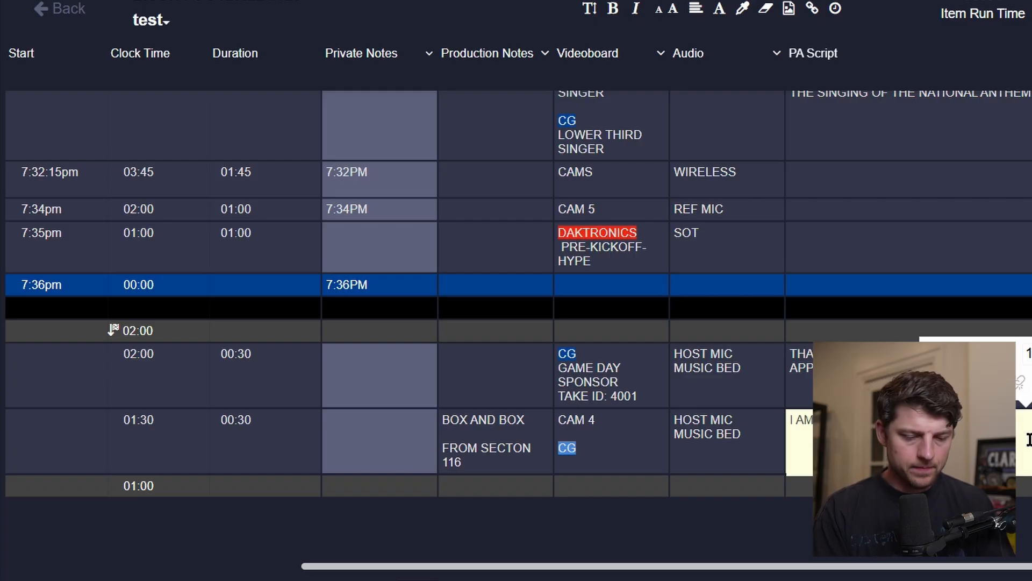
type("IS")
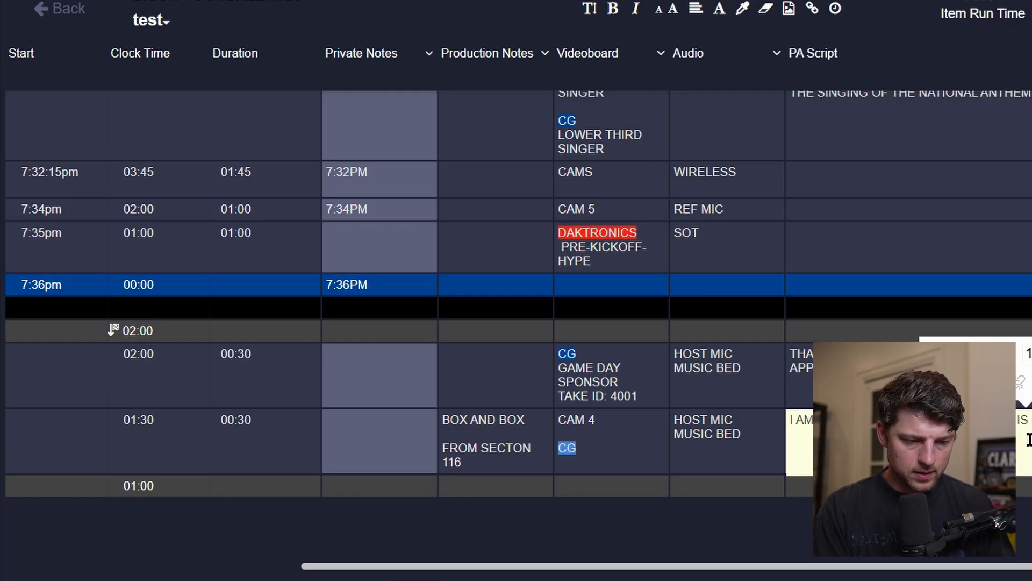
type("THE")
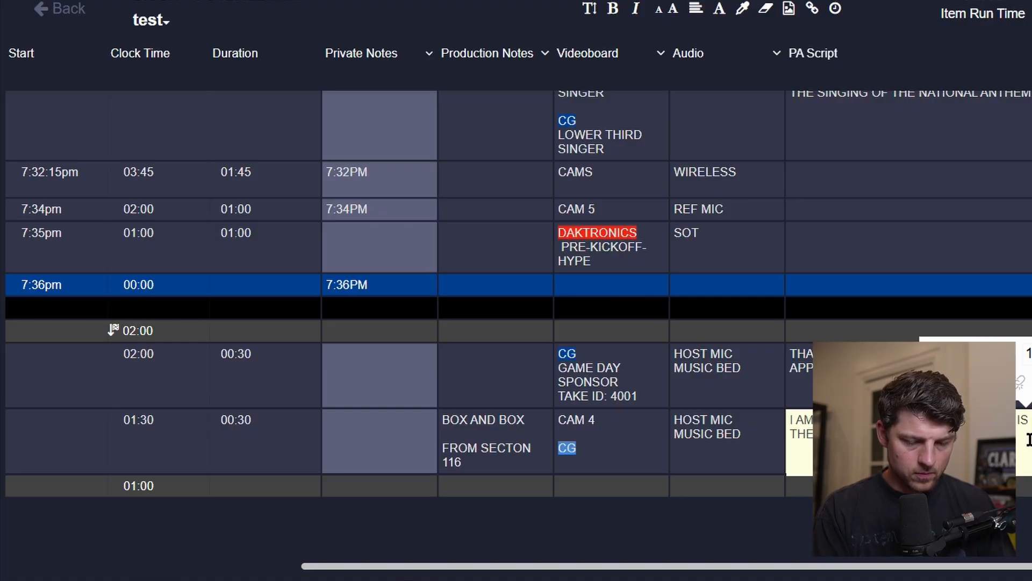
type("SE")
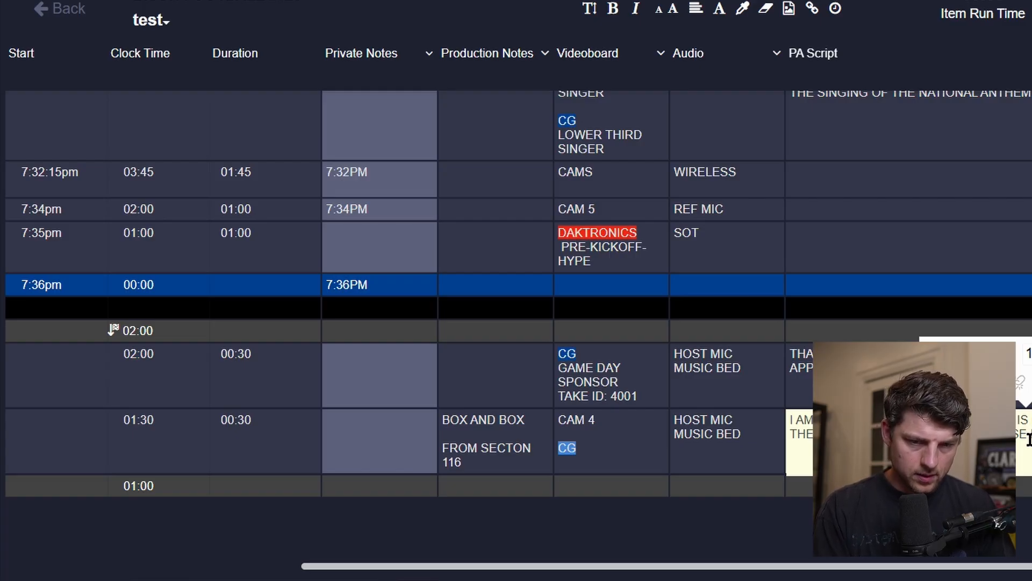
key("Return")
type("ARE")
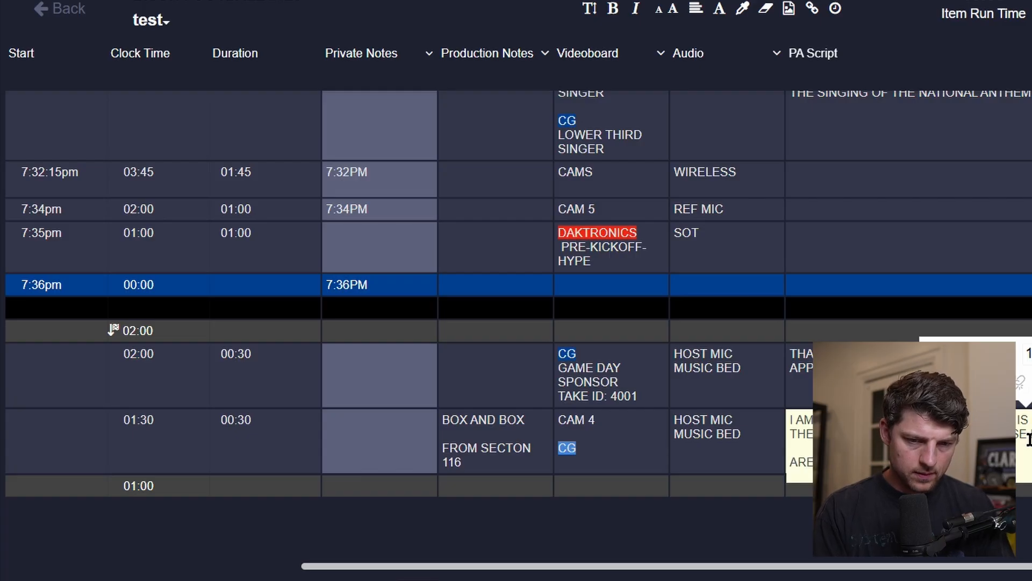
key("shift+Home")
key("Down")
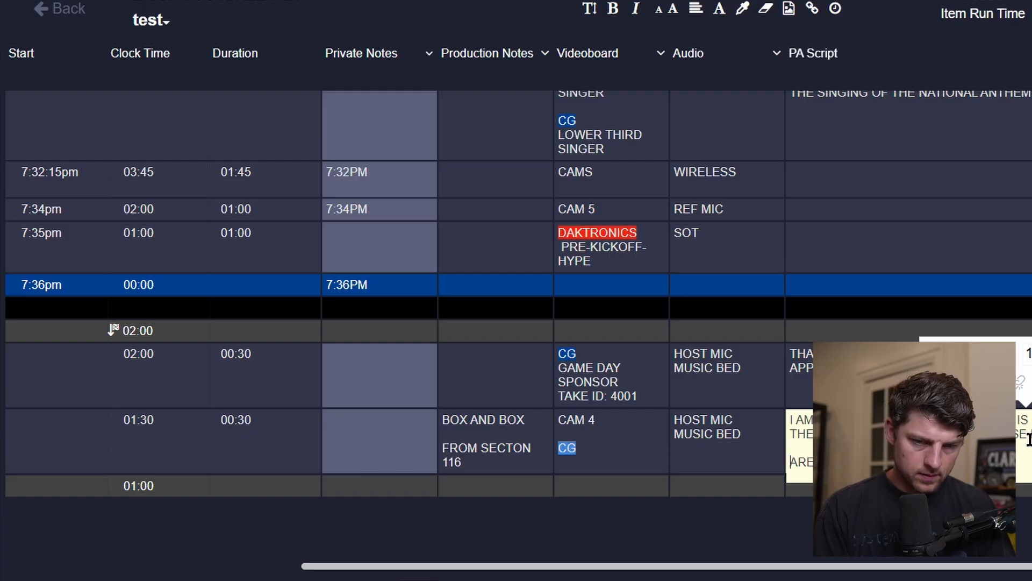
key("Return")
key("Return")
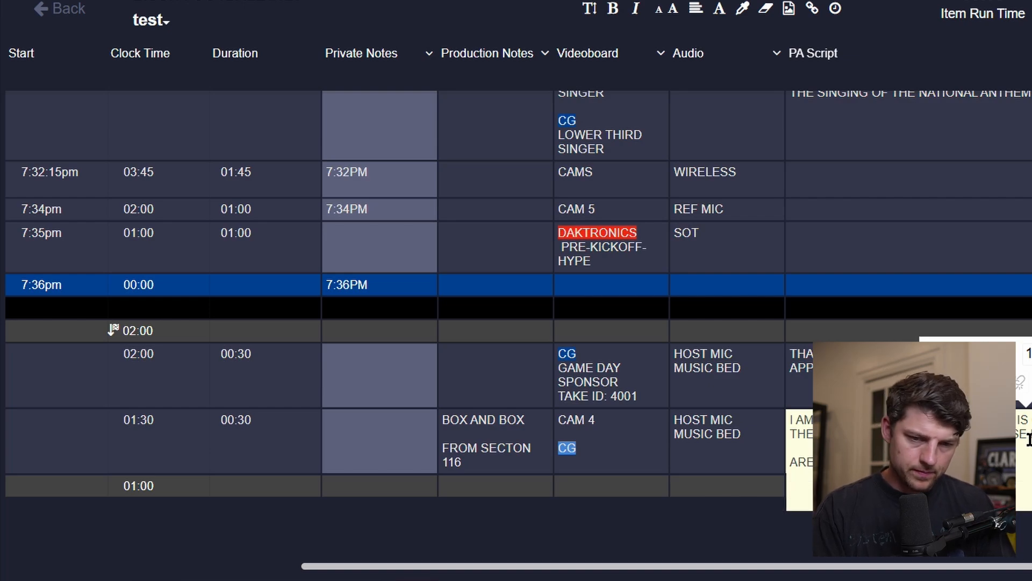
key("Escape")
Set the shuffle with contestant row's duration to 01:00.
left_click(601, 404)
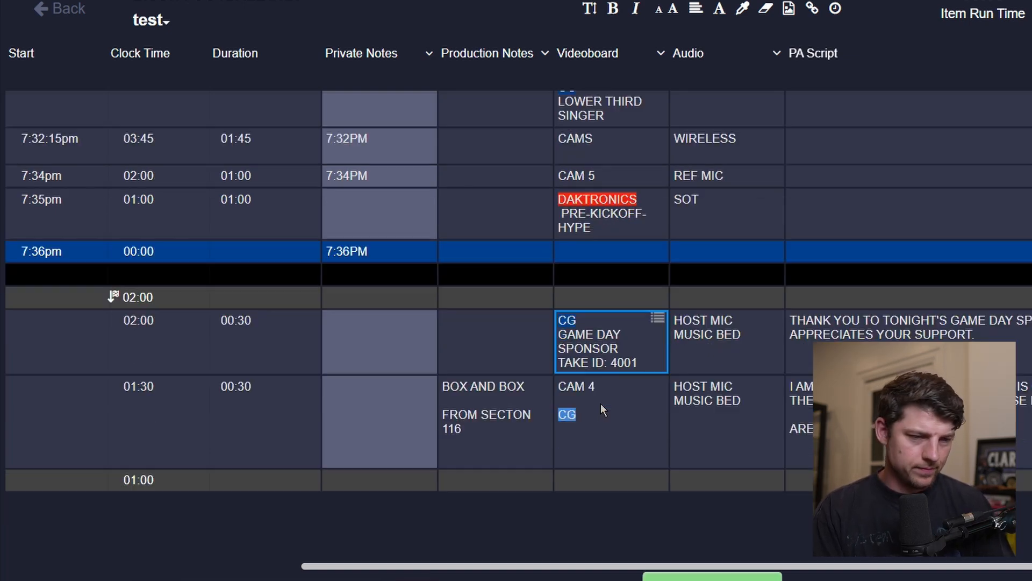
scroll(601, 404, "left", 5)
mouse_move(601, 404)
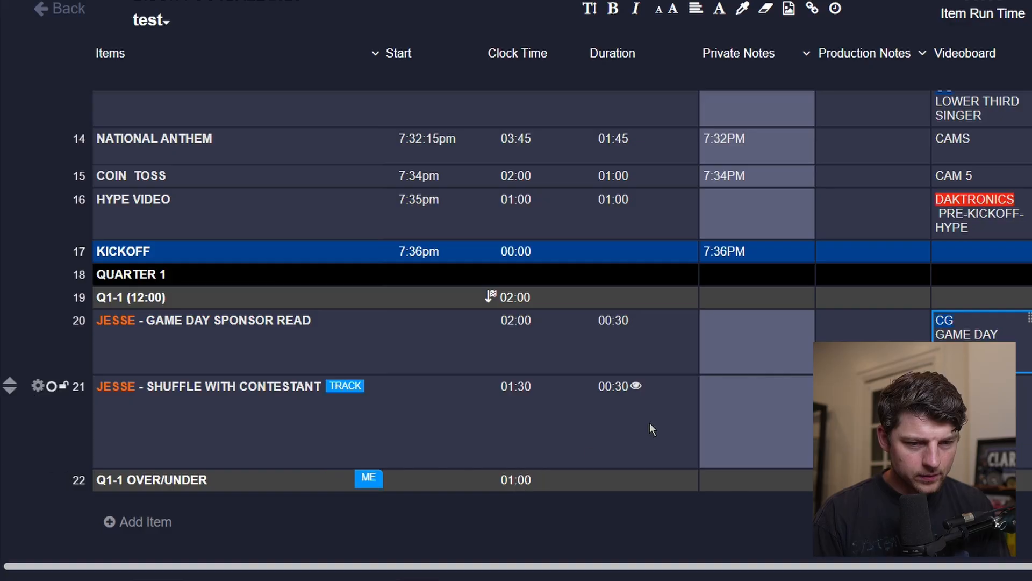
left_click(633, 393)
left_click(632, 394)
type("01")
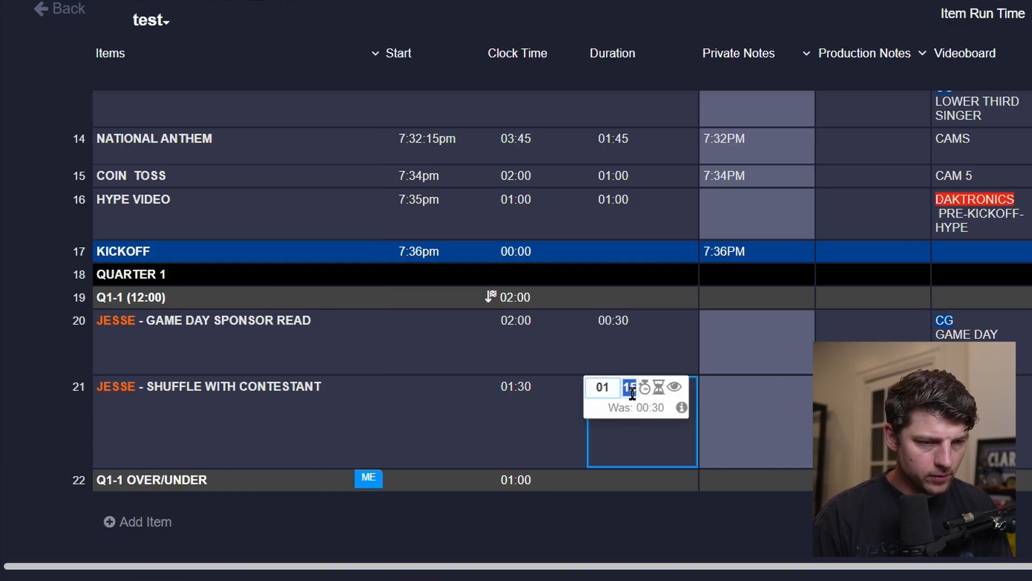
key("Return")
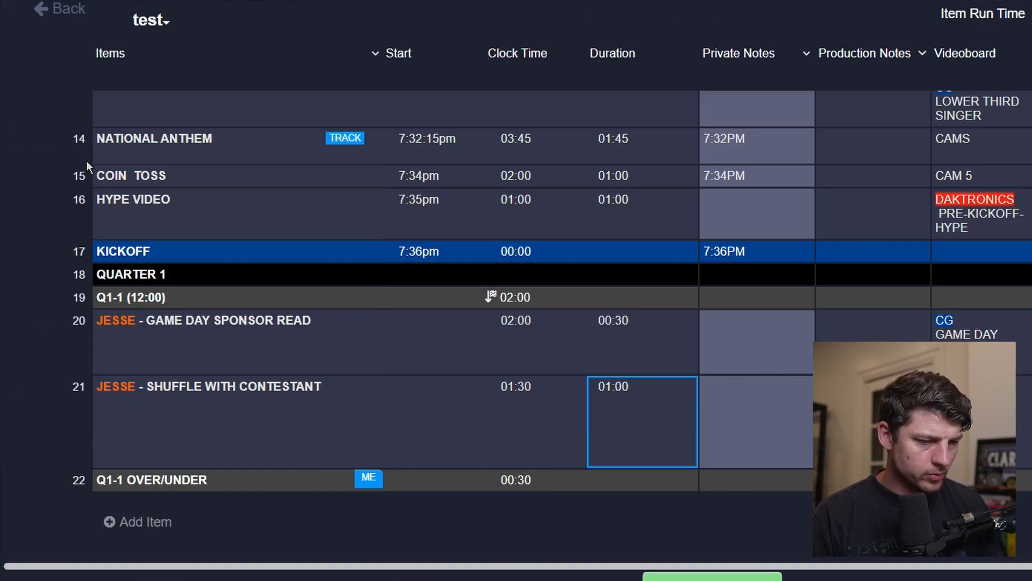
Replace the Fan Cam row's videoboard cue with CAMS.
scroll(279, 266, "up", 3)
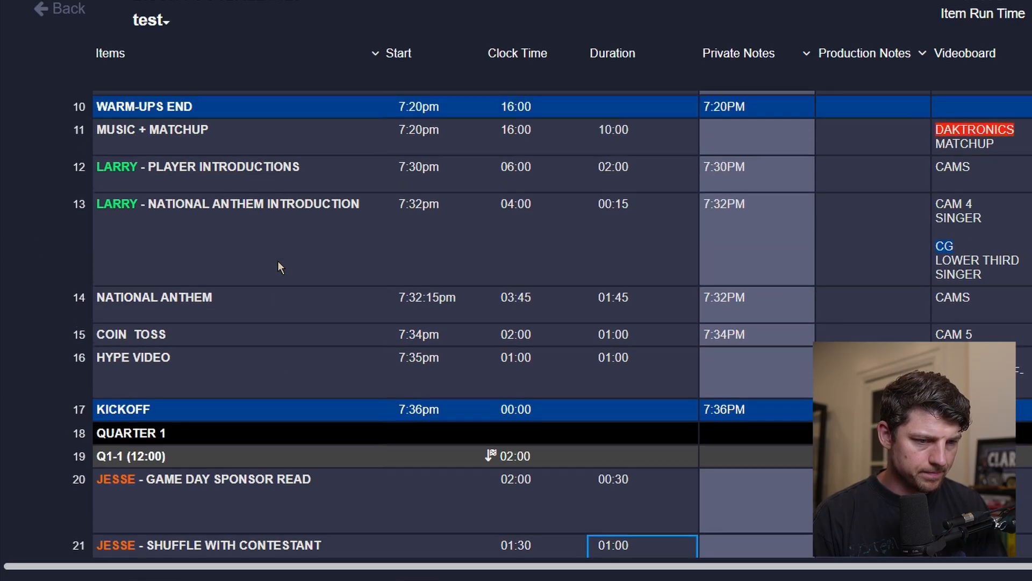
scroll(278, 260, "down", 3)
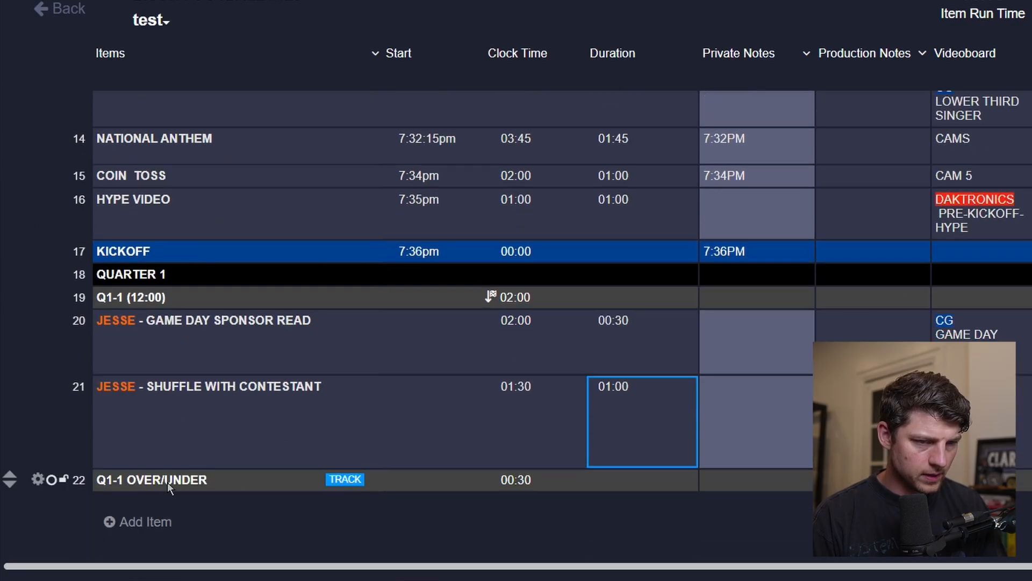
scroll(205, 175, "up", 8)
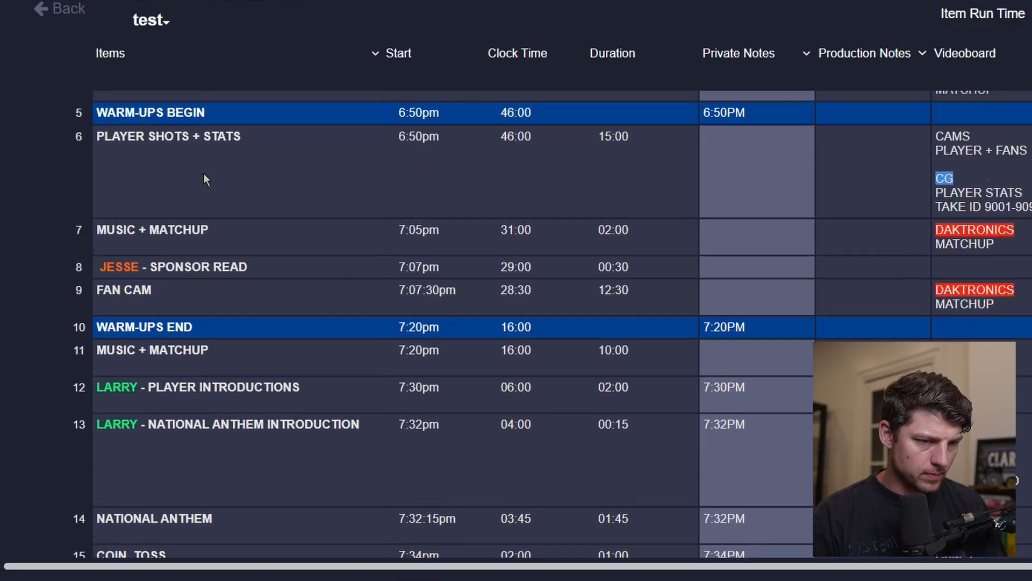
left_click(38, 297)
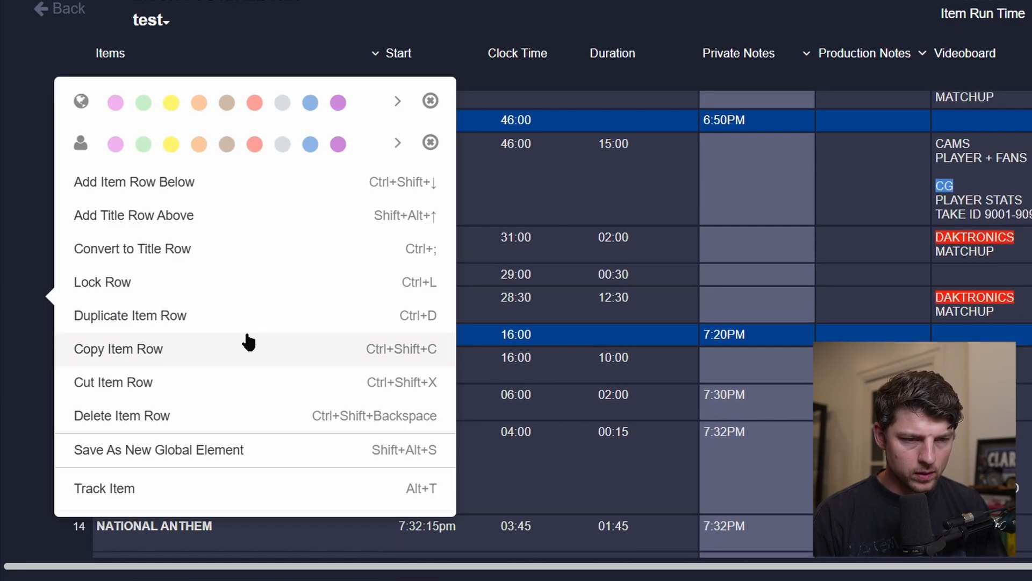
left_click(554, 244)
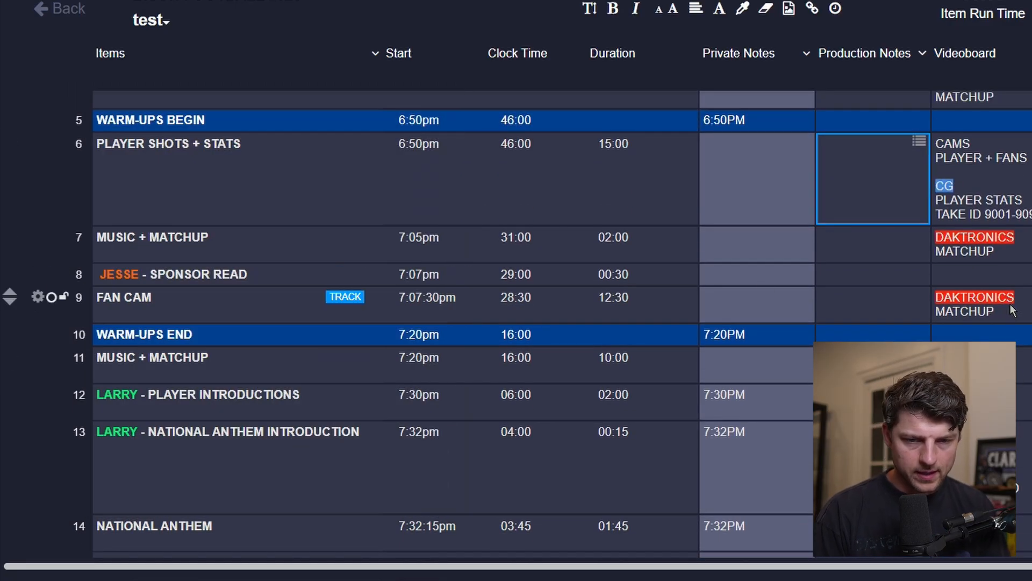
left_click(1012, 309)
type("CMS")
key("BackSpace")
key("BackSpace")
type("AMS")
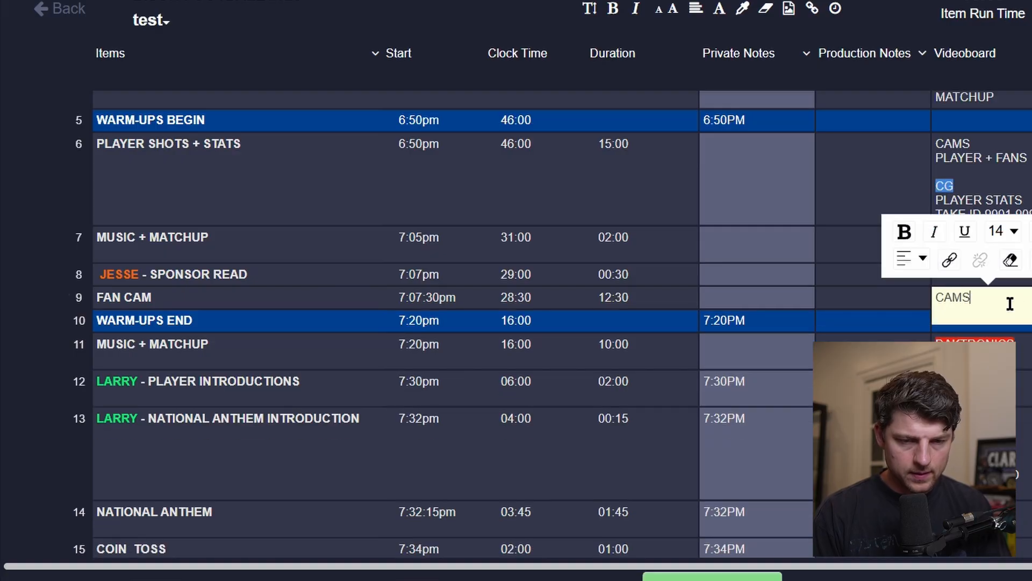
key("Escape")
Move the Fan Cam row down below the shuffle with contestant row in Quarter 1.
left_click(40, 299)
left_click(290, 321)
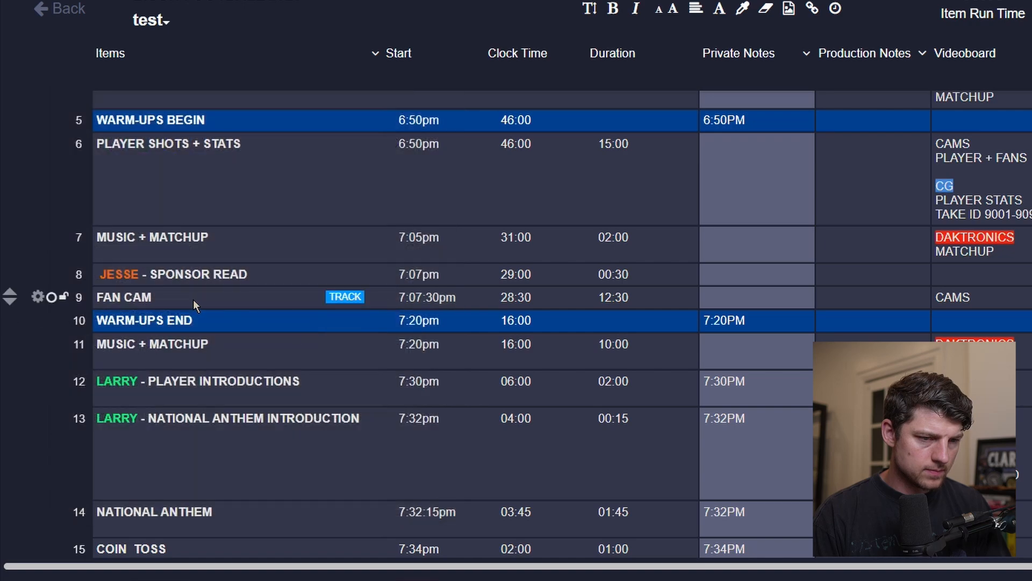
left_click(167, 319)
key("alt+Down")
key("alt+Down")
key("alt+Down")
key("alt+Down")
key("alt+Down")
key("alt+Down")
key("alt+Down")
key("alt+Down")
key("alt+Down")
key("alt+Down")
key("alt+Down")
key("alt+Down")
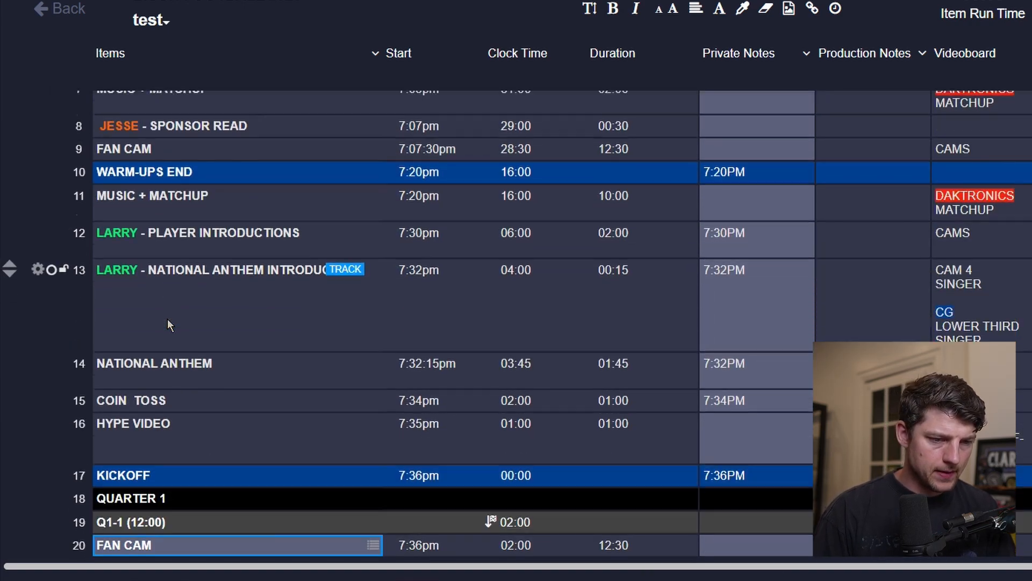
scroll(167, 318, "down", 2)
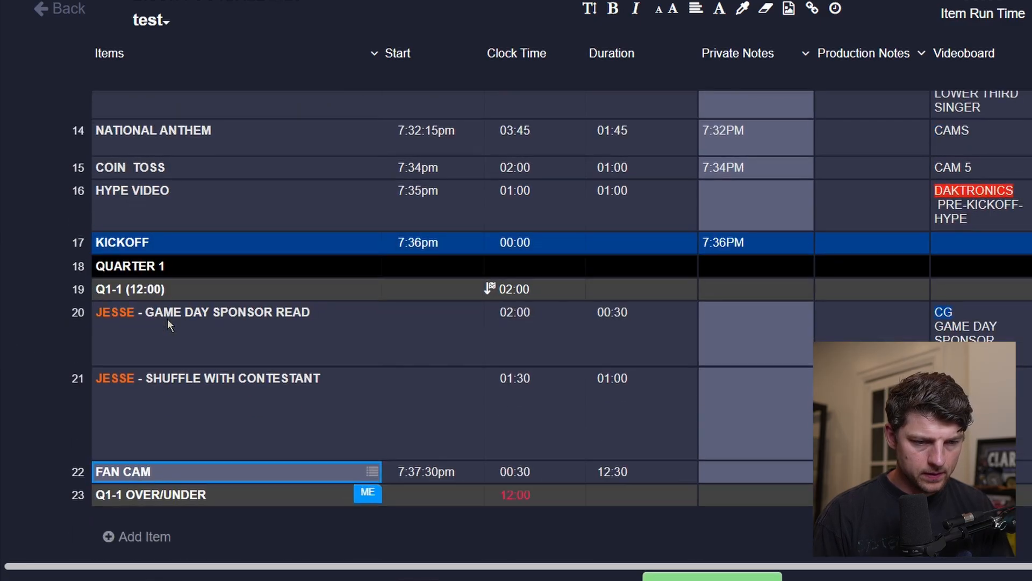
Clear the Fan Cam row's start time and set its duration to 00:30.
left_click(465, 478)
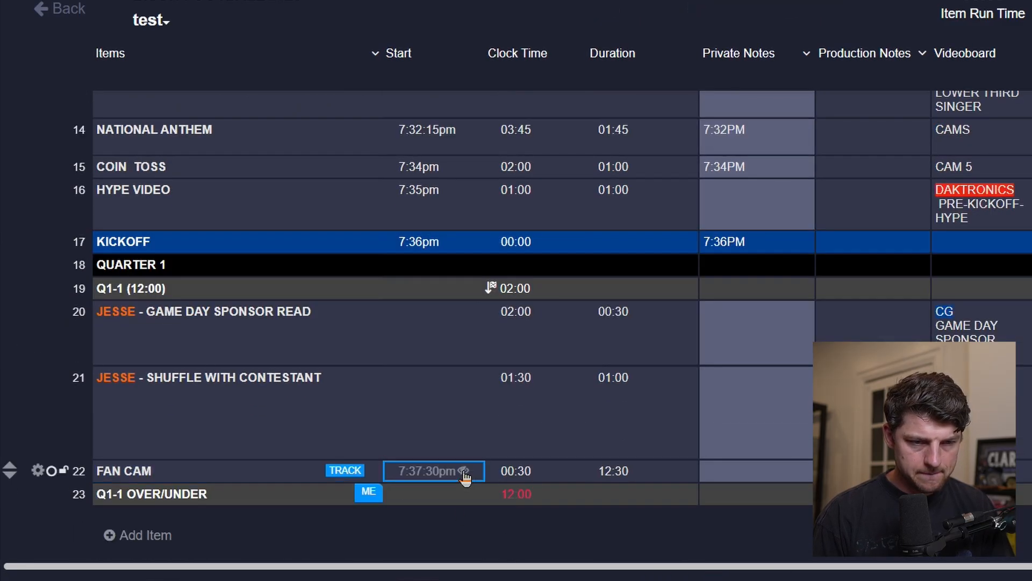
key("BackSpace")
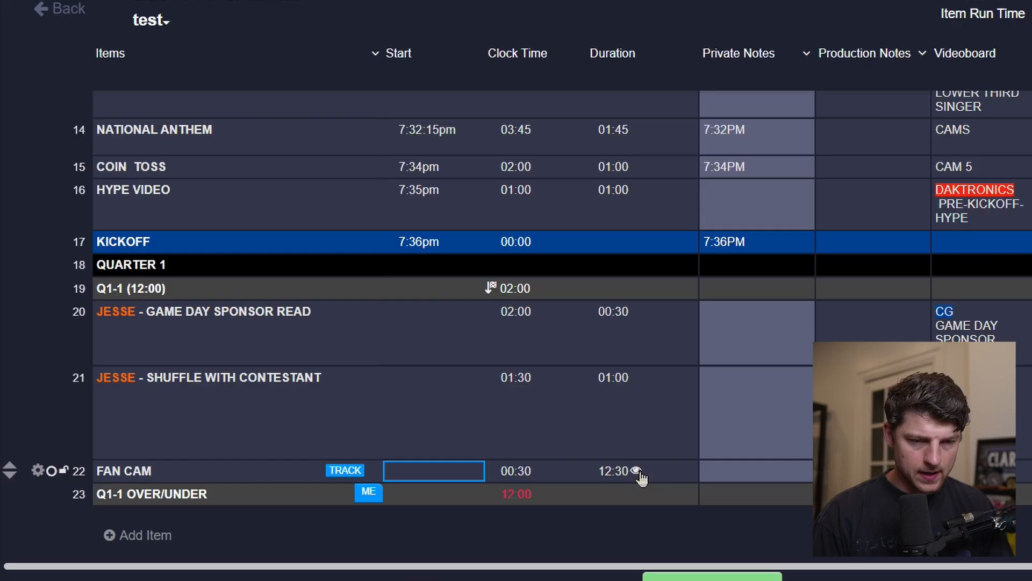
left_click(621, 472)
type("00")
key("Return")
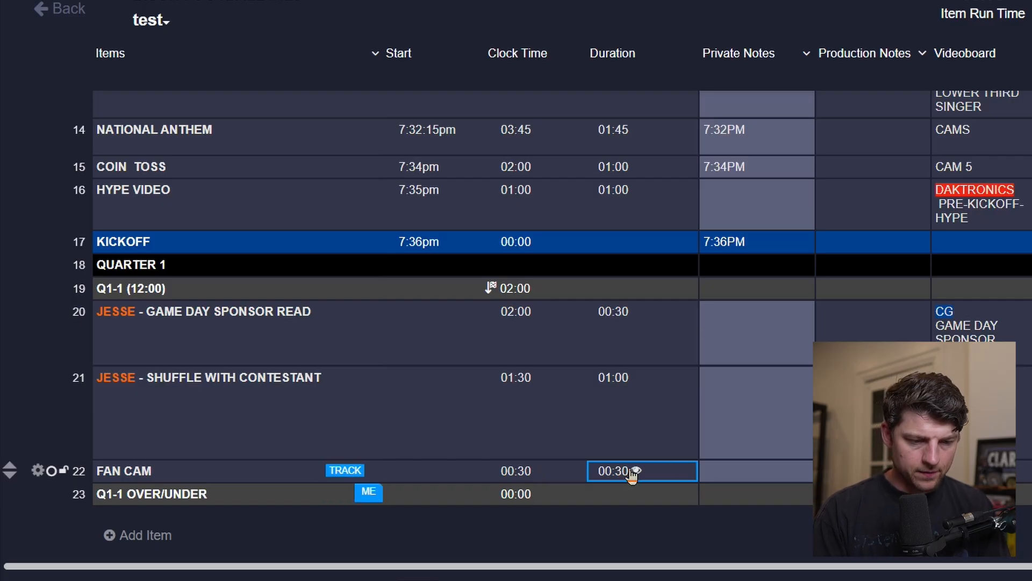
Change the Fan Cam row's duration to 00:29 and then back to 00:30.
left_click(625, 471)
type("29")
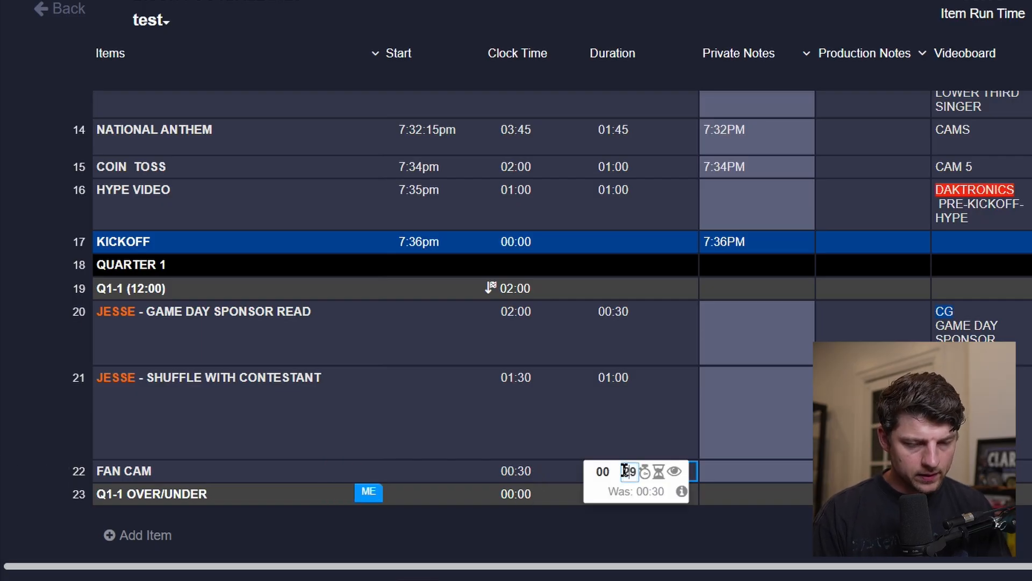
key("Return")
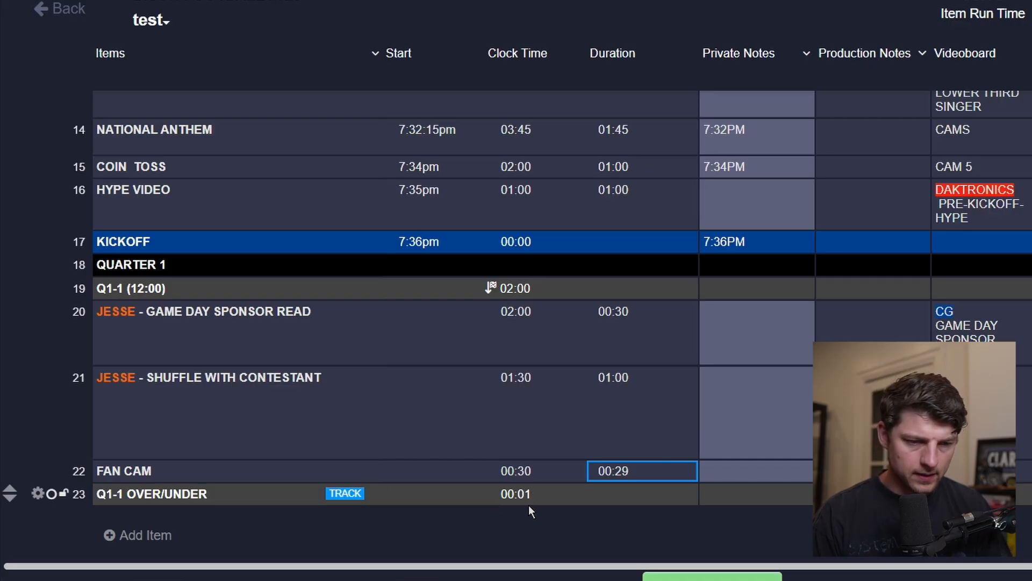
left_click(621, 472)
type("30")
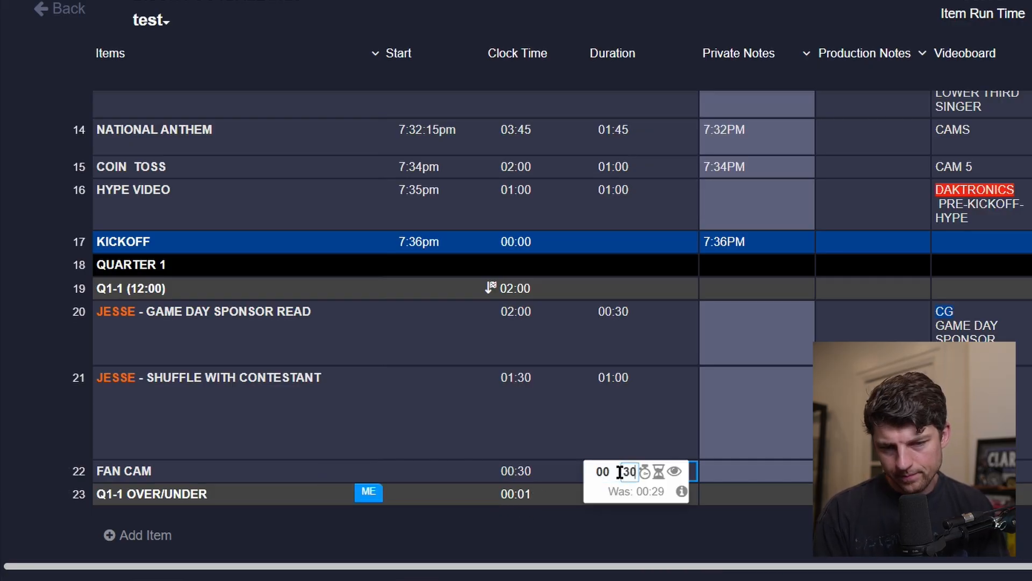
key("Return")
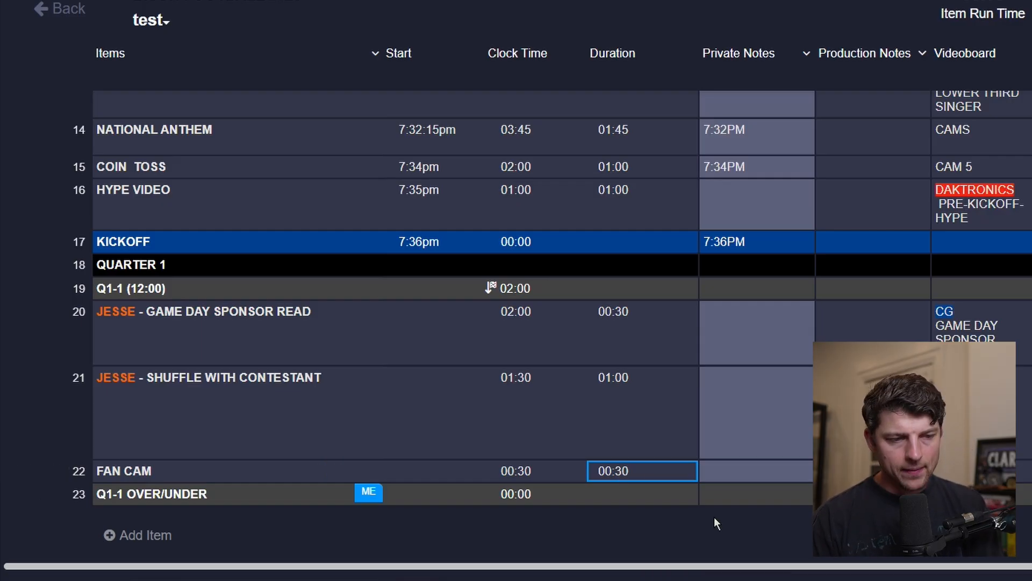
Add a new item named GOAL at the end of the rundown.
scroll(714, 517, "down", 1)
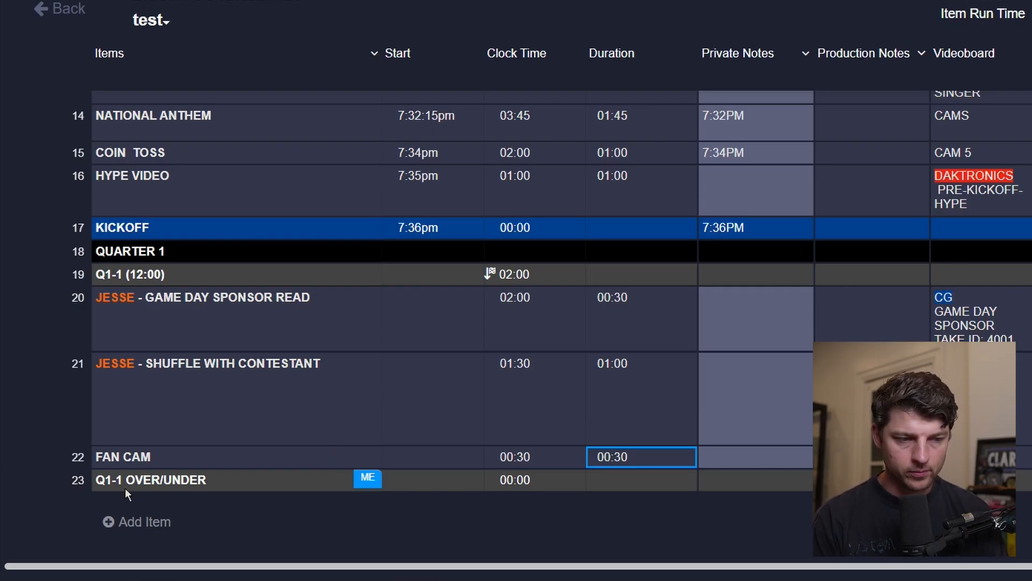
left_click(134, 528)
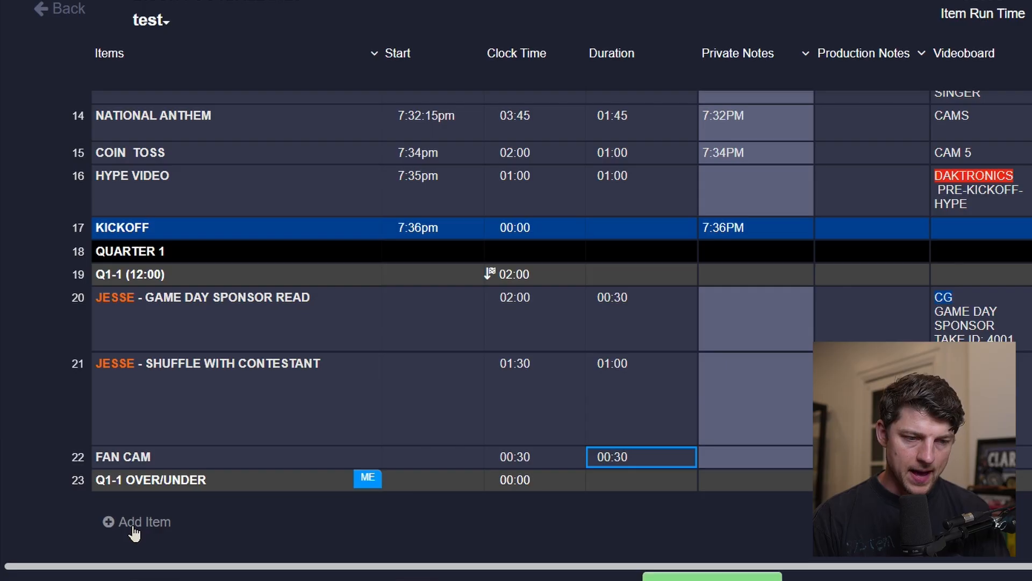
left_click(154, 485)
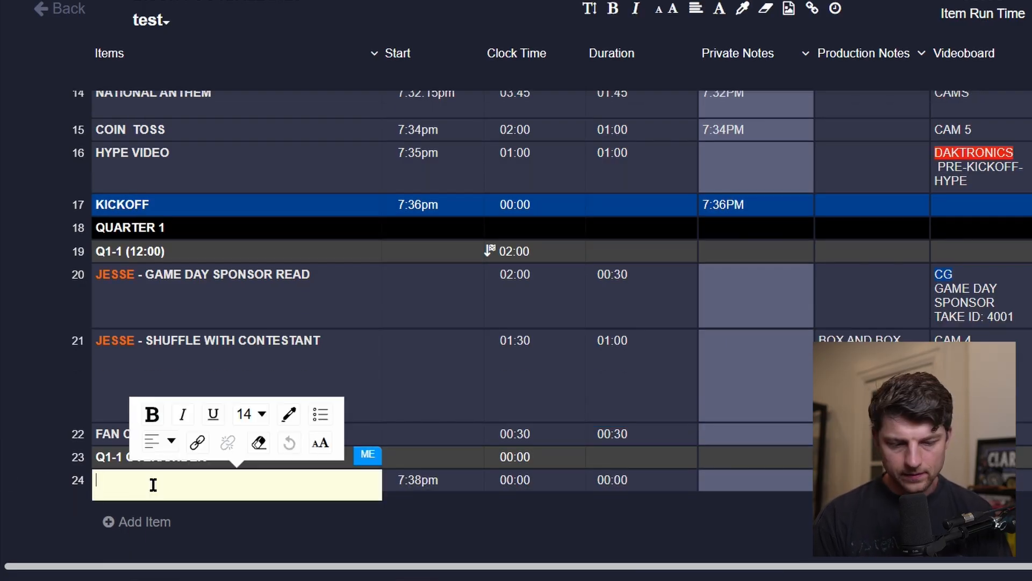
type("GOAL")
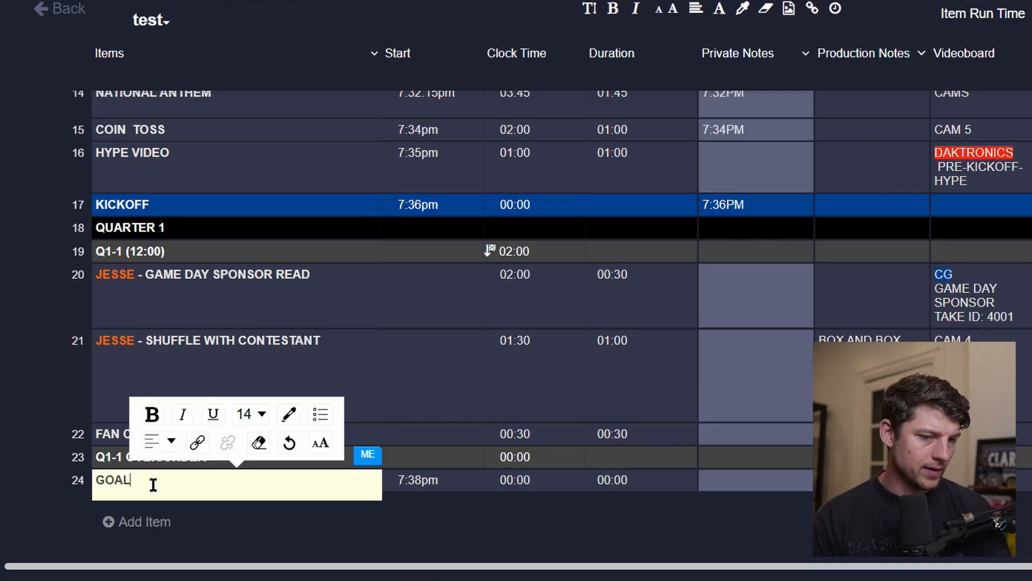
key("Tab")
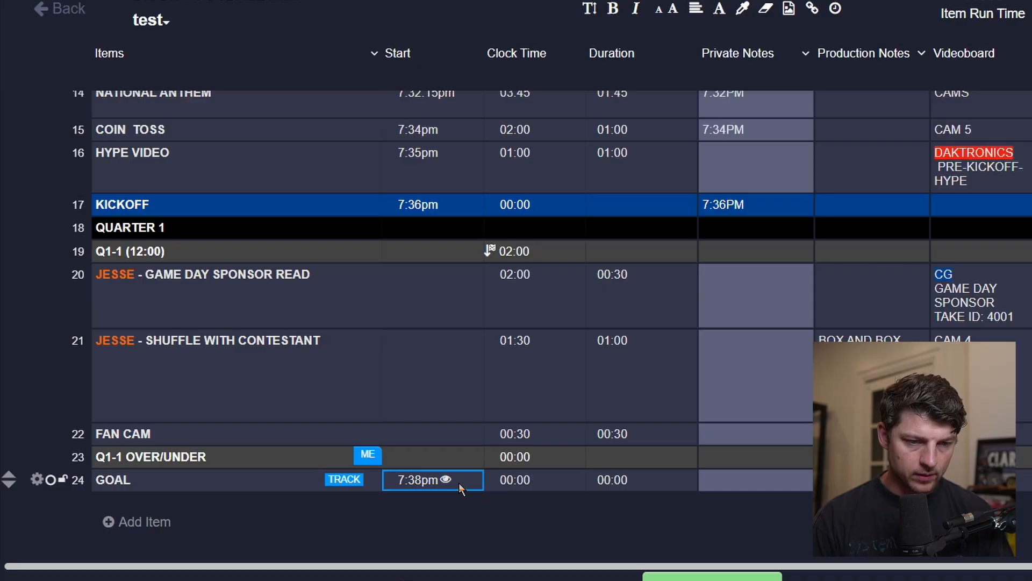
Hide the GOAL row's start time and clock time, leaving its duration empty.
left_click(445, 485)
left_click(578, 480)
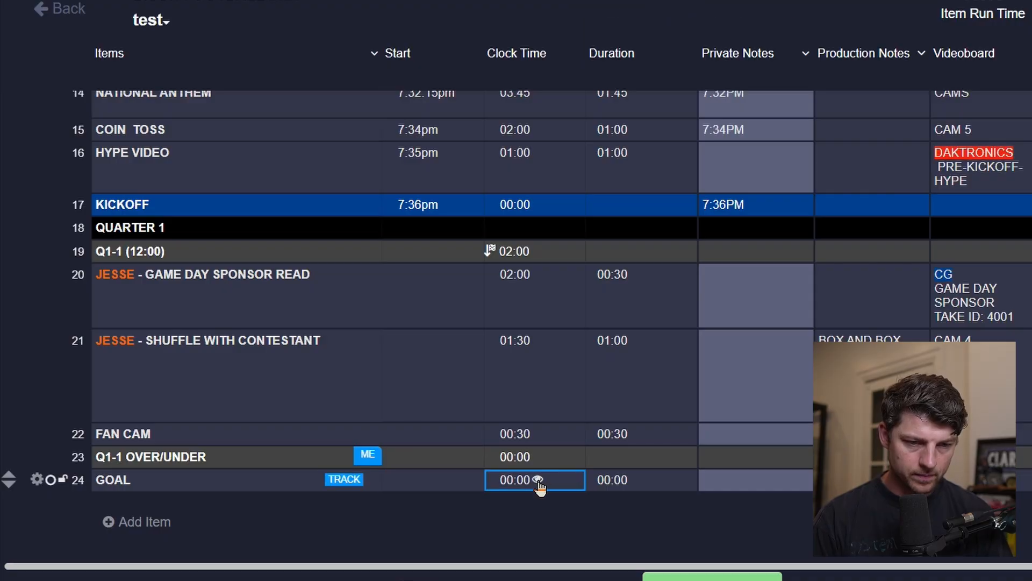
left_click(617, 482)
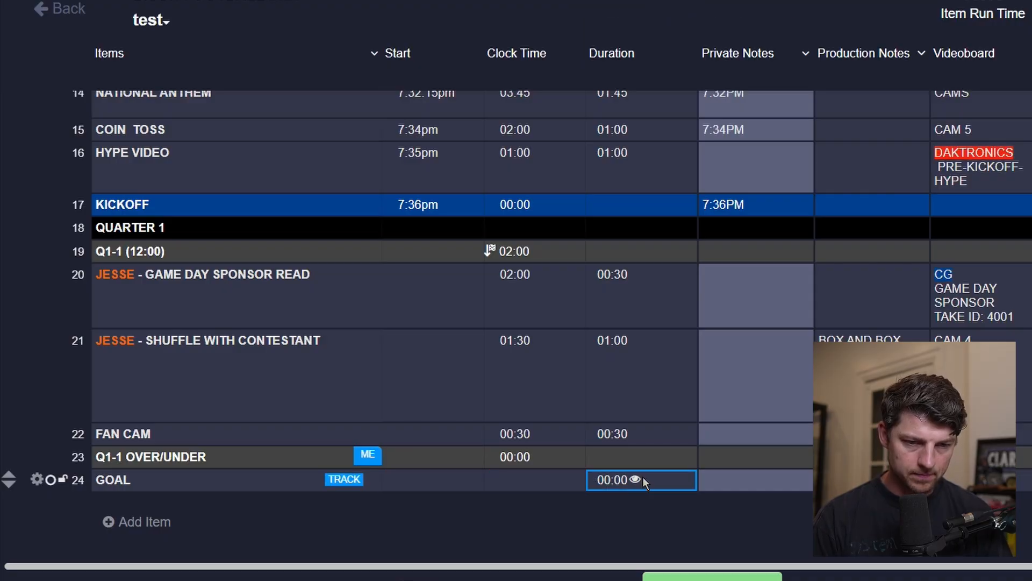
left_click(709, 421)
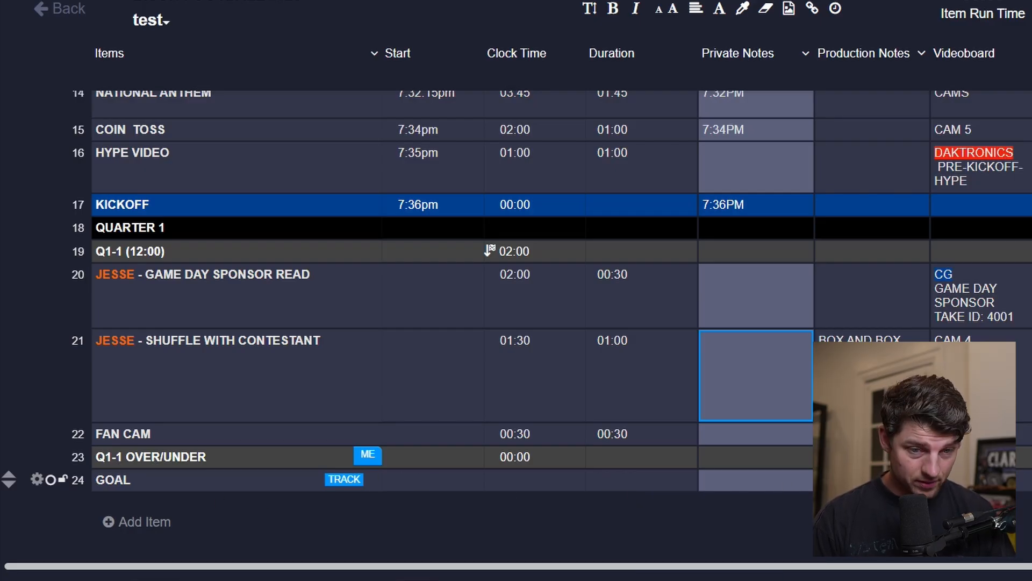
Rename the GOAL item to GOAL - MCDONALDS.
left_click(995, 480)
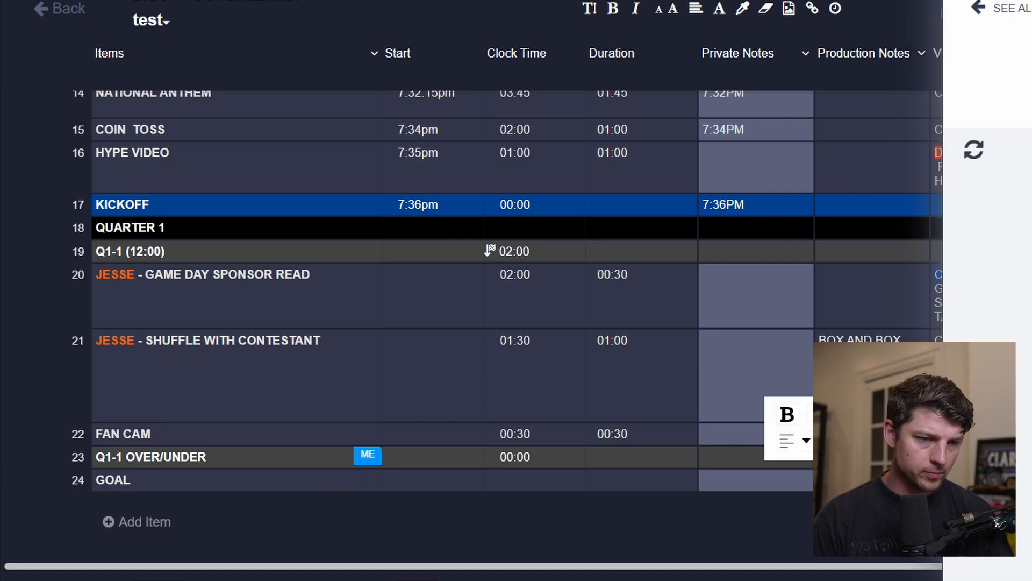
left_click(882, 452)
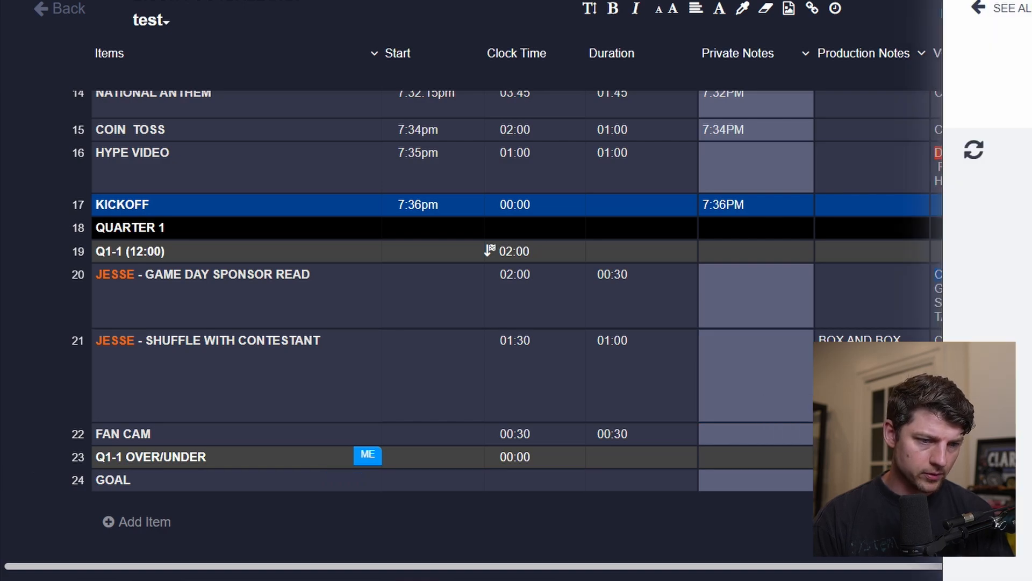
left_click(192, 484)
type("-")
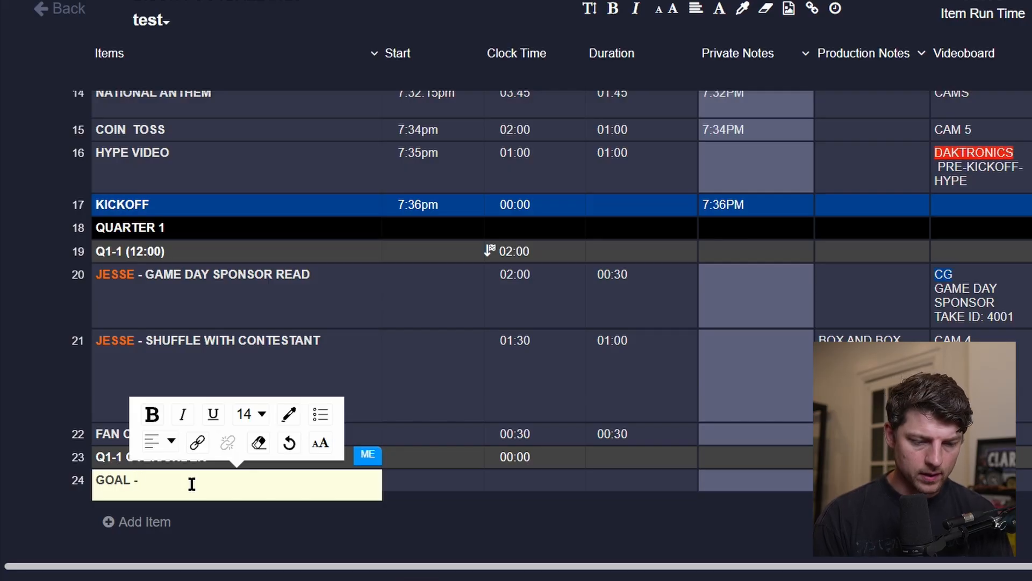
type(" MCDONA")
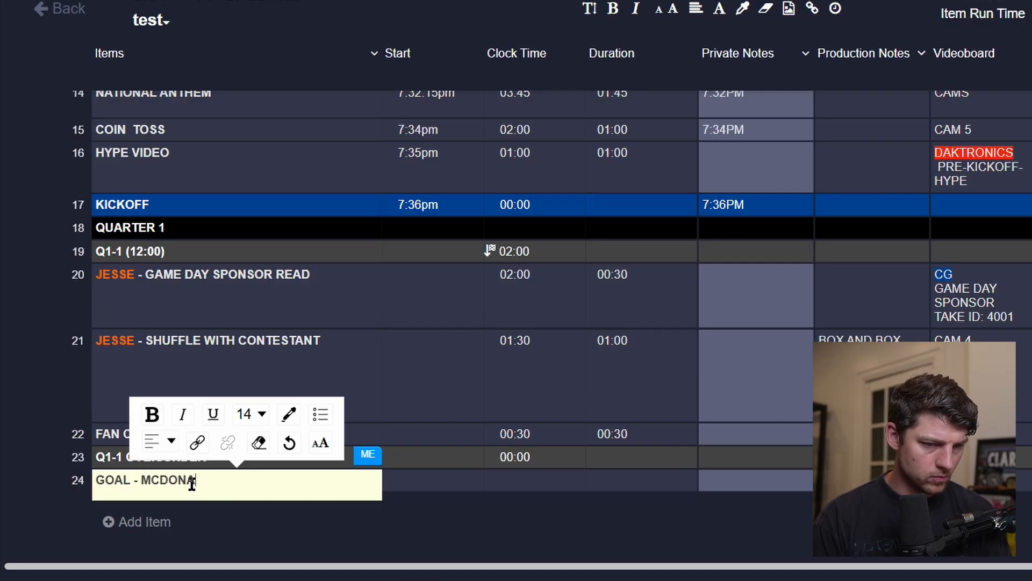
type("LDS")
key("Tab")
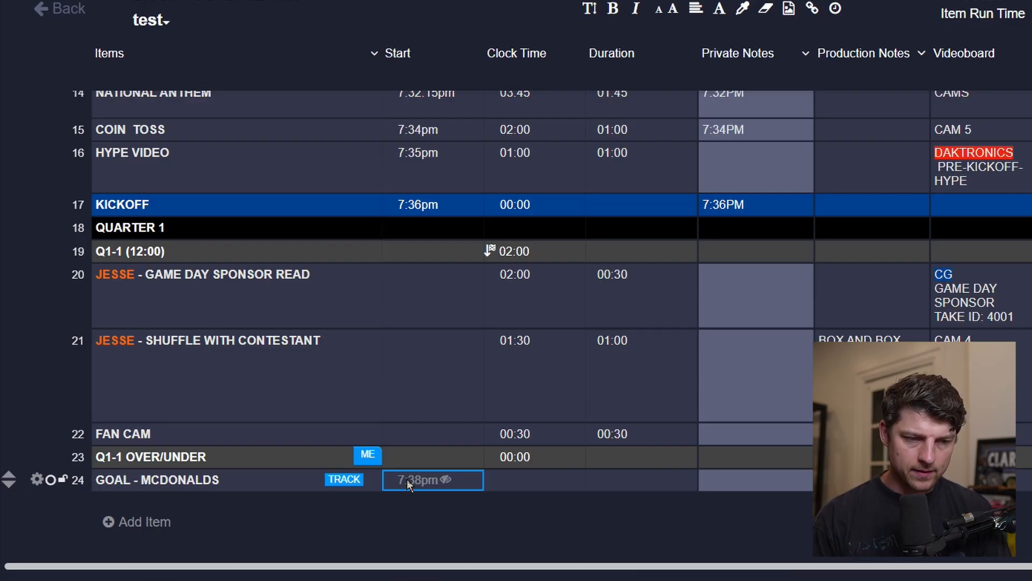
Search the show for MCDON and jump to the matching item.
left_click(157, 486)
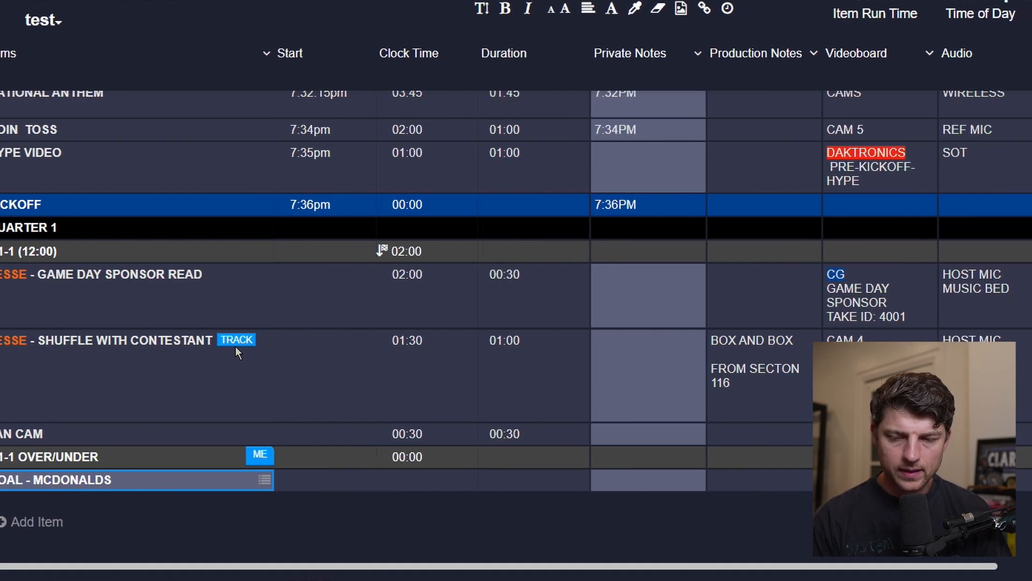
key("ctrl+f")
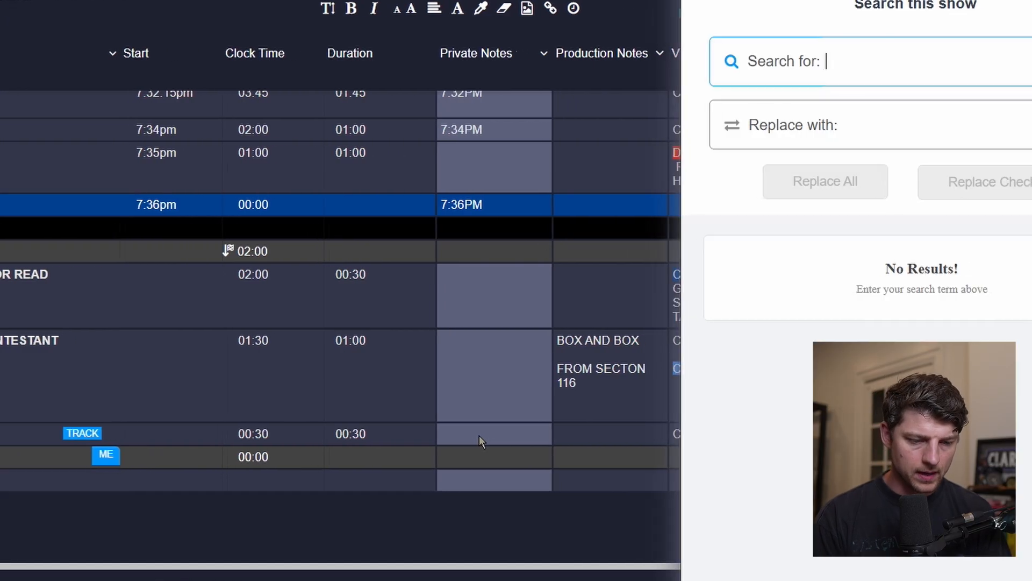
type("MCDON")
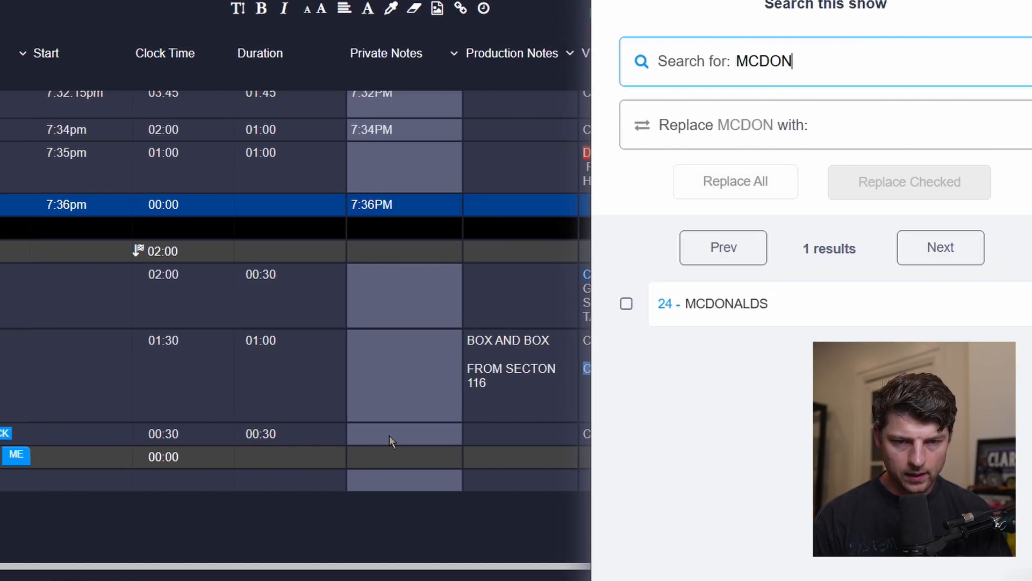
left_click(863, 304)
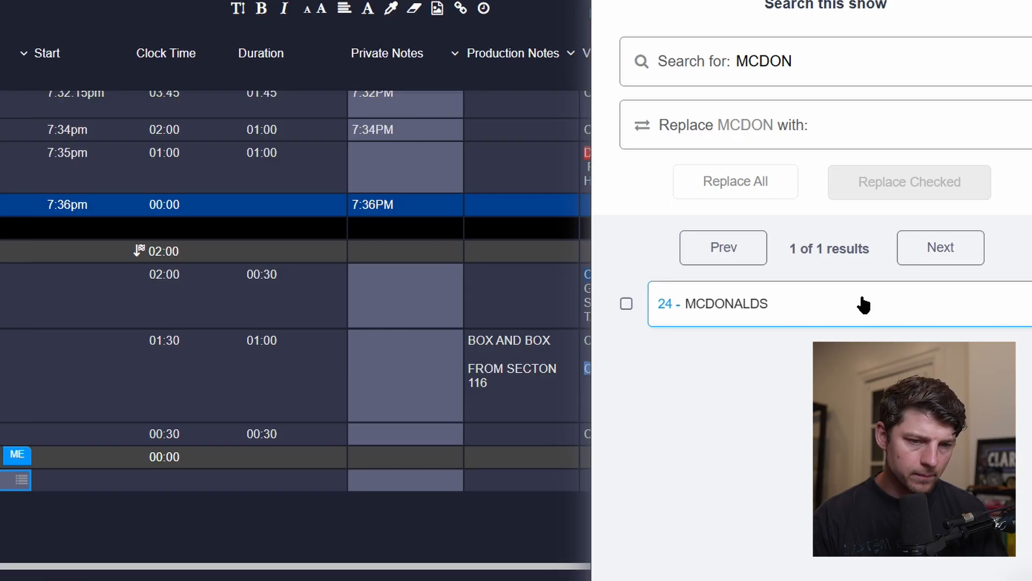
key("Escape")
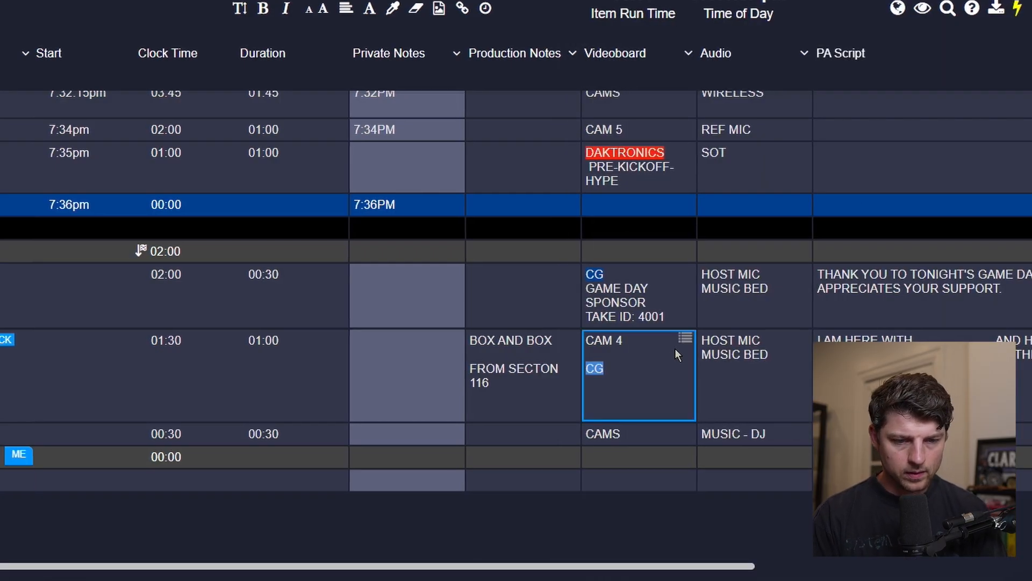
key("ctrl+f")
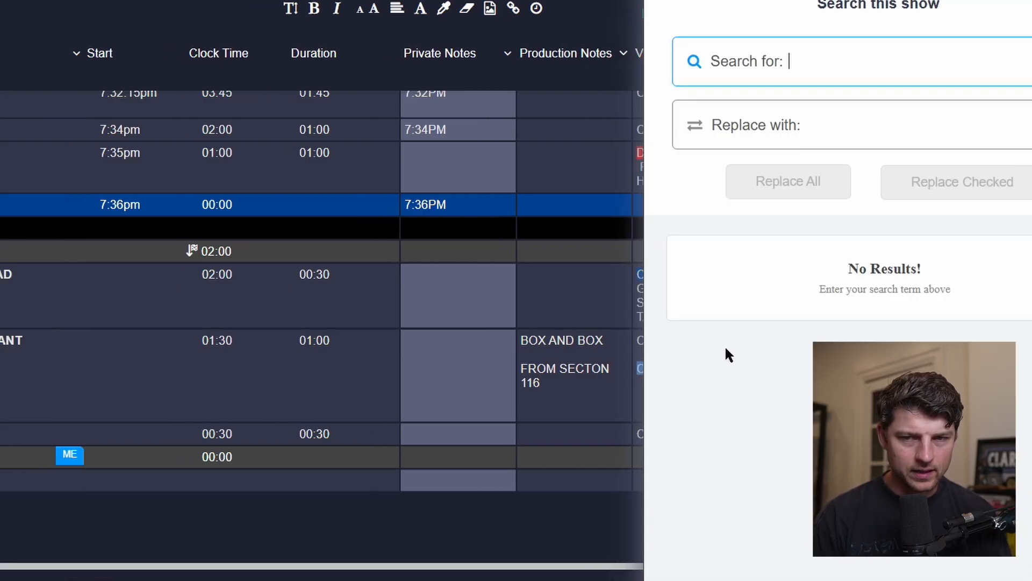
key("Escape")
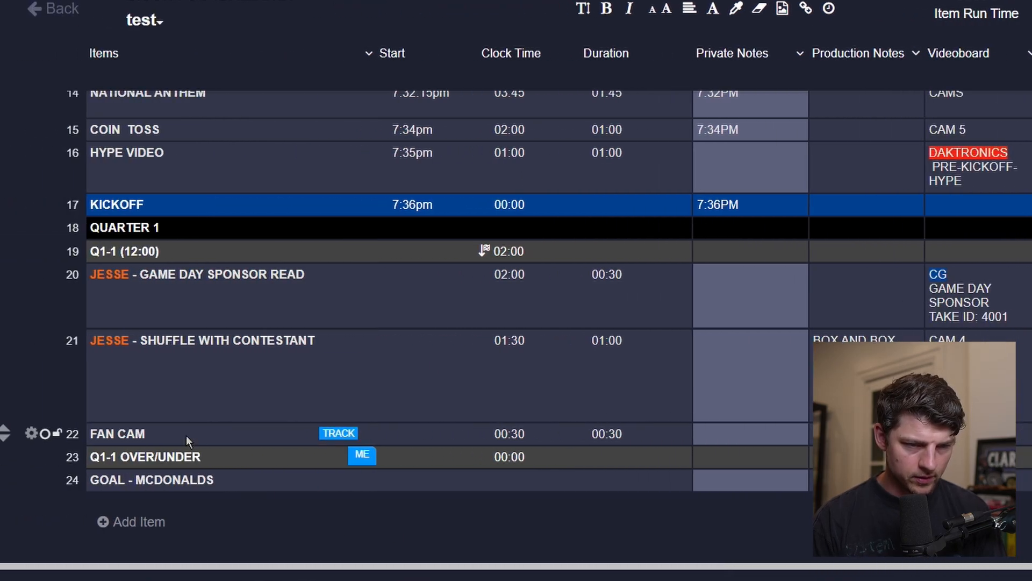
Append - SUBWAY to the shuffle with contestant item's name.
mouse_move(340, 344)
left_click(299, 359)
type("- SUBWAY")
key("Tab")
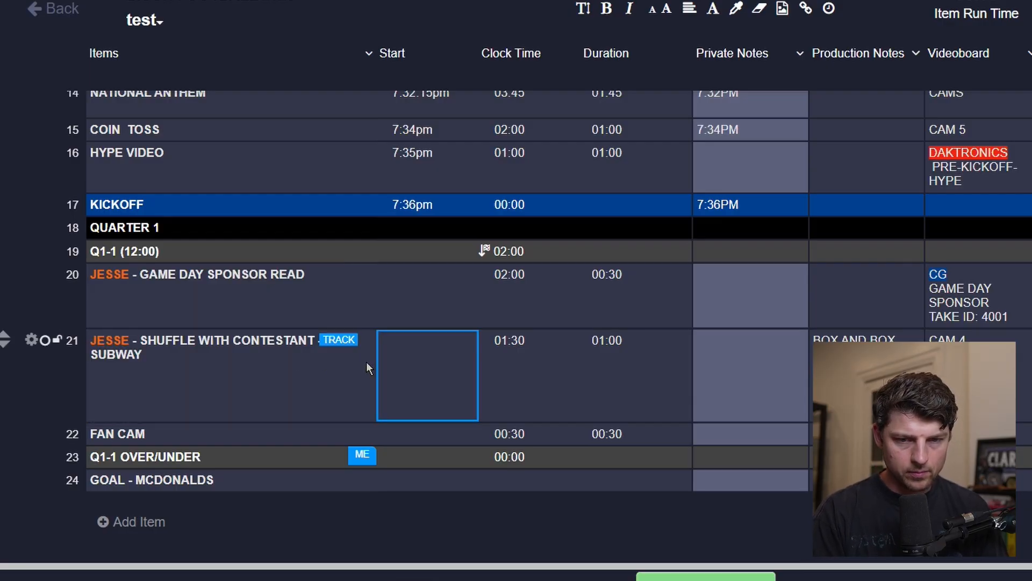
Search the show for SU and open the SUBWAY match.
key("ctrl+f")
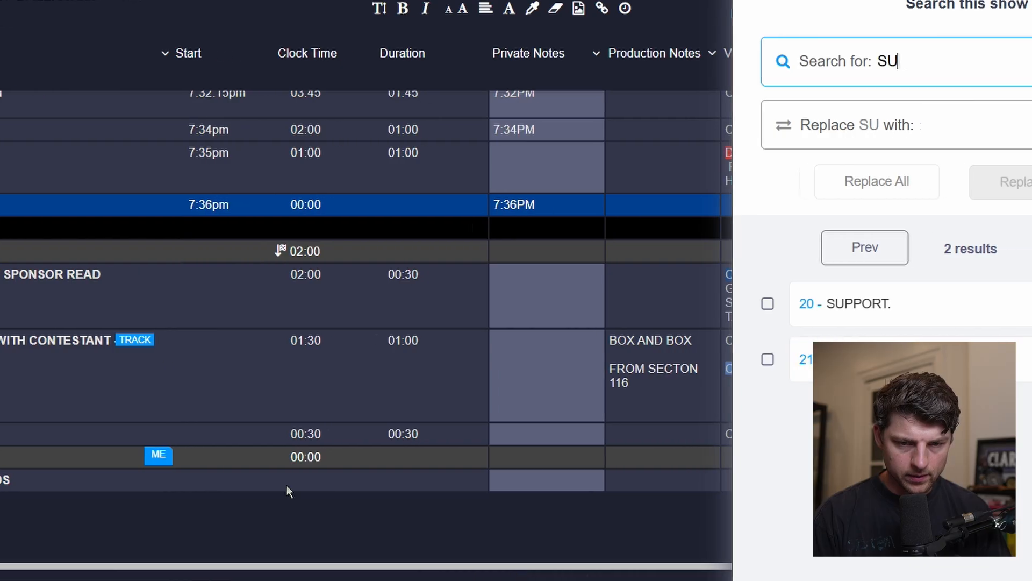
left_click(810, 374)
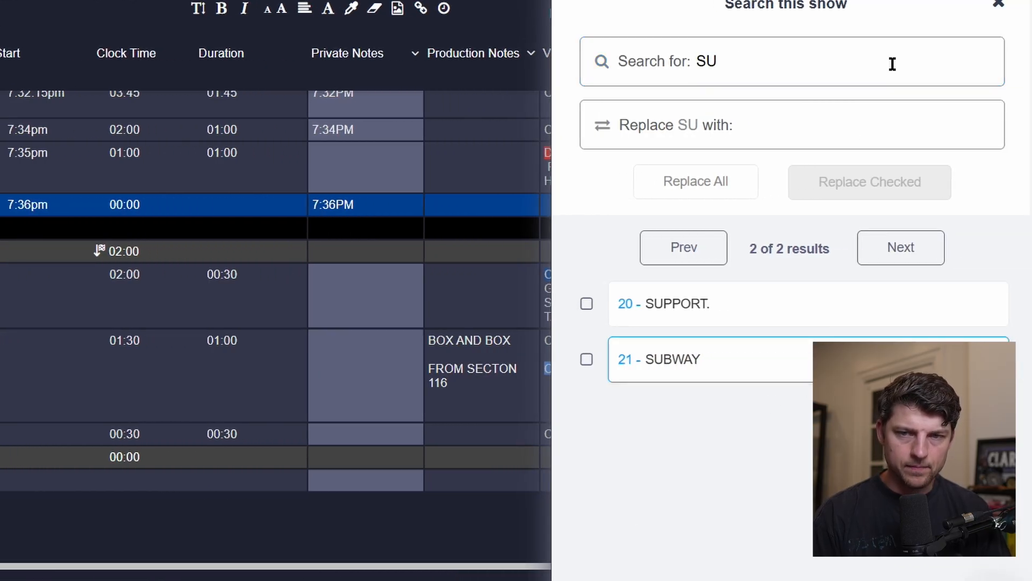
left_click(998, 6)
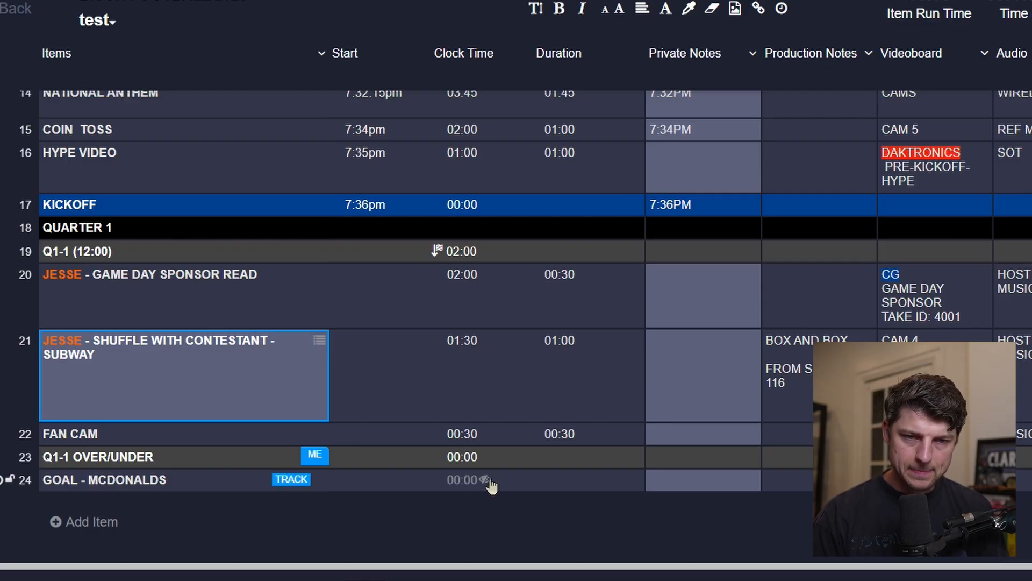
Step through the GOAL - MCDONALDS row's cells and scroll to review the rundown from the top.
left_click(788, 479)
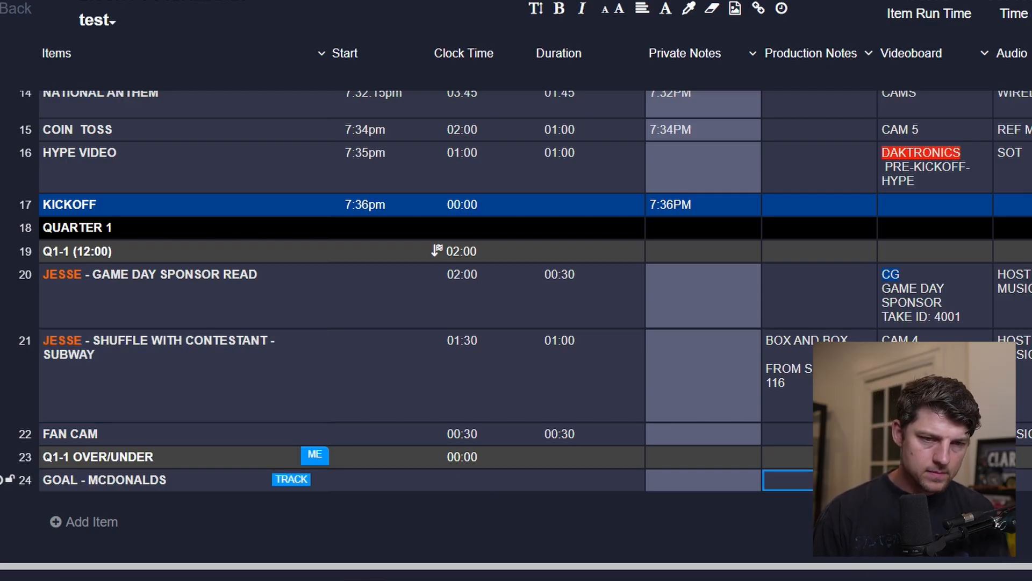
scroll(516, 290, "right", 5)
left_click(557, 480)
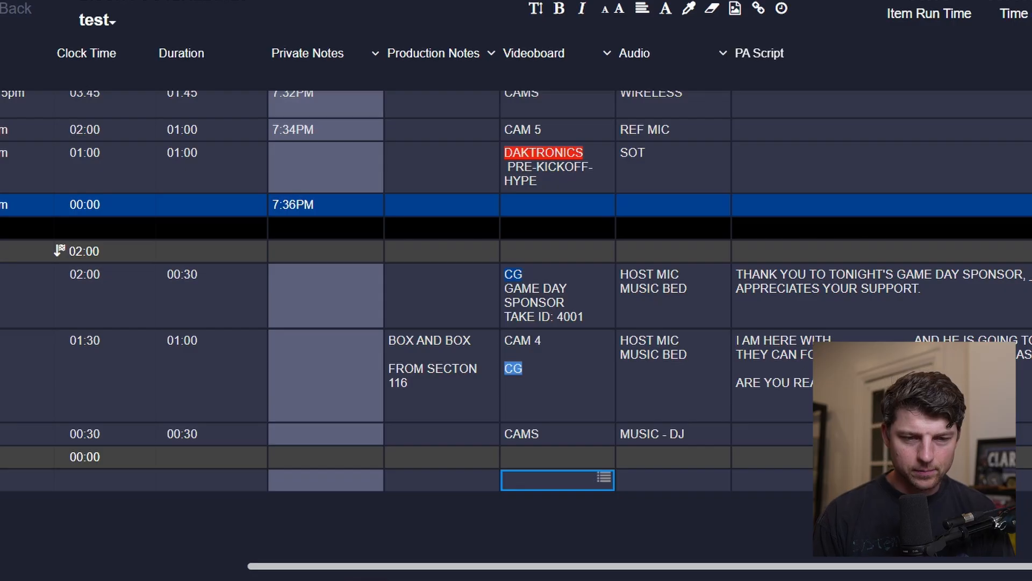
key("Tab")
key("Tab")
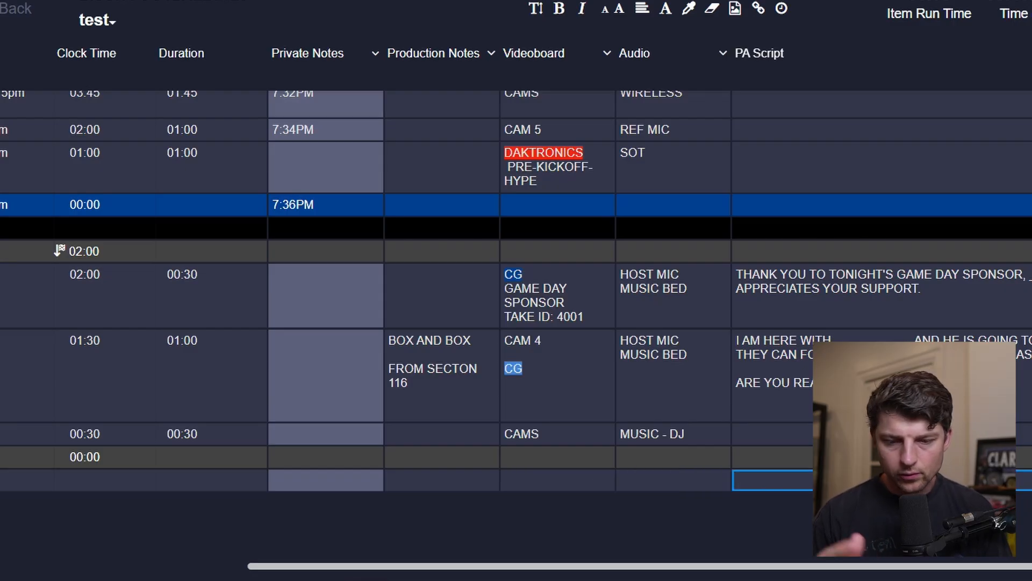
key("shift+Tab")
key("shift+Tab")
key("shift+Tab")
key("shift+Tab")
key("shift+Tab")
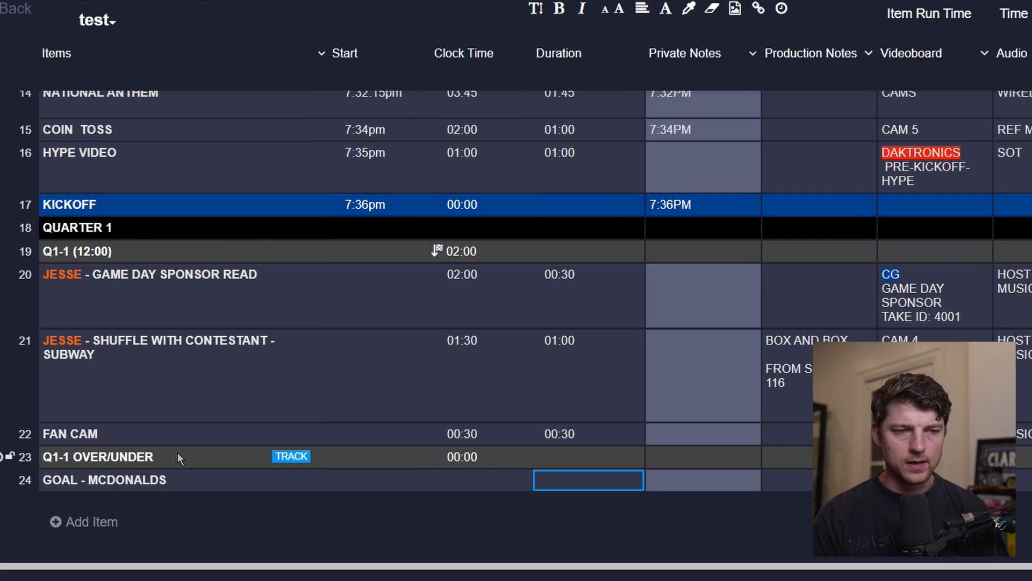
scroll(101, 114, "up", 10)
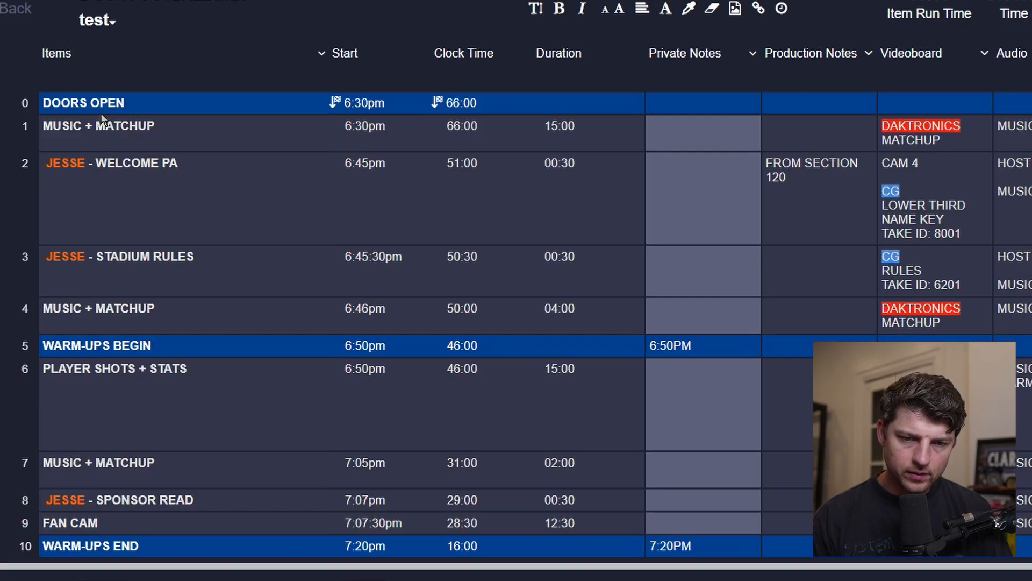
scroll(644, 277, "right", 2)
scroll(643, 278, "left", 2)
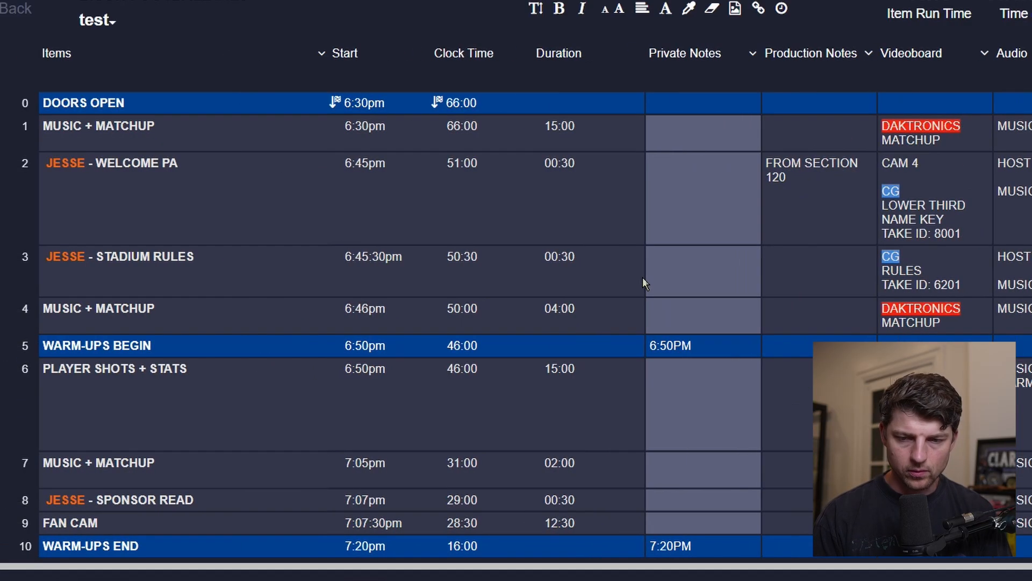
scroll(643, 276, "down", 10)
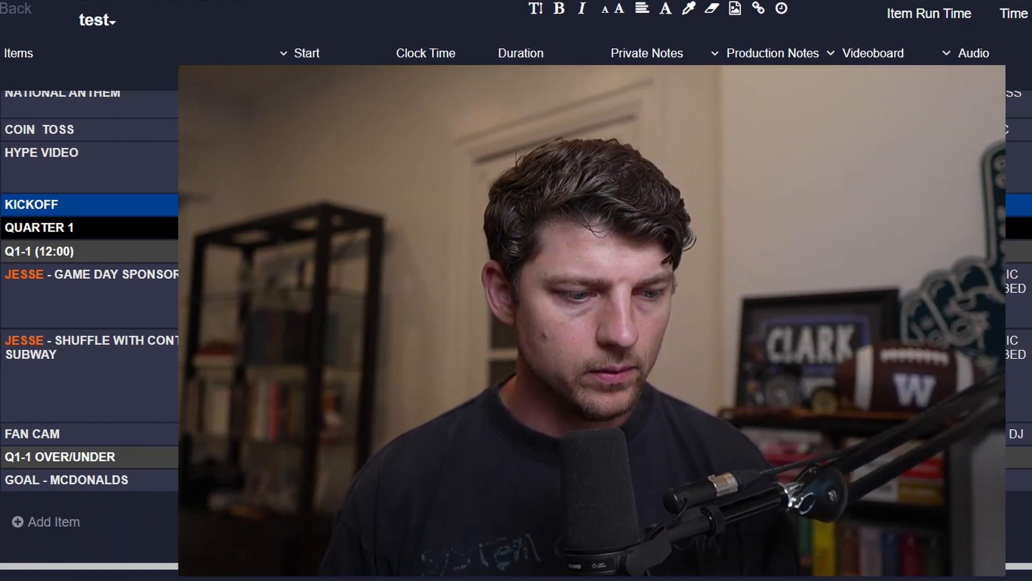